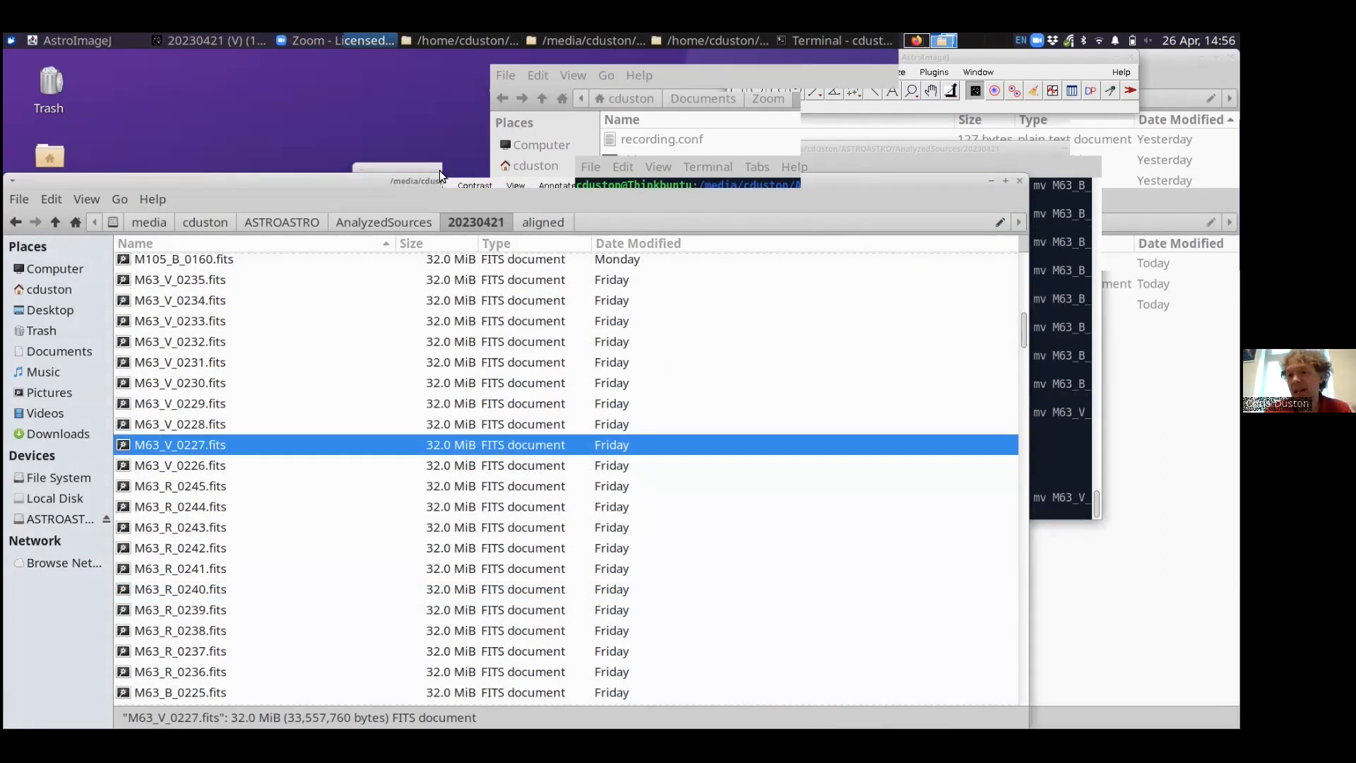
Step: Open the image M63_V_0229.fits from the AnalyzedSources/20230421 folder on the ASTROASTRO drive
click(747, 70)
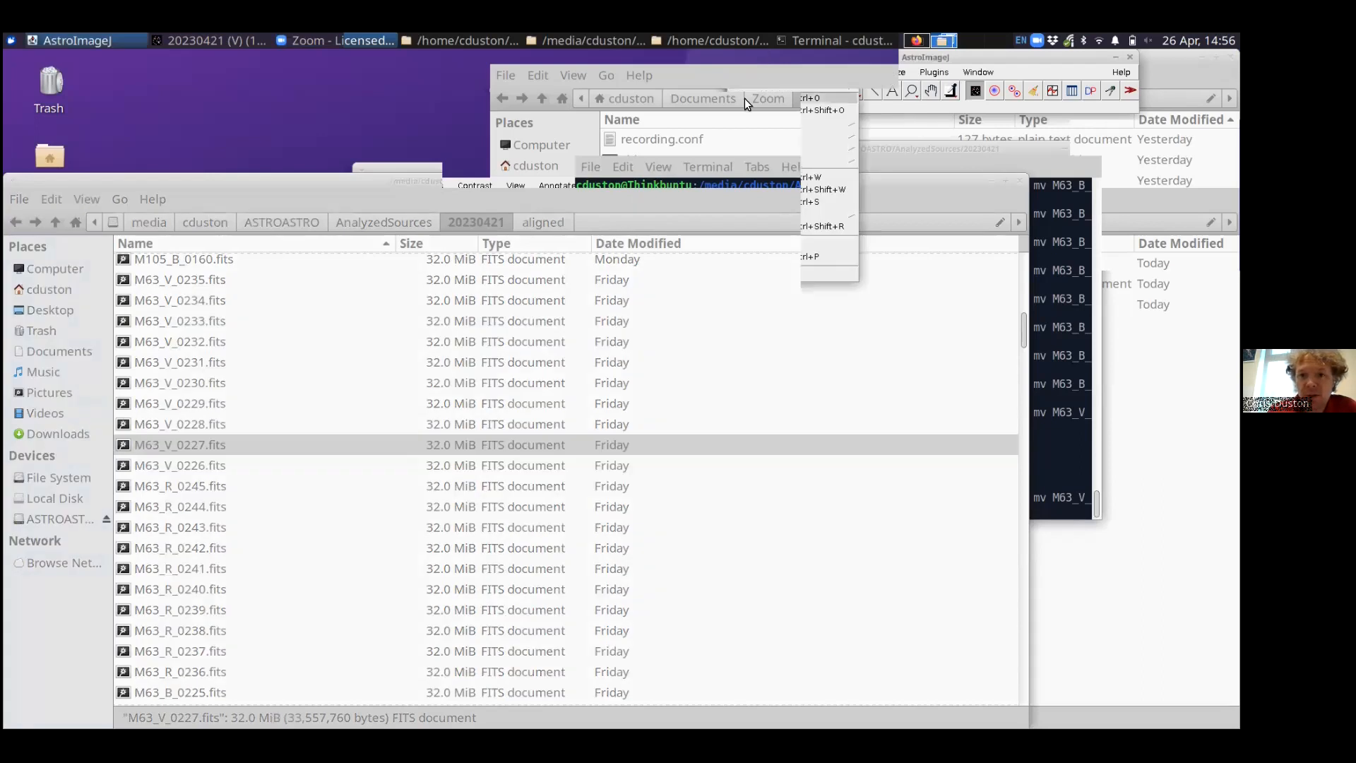
click(745, 99)
click(349, 96)
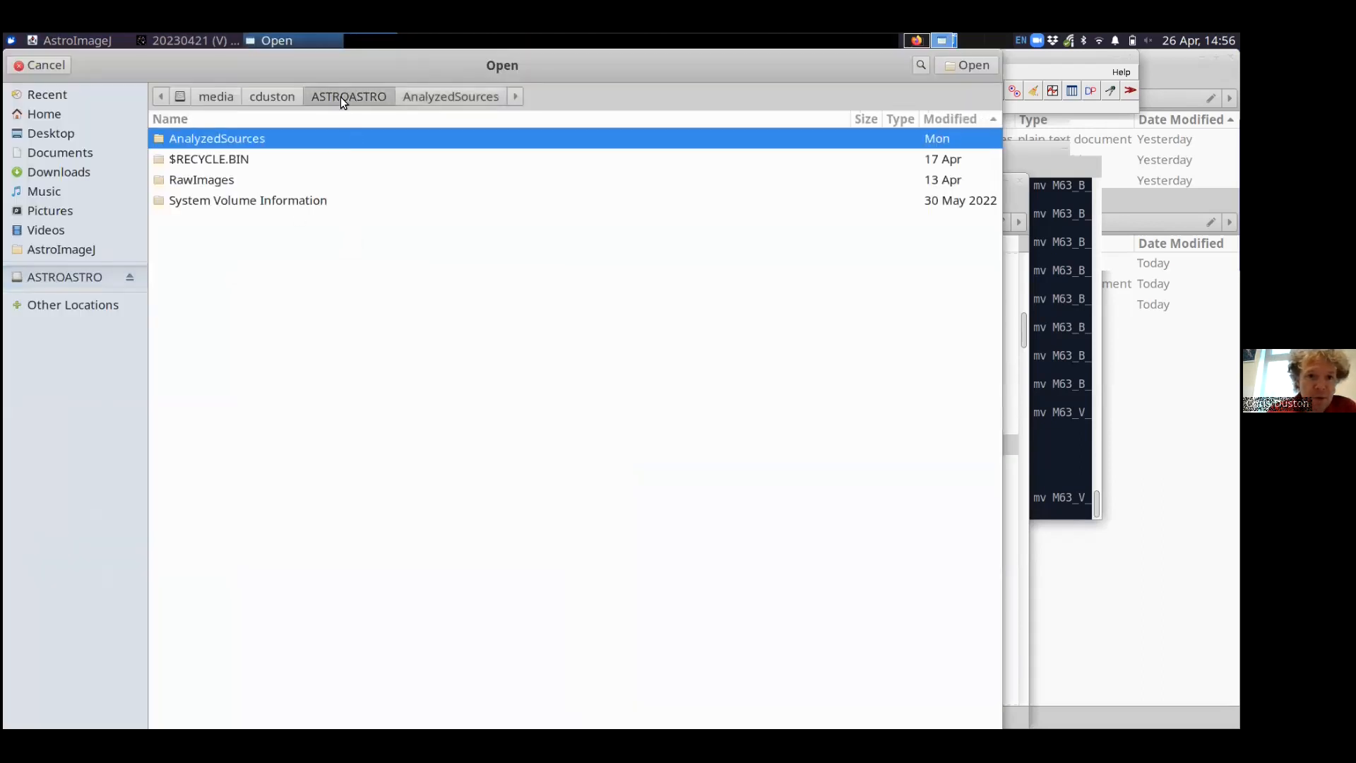
double_click(219, 137)
double_click(208, 138)
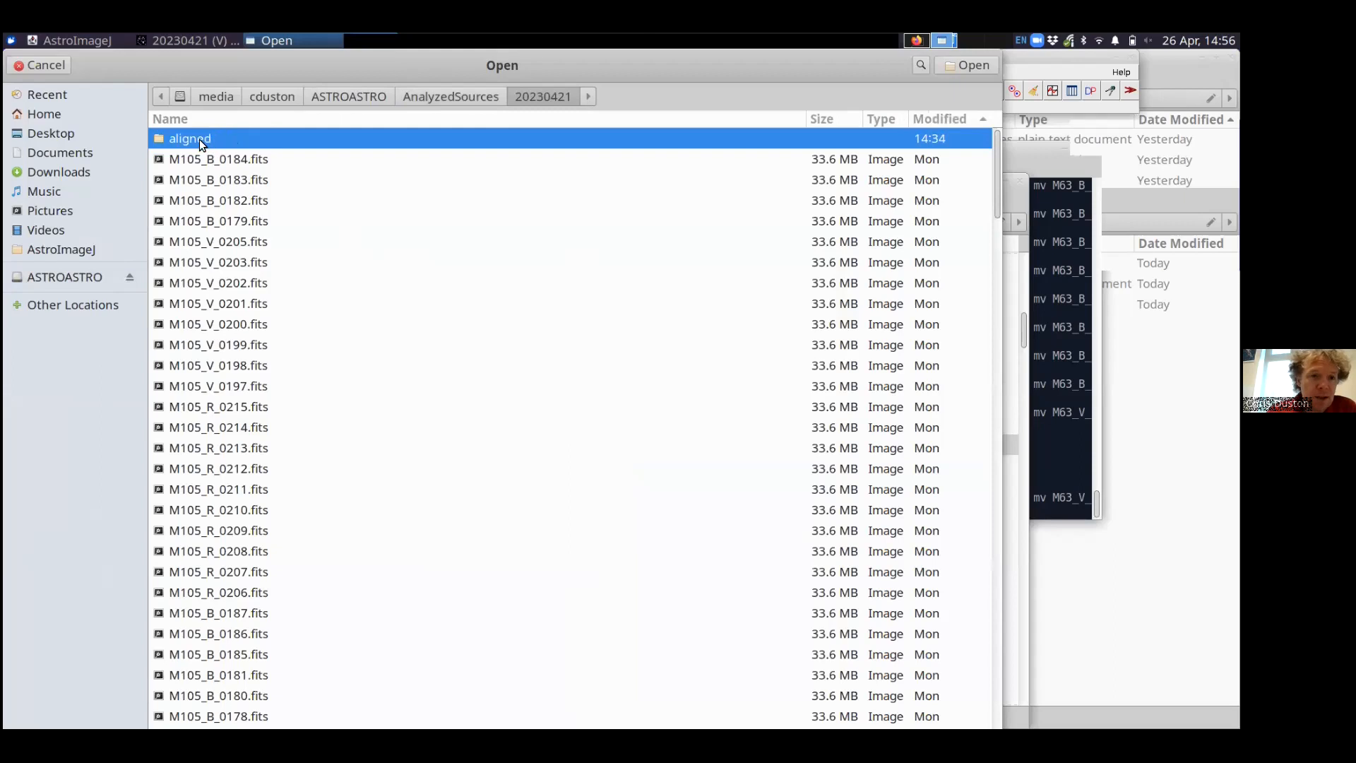
scroll(198, 375, down, 10)
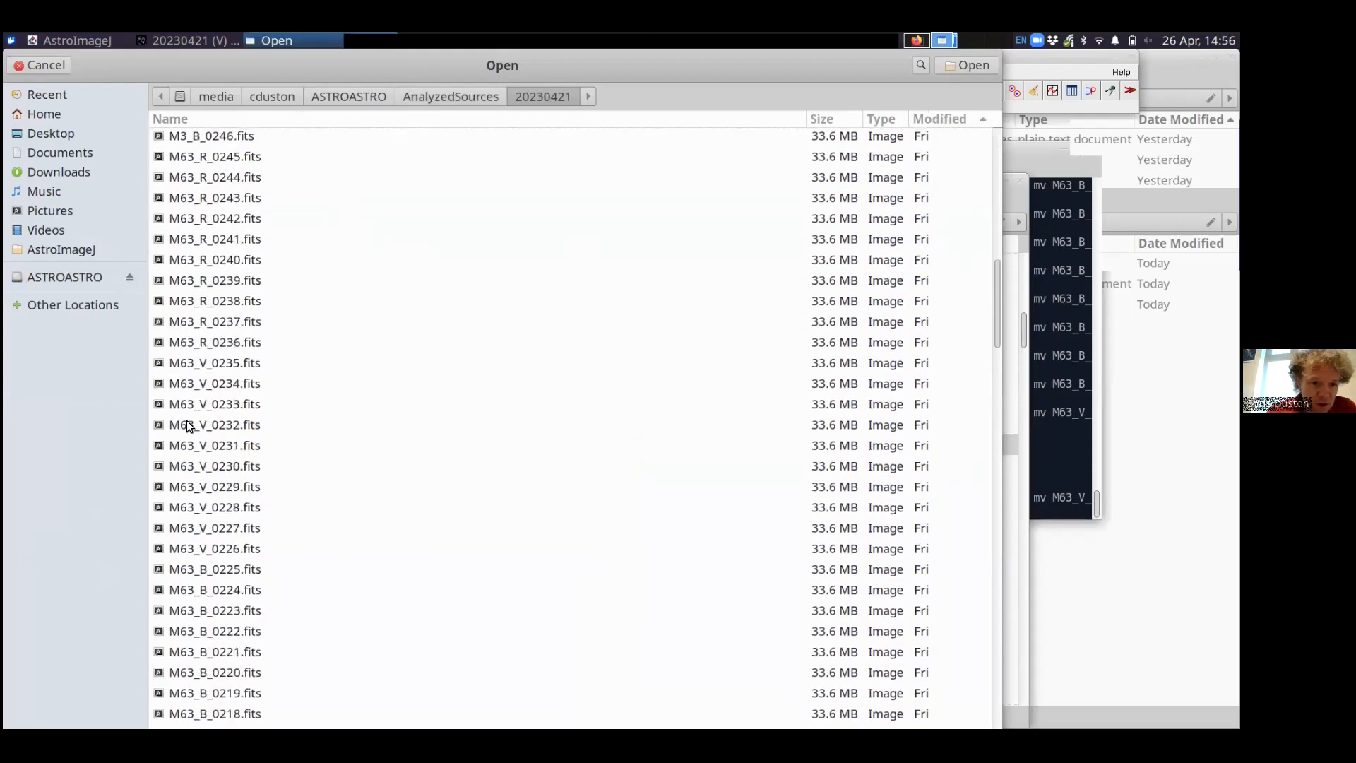
scroll(188, 424, down, 1)
double_click(192, 417)
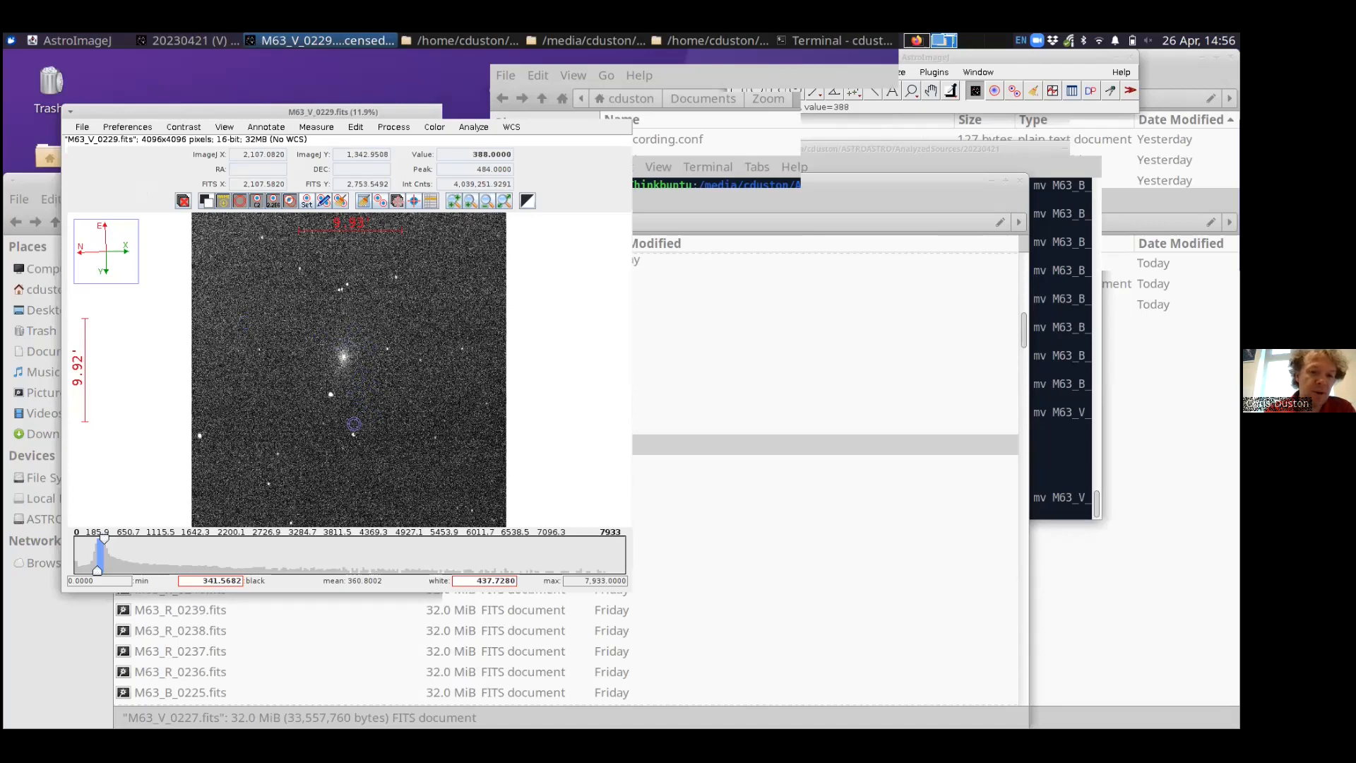
Step: Import the 20230421 folder's images as a virtual stack in a new window, filtering file names by M63
click(83, 128)
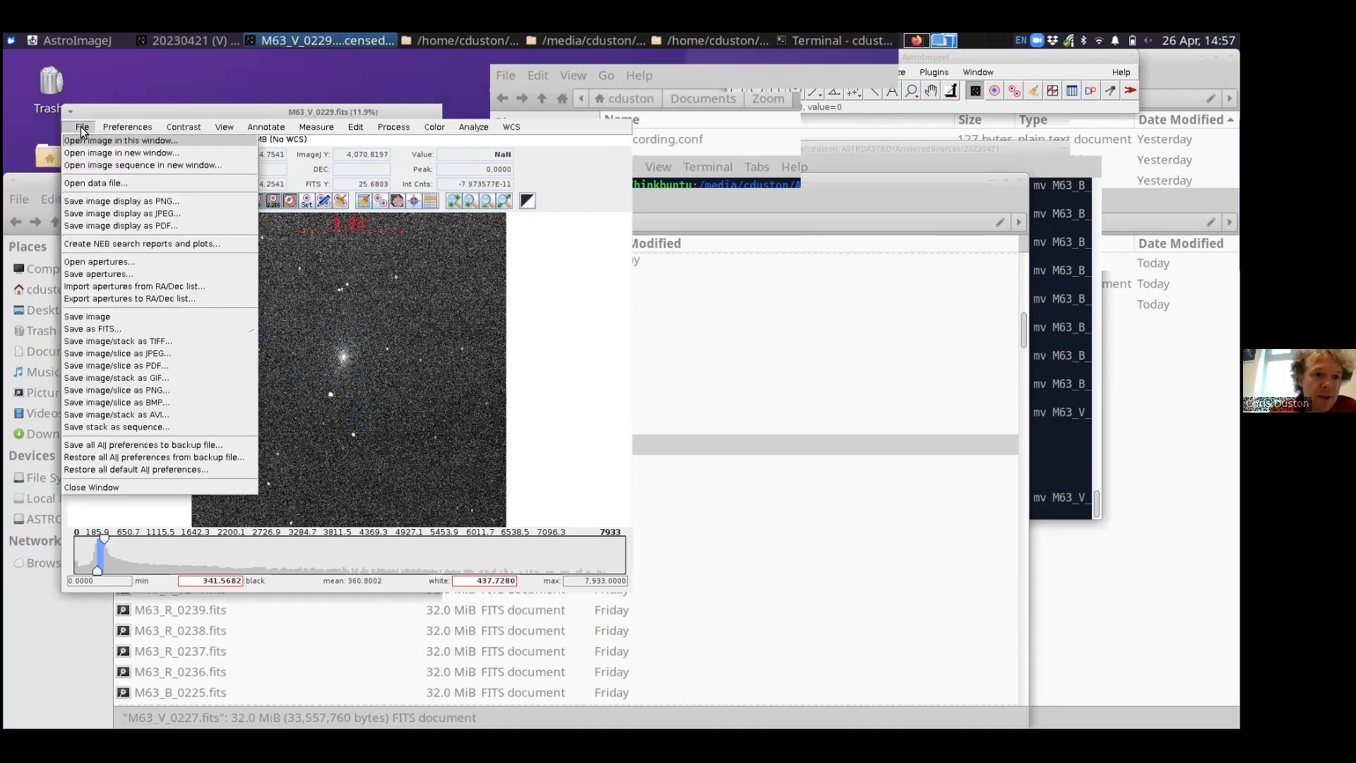
click(108, 173)
click(516, 202)
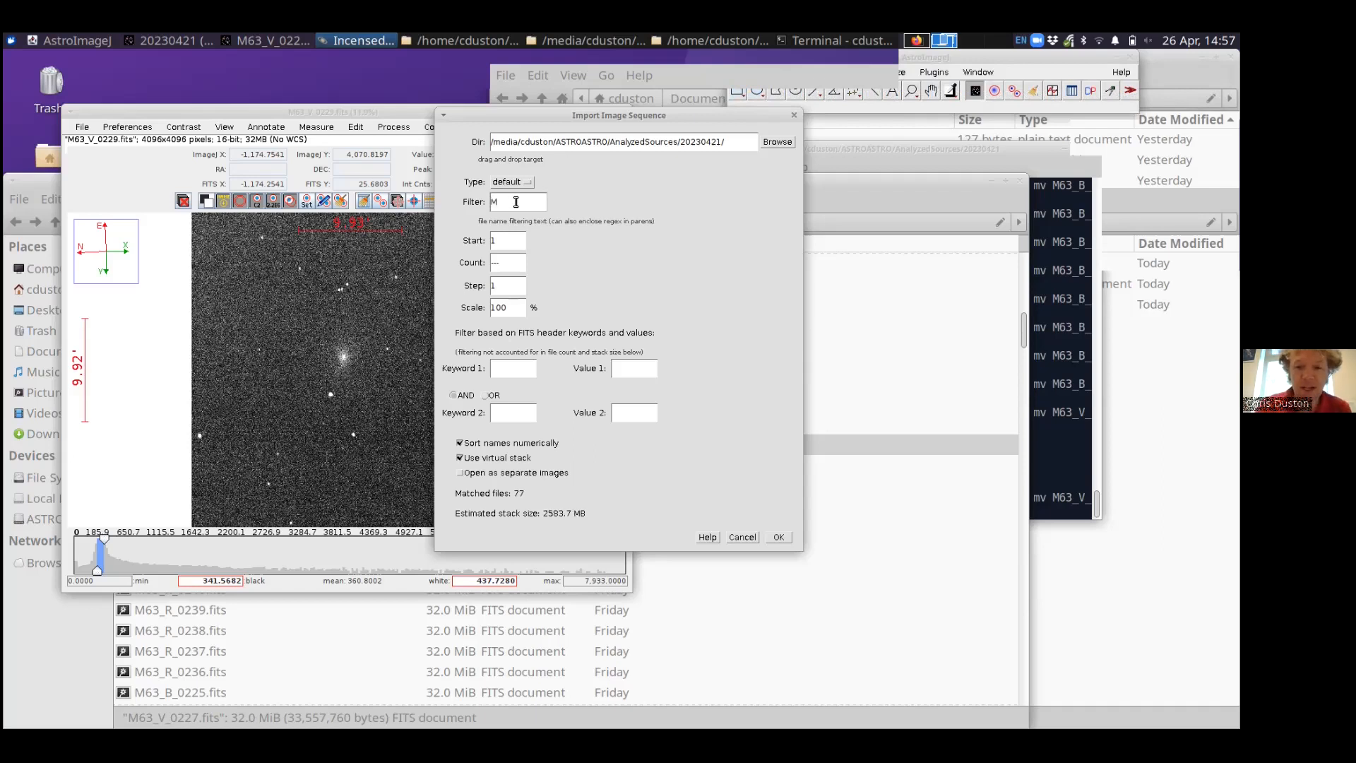
text(M63)
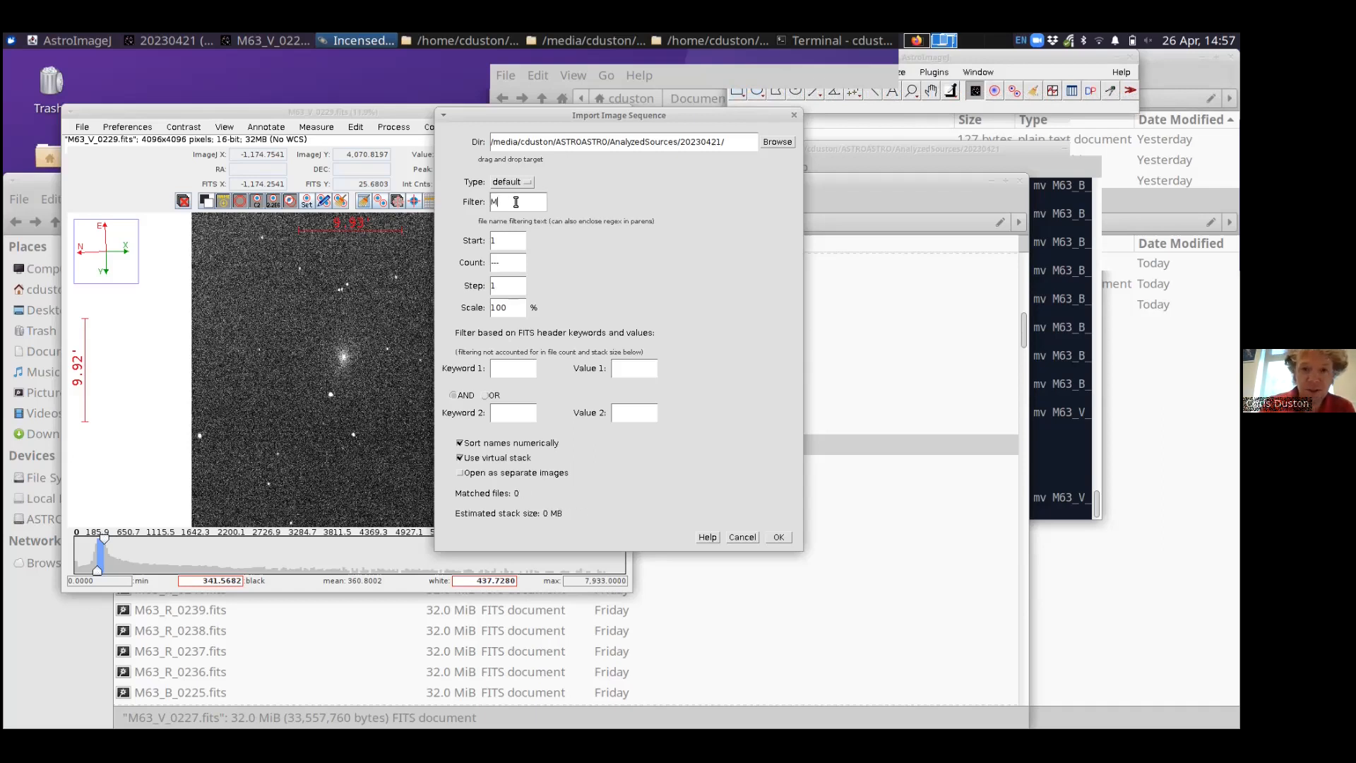
key(BackSpace)
key(BackSpace)
key(BackSpace)
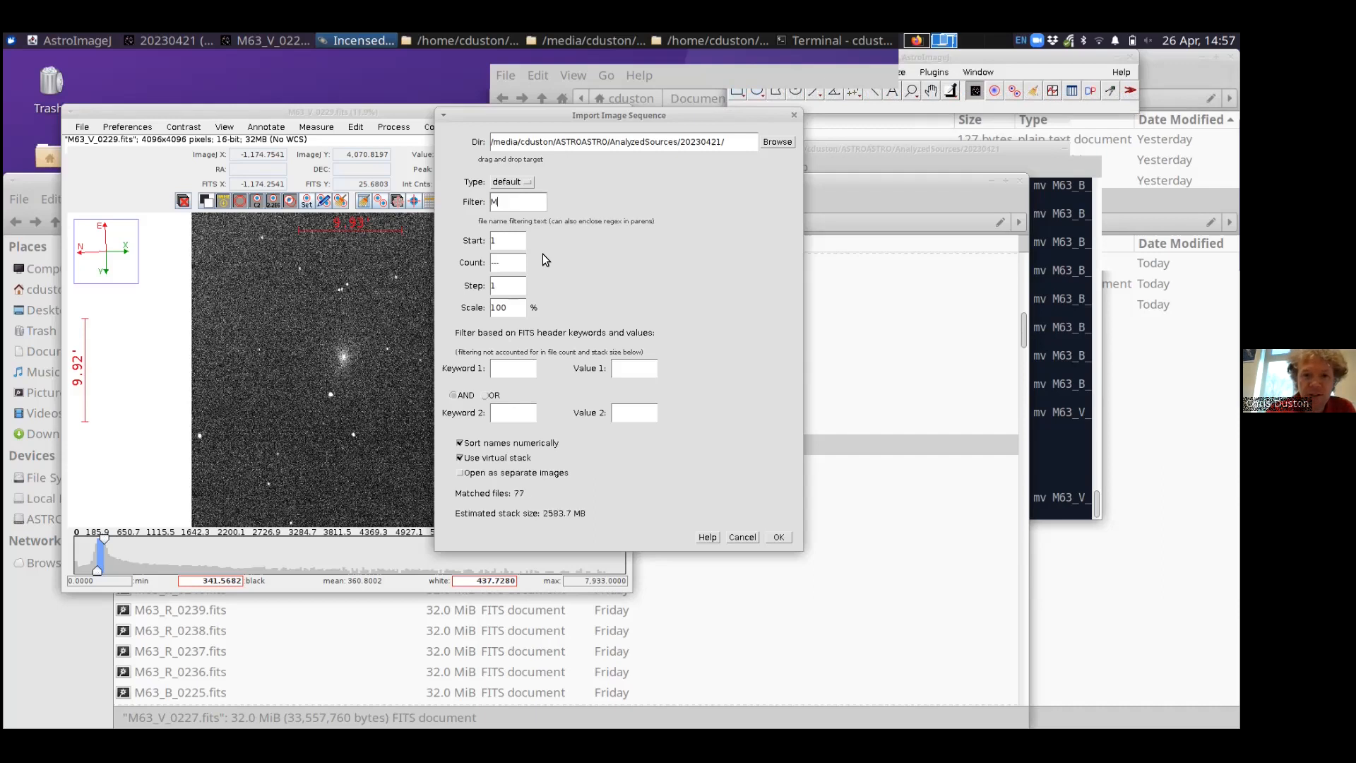
text(M63)
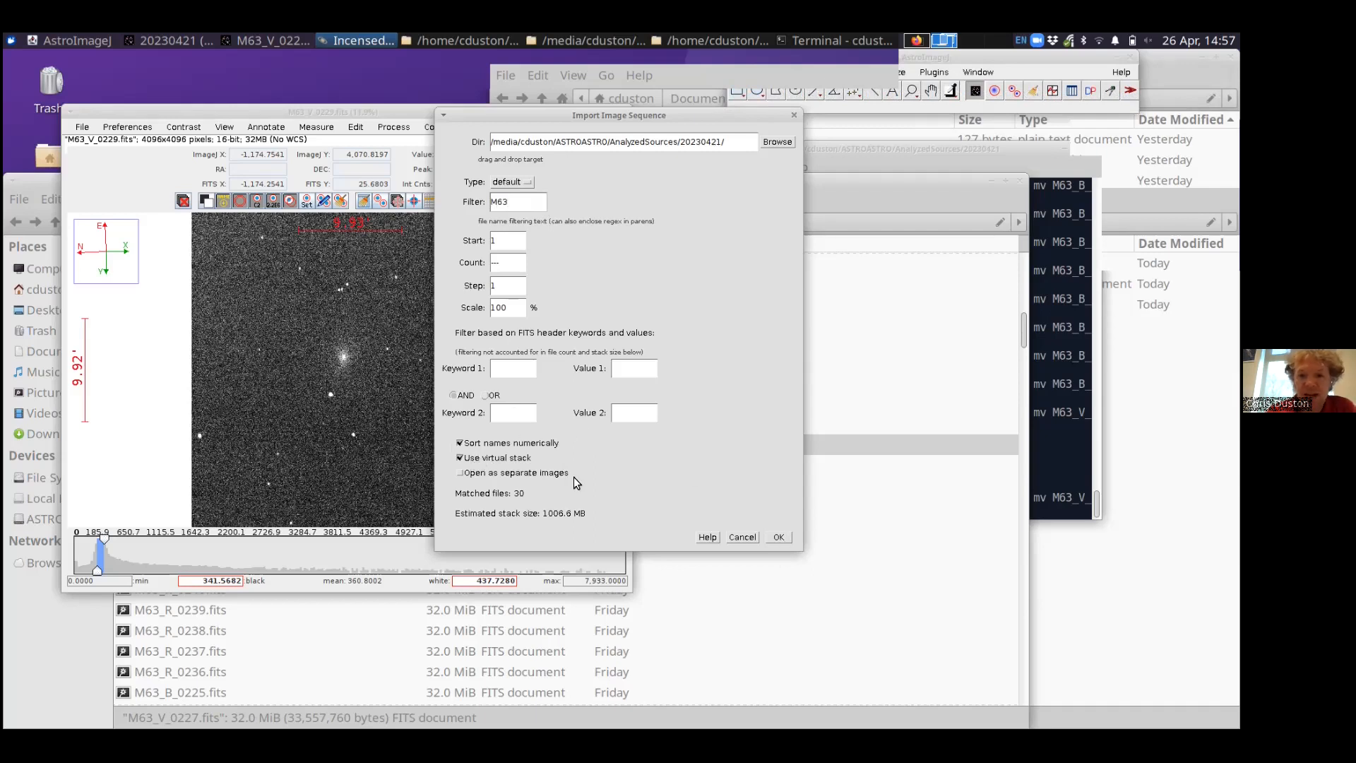
click(779, 538)
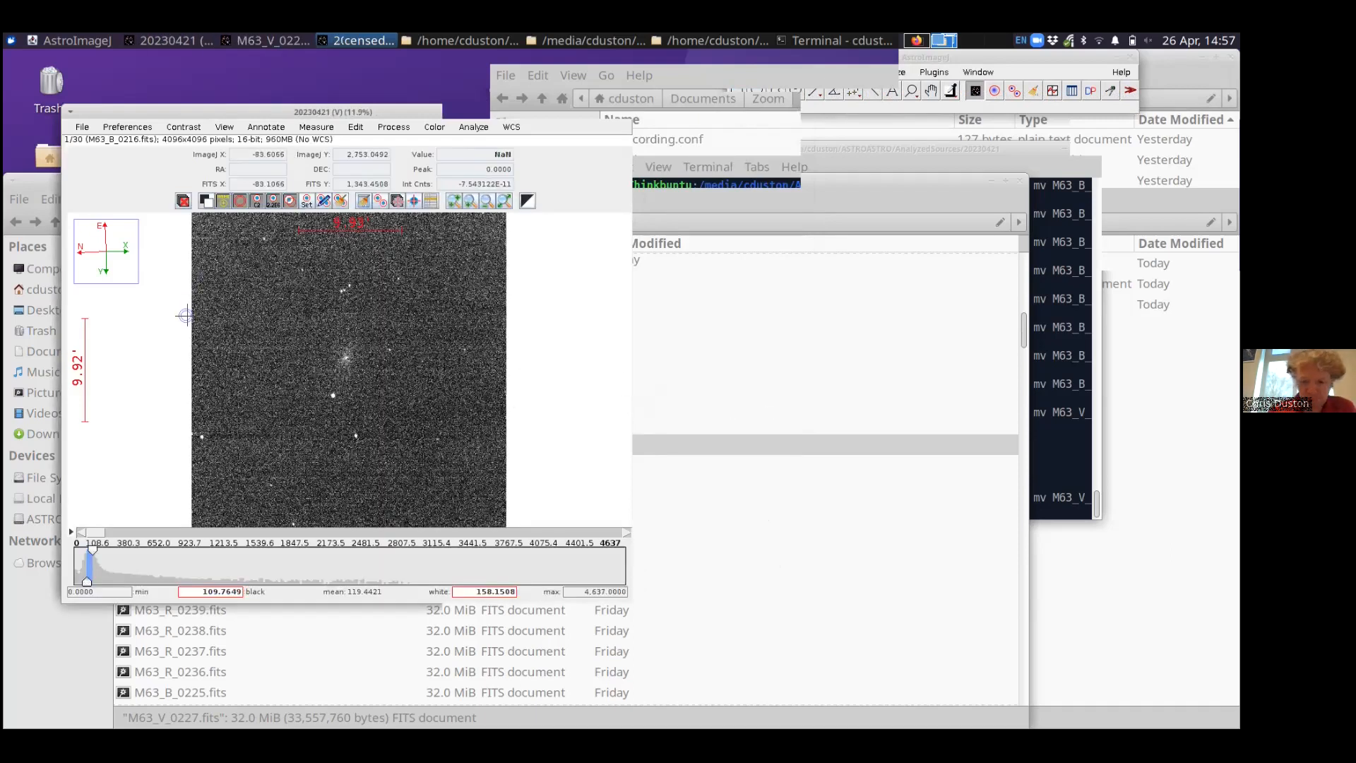
Step: Step forward through the M63 stack from the B frames to the first R frames to examine image drift
key(Right)
key(Right)
key(Right)
key(Right)
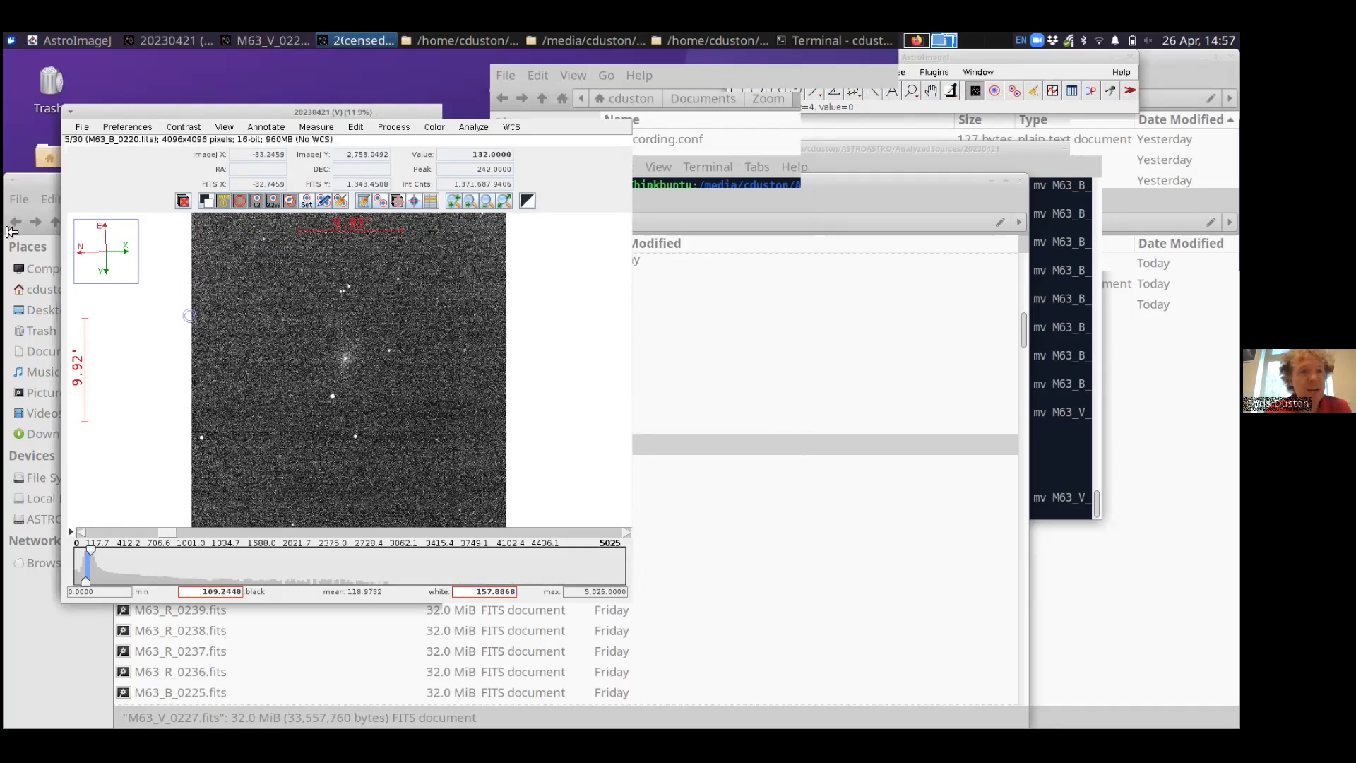
key(Right)
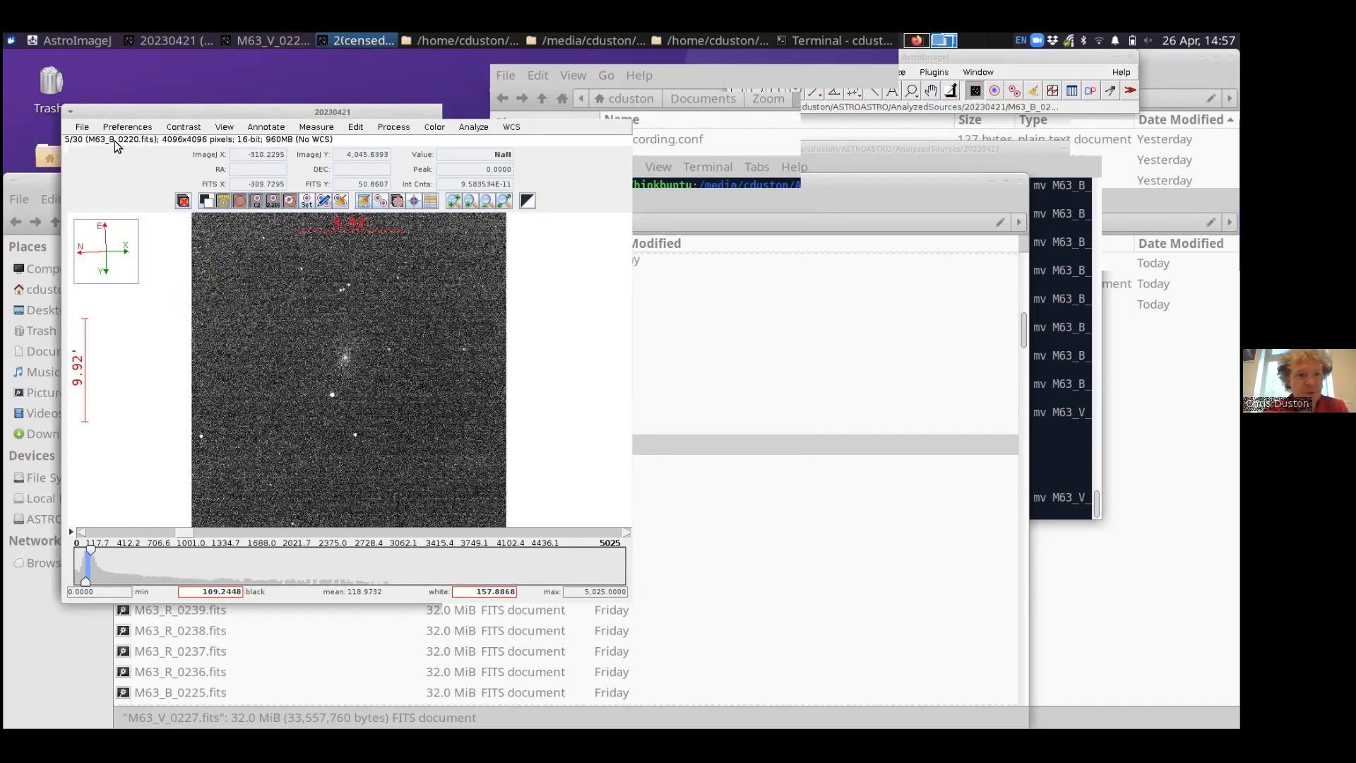
key(Right)
key(Right)
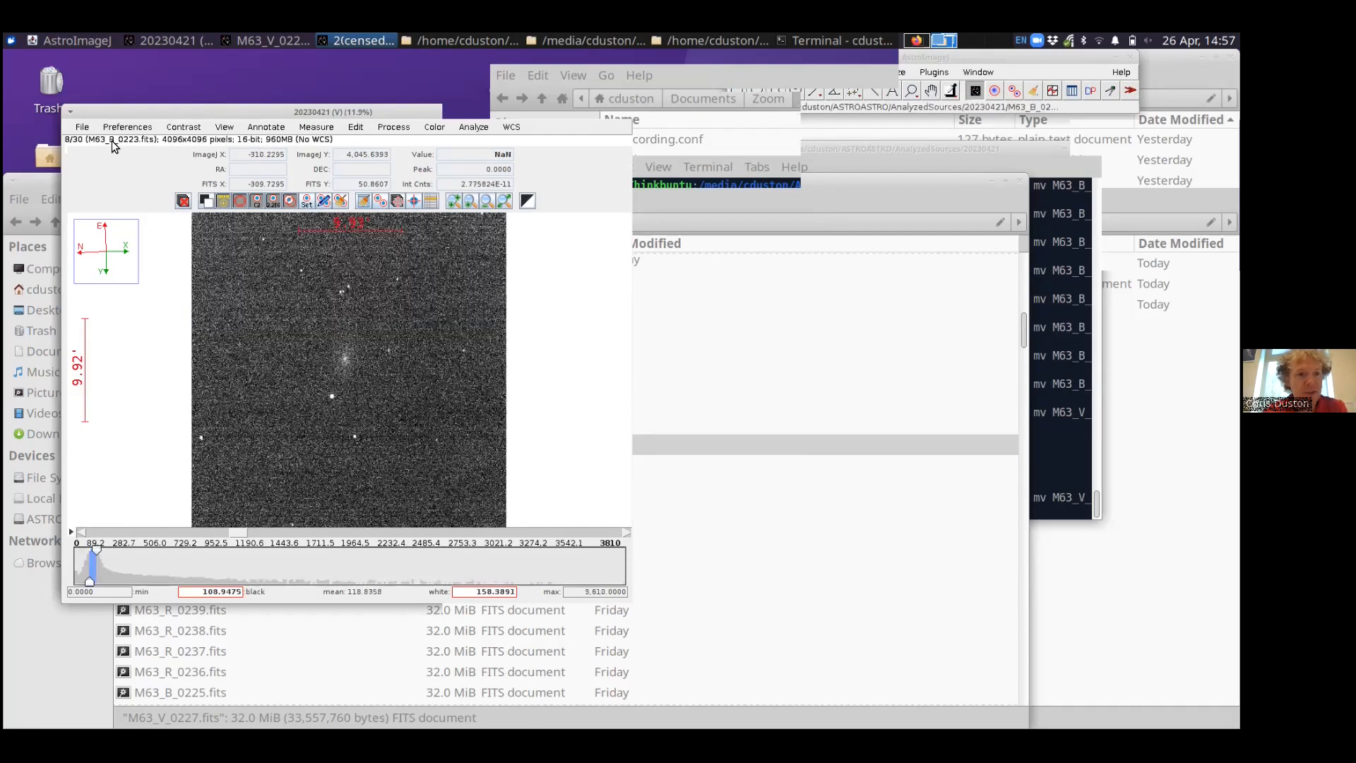
key(Right)
key(Right)
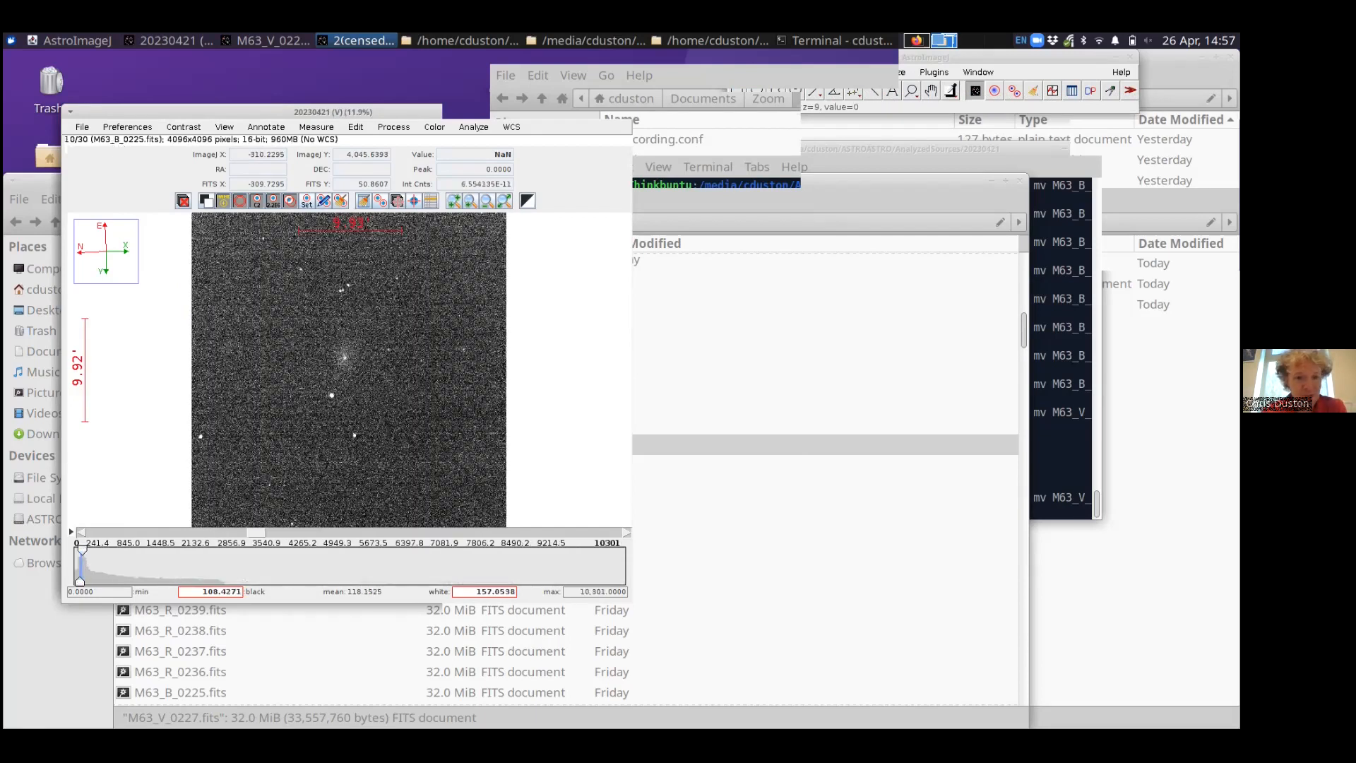
key(Right)
key(Right)
key(Left)
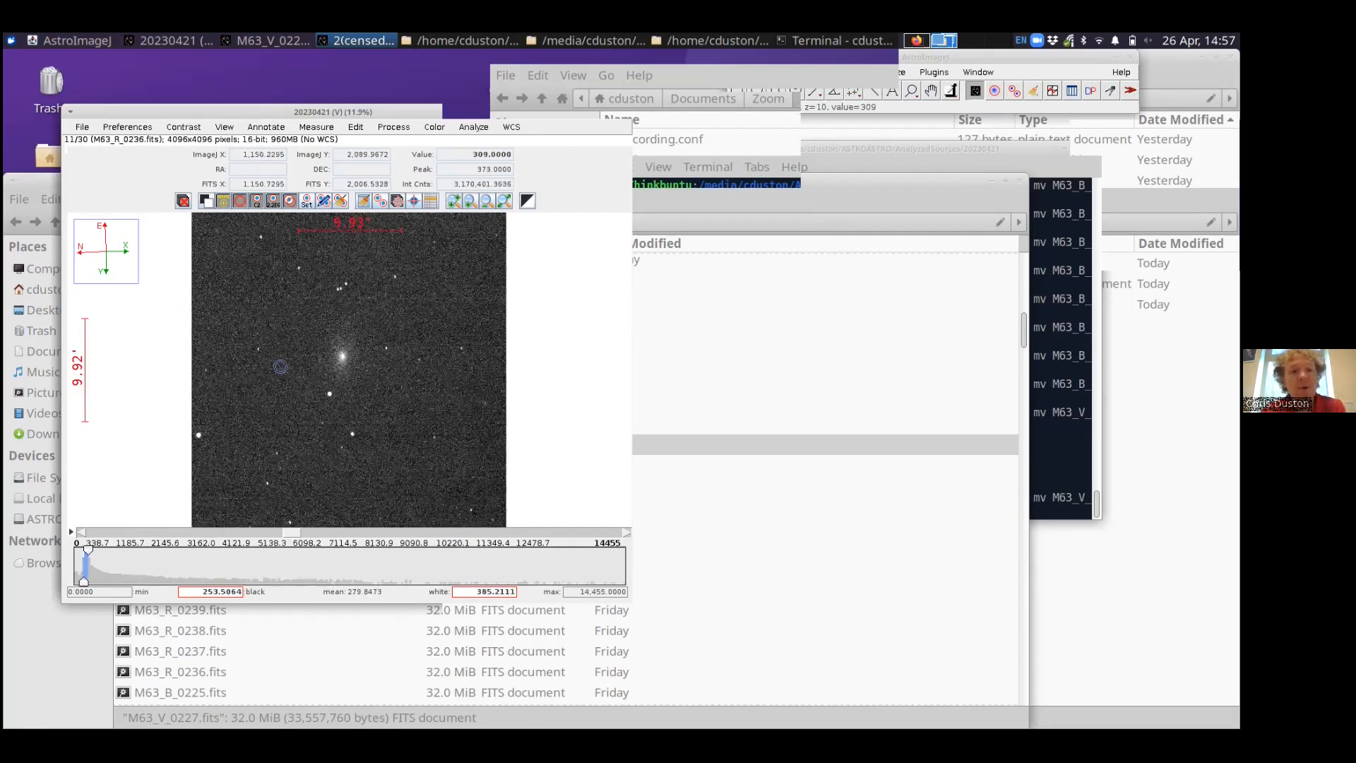
Step: Go back through the stack to its first slice, M63_B_0216.fits
key(Left)
key(Left)
key(Left)
key(Left)
key(Left)
key(Left)
key(Left)
key(Left)
key(Left)
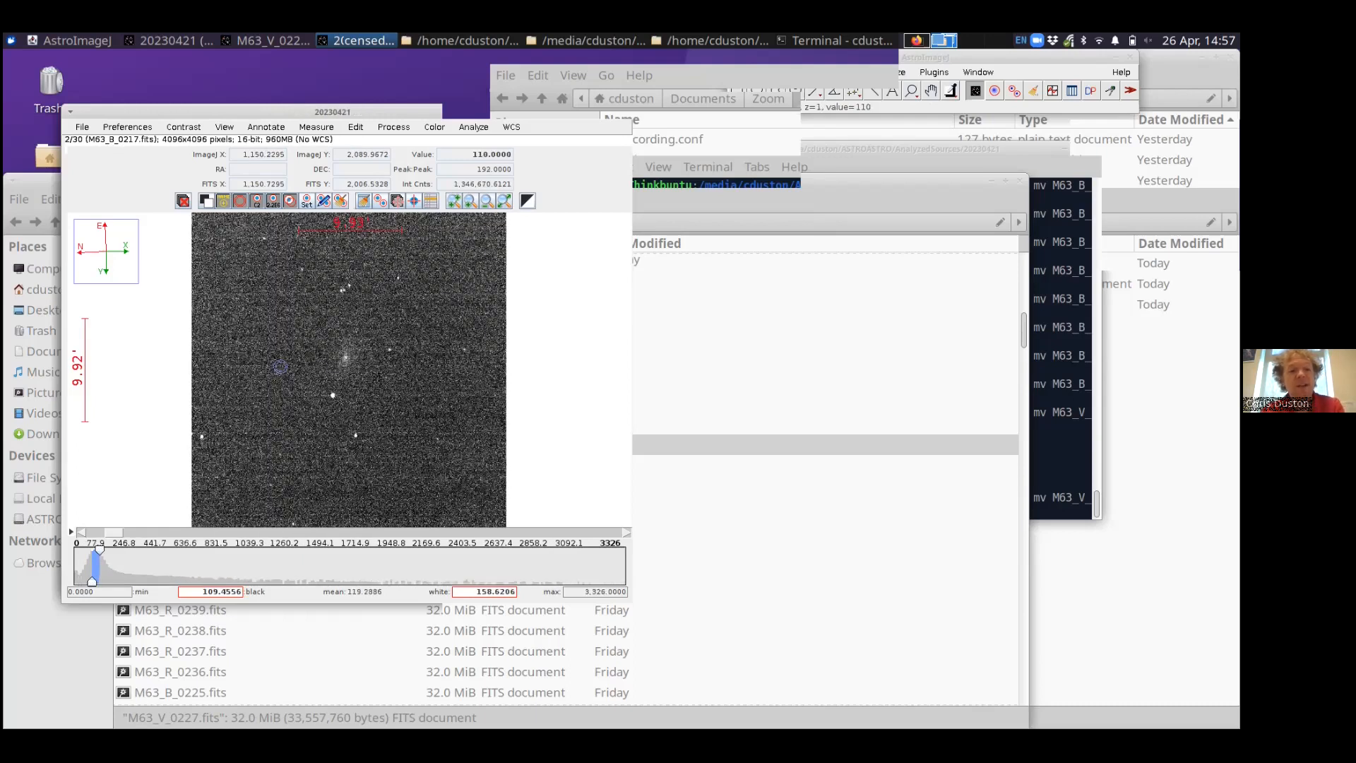
key(Left)
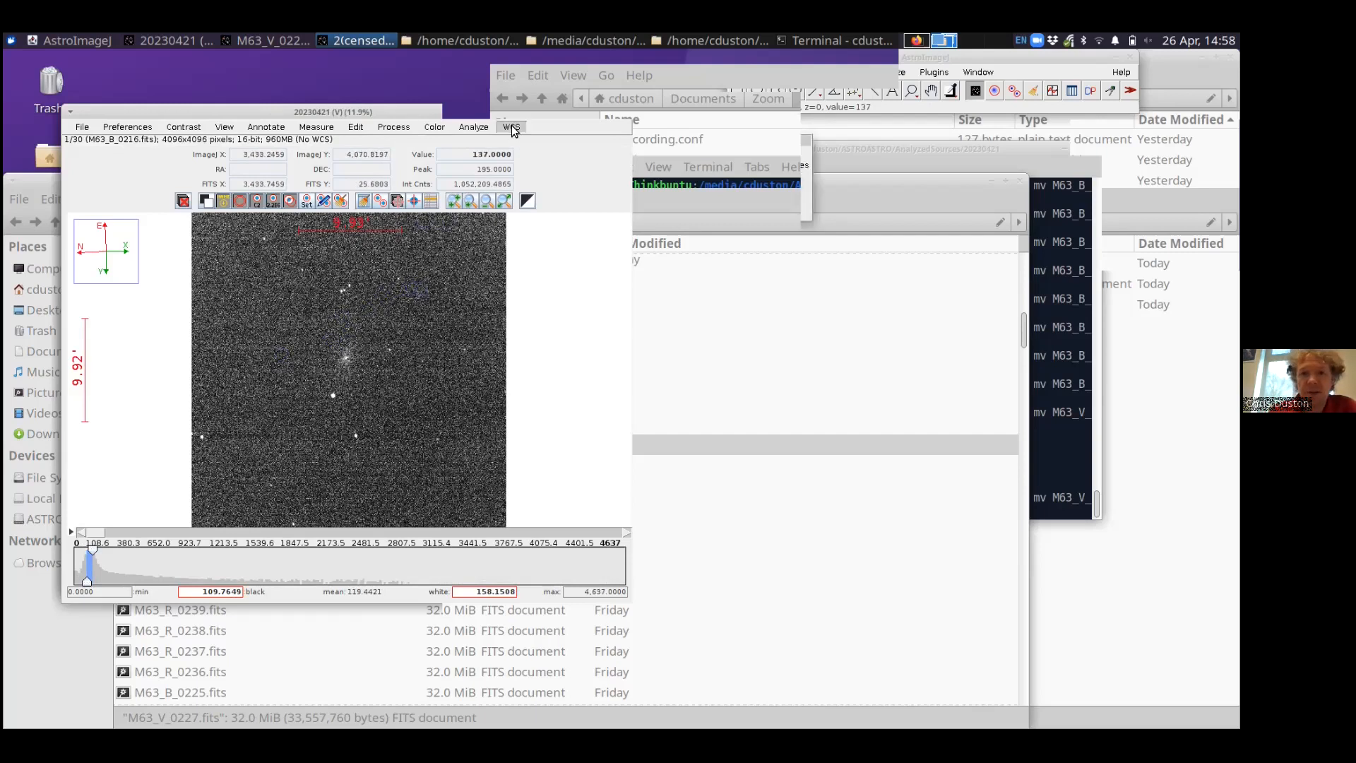
Step: Plate solve all 30 slices of the stack with Constrain Sky Location disabled
click(550, 152)
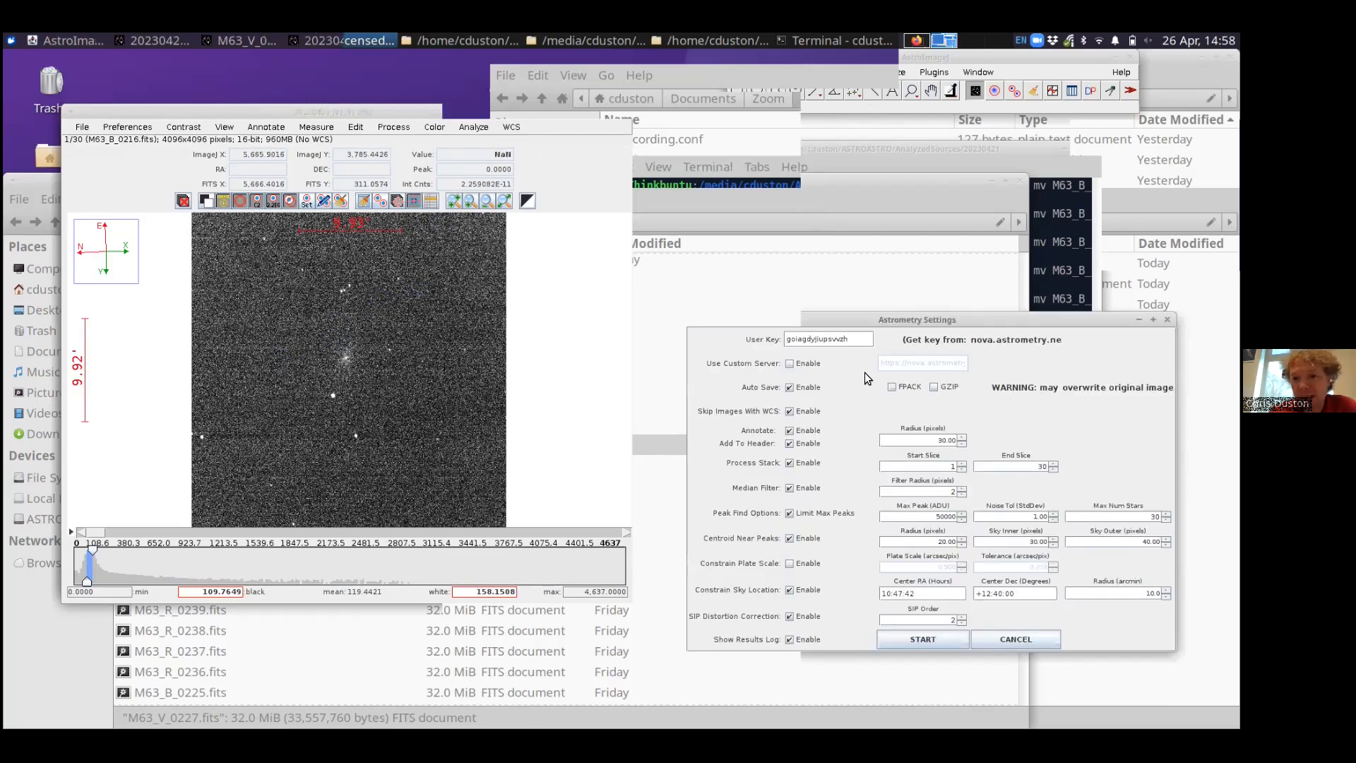
drag(856, 344, 773, 346)
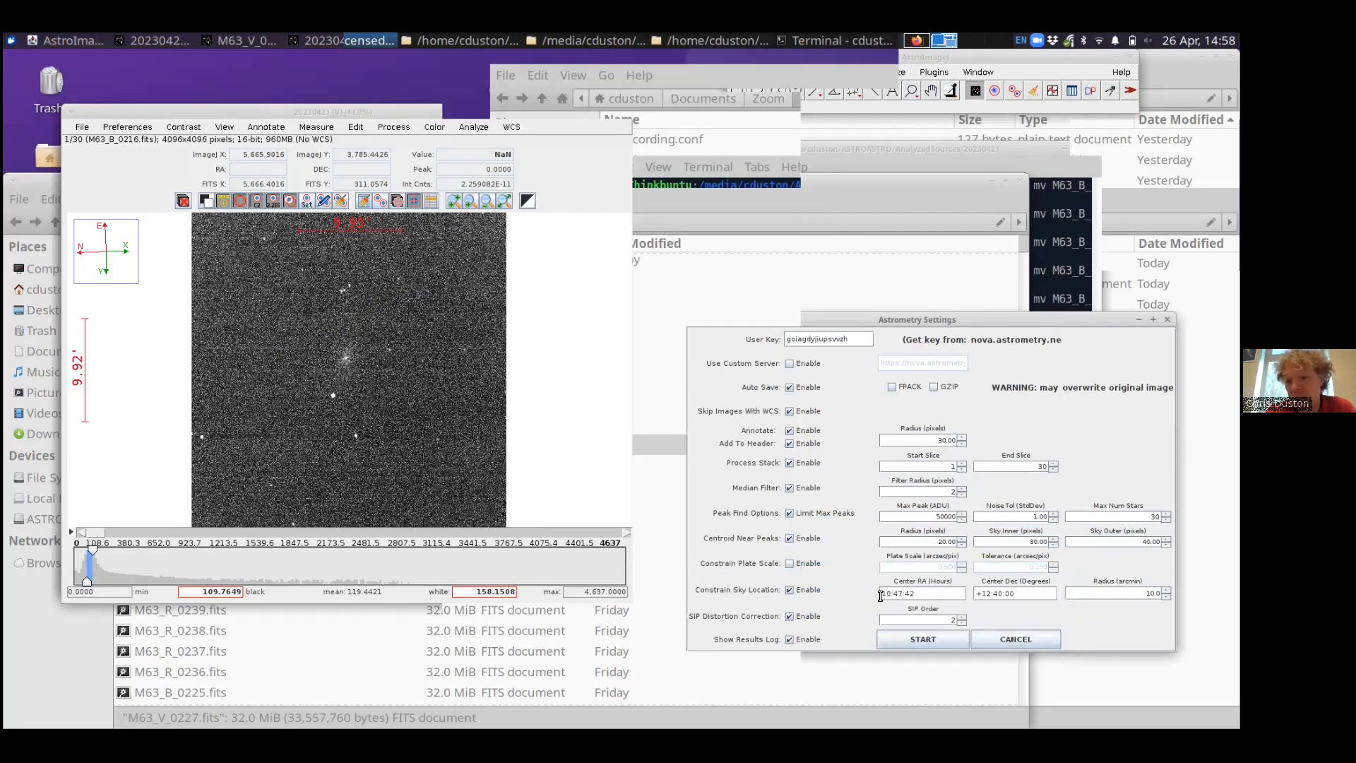
click(790, 590)
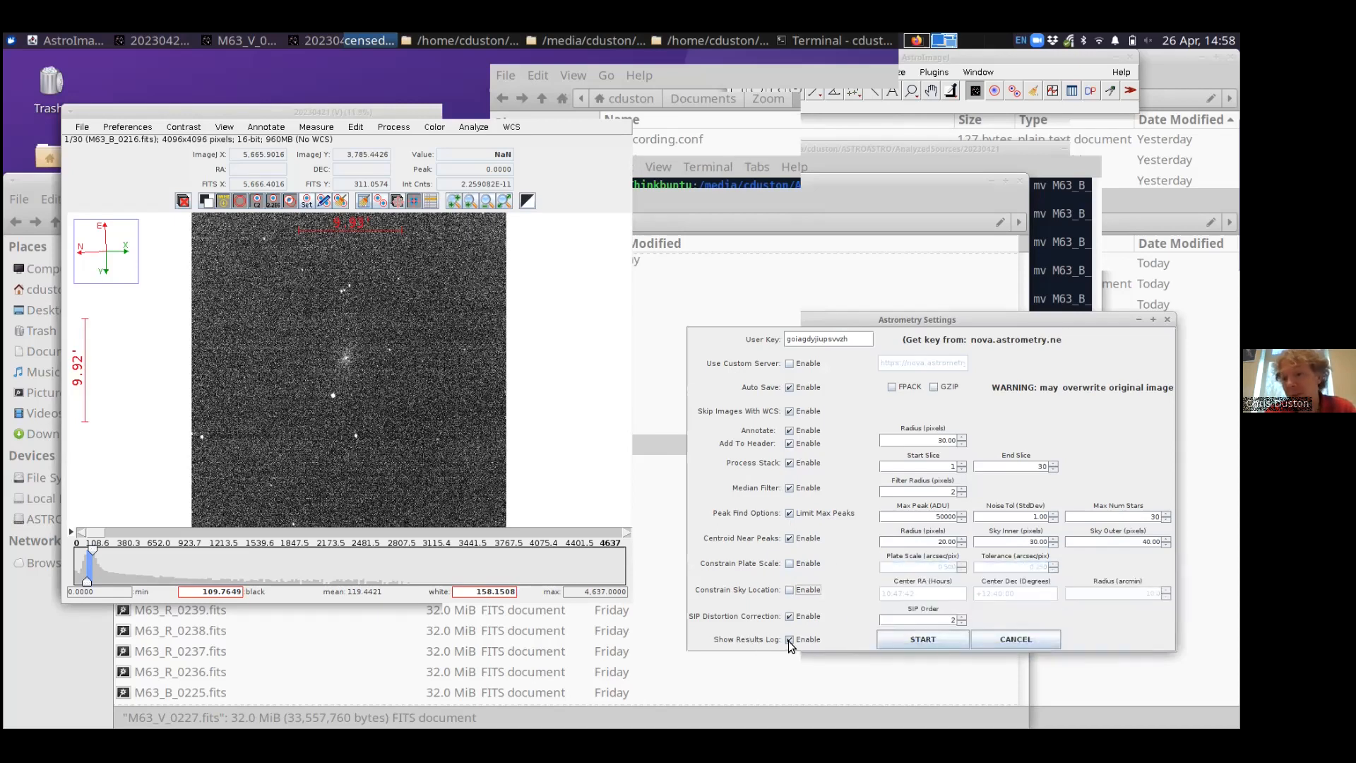
click(936, 641)
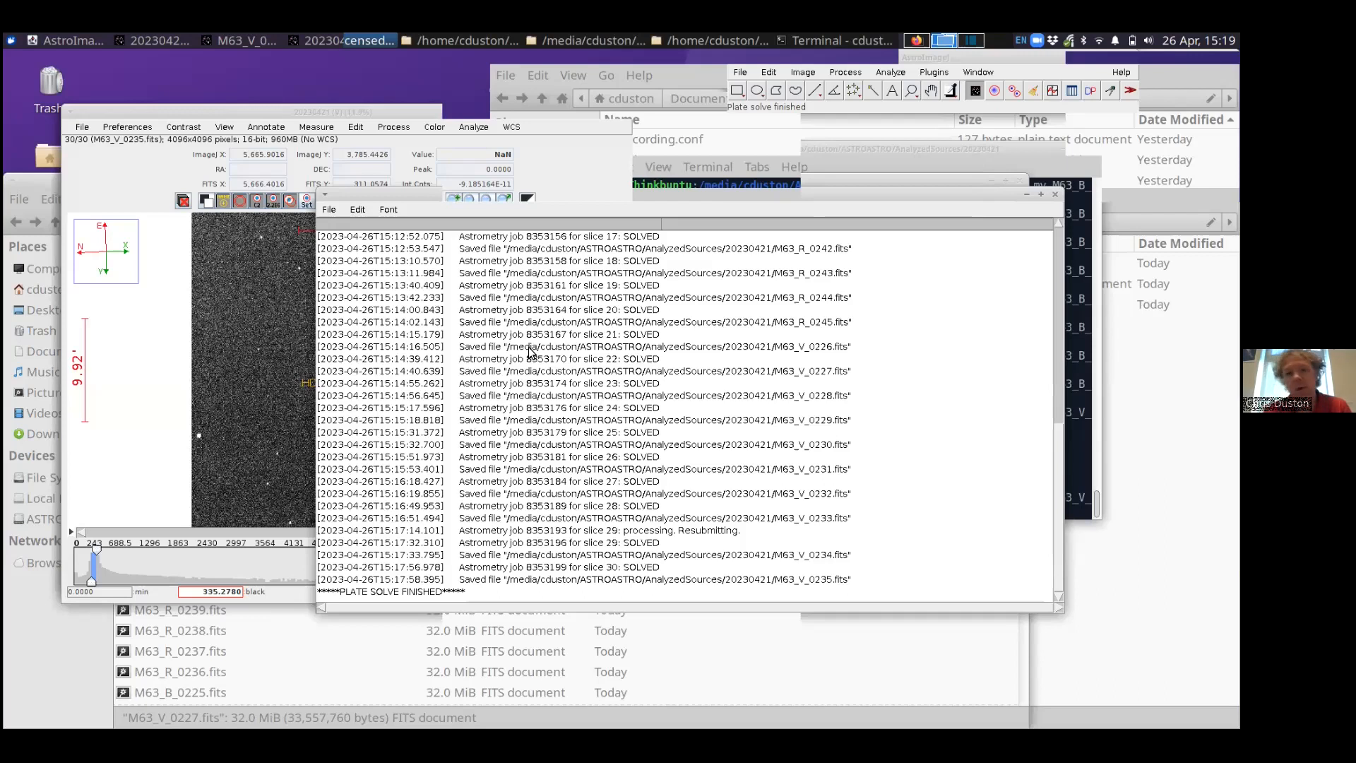
Step: Review the plate-solve log entries to check the solving status of each slice
scroll(592, 510, up, 1)
scroll(592, 513, up, 5)
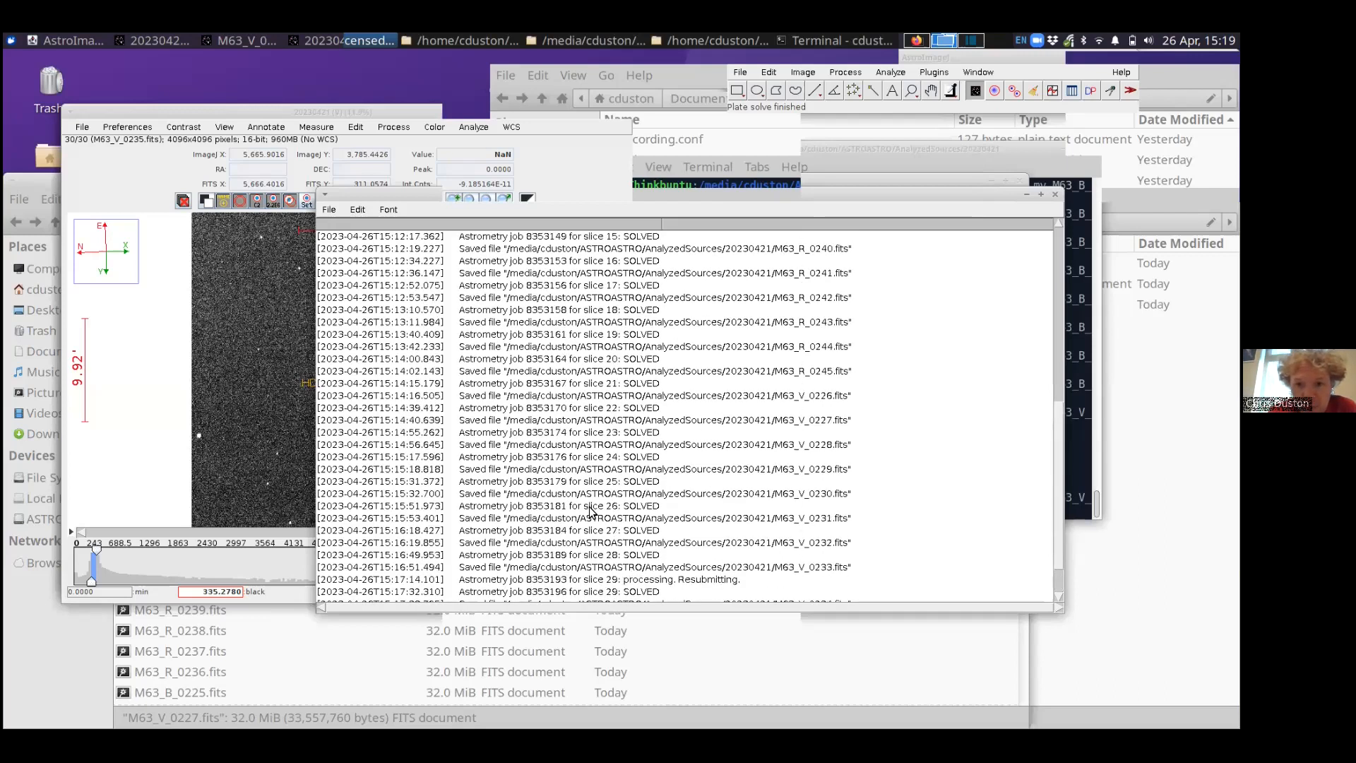
scroll(591, 512, down, 6)
scroll(592, 510, up, 6)
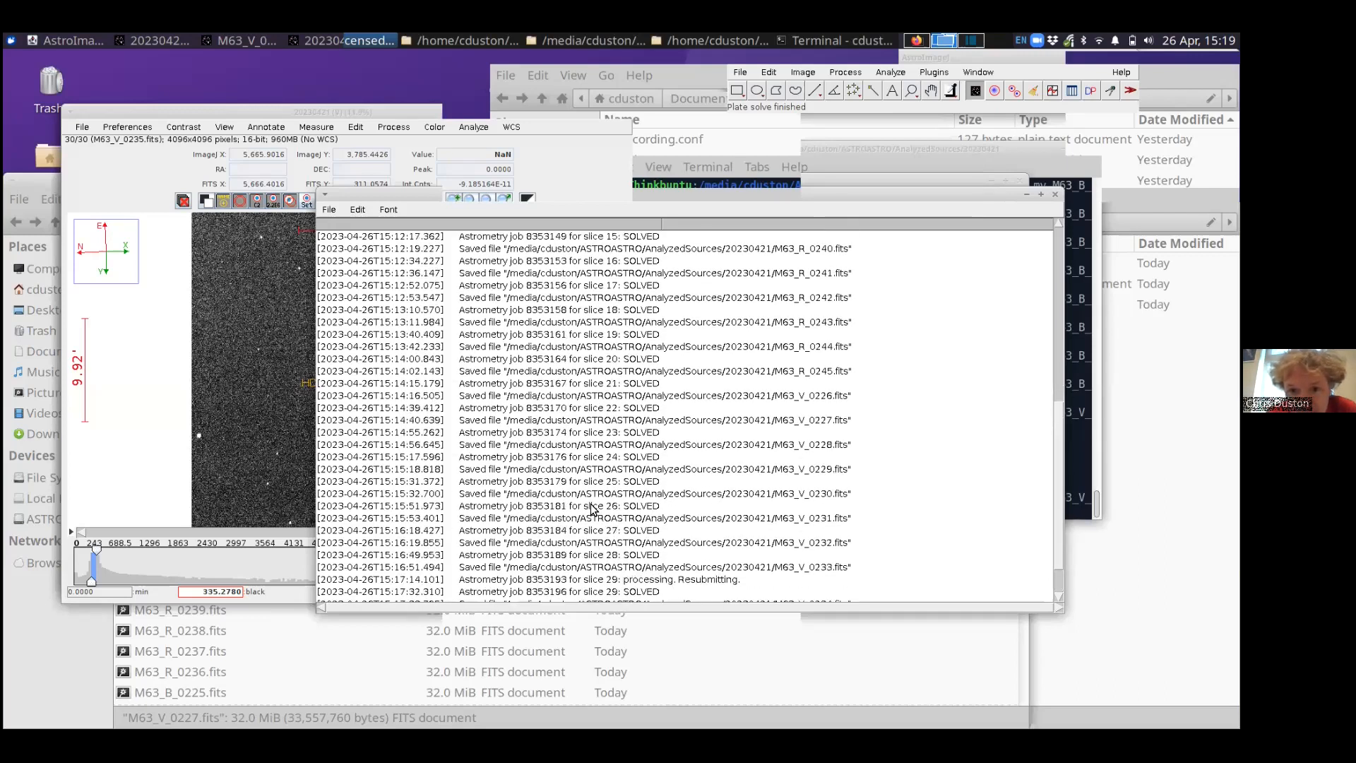
scroll(592, 510, up, 5)
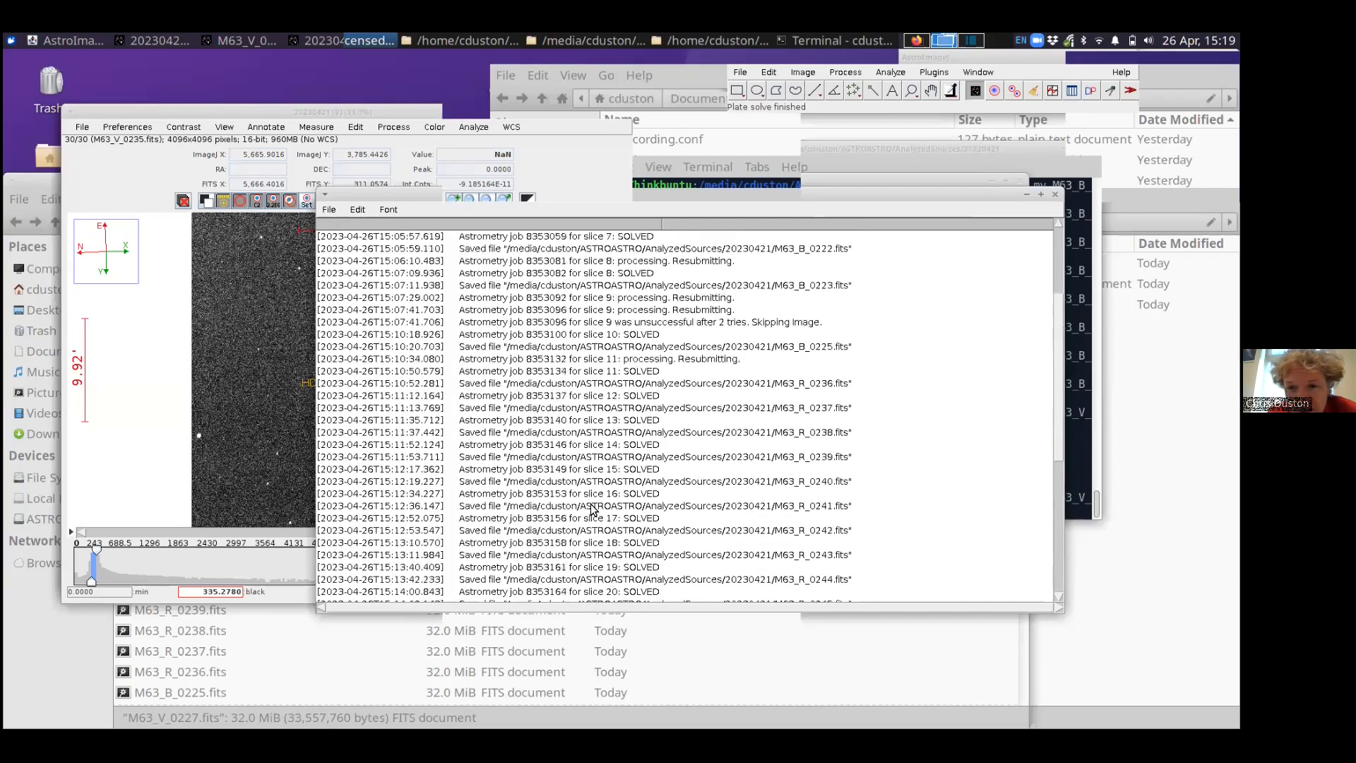
scroll(592, 510, up, 1)
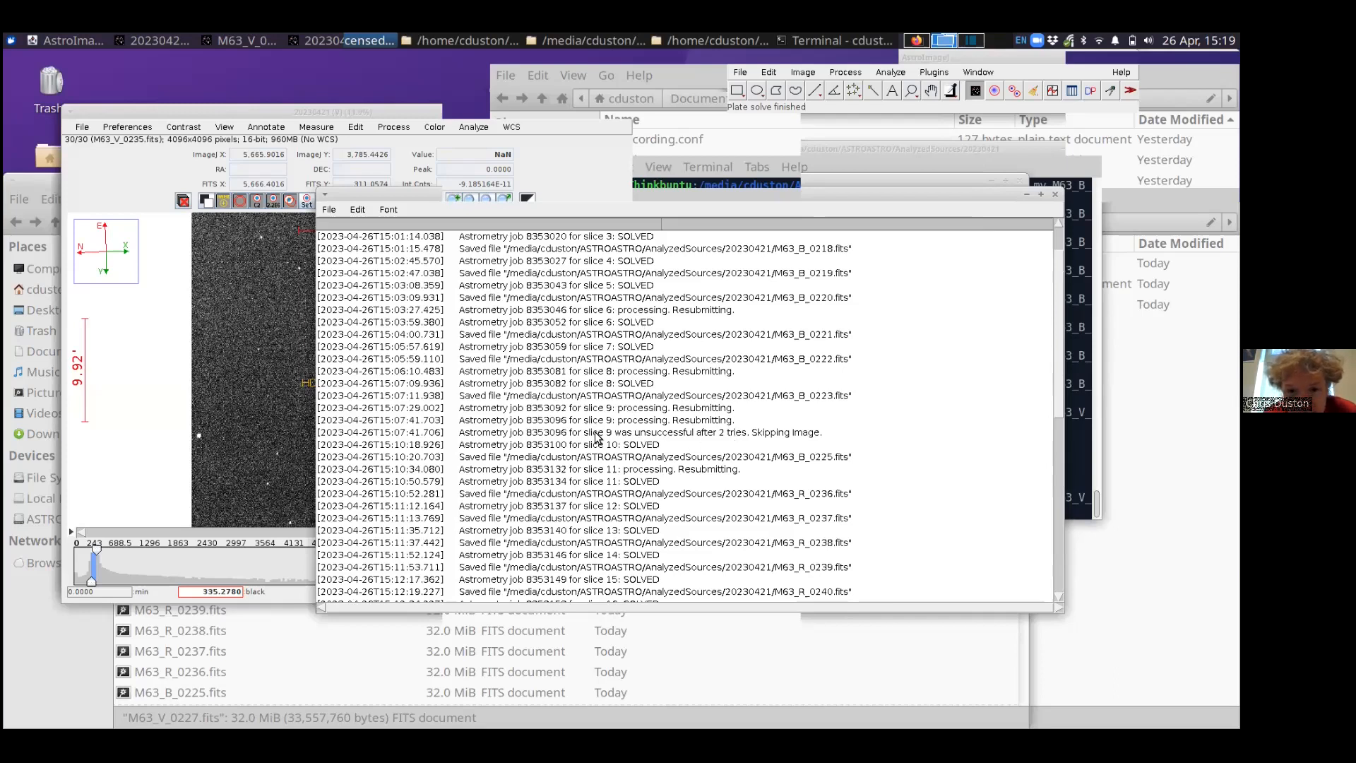
scroll(650, 443, up, 2)
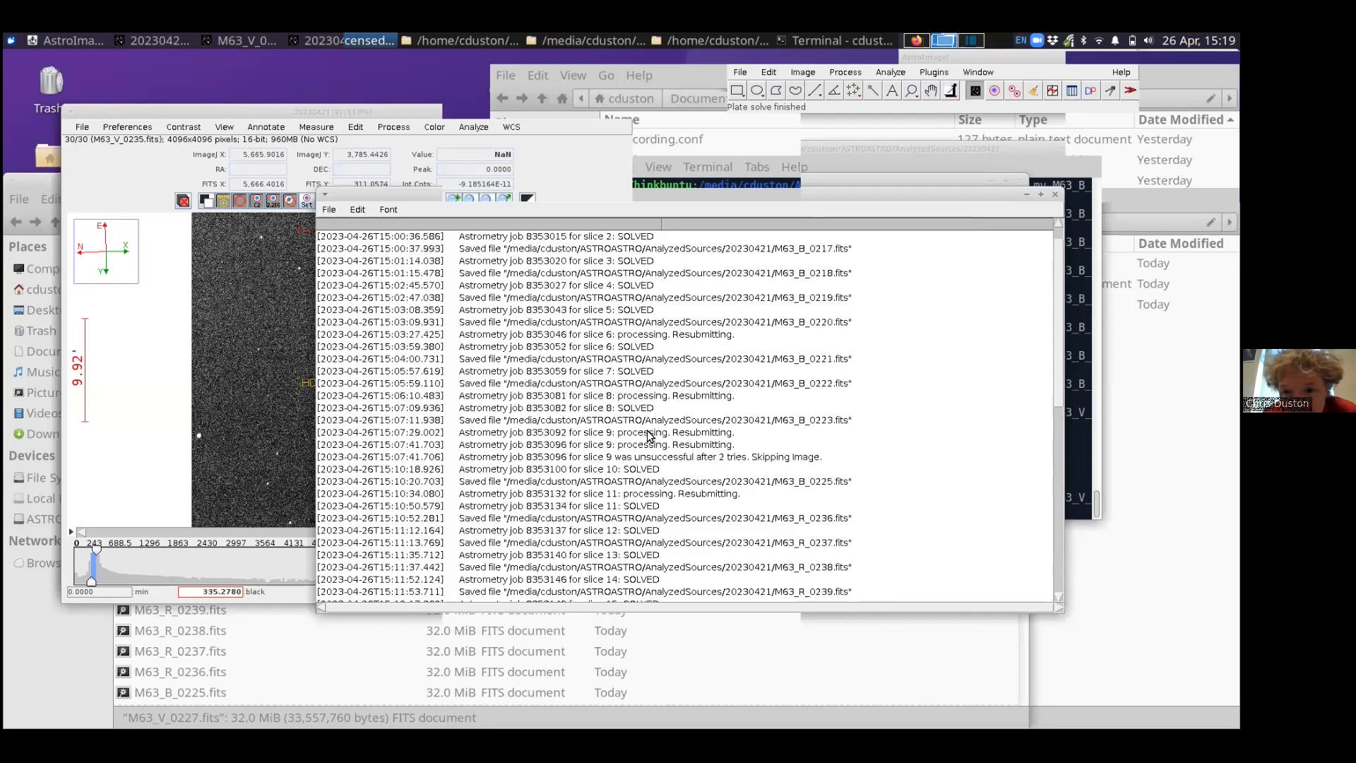
scroll(632, 427, up, 1)
scroll(629, 427, down, 4)
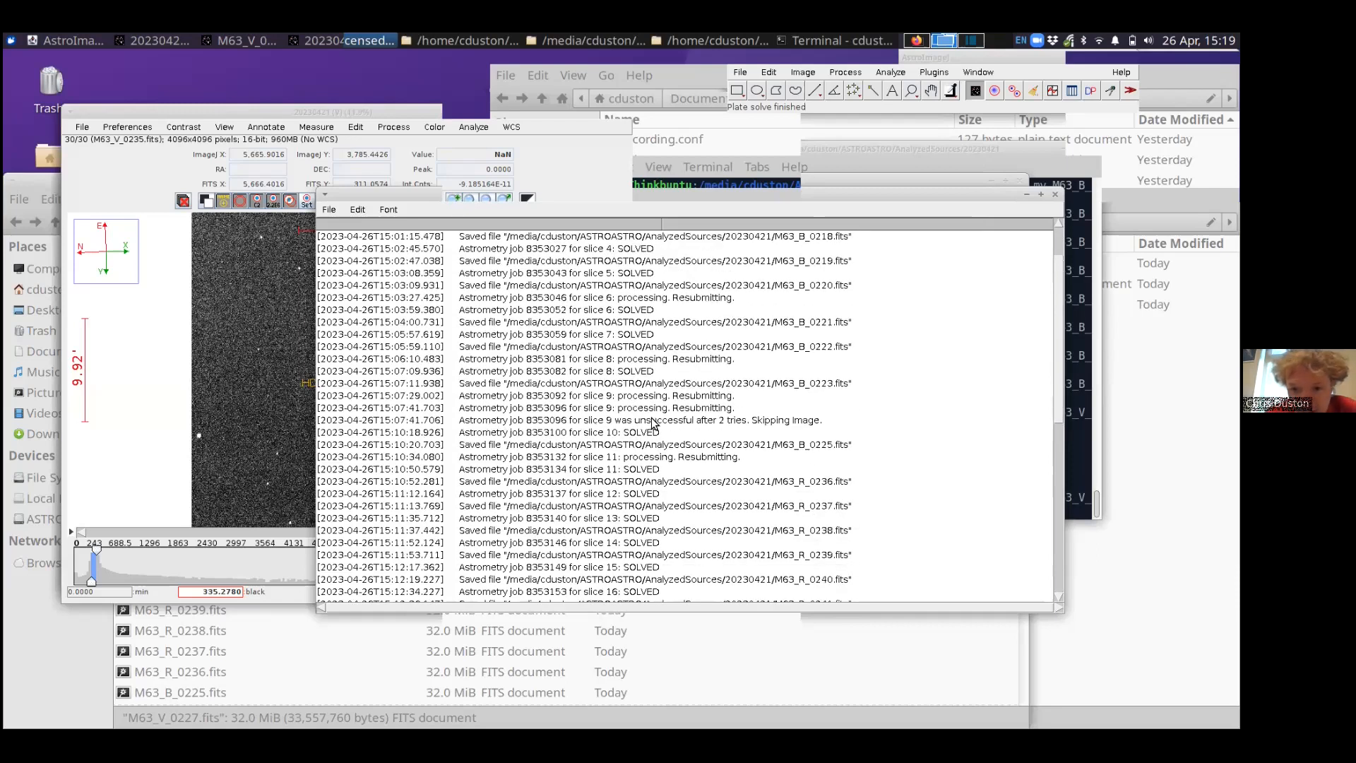
Step: Browse the solved stack back to slice 9, M63_B_0224.fits, and check its WCS status
click(480, 118)
scroll(347, 454, up, 2)
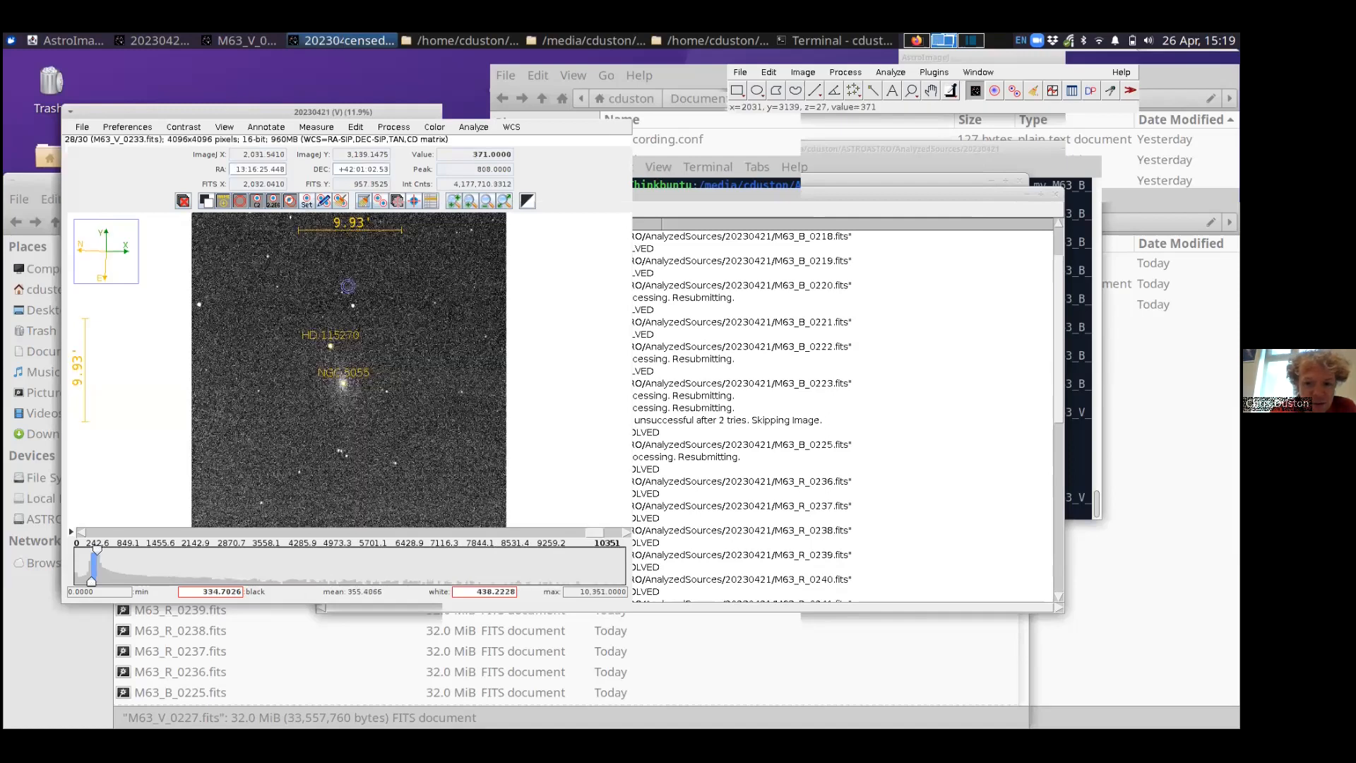
scroll(348, 454, up, 4)
scroll(348, 454, up, 15)
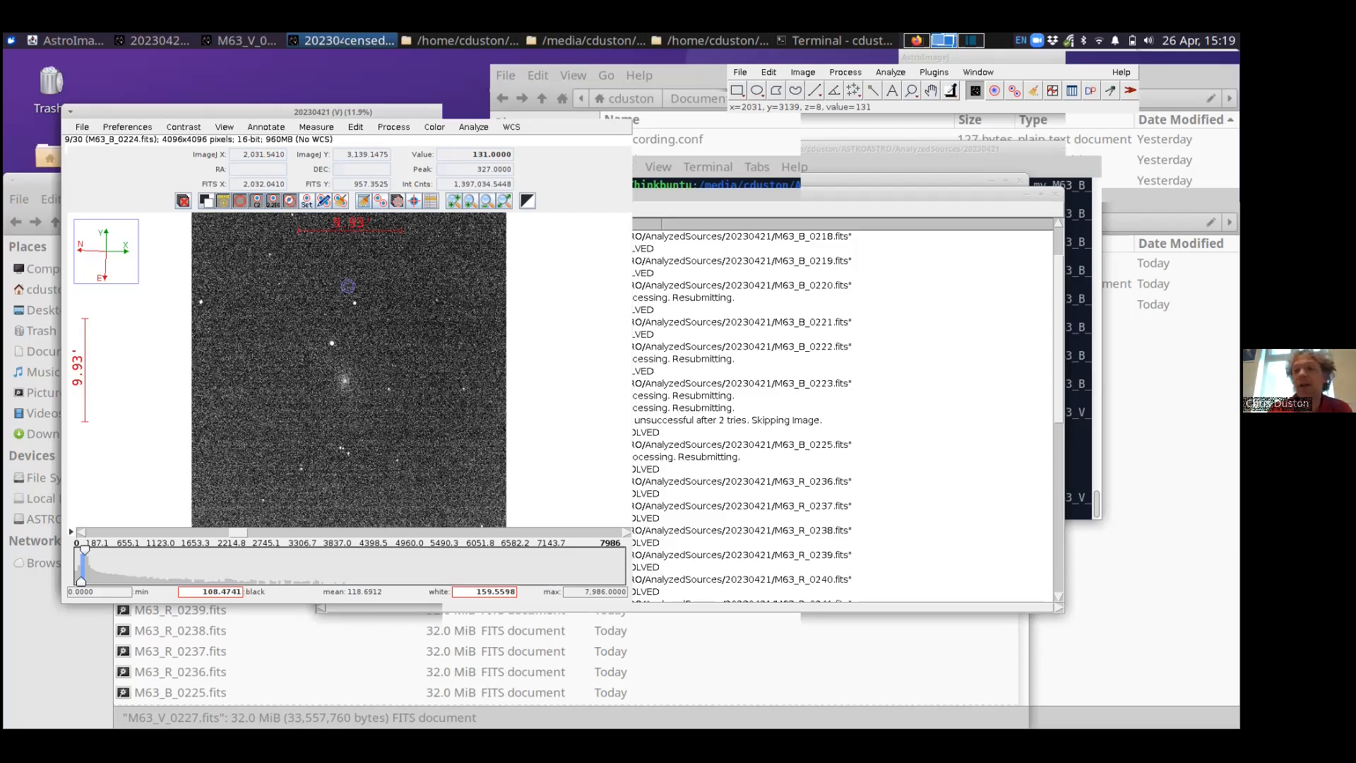
Step: Run plate solving on slices 1 to 30 again, skipping images that already have WCS
click(511, 130)
click(519, 150)
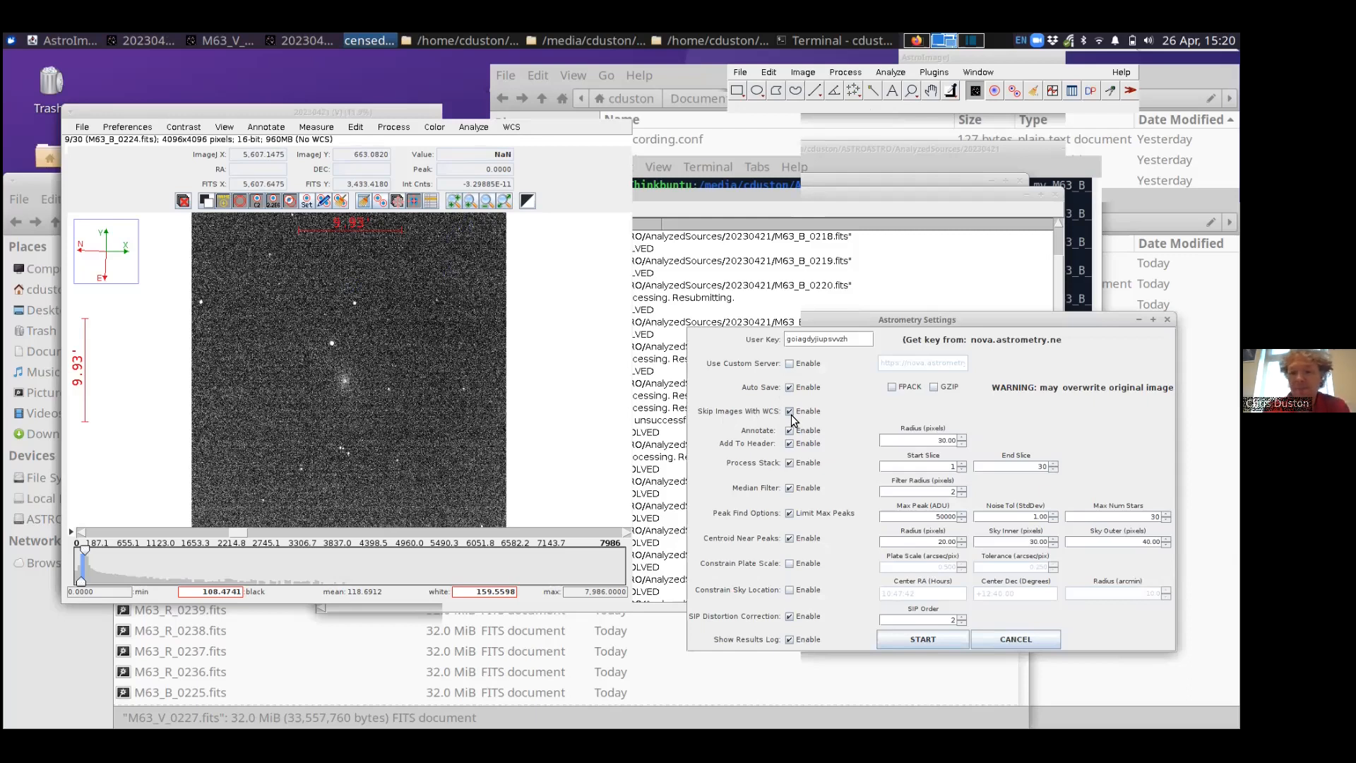
click(923, 639)
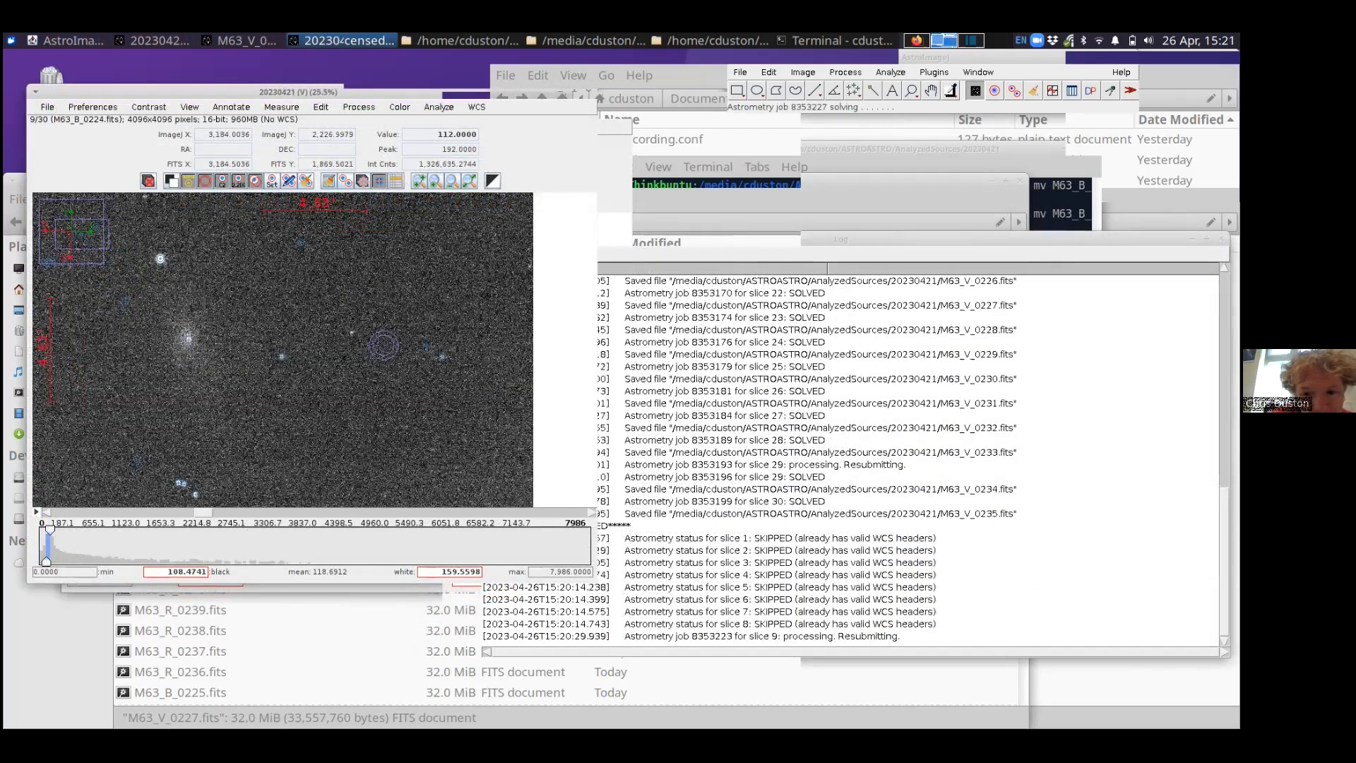
scroll(362, 333, up, 1)
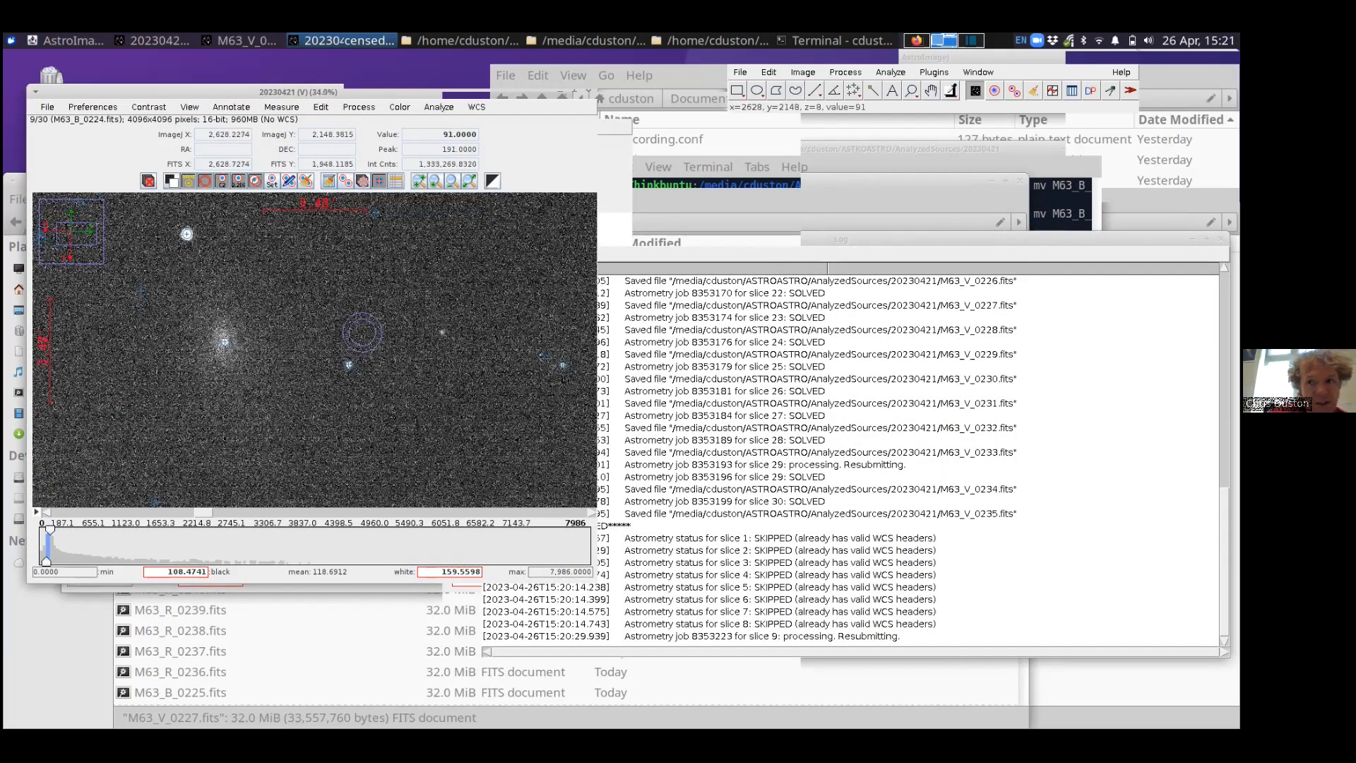
scroll(469, 400, up, 1)
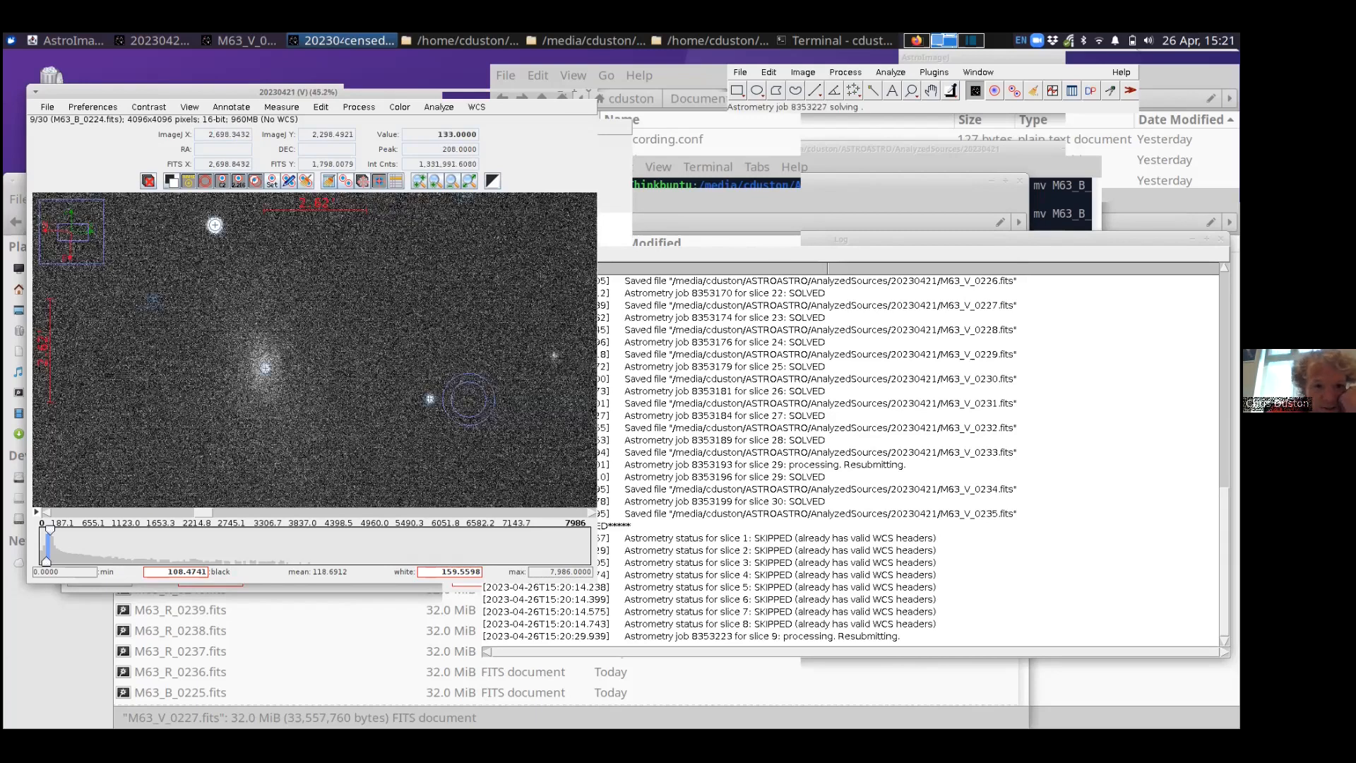
scroll(468, 400, down, 2)
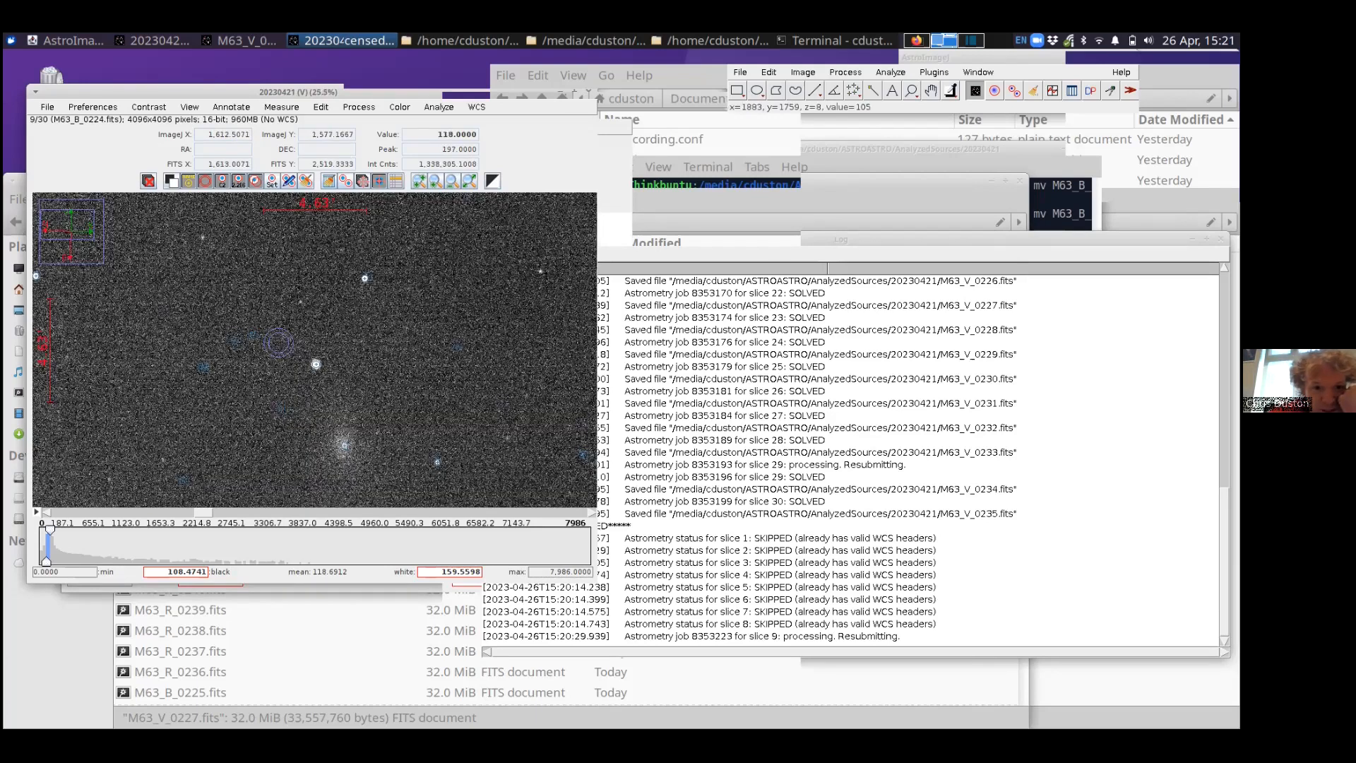
drag(278, 343, 291, 392)
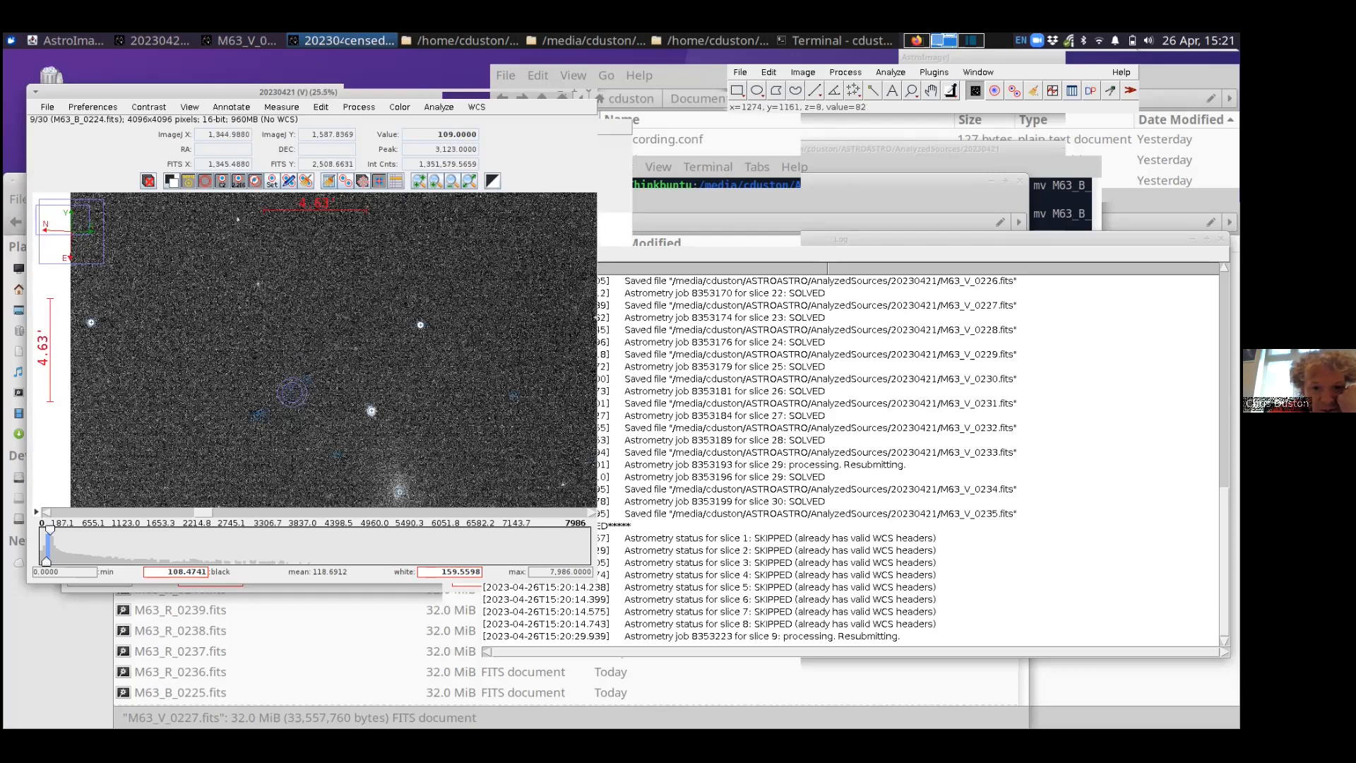
scroll(311, 344, up, 5)
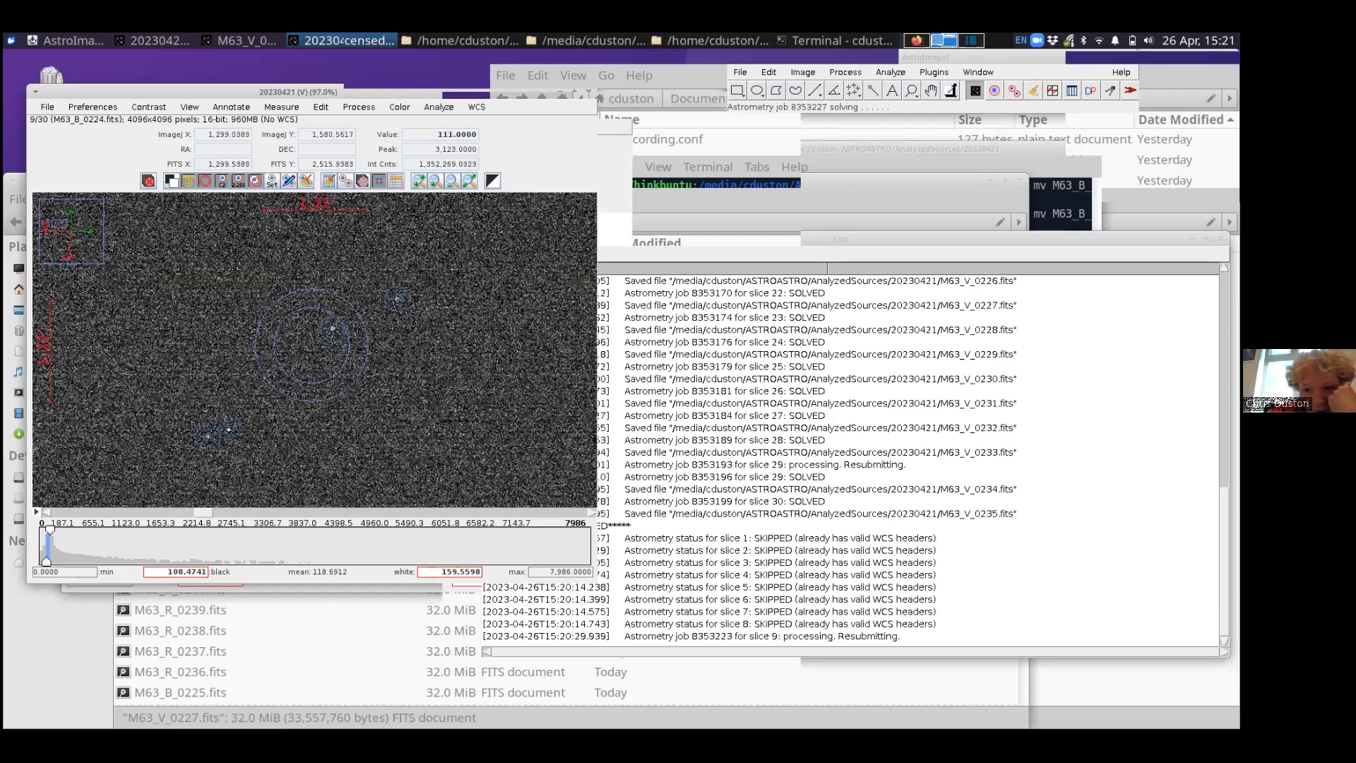
scroll(311, 344, down, 4)
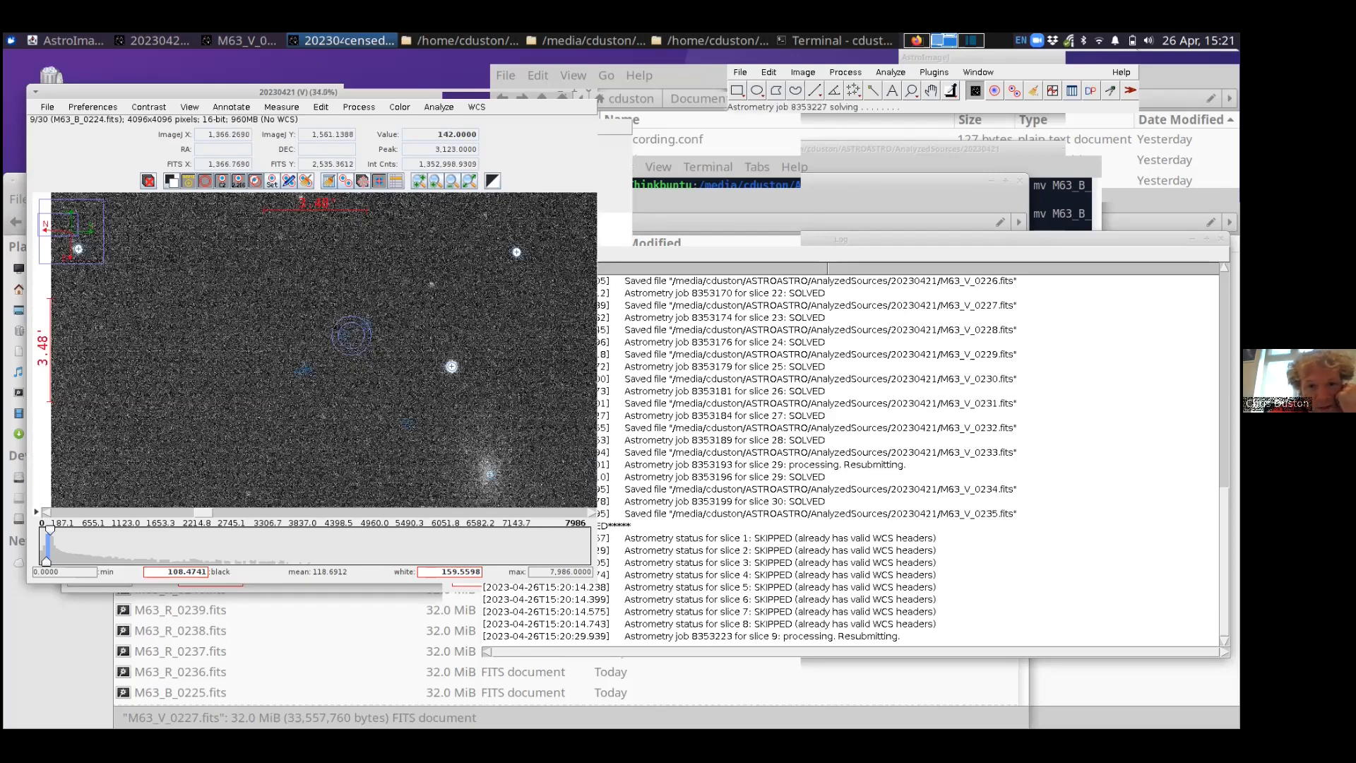
scroll(390, 325, down, 1)
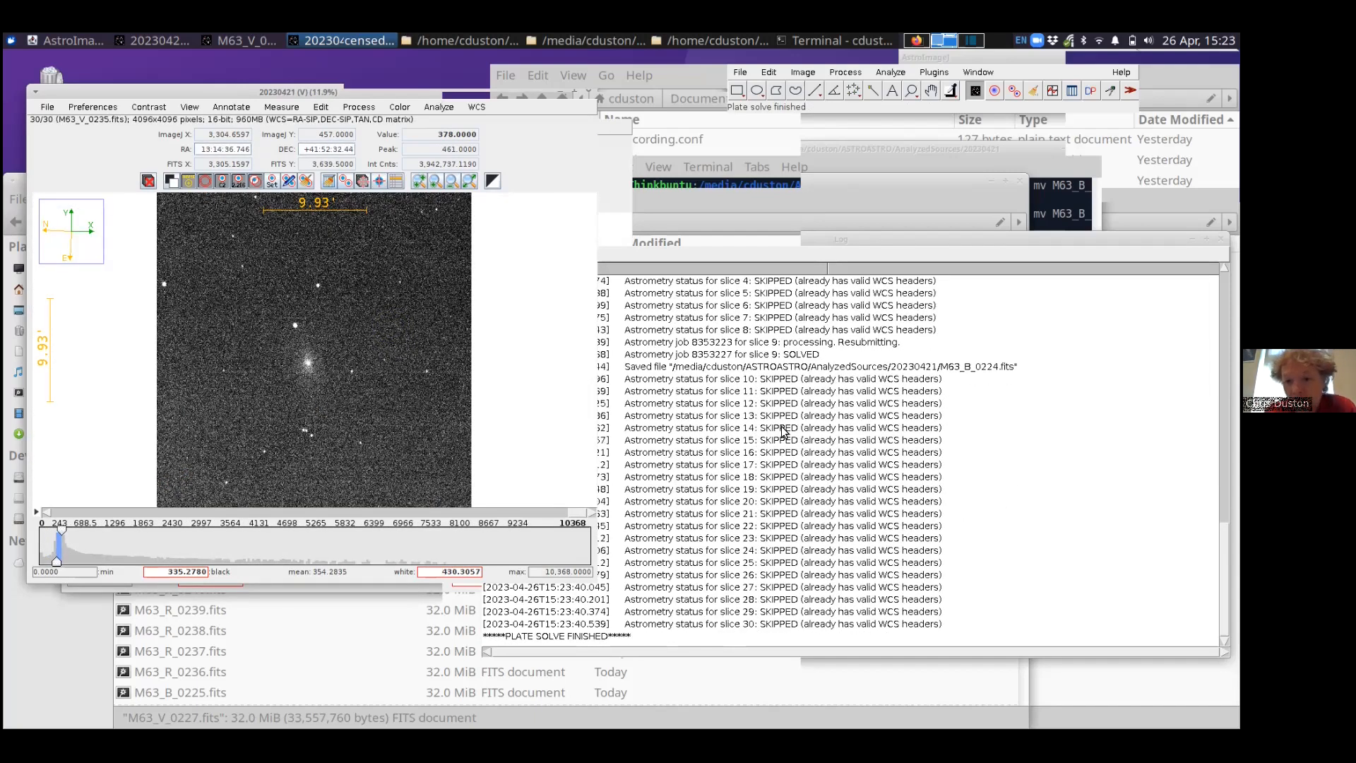
Step: Review the plate-solve log entries of the repeated run, including the solving status of slice 9
click(802, 429)
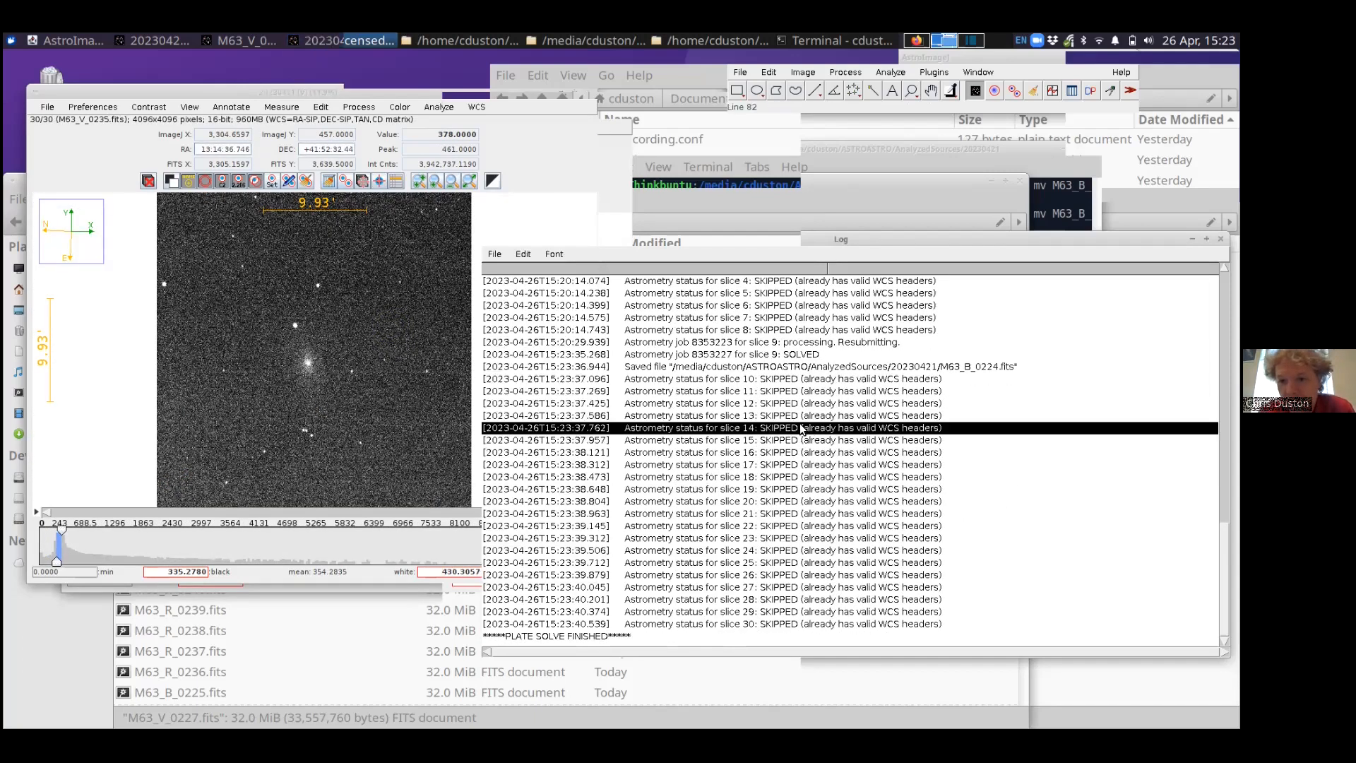
scroll(801, 372, up, 1)
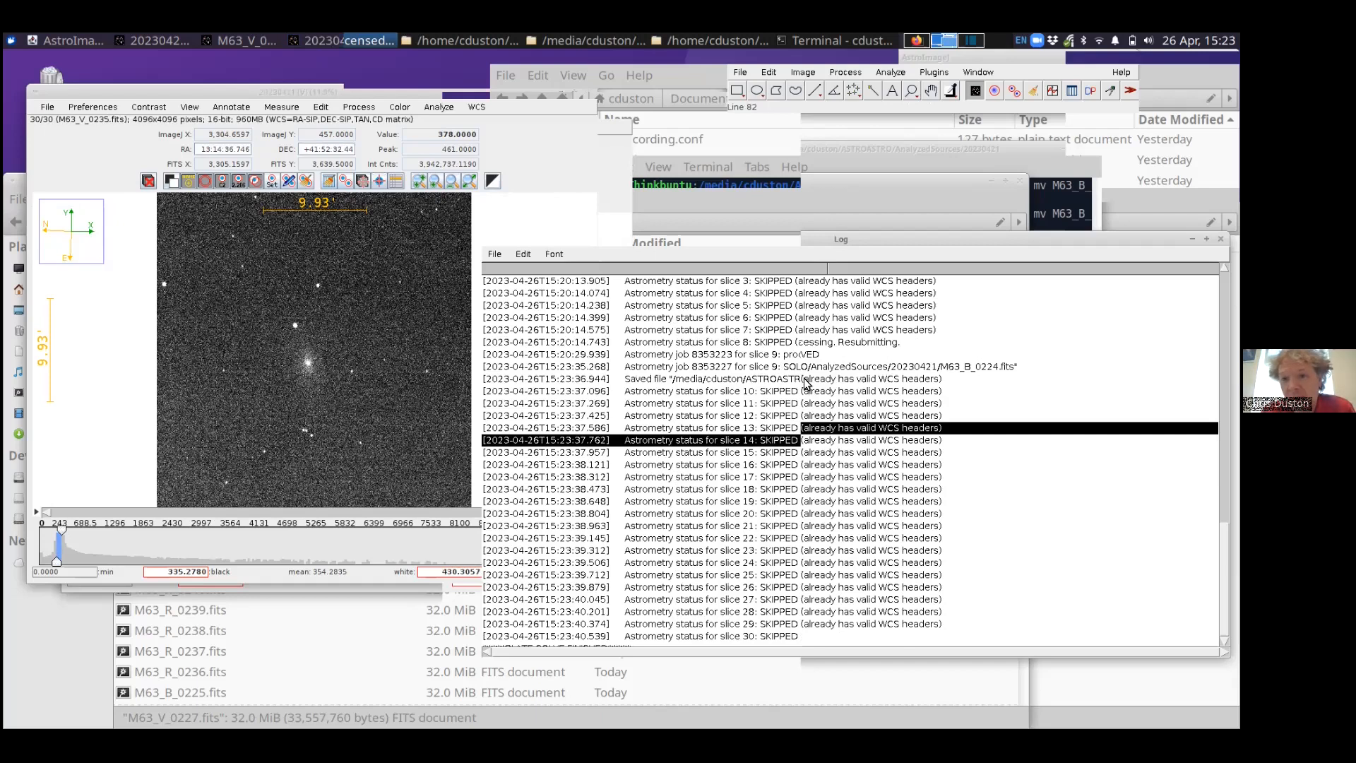
scroll(809, 388, up, 2)
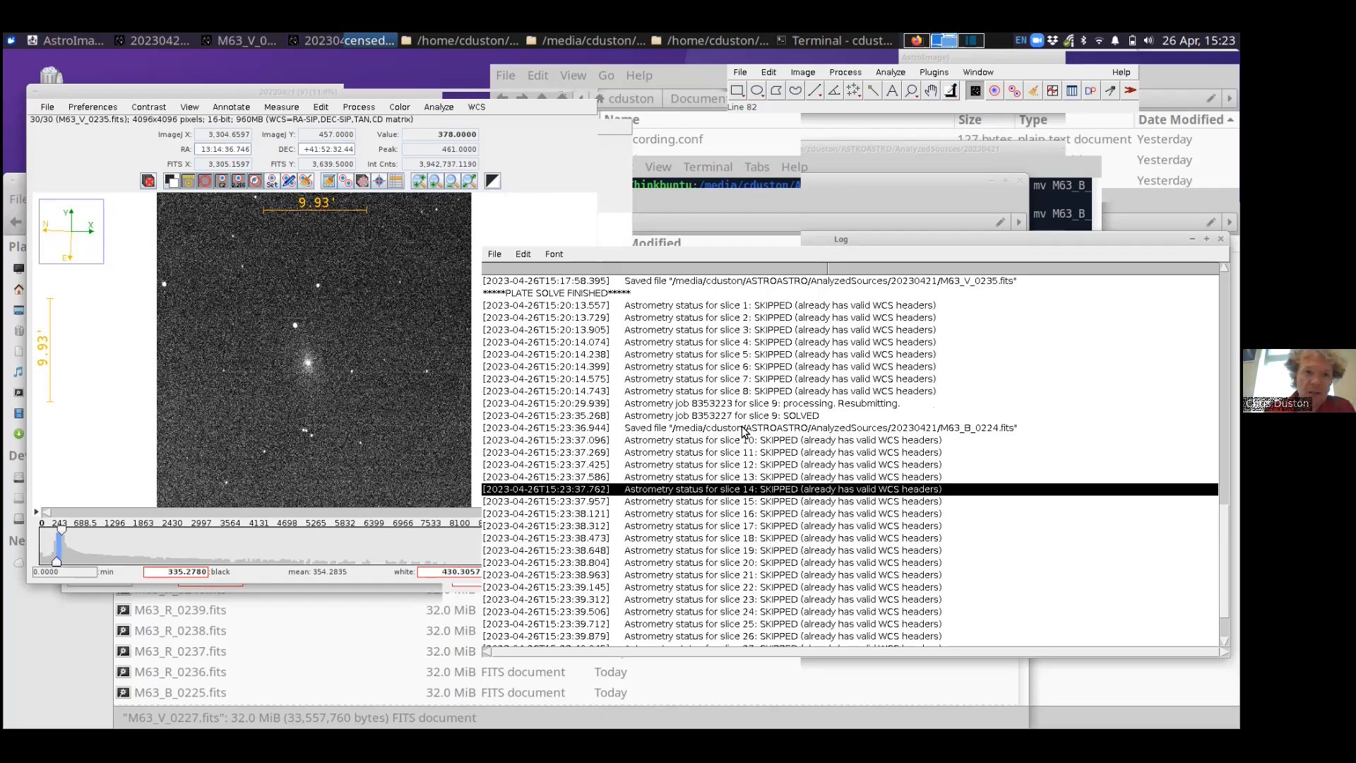
Step: Step back through the solved stack to slice 15, M63_R_0240.fits, to check each slice's WCS status, and close the stack
click(335, 94)
key(Left)
key(Left)
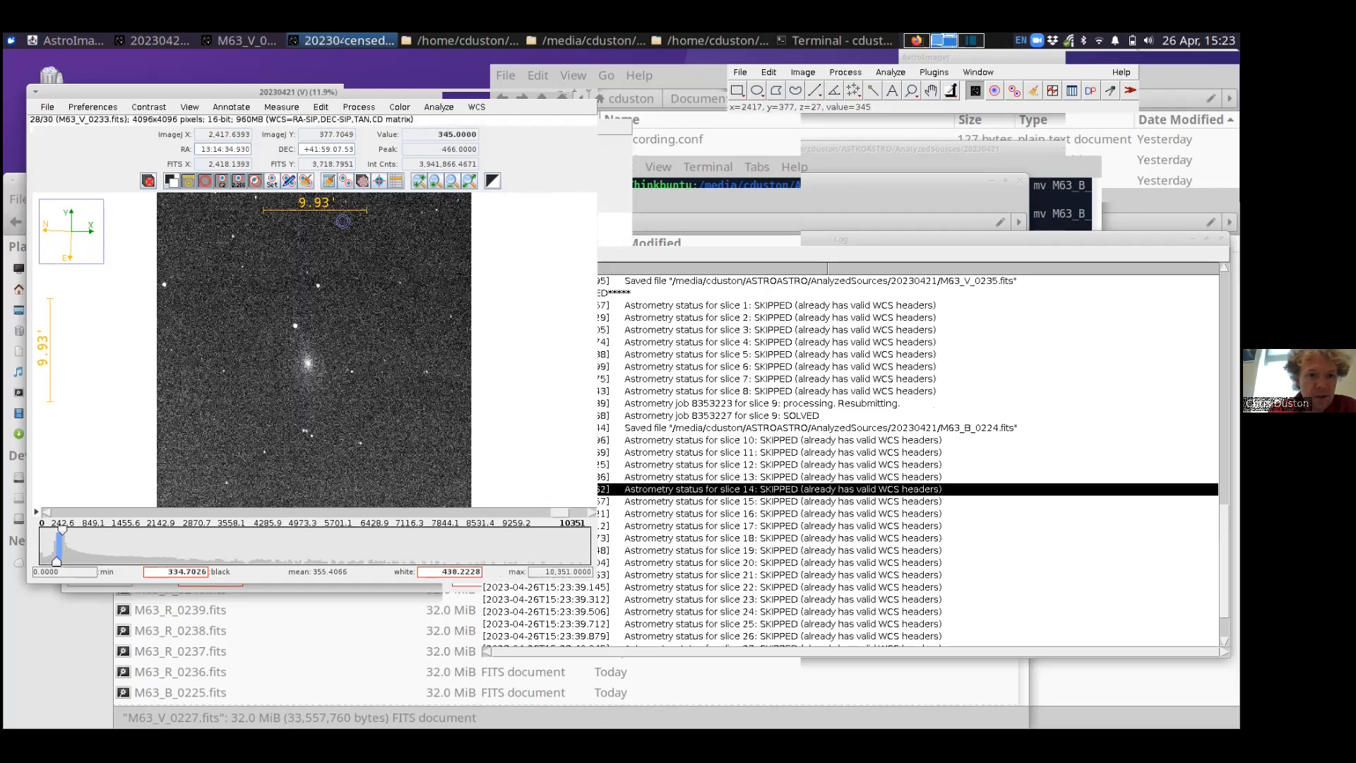
key(Left)
key(Left)
key(Left)
key(Left)
key(Left)
key(Left)
key(Left)
key(Left)
key(Left)
key(Left)
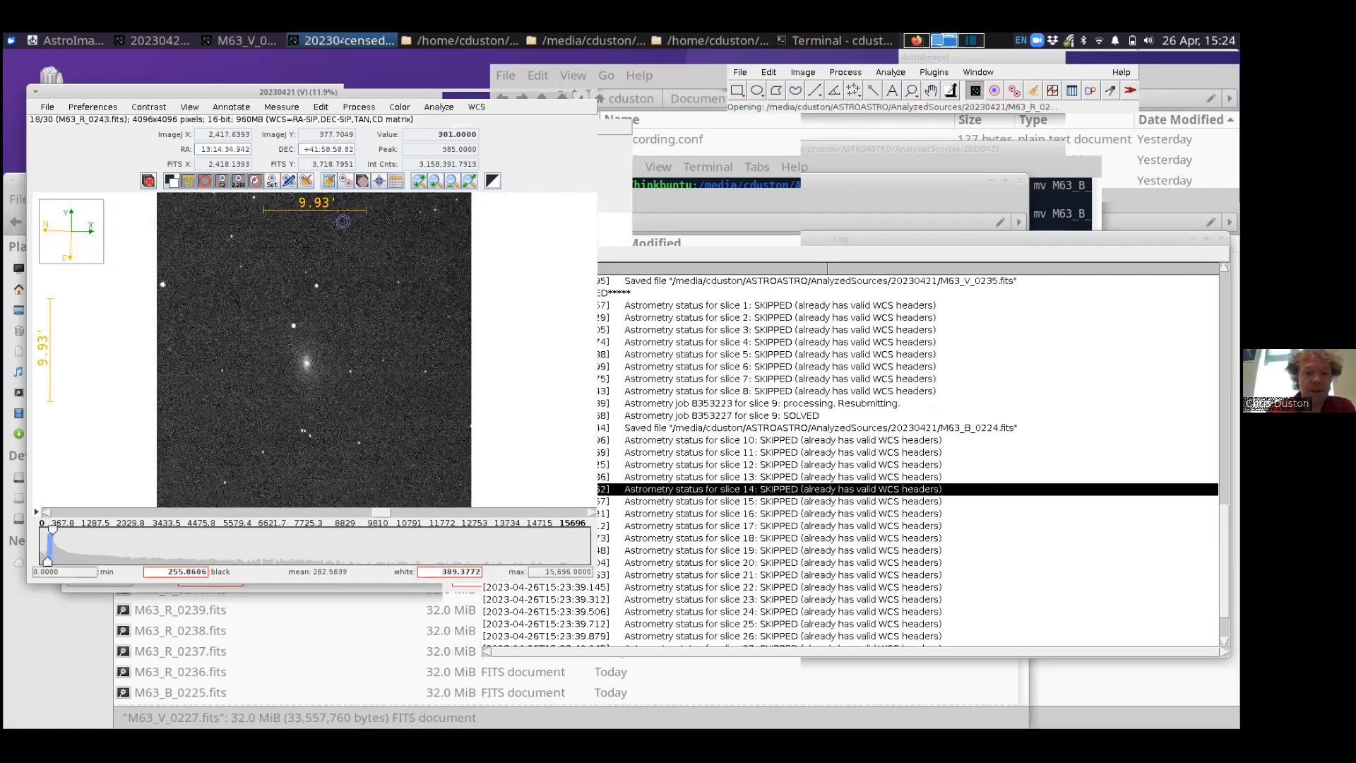
key(Right)
key(Right)
key(Left)
key(Left)
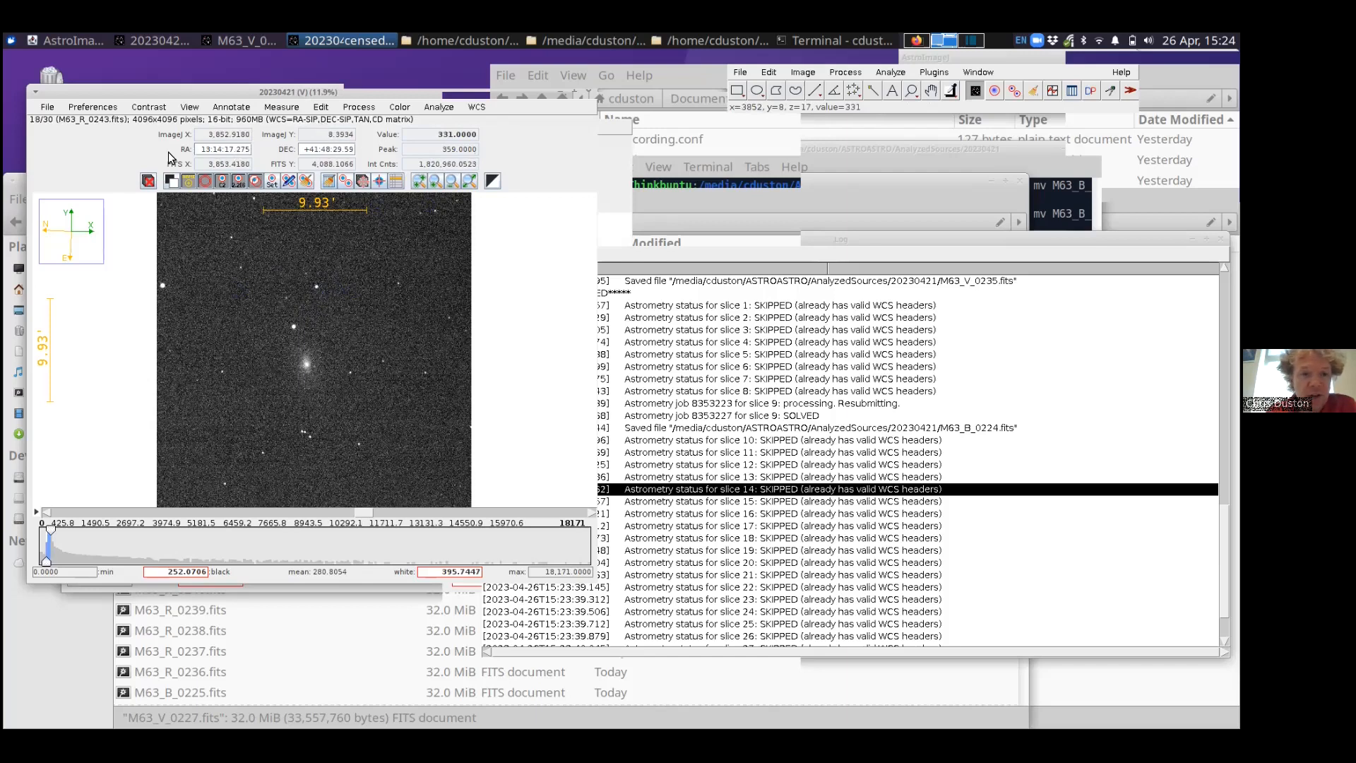
key(Left)
key(Left)
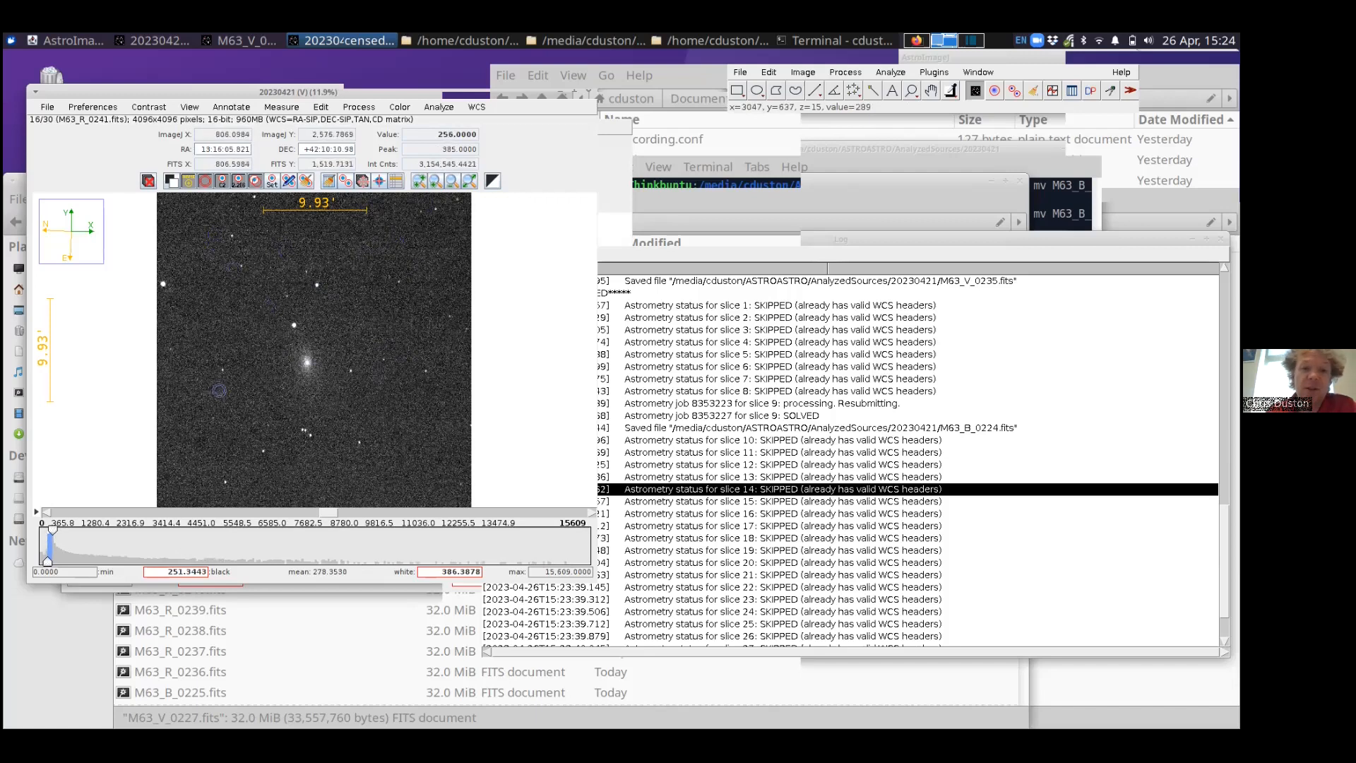
key(Left)
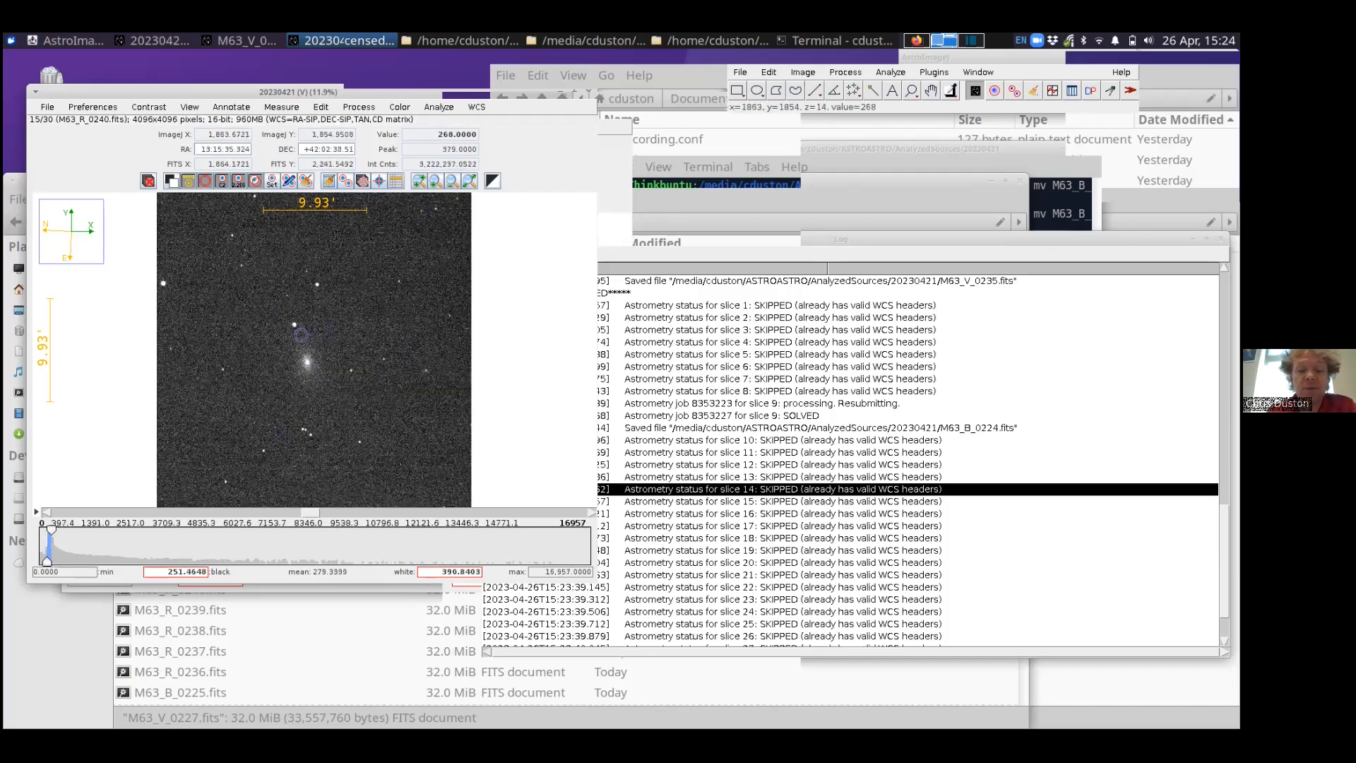
click(585, 92)
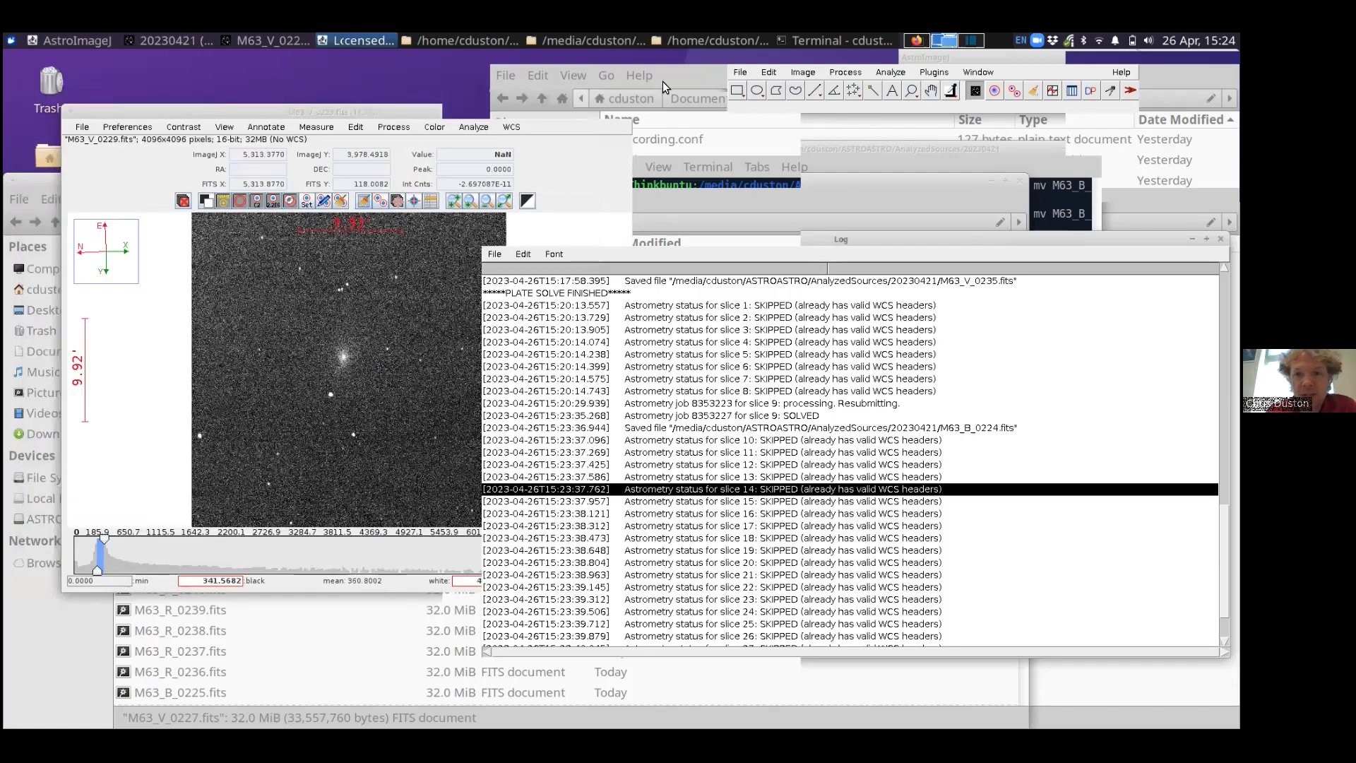
click(739, 74)
click(739, 100)
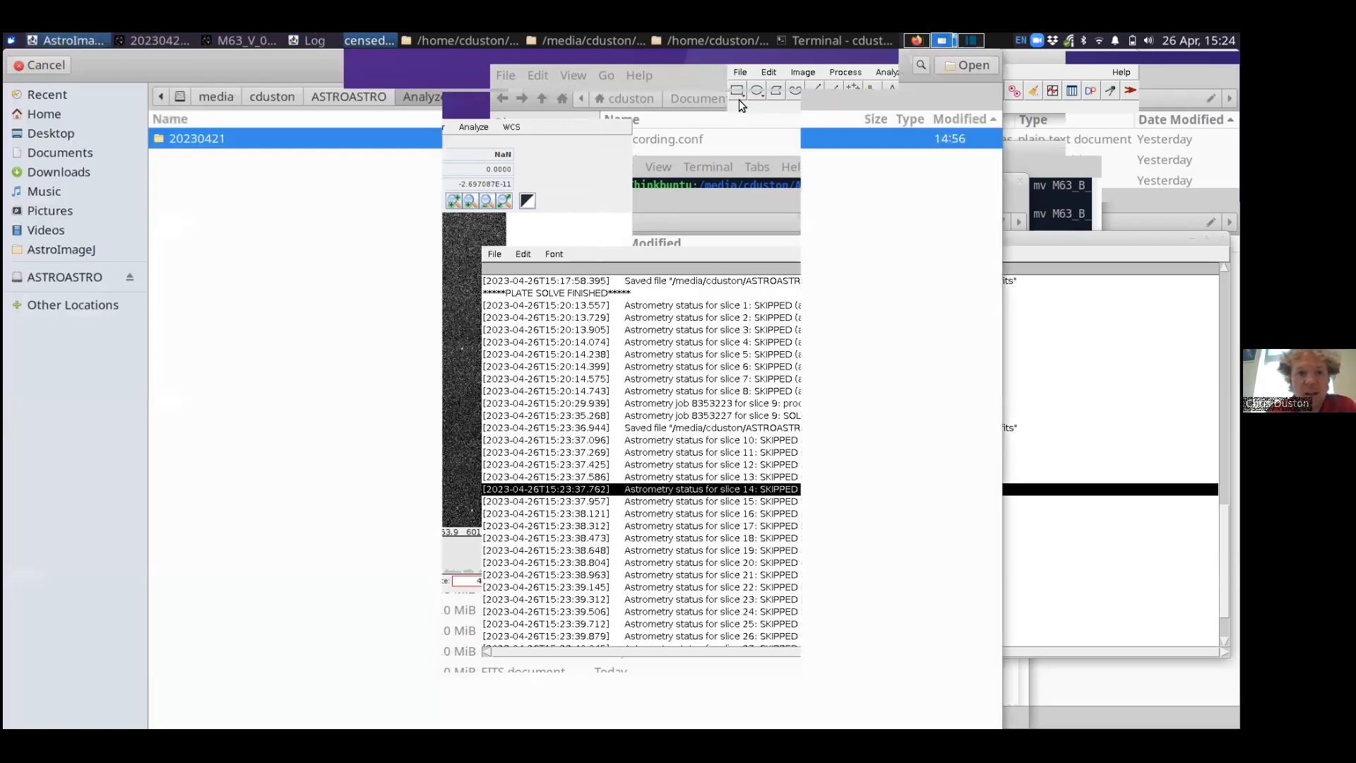
click(43, 64)
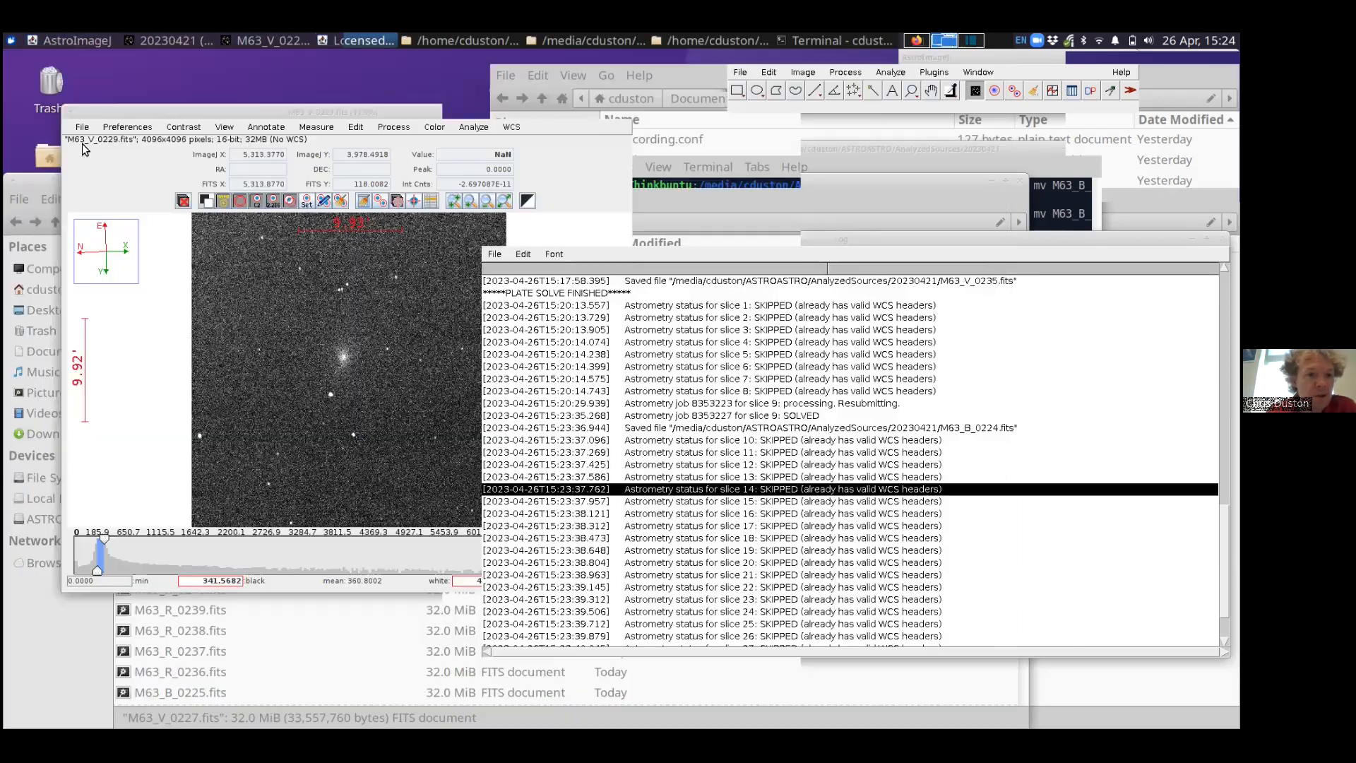
click(82, 127)
click(158, 121)
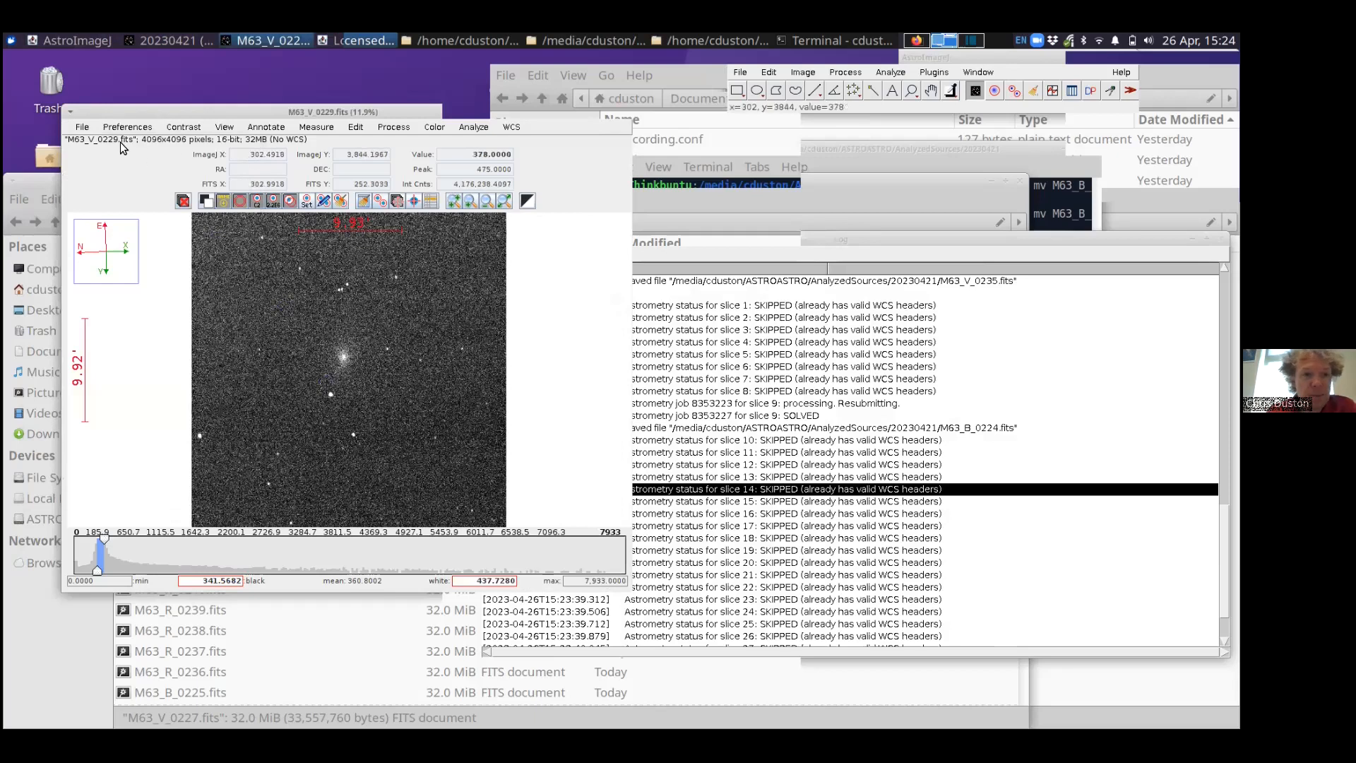
Step: Import the image sequence from the 20230421 folder as a virtual stack, filtering file names by M63
click(80, 129)
click(97, 165)
click(516, 203)
text(M)
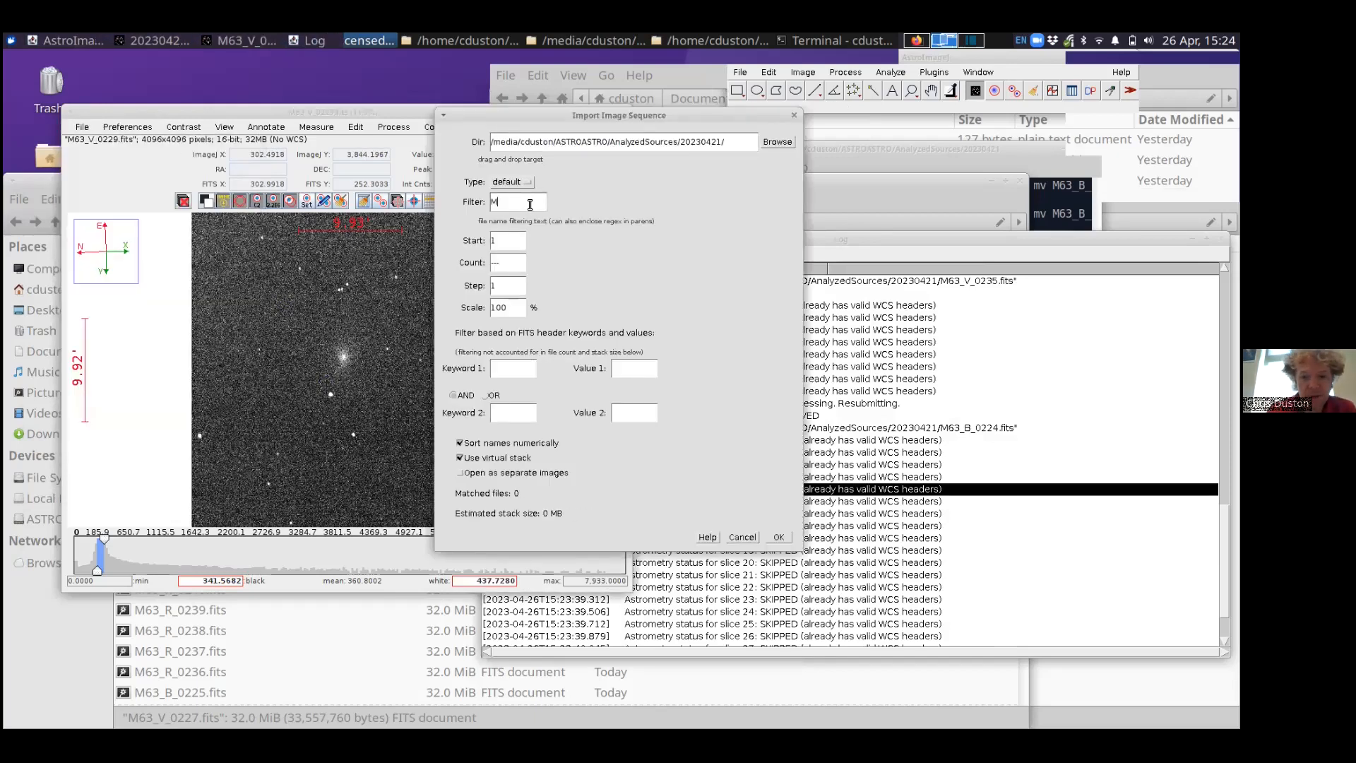
text(63)
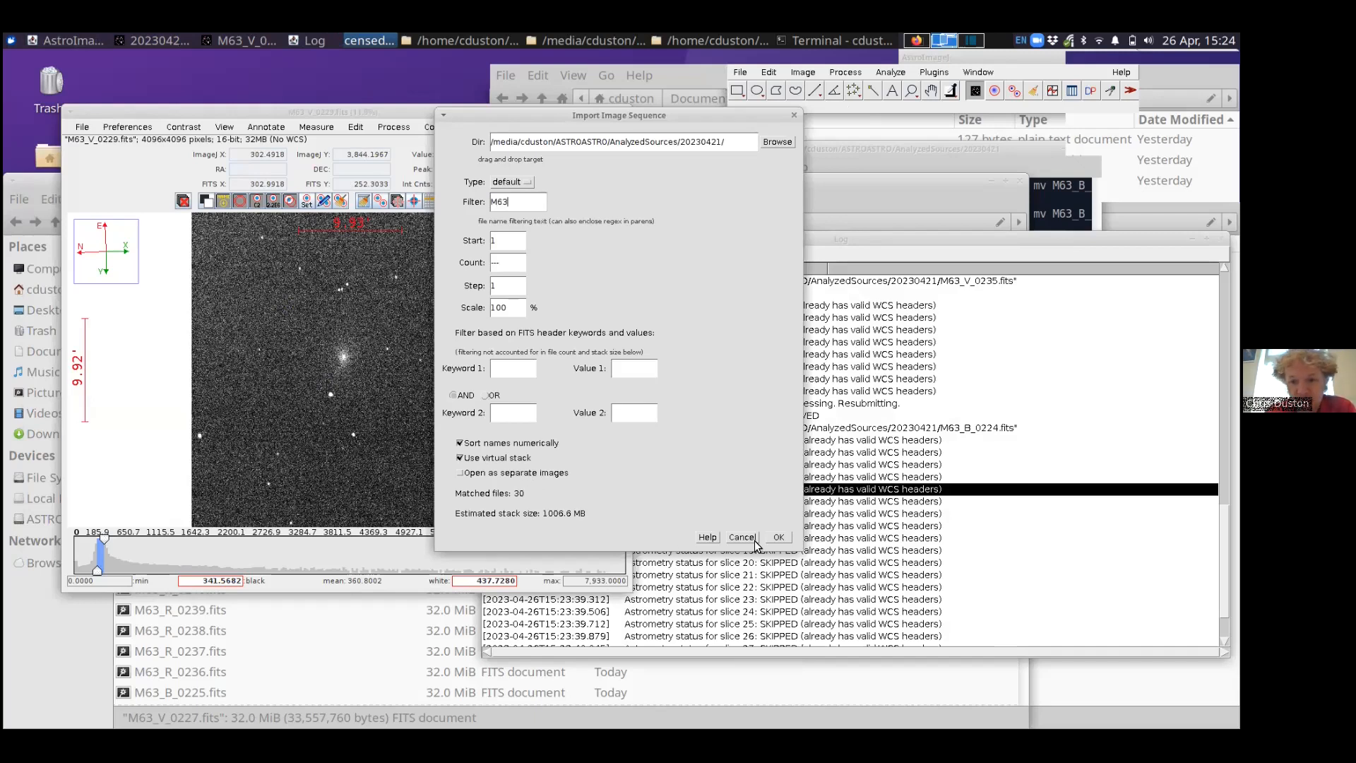
click(779, 538)
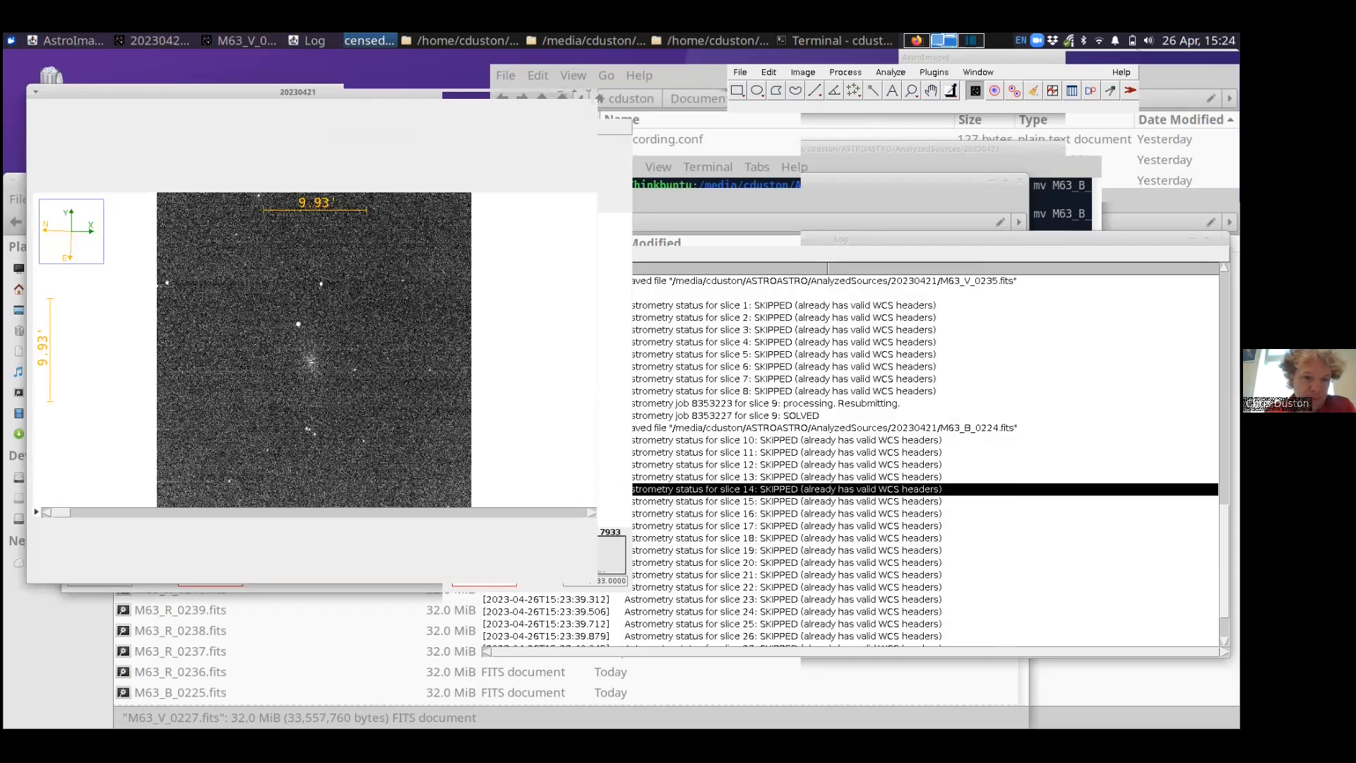
key(Right)
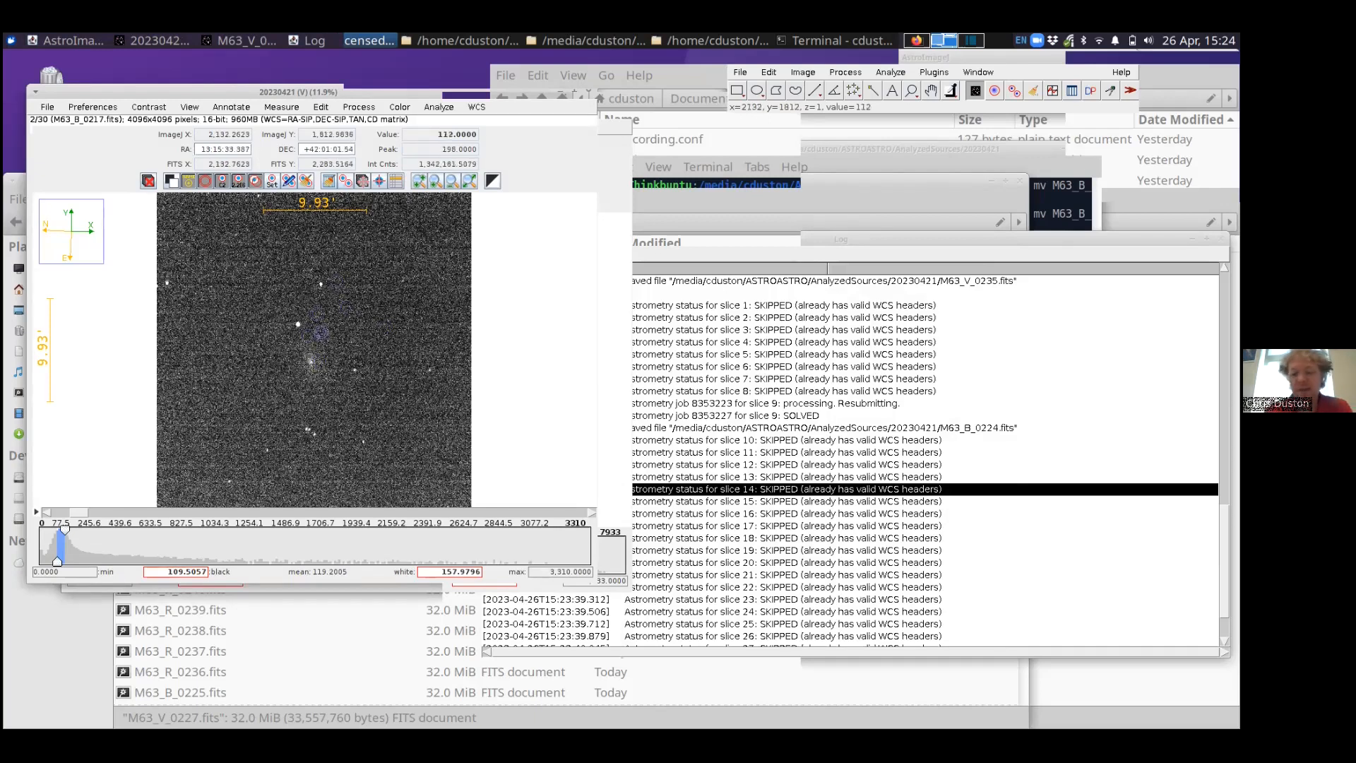
key(Left)
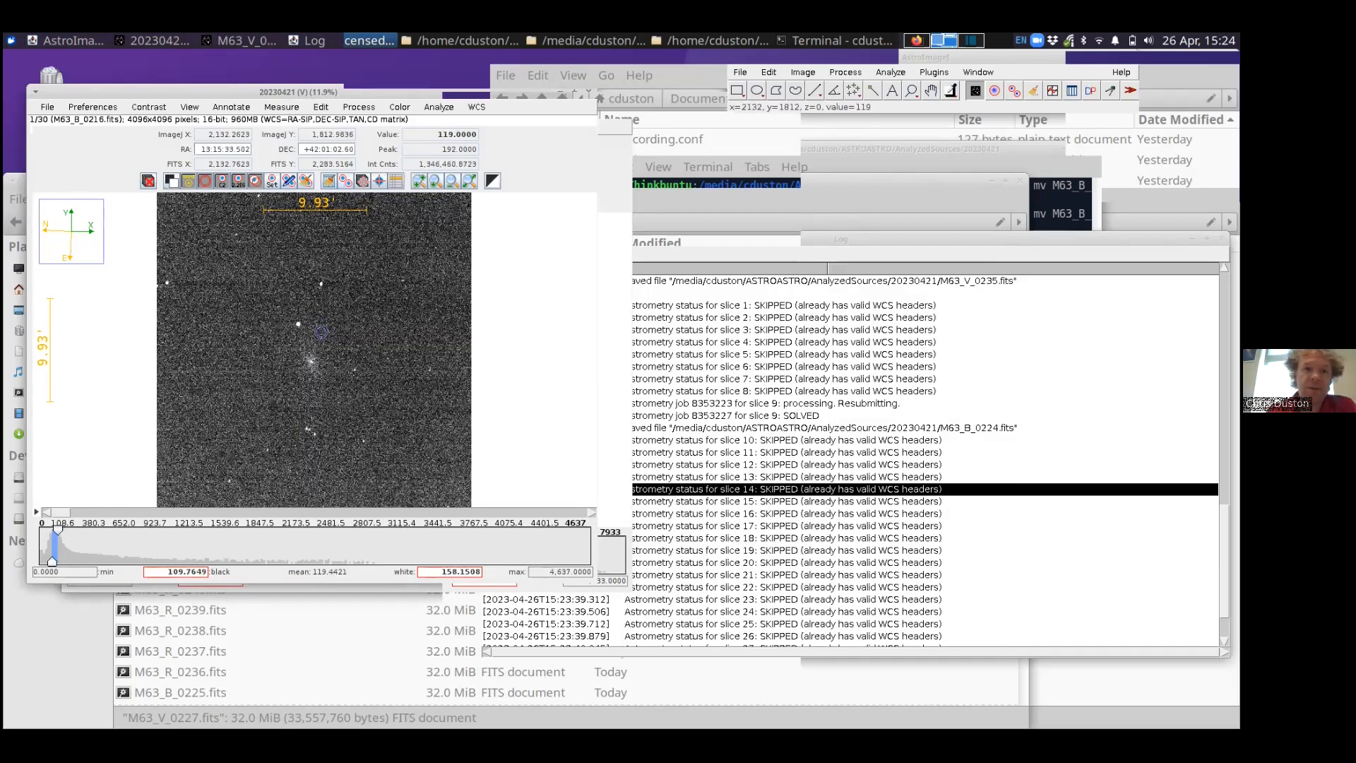
Step: Align the M63 stack using only WCS headers, with alignment to whole pixels, and close the original stack
click(359, 109)
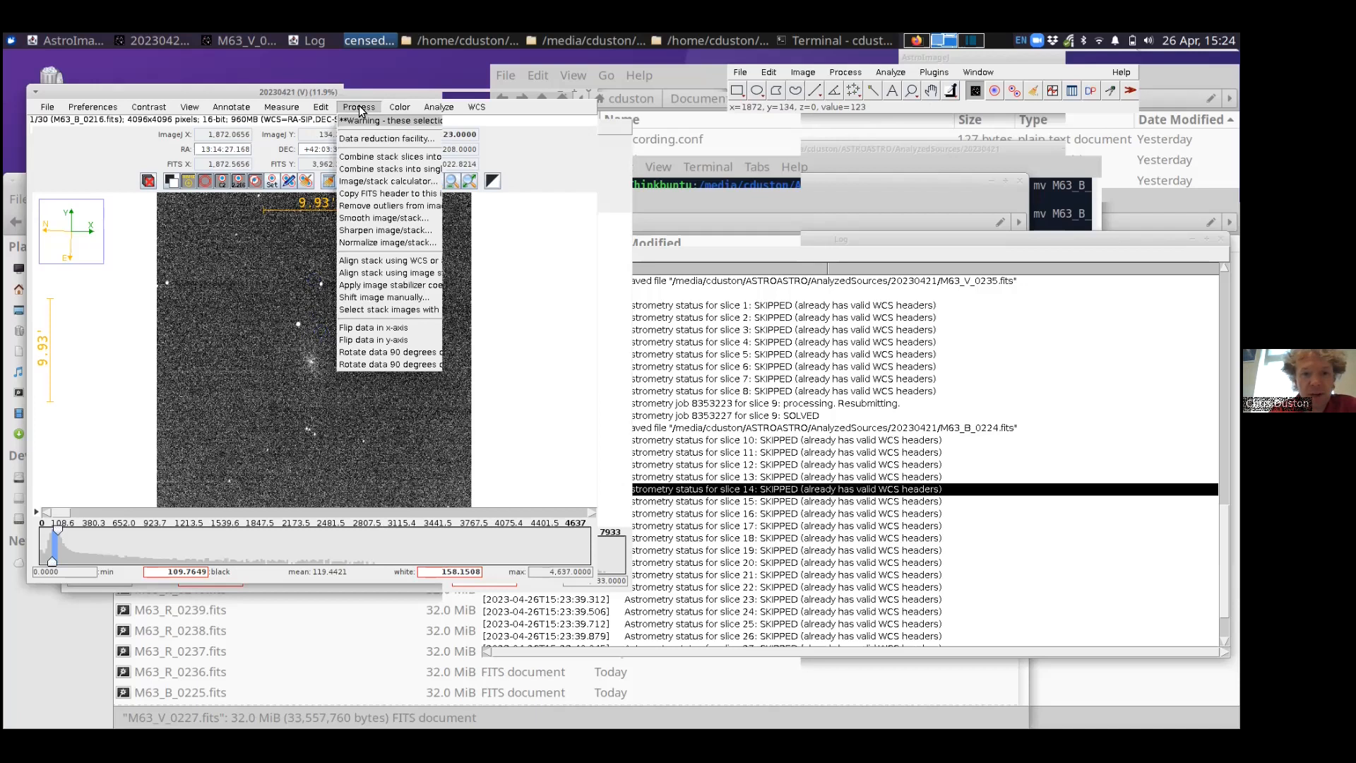
click(388, 262)
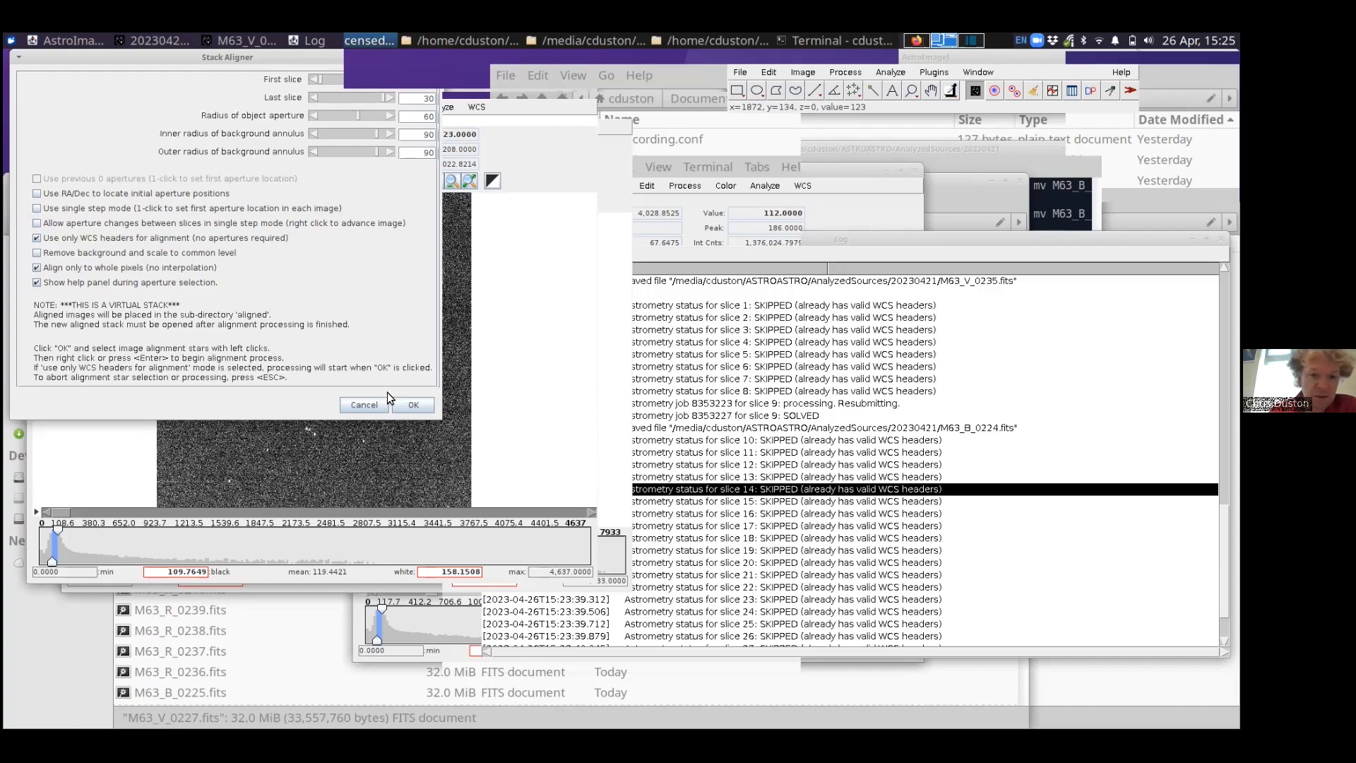
click(413, 405)
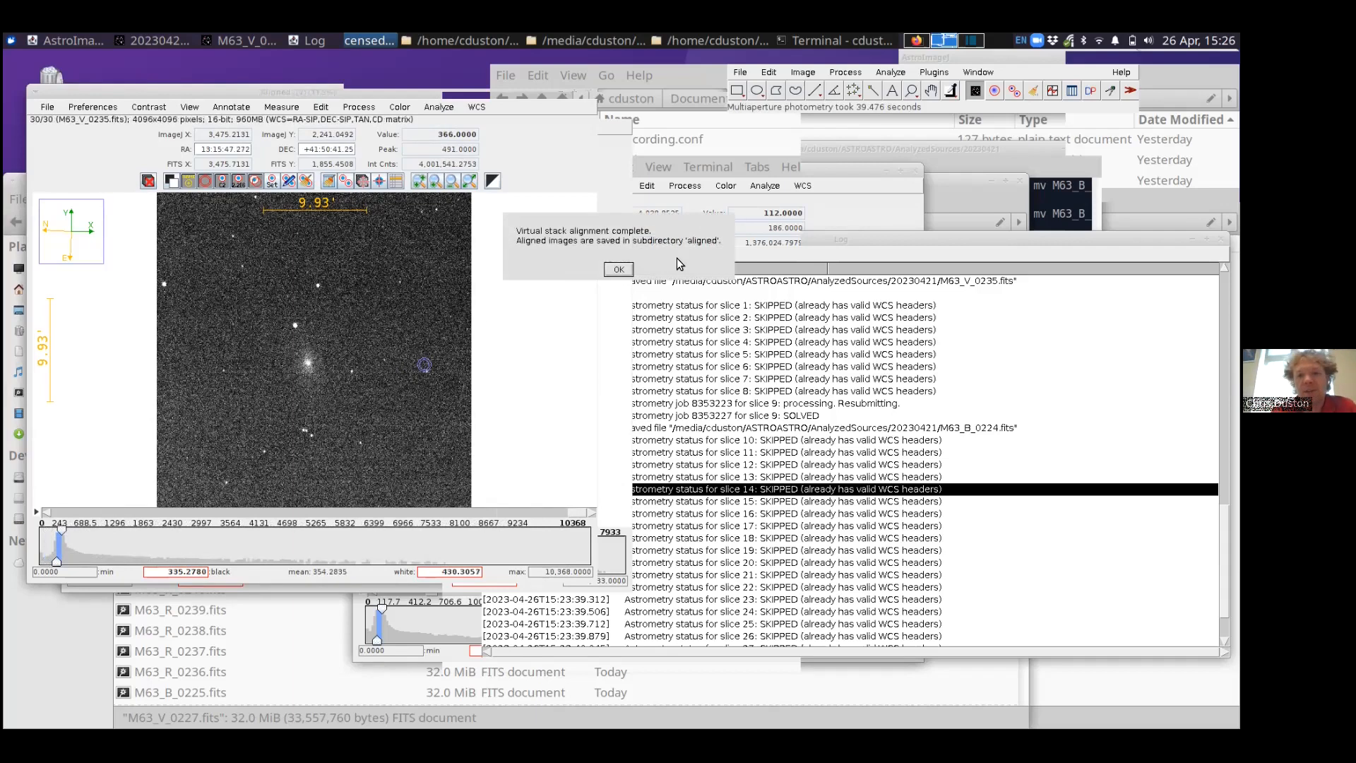
click(619, 269)
click(590, 93)
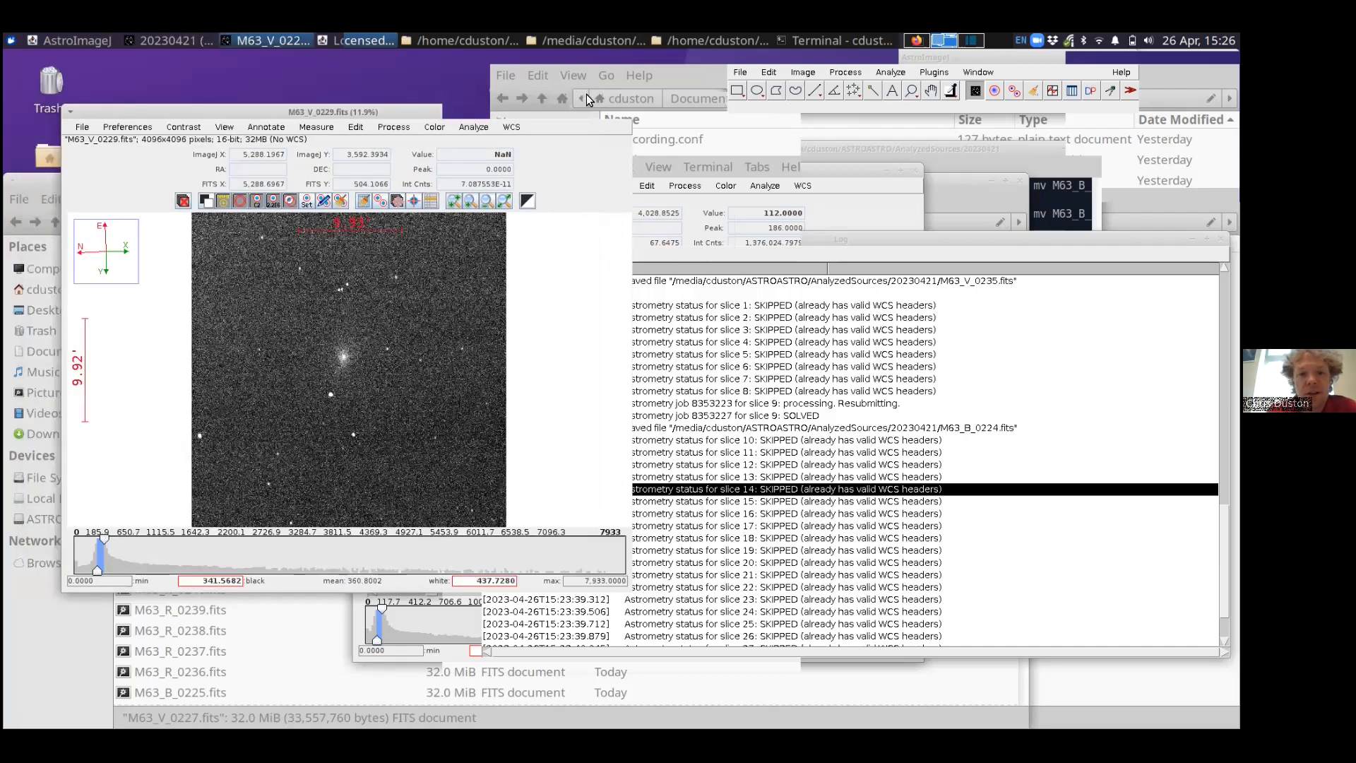
Step: Switch to the file manager, go to the aligned subfolder of 20230421 and examine its aligned M63 FITS files
drag(508, 113, 834, 160)
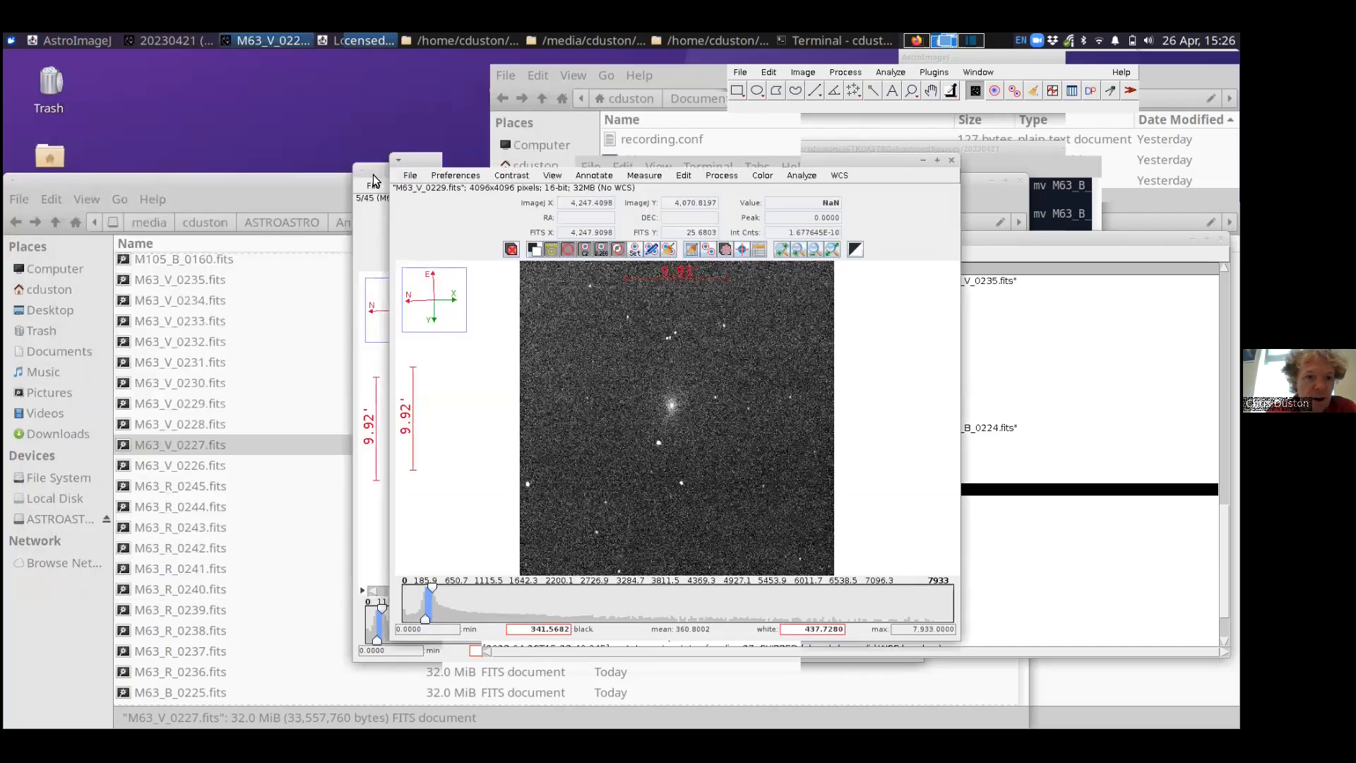
click(321, 202)
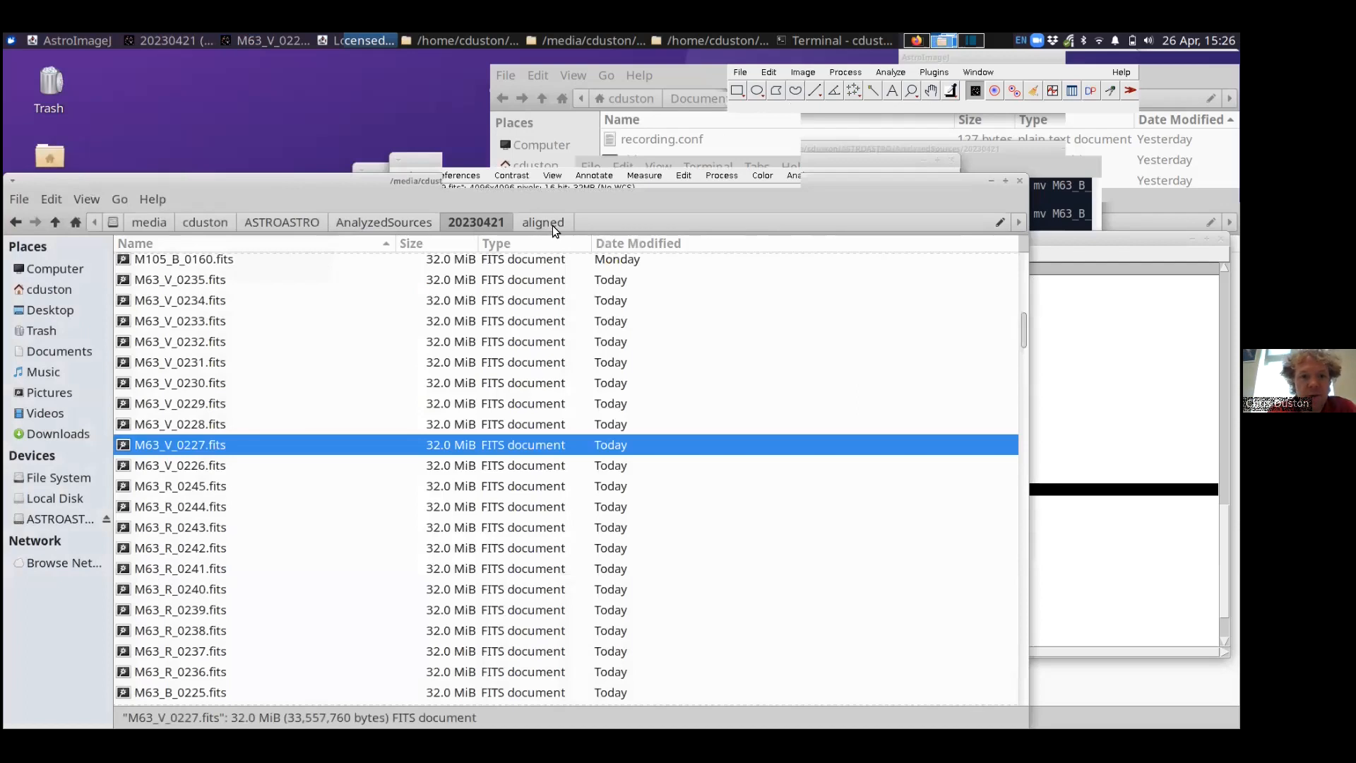
click(553, 226)
scroll(193, 461, down, 5)
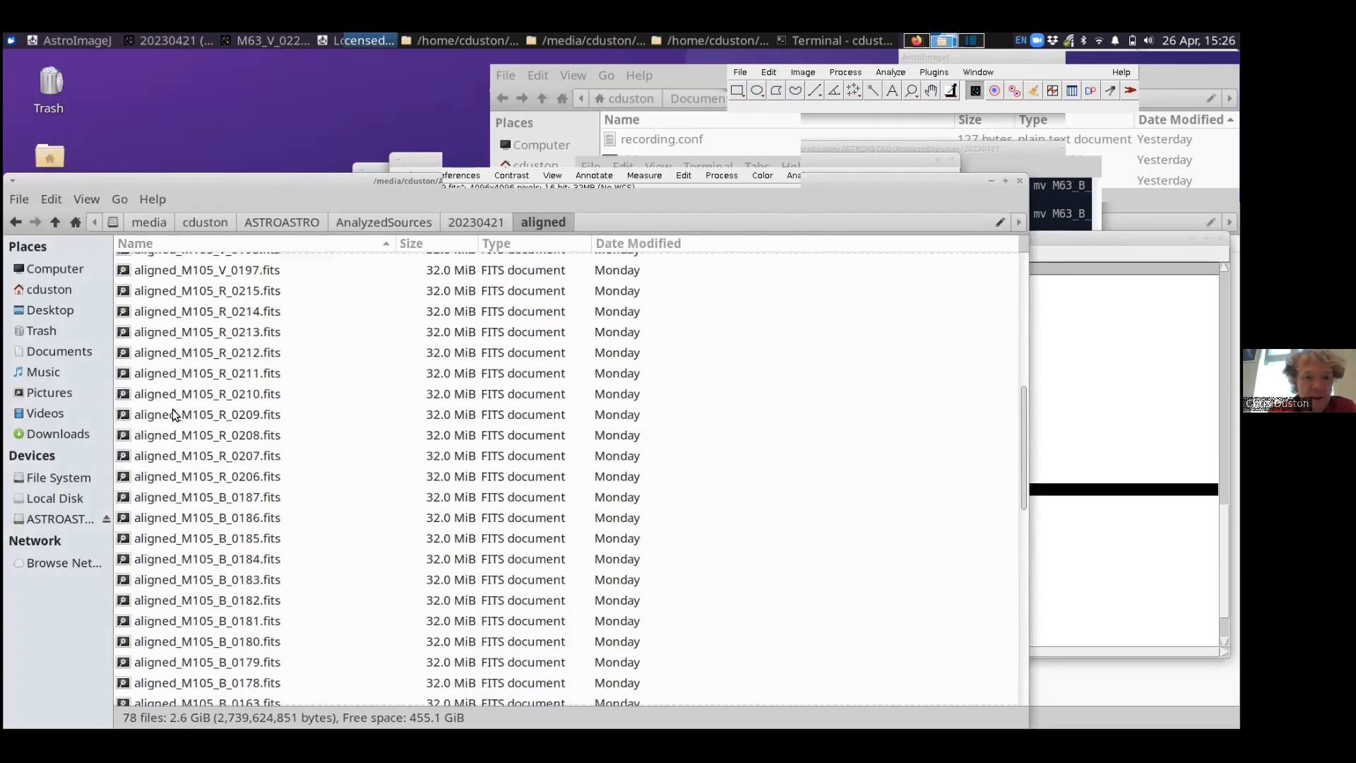
scroll(174, 415, down, 8)
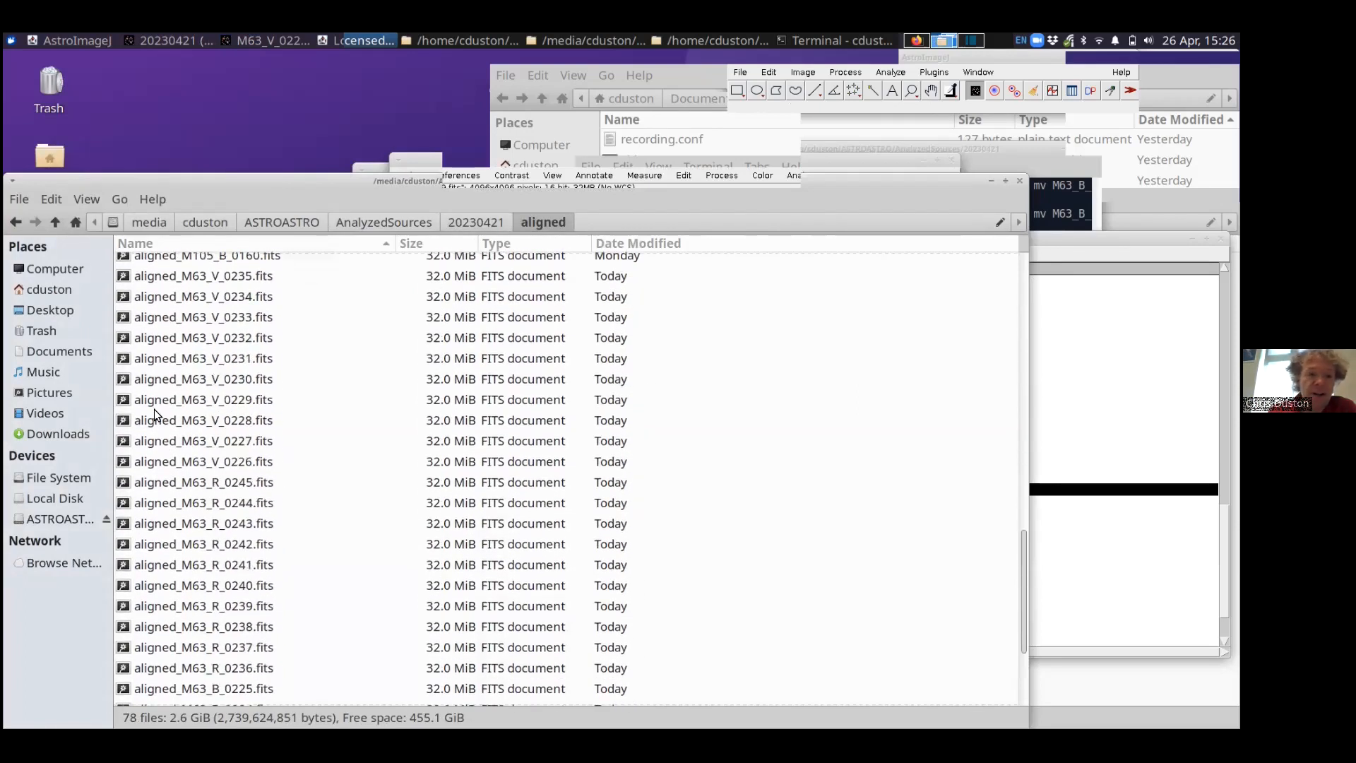
scroll(204, 407, up, 13)
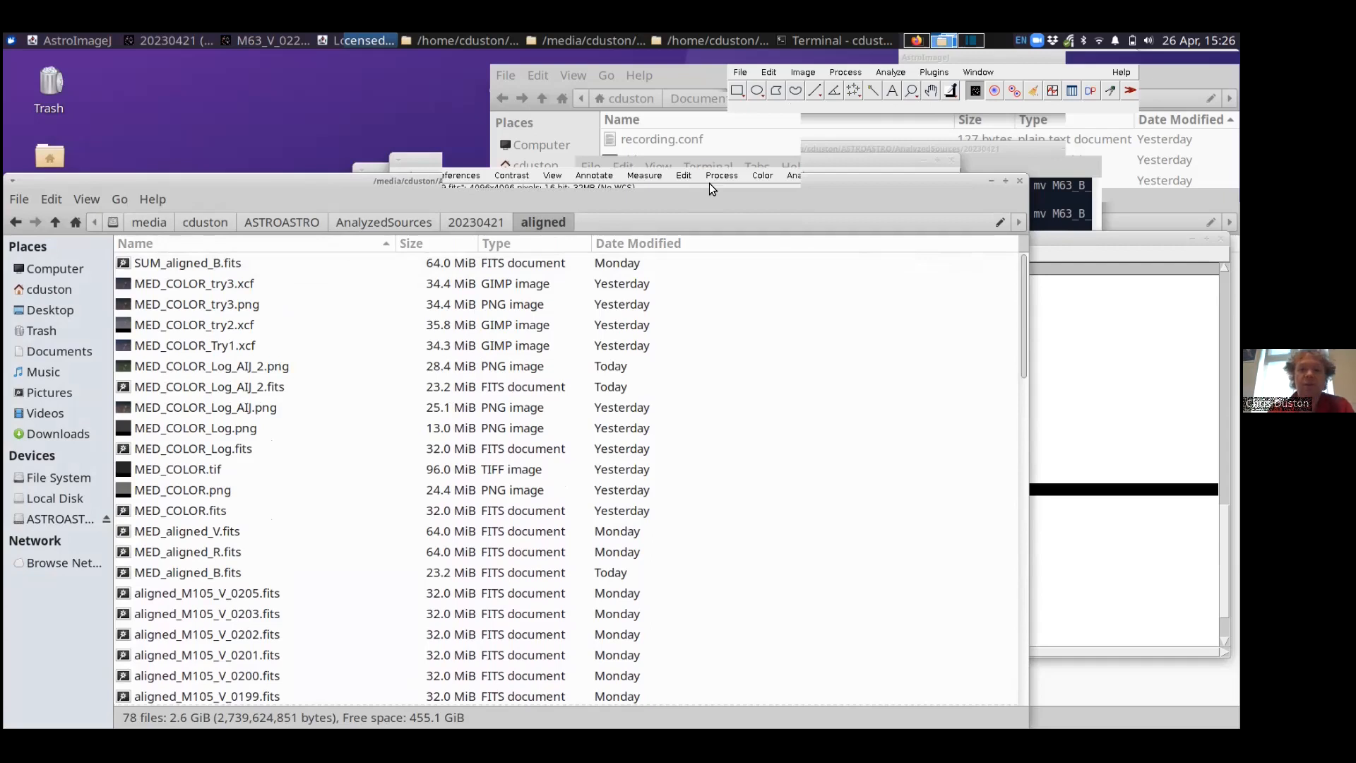
drag(709, 184, 731, 149)
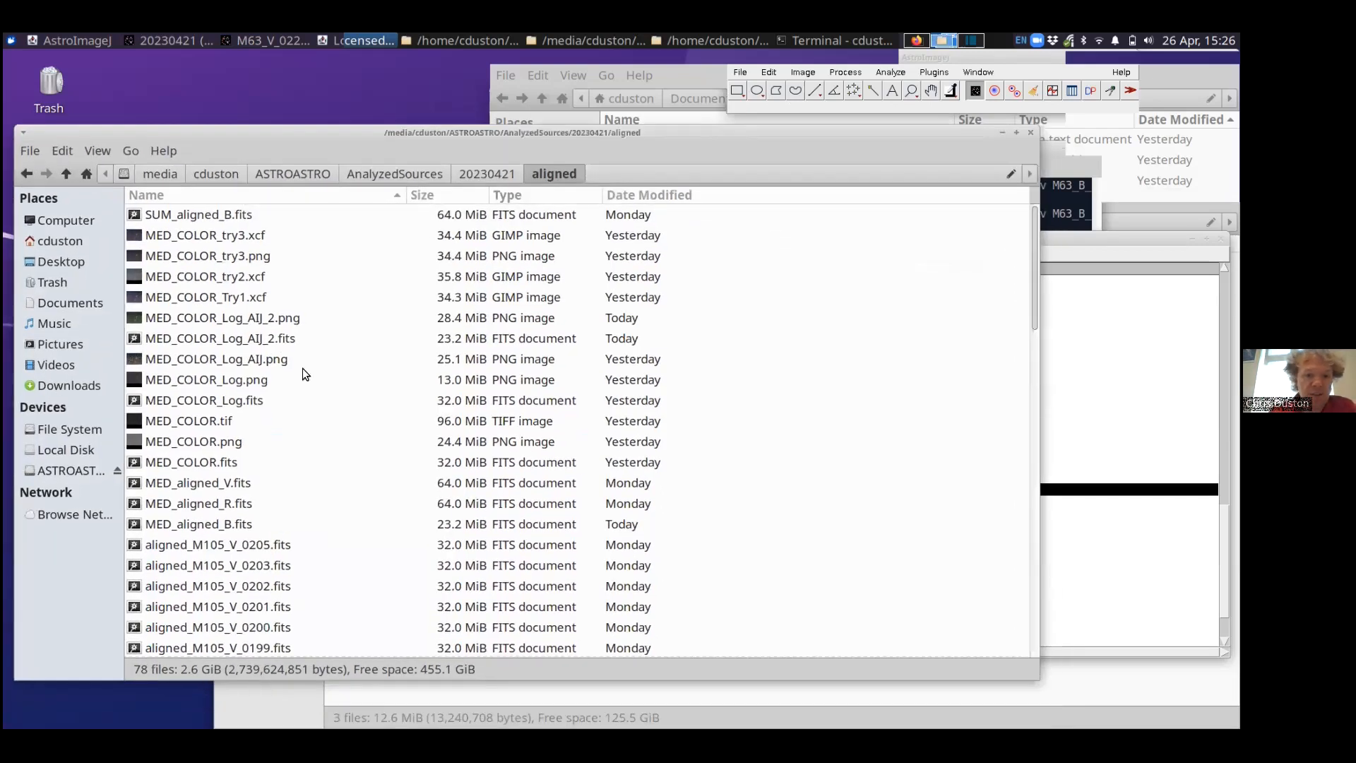
scroll(201, 371, down, 7)
scroll(203, 381, up, 7)
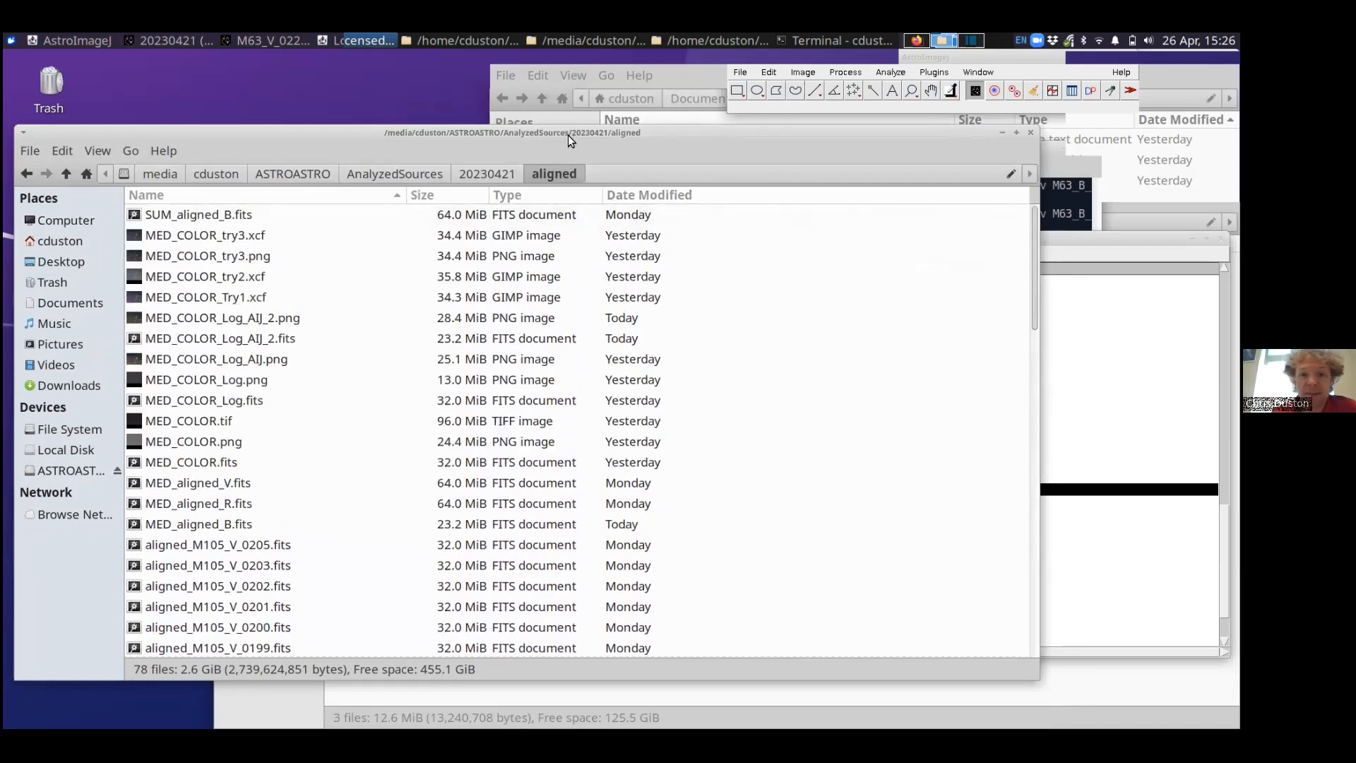
drag(568, 134, 570, 223)
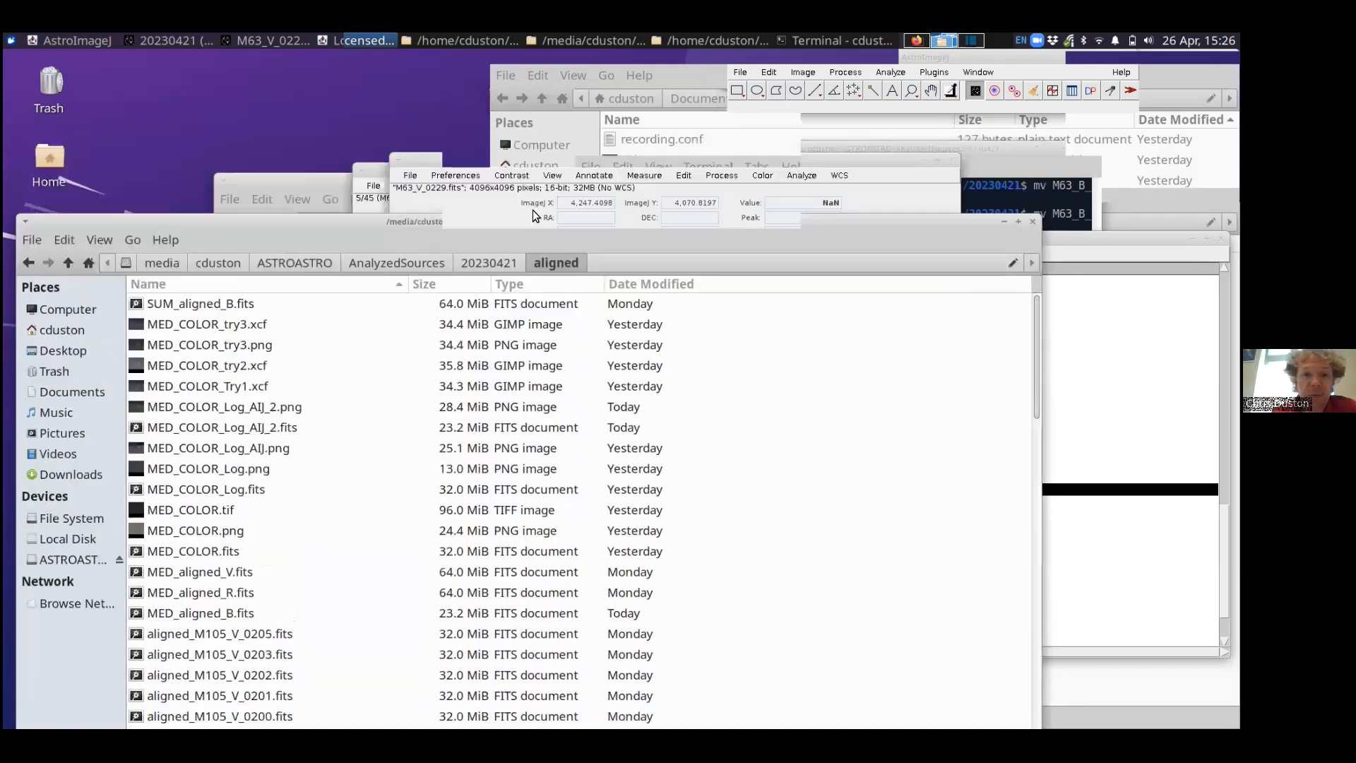
Step: Return to AstroImageJ, start an image sequence import, and set its directory to the aligned subfolder of 20230421
click(505, 160)
click(916, 171)
drag(482, 161, 611, 147)
click(432, 119)
click(483, 140)
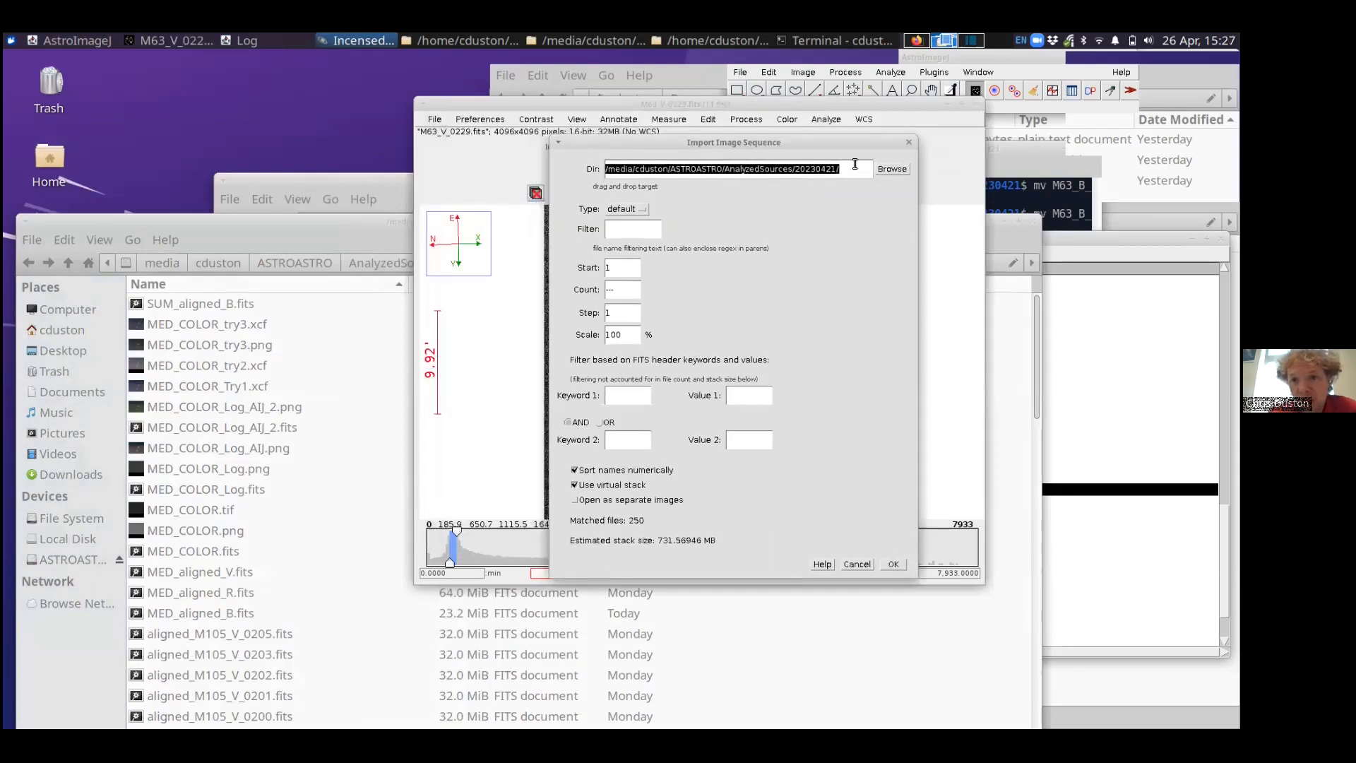
click(888, 168)
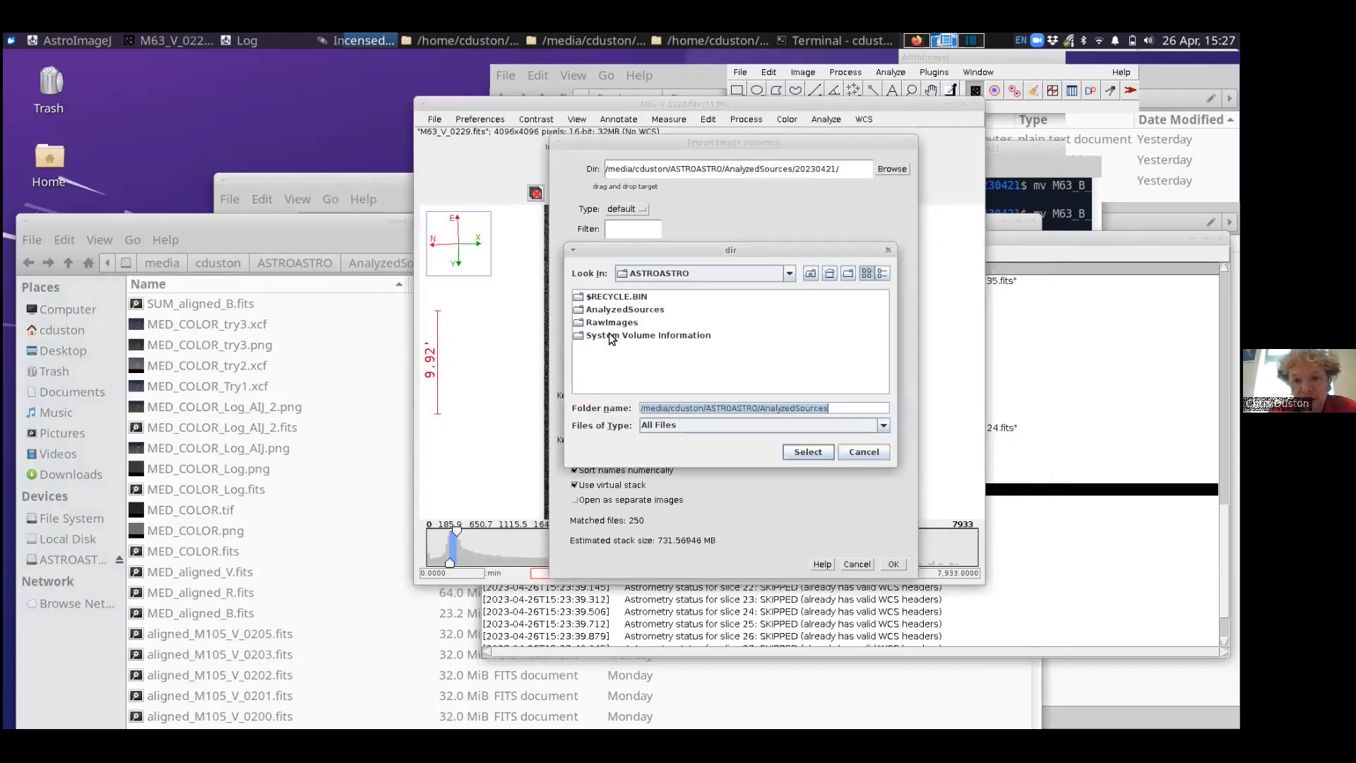
double_click(614, 309)
click(605, 296)
double_click(605, 296)
double_click(608, 297)
click(798, 453)
Step: Filter the file names of the image sequence by aligned_M63
click(629, 230)
text(M63)
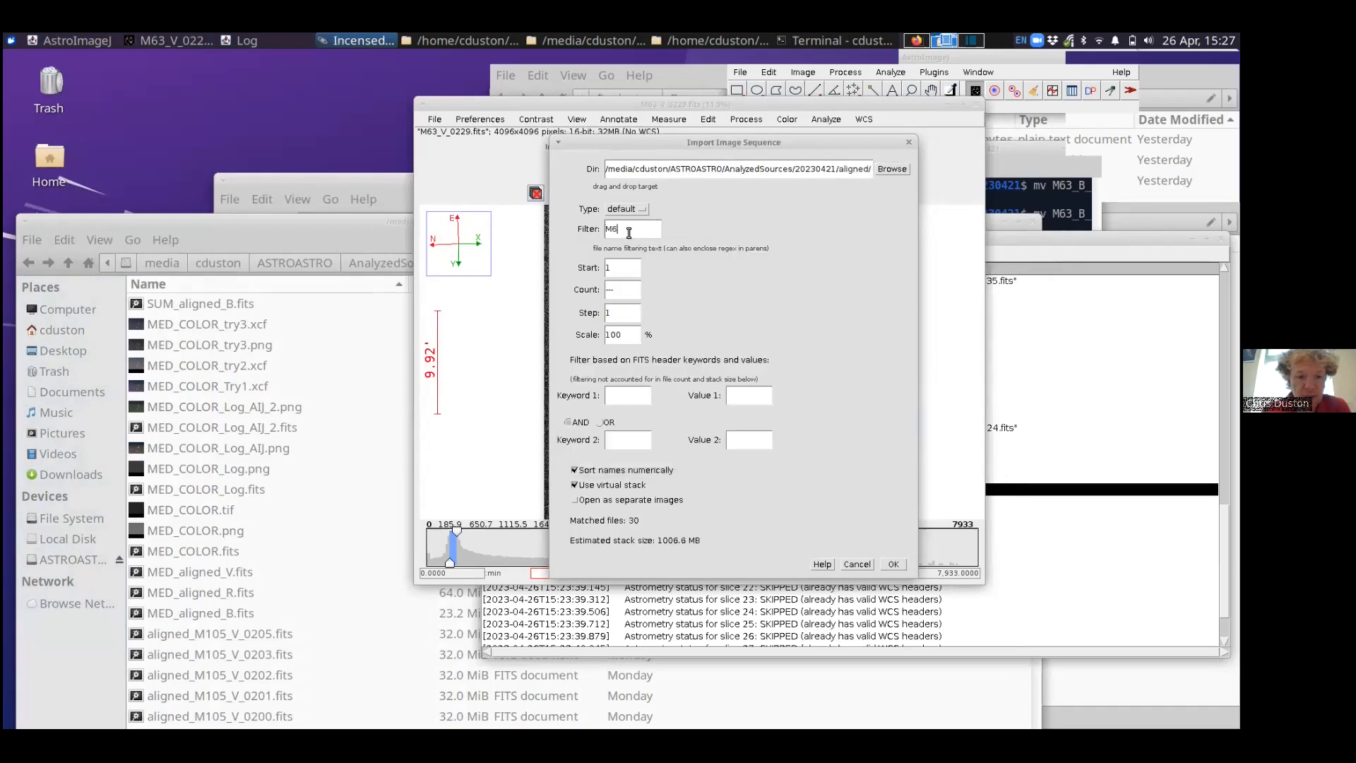
key(BackSpace)
key(BackSpace)
key(BackSpace)
text(aligned_M)
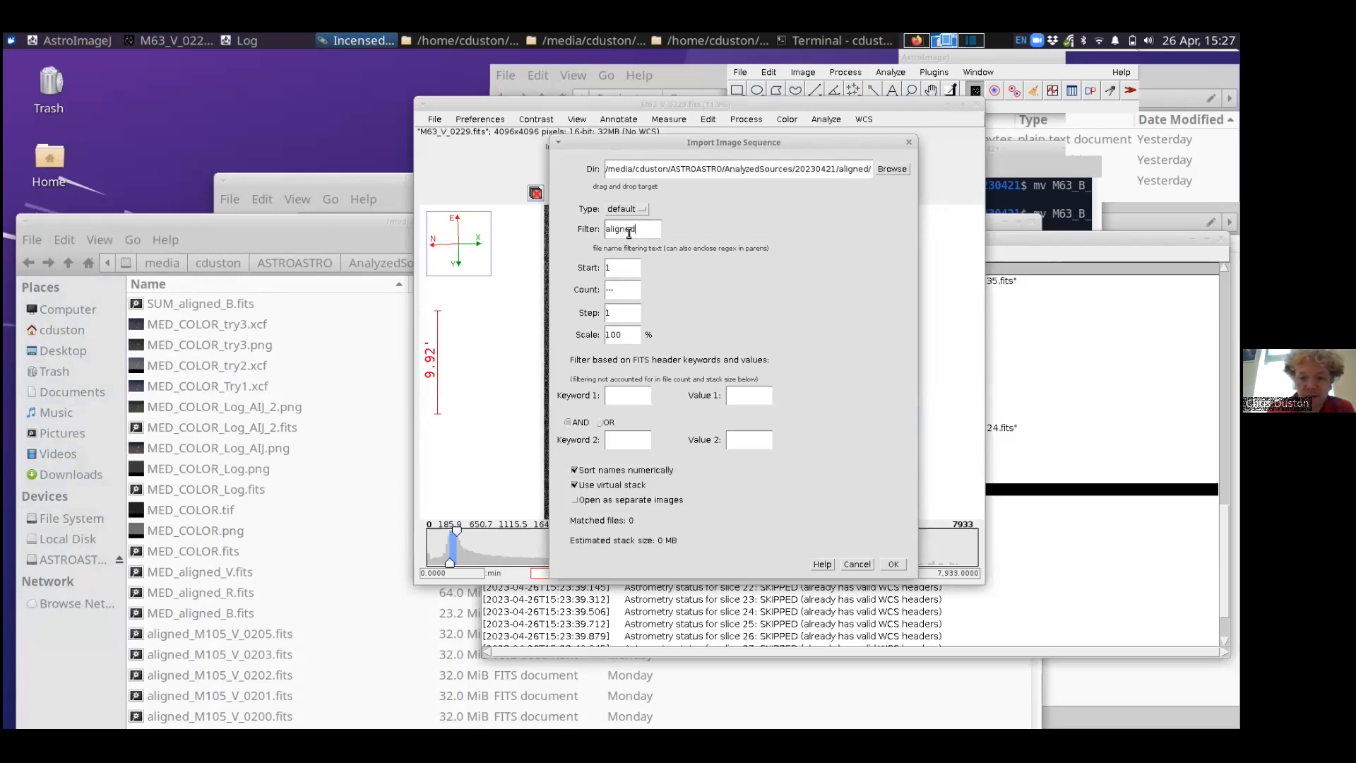
text(63)
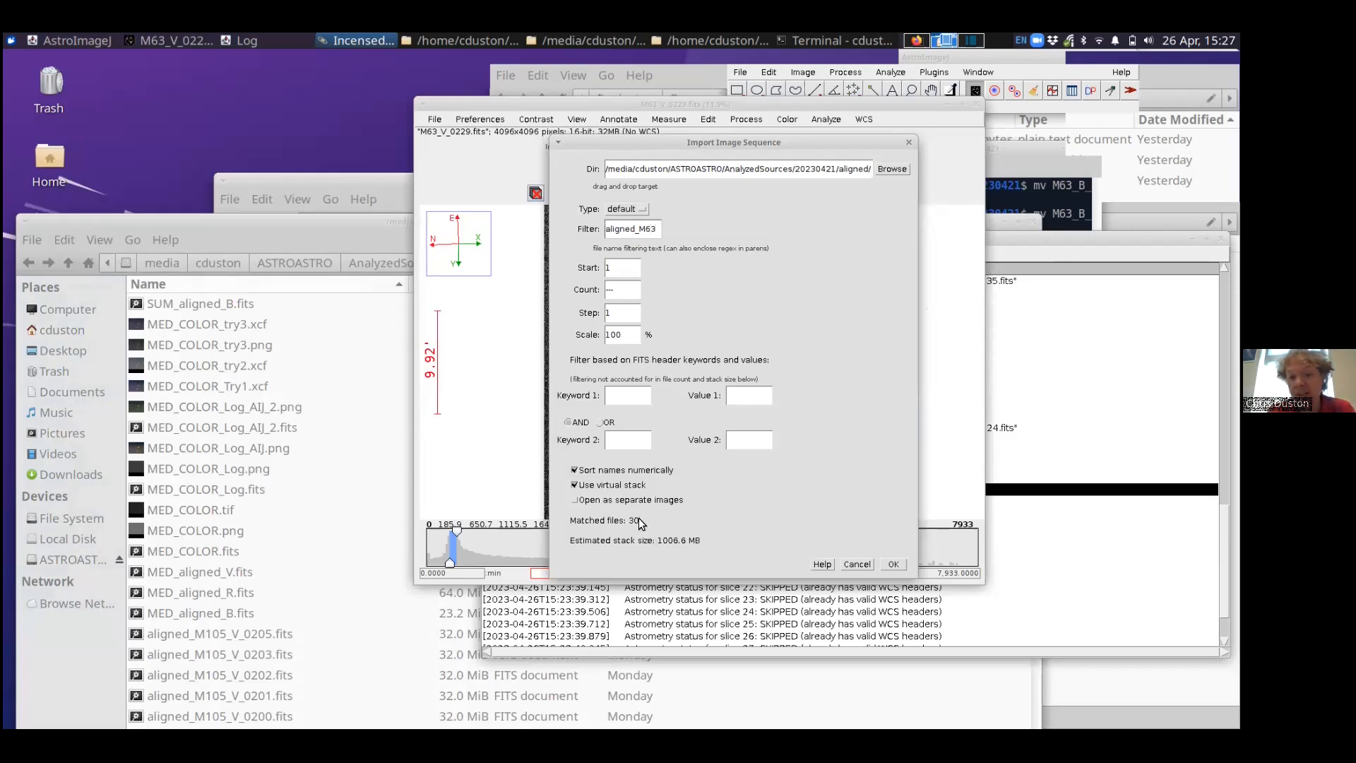
Step: Check the aligned M63 file names in the file manager, narrow the filter to aligned_M63_R, and import the sequence as a virtual stack
click(271, 490)
scroll(254, 488, down, 15)
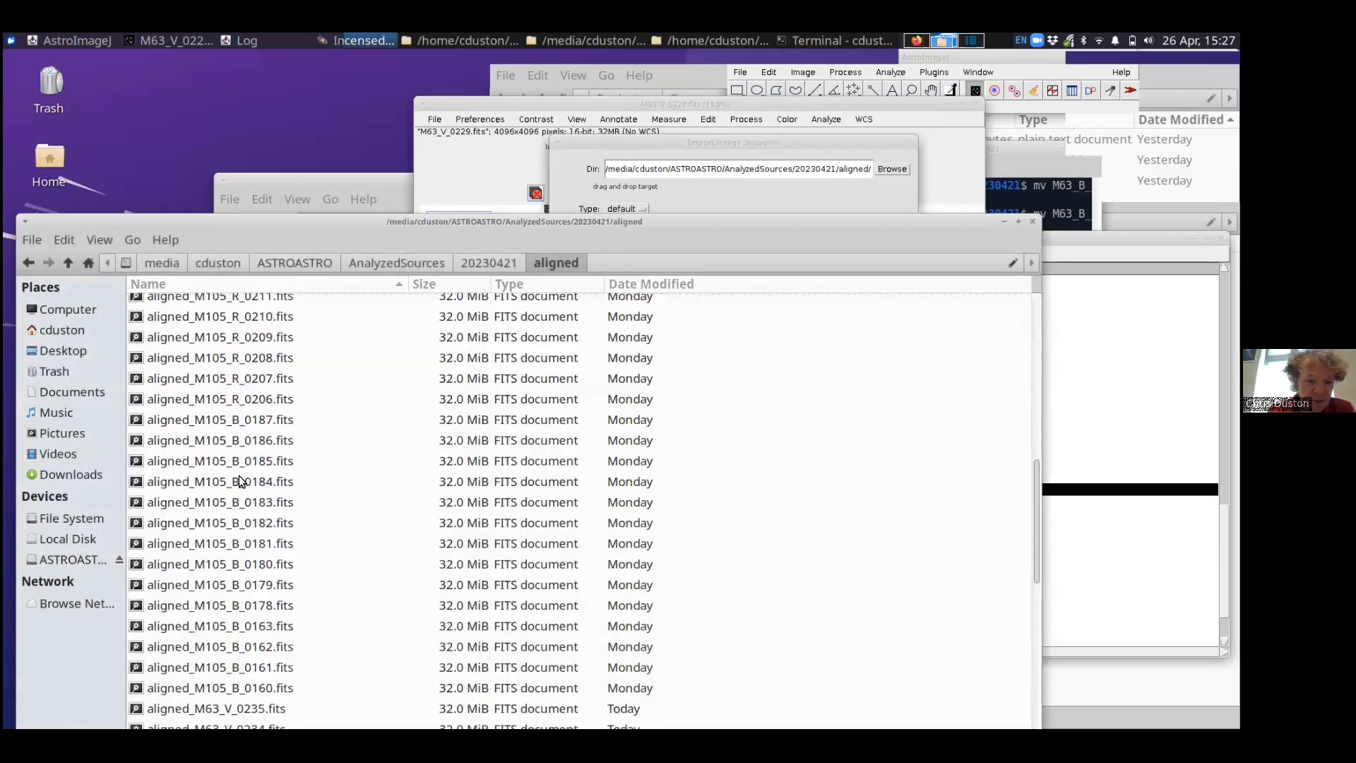
scroll(240, 481, down, 6)
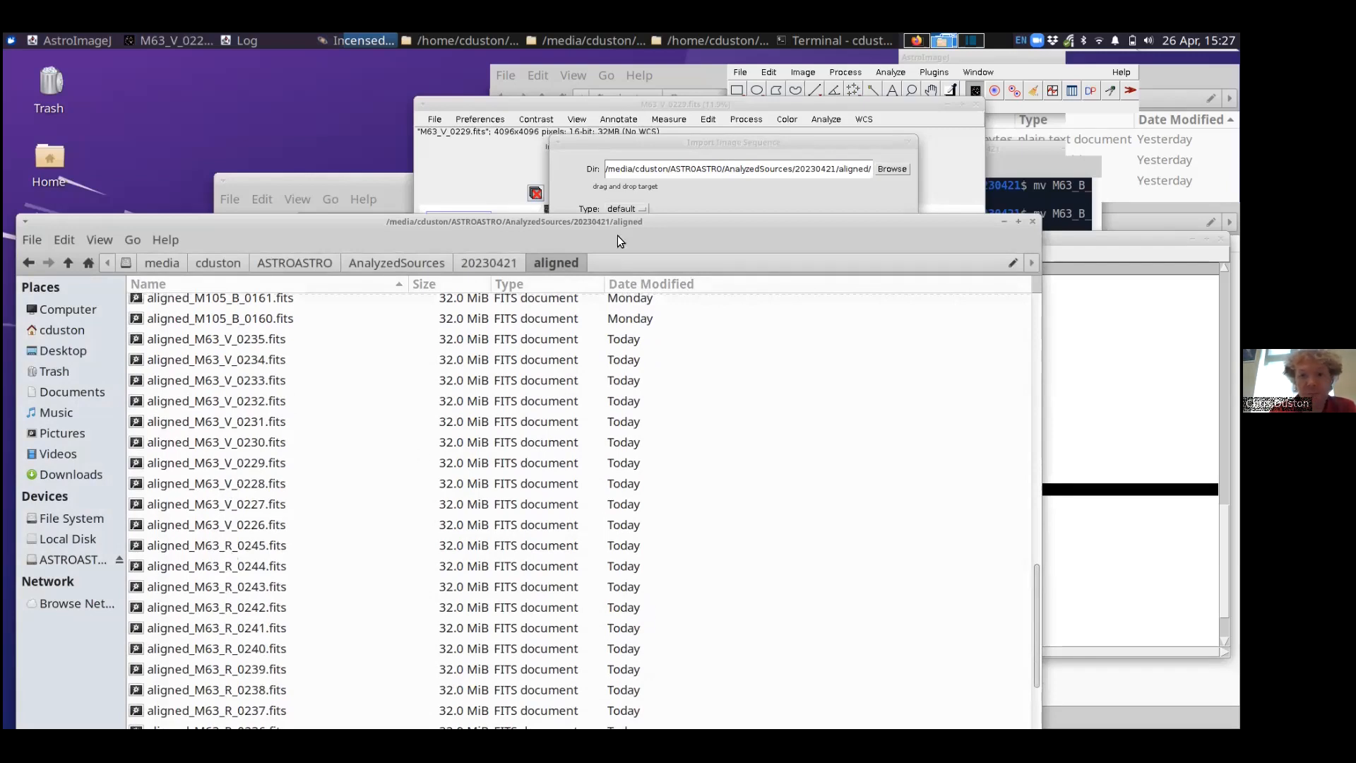
click(637, 146)
click(657, 230)
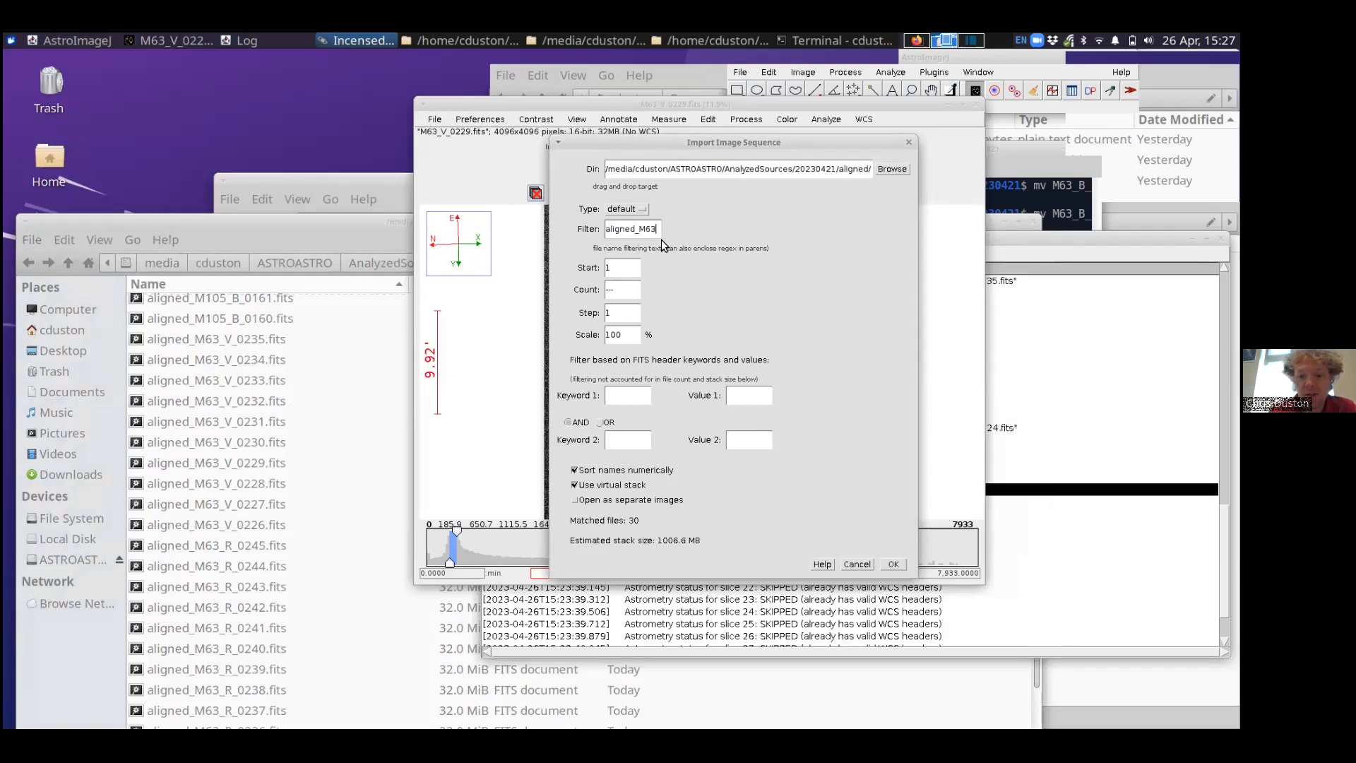
text(_R)
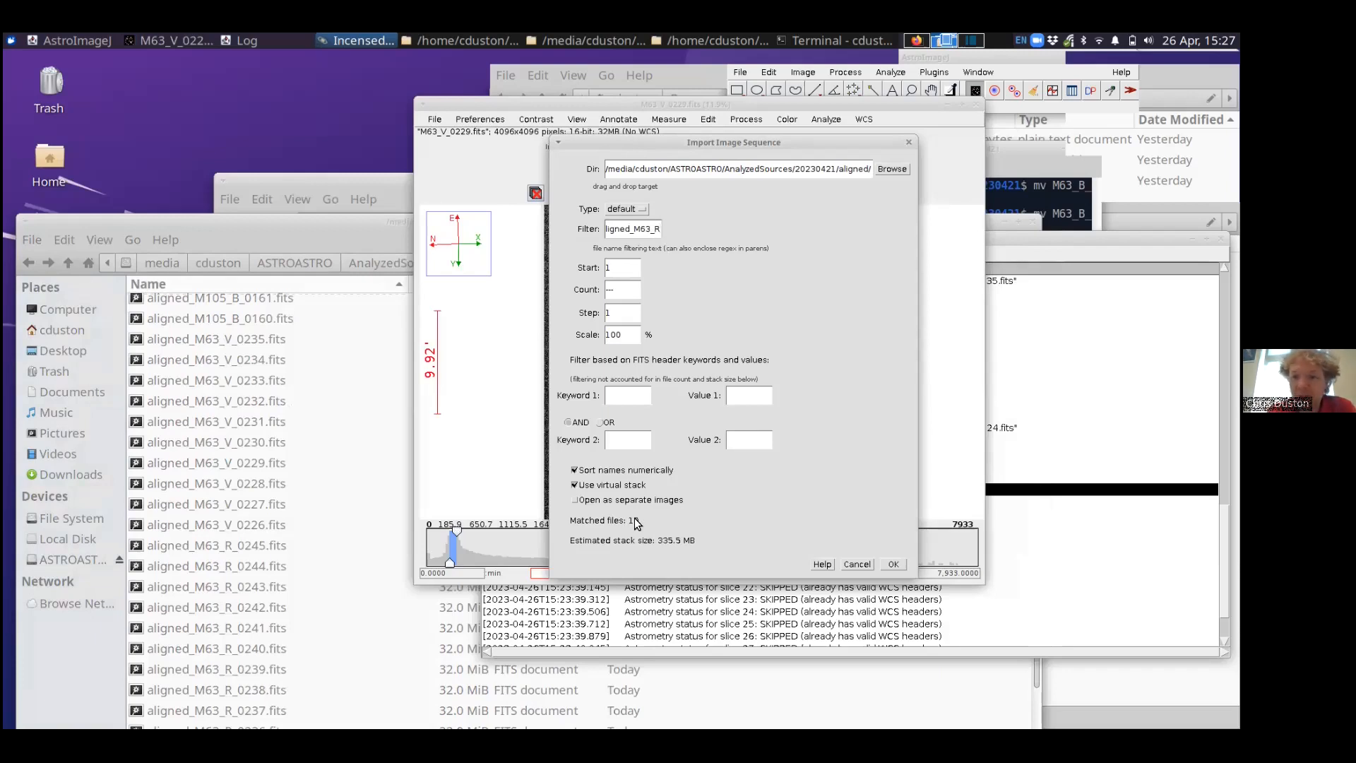
click(895, 565)
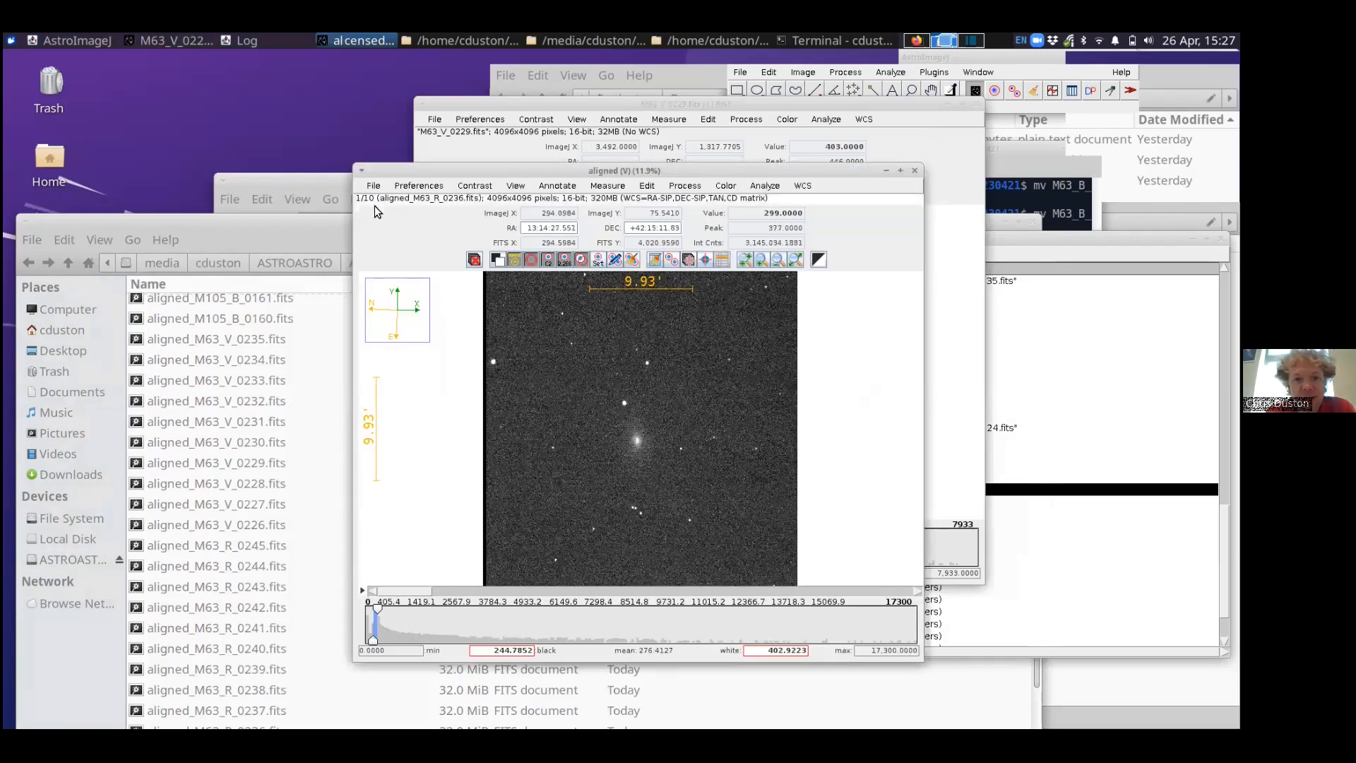
Step: Step forward through the slices of the aligned R stack and back to the first to check the alignment
key(Right)
key(Right)
key(Right)
key(Right)
key(Right)
key(Right)
key(Right)
key(Right)
key(Right)
key(Left)
key(Left)
key(Left)
key(Left)
key(Left)
key(Left)
key(Left)
key(Left)
key(Left)
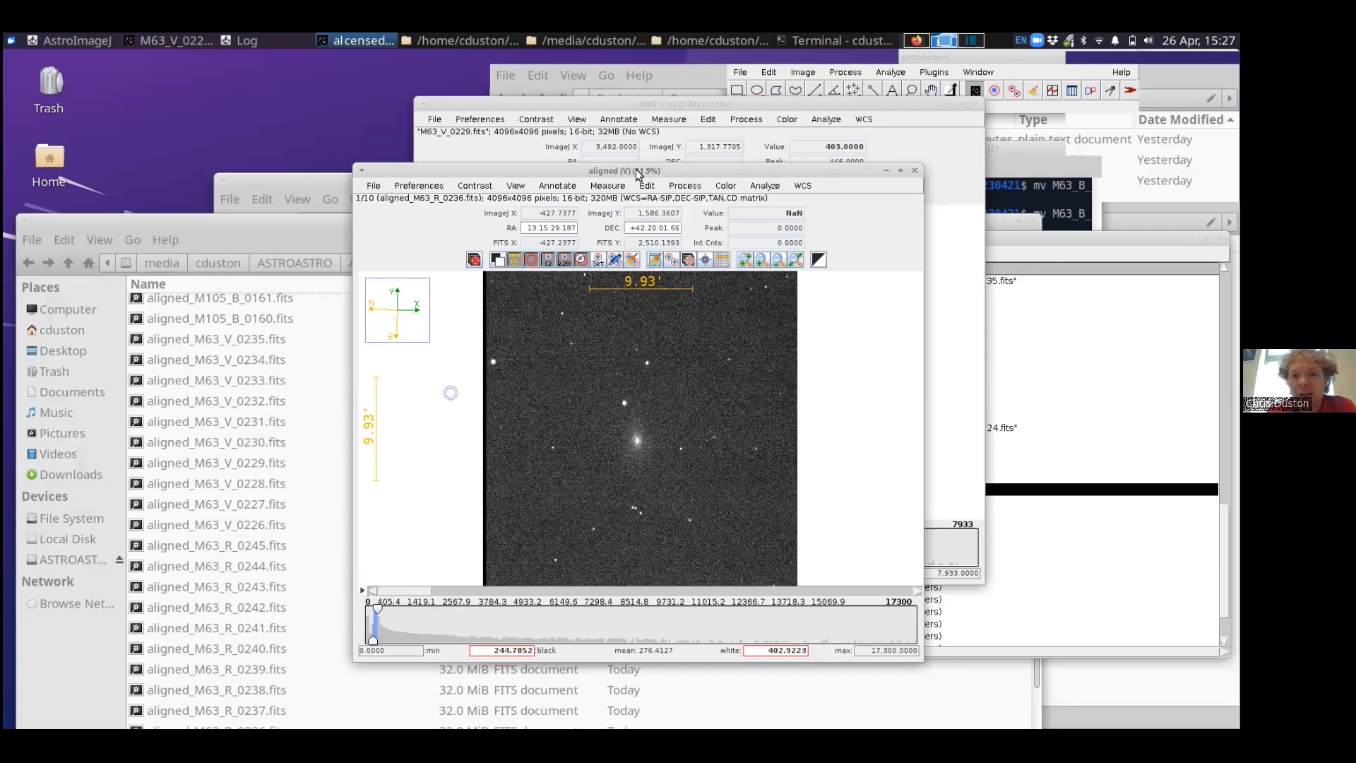
Step: Combine slices 1 to 10 of the aligned R stack into a single image using the Median projection type
click(685, 185)
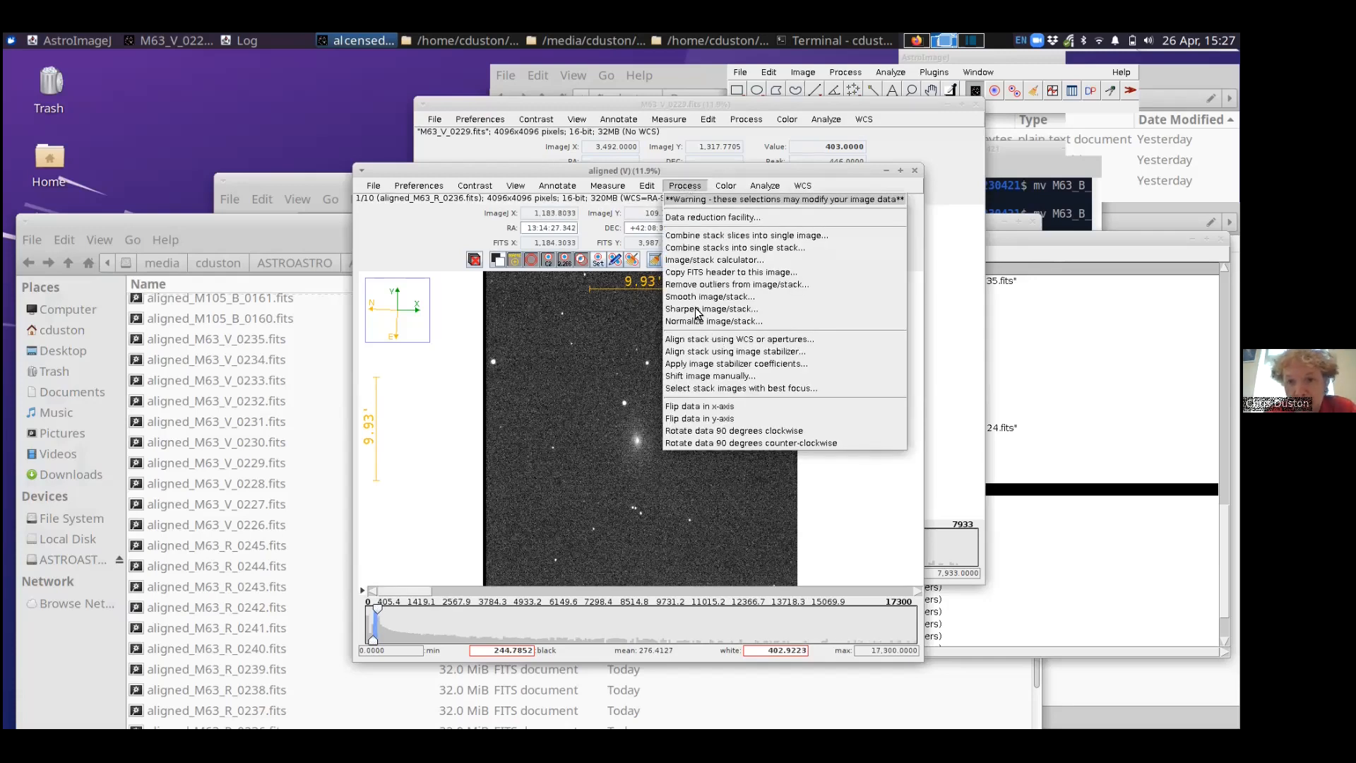
click(707, 236)
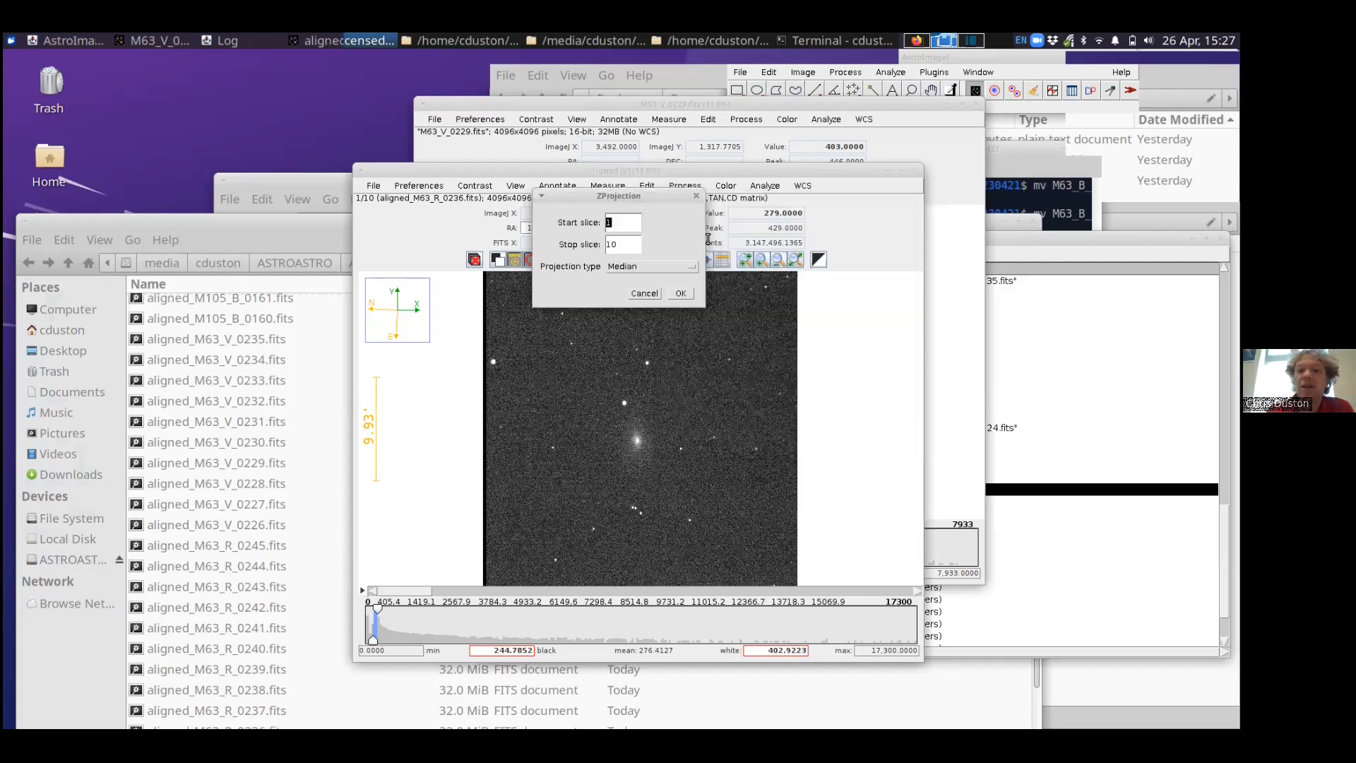
drag(662, 196, 952, 123)
click(944, 192)
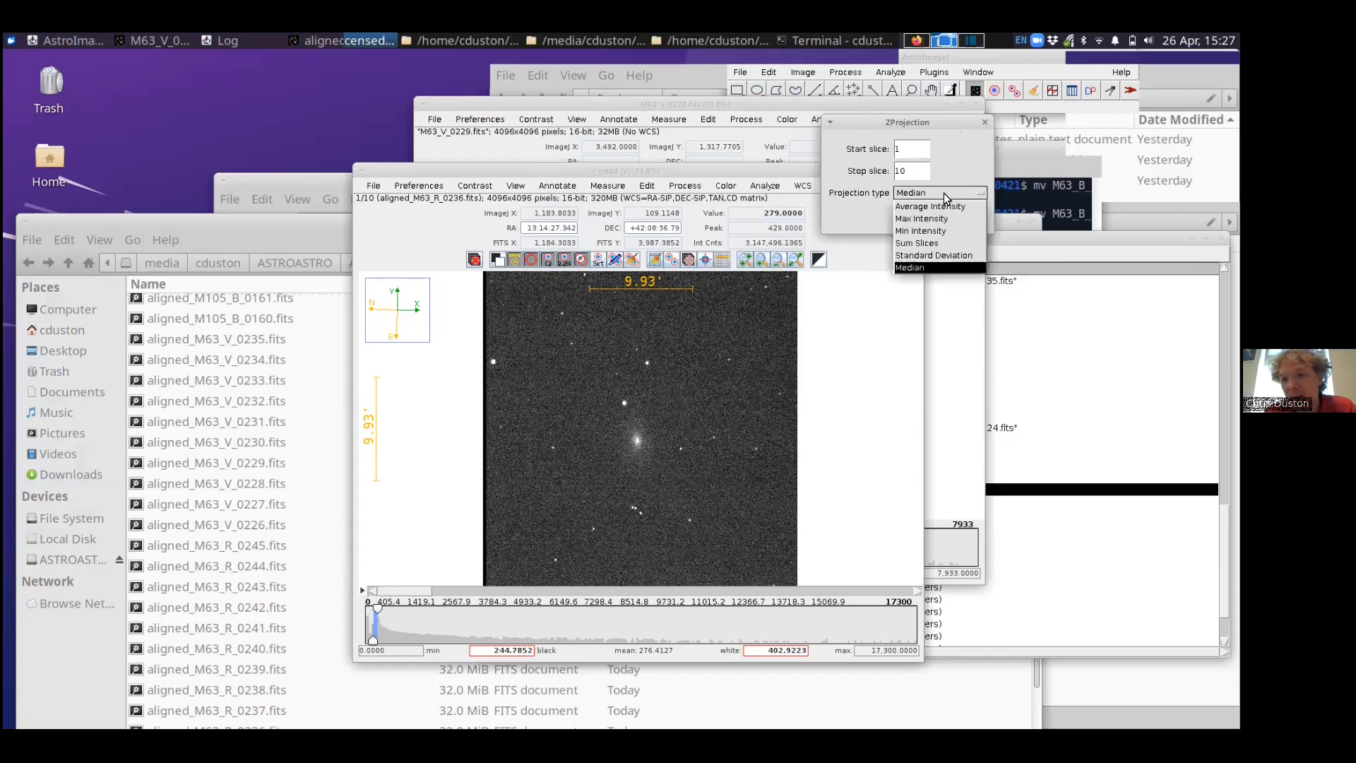
click(920, 243)
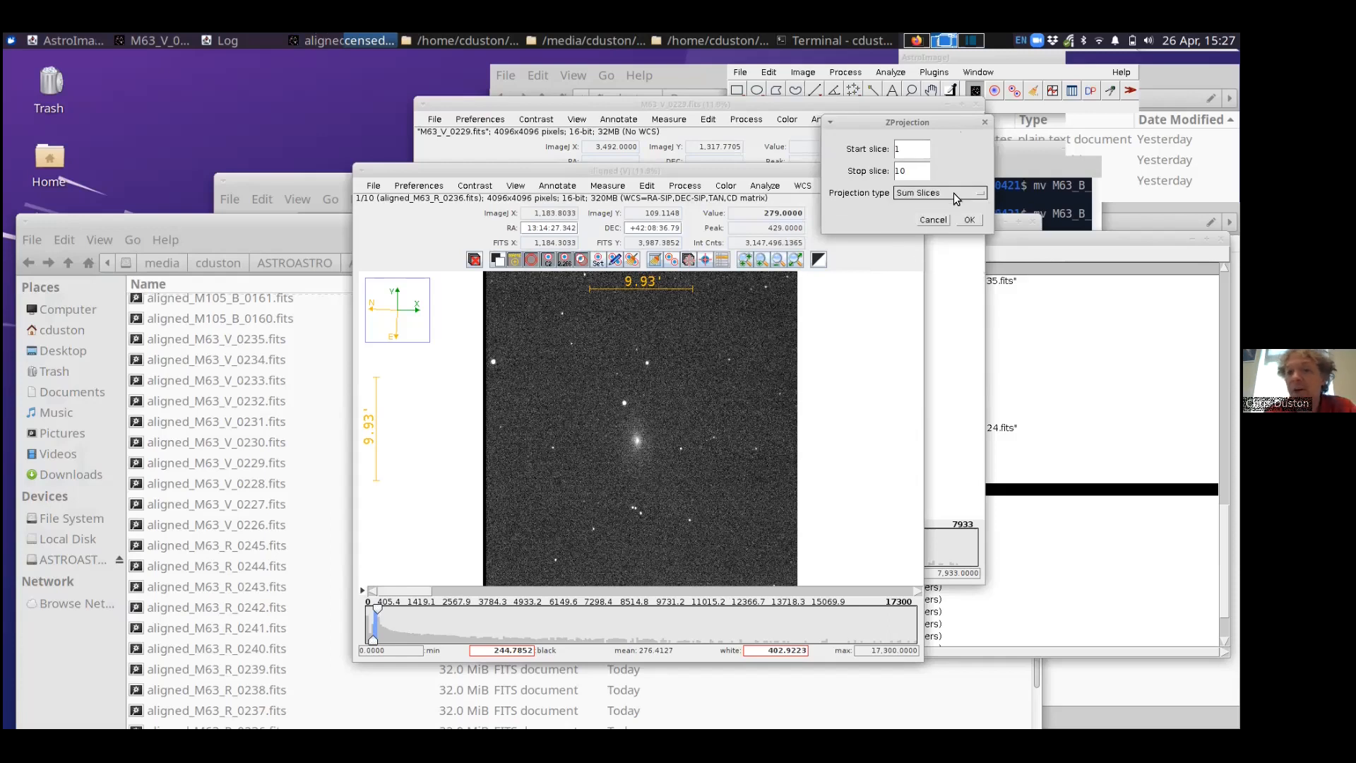
click(952, 193)
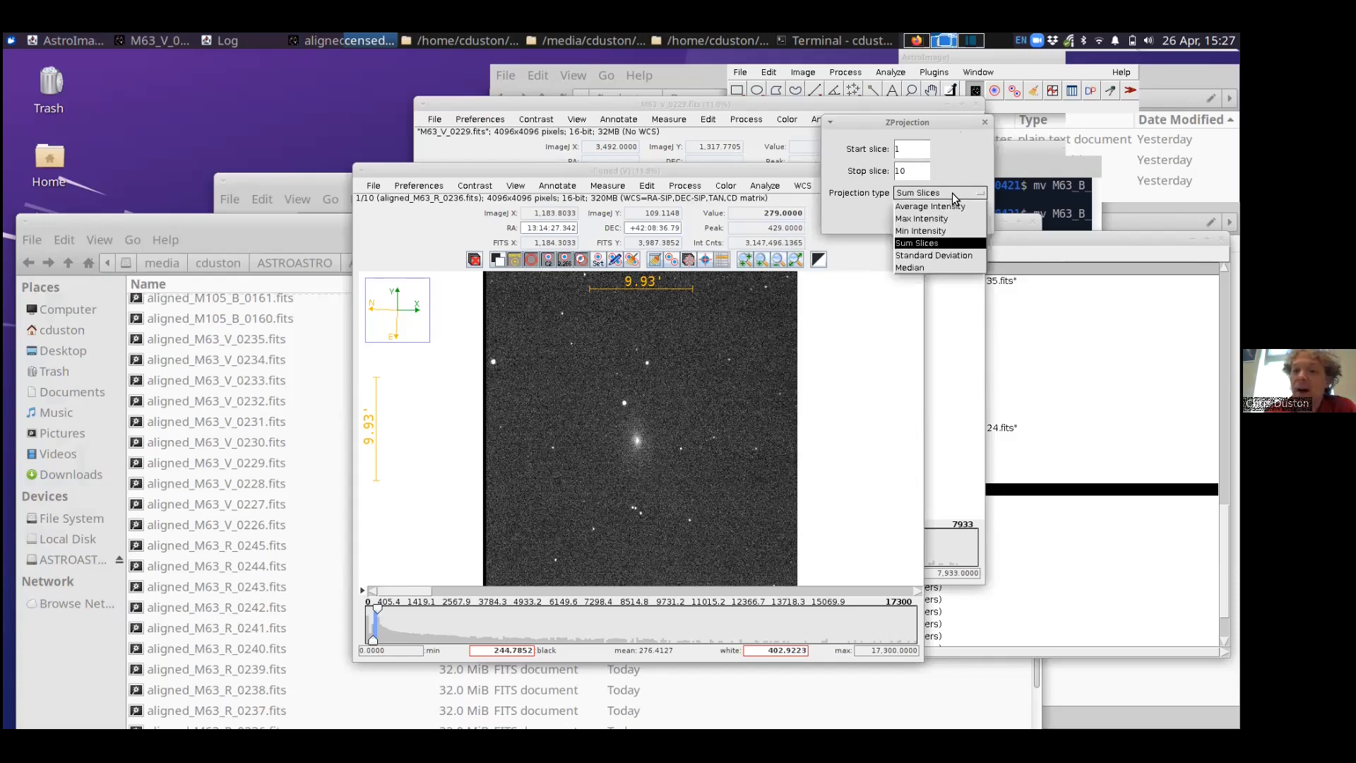
click(925, 244)
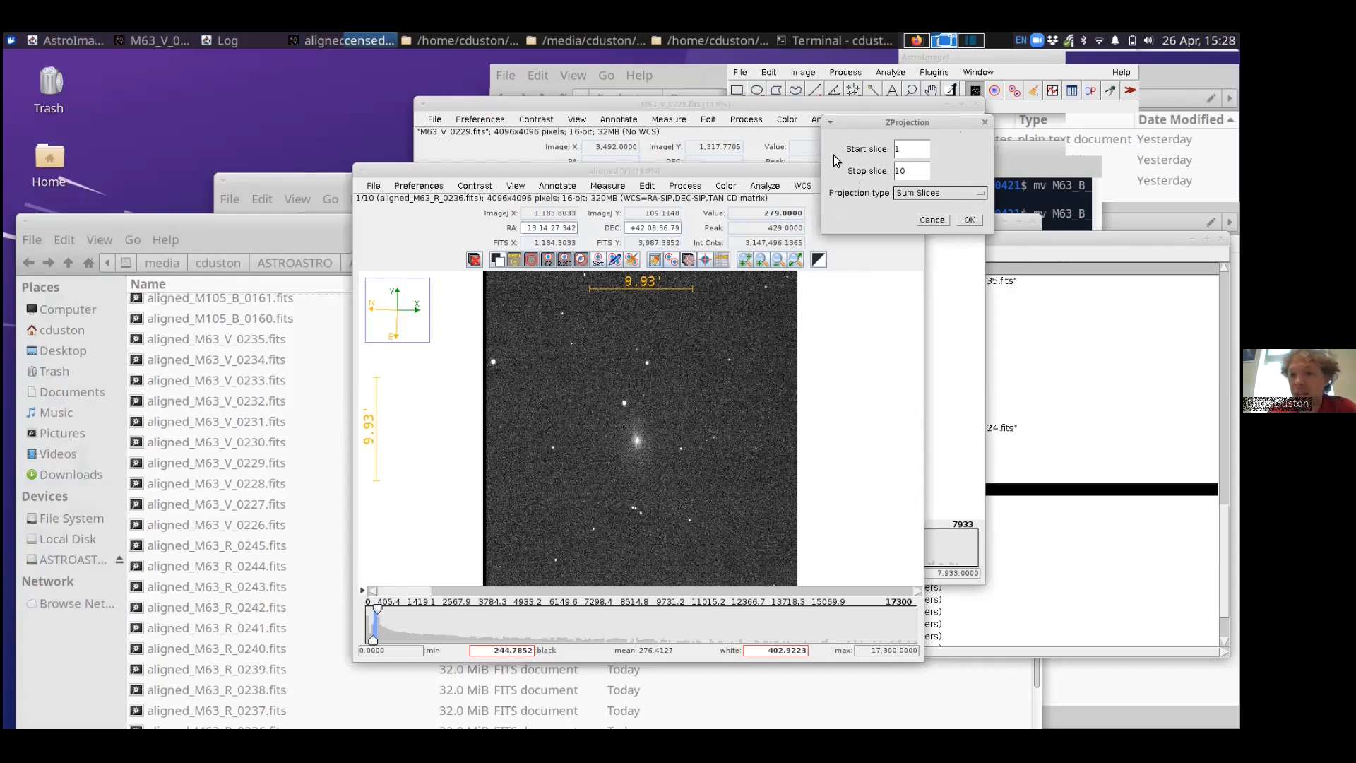
click(921, 195)
click(924, 276)
click(922, 197)
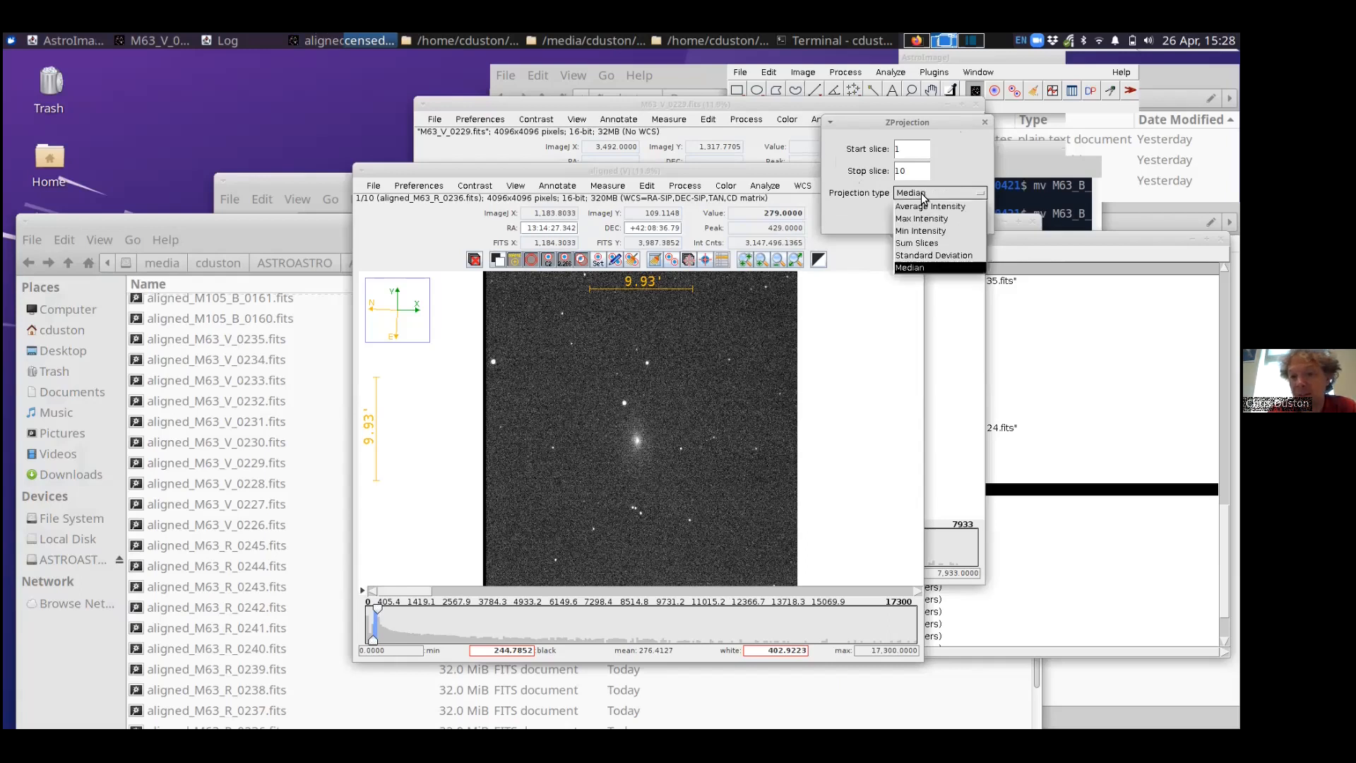
click(922, 249)
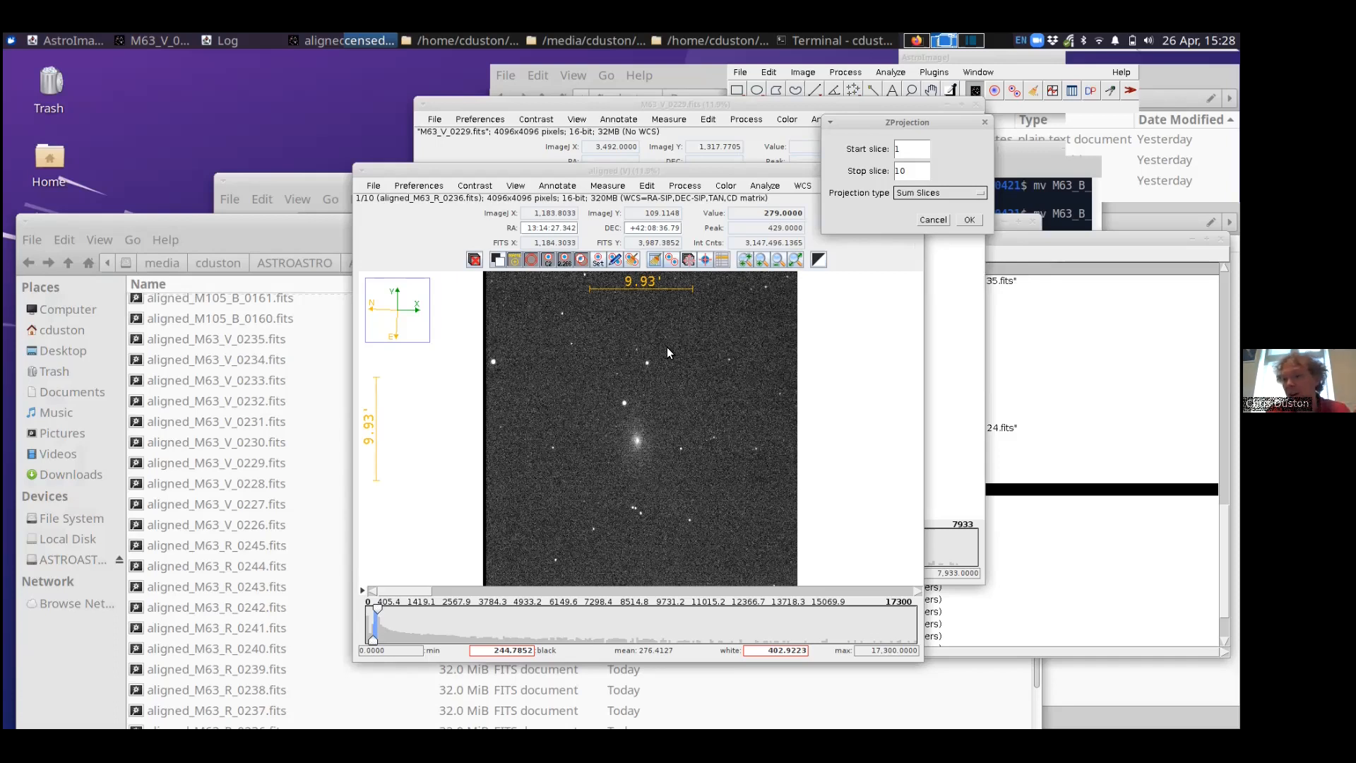
click(918, 196)
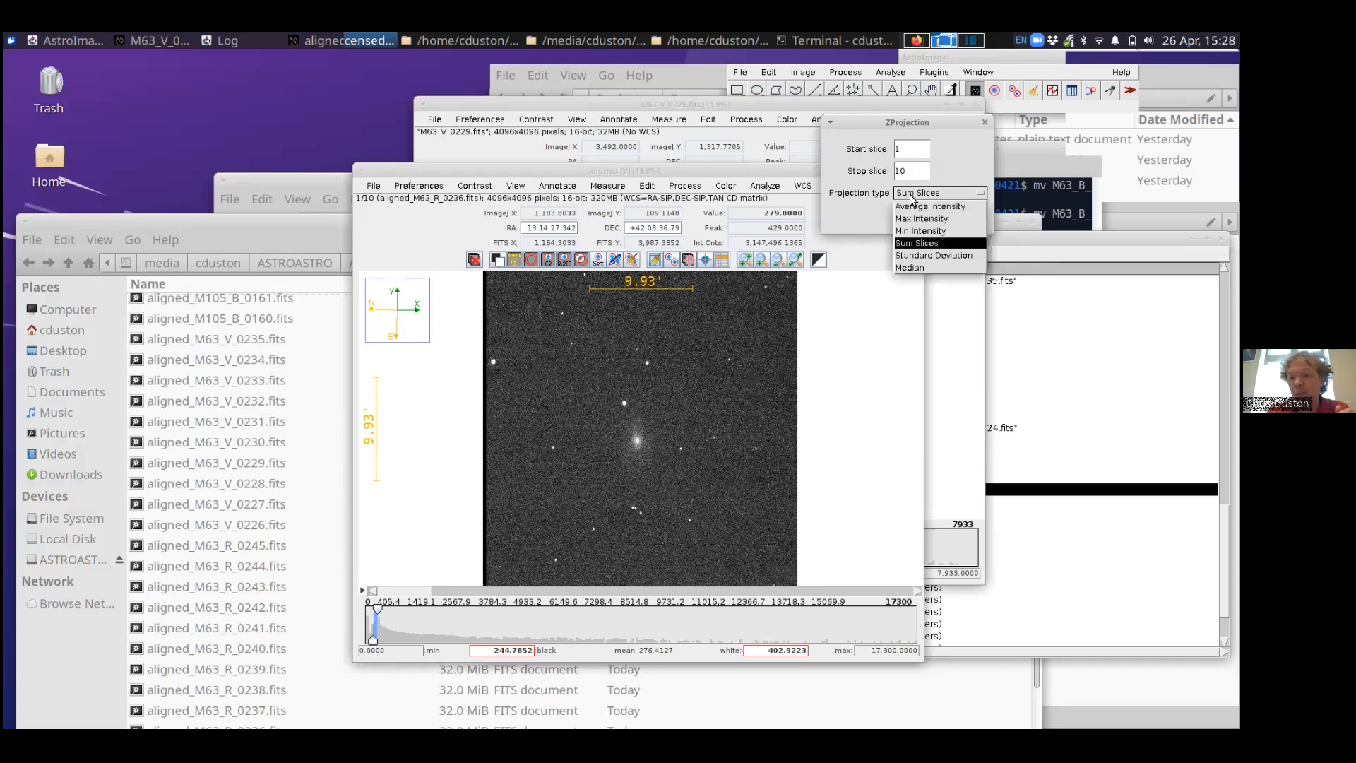
click(918, 267)
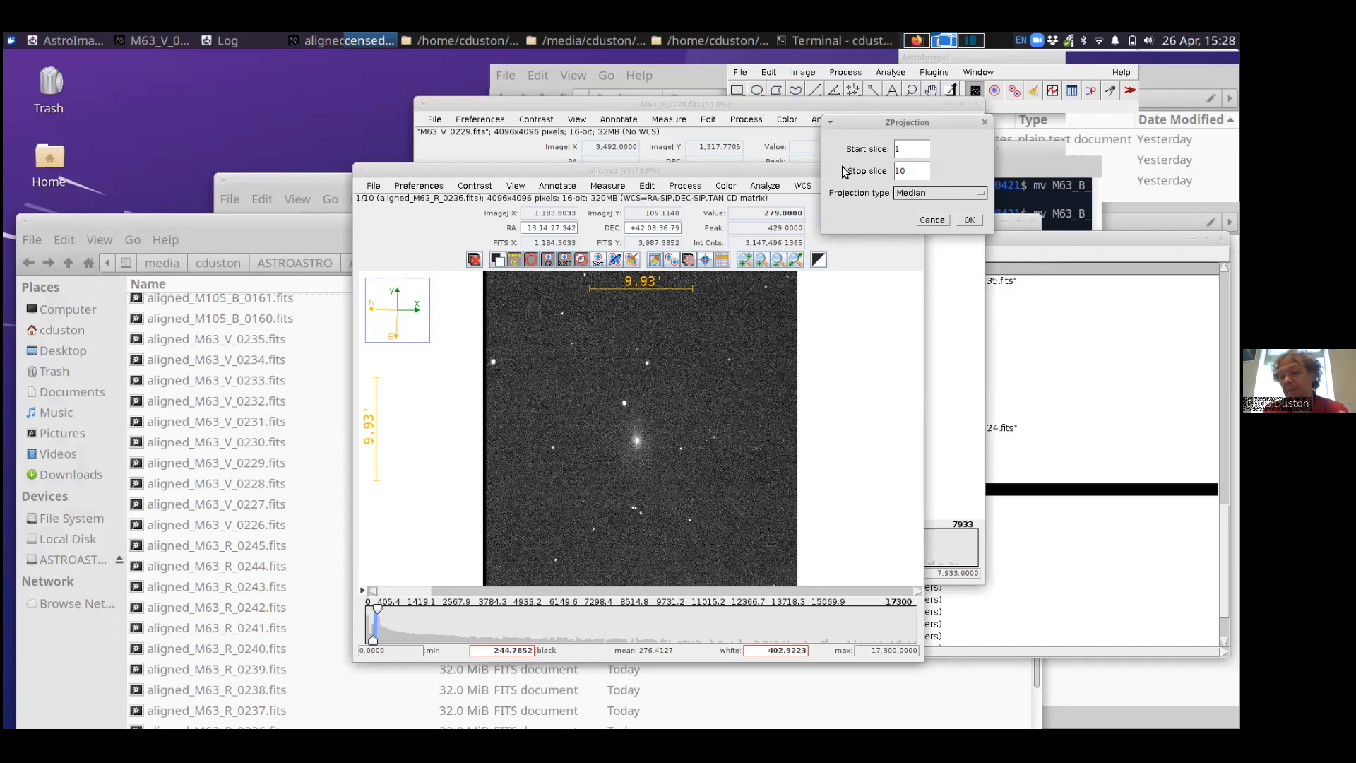
click(970, 219)
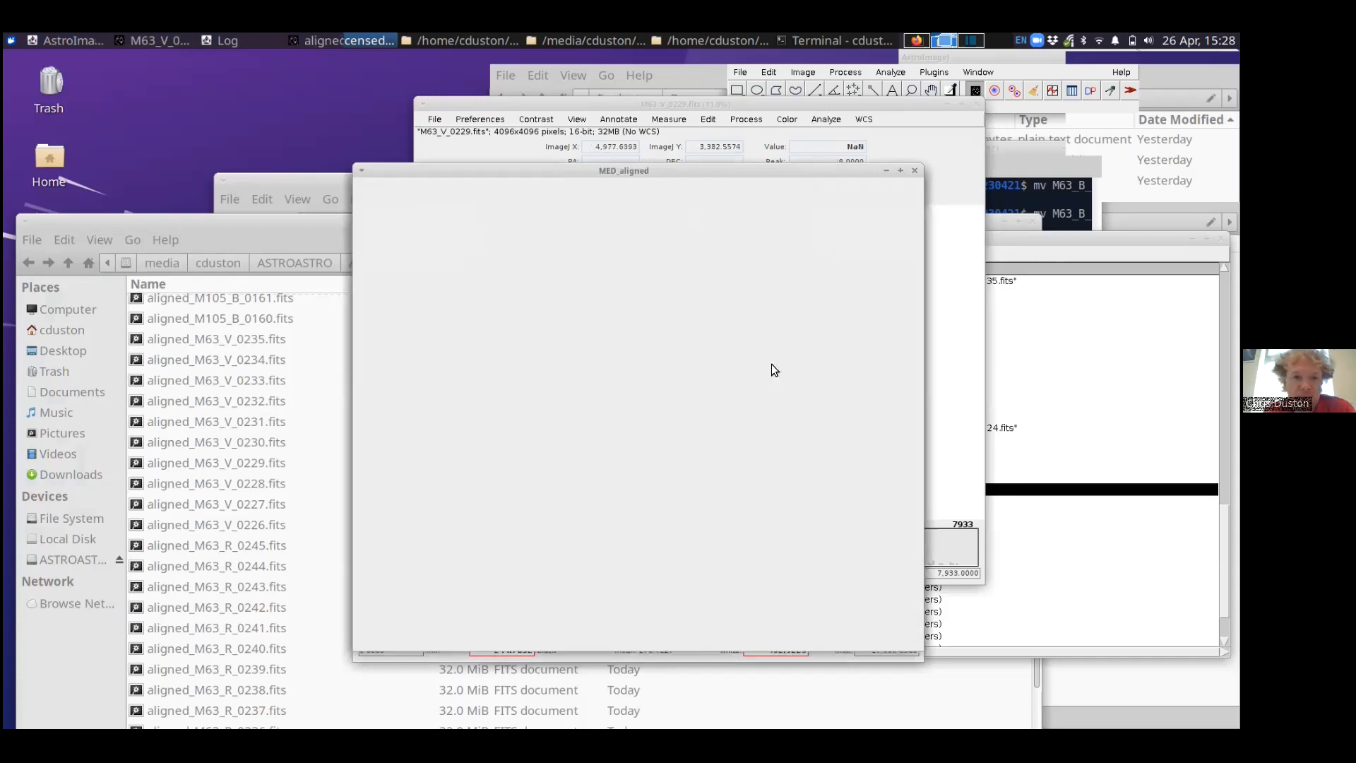
Step: Examine the galaxy and surrounding stars in the median-combined image, both close up and at full frame
scroll(626, 435, up, 5)
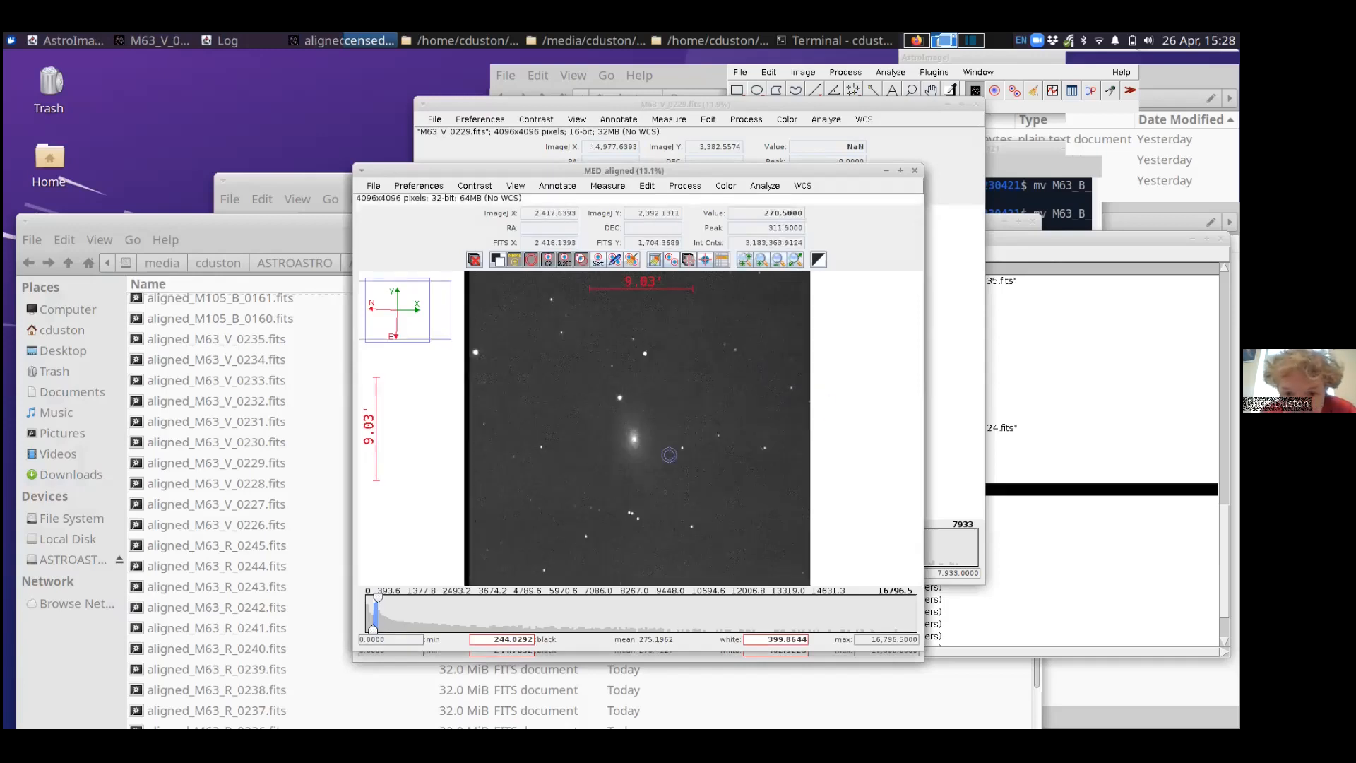
scroll(595, 426, down, 1)
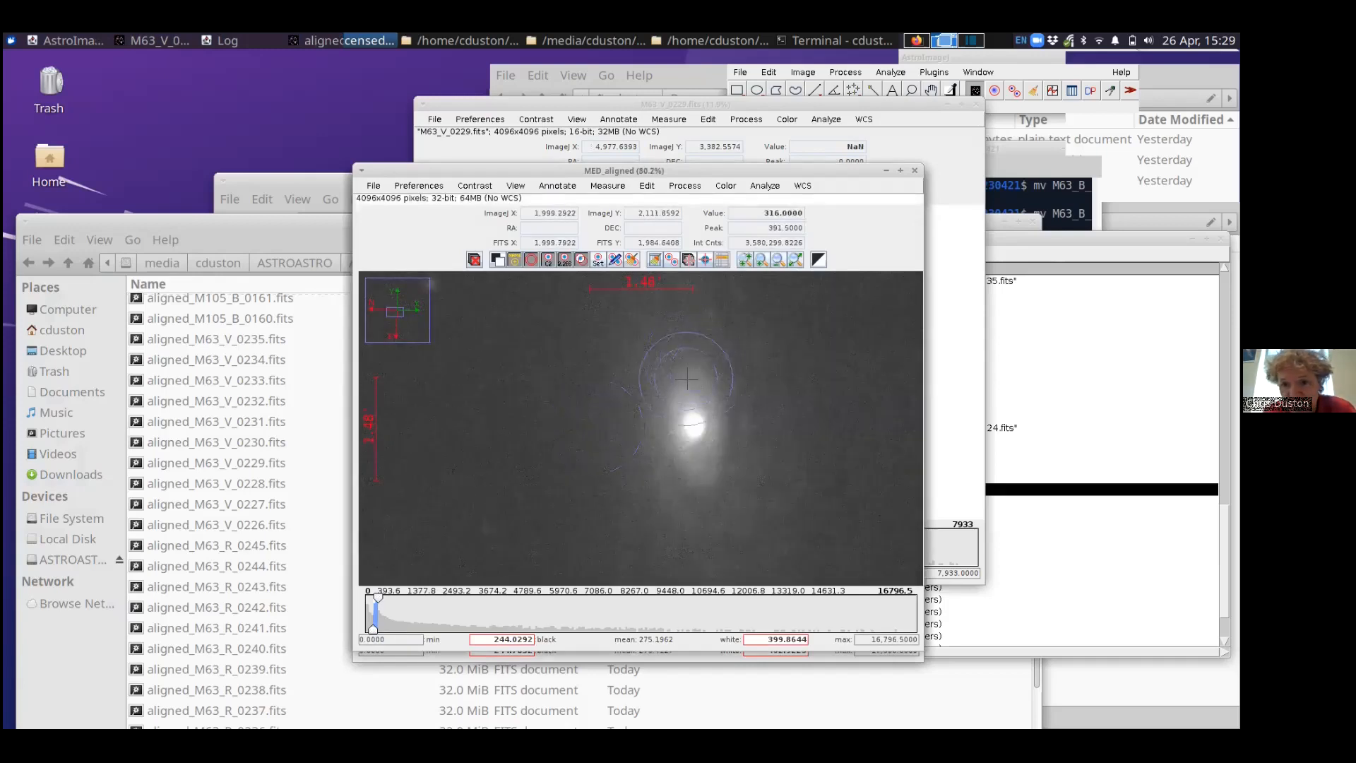
scroll(690, 384, down, 6)
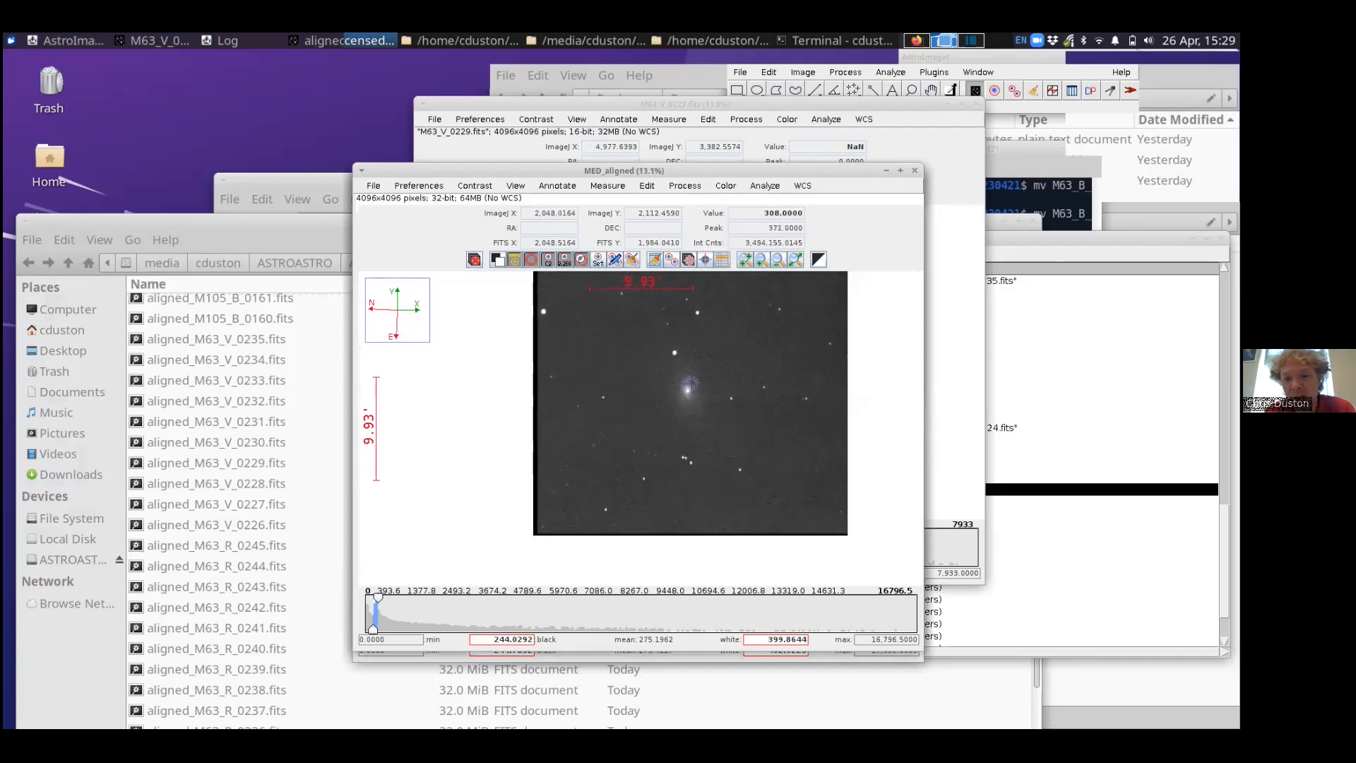
scroll(689, 383, up, 5)
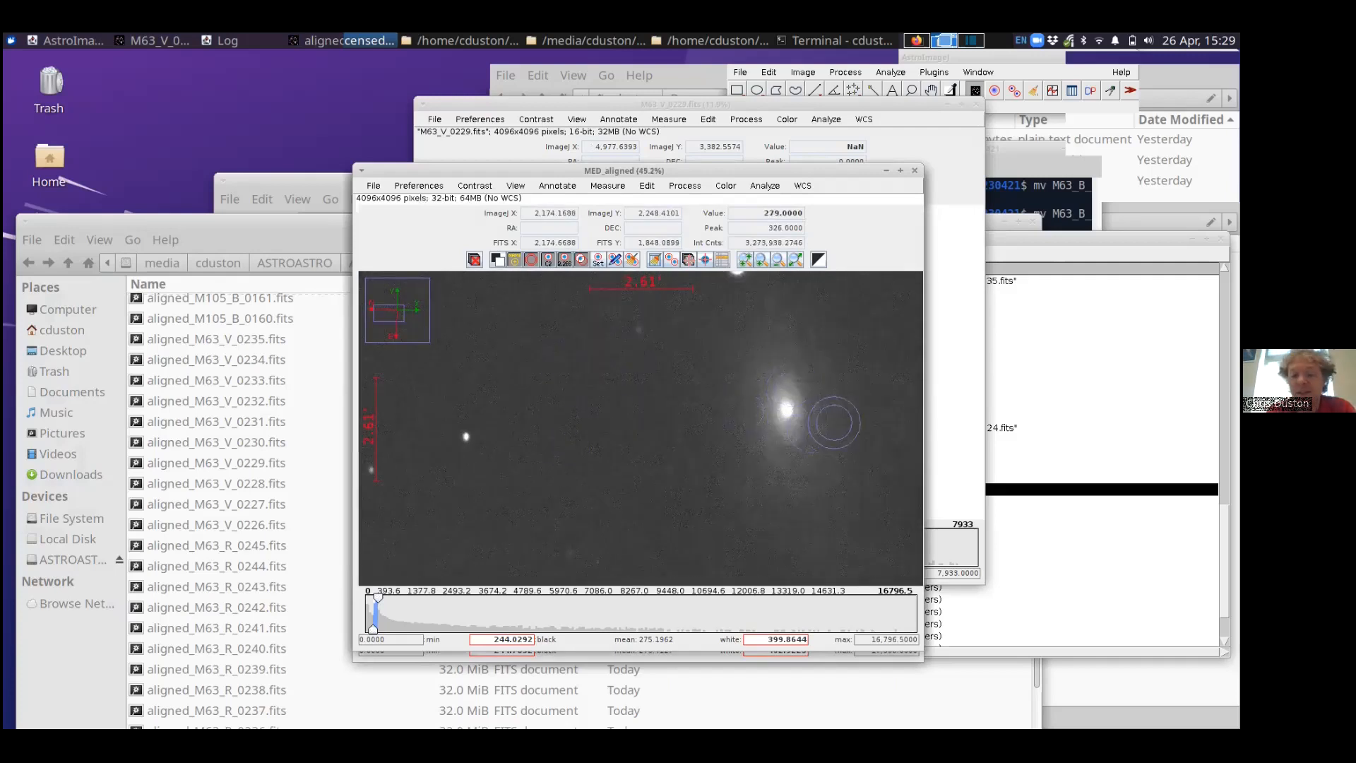
scroll(777, 417, down, 14)
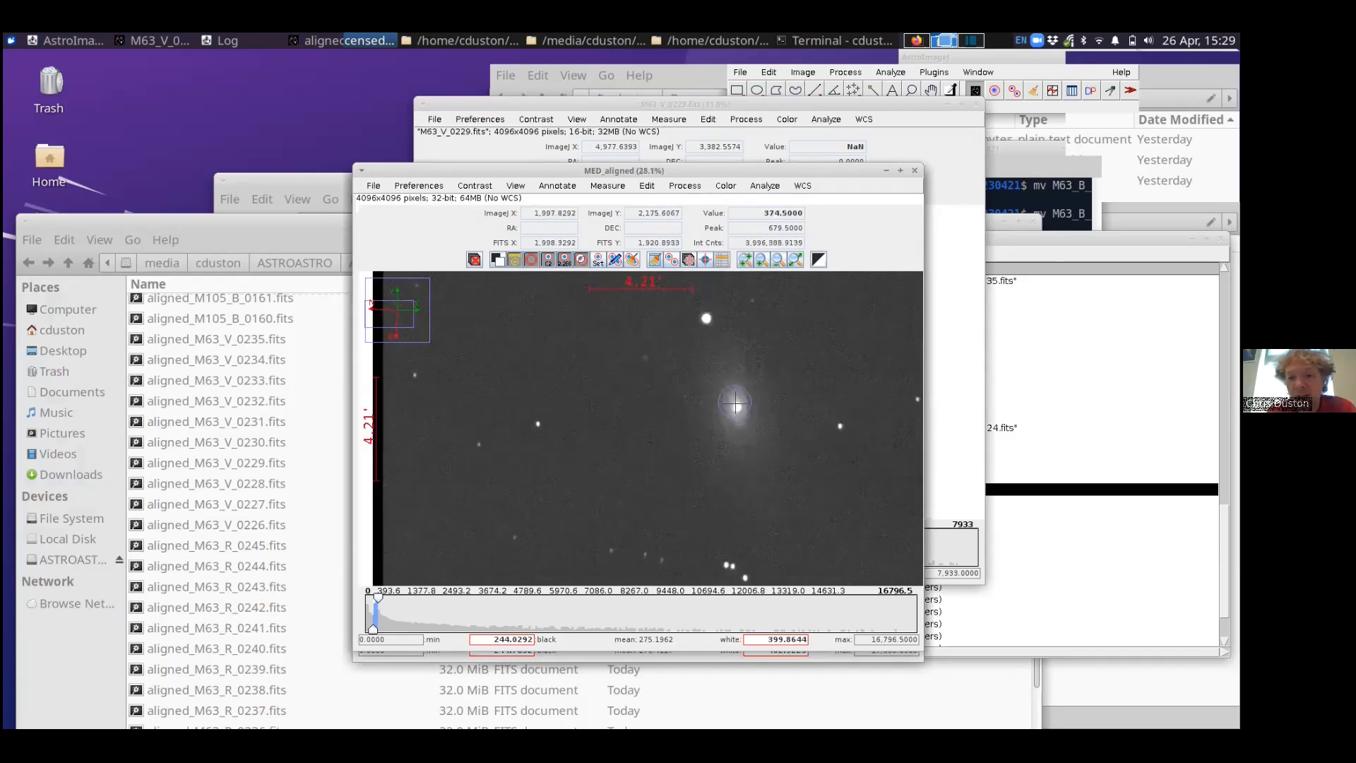
Step: Start saving the median-combined image as FITS, choose the aligned subfolder as destination, and check its existing file names
click(373, 186)
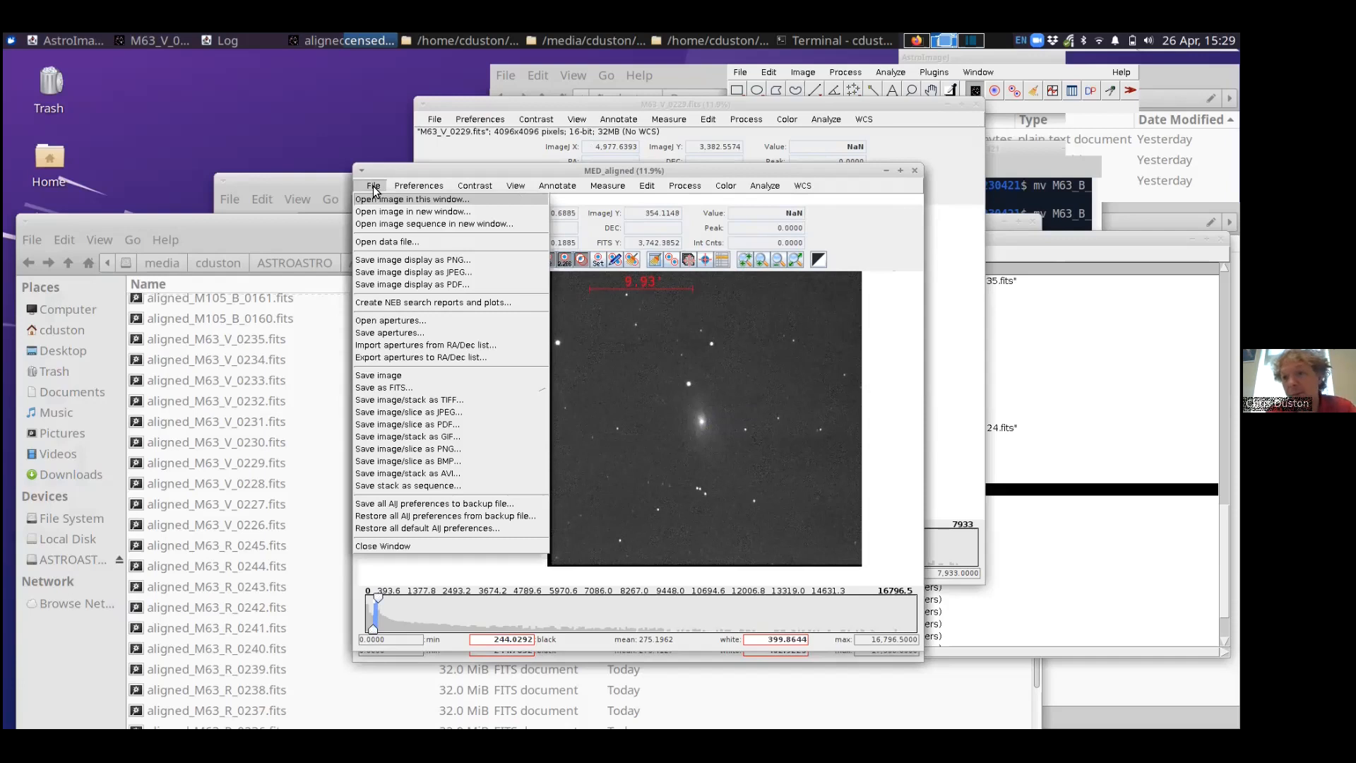
mouse_move(401, 388)
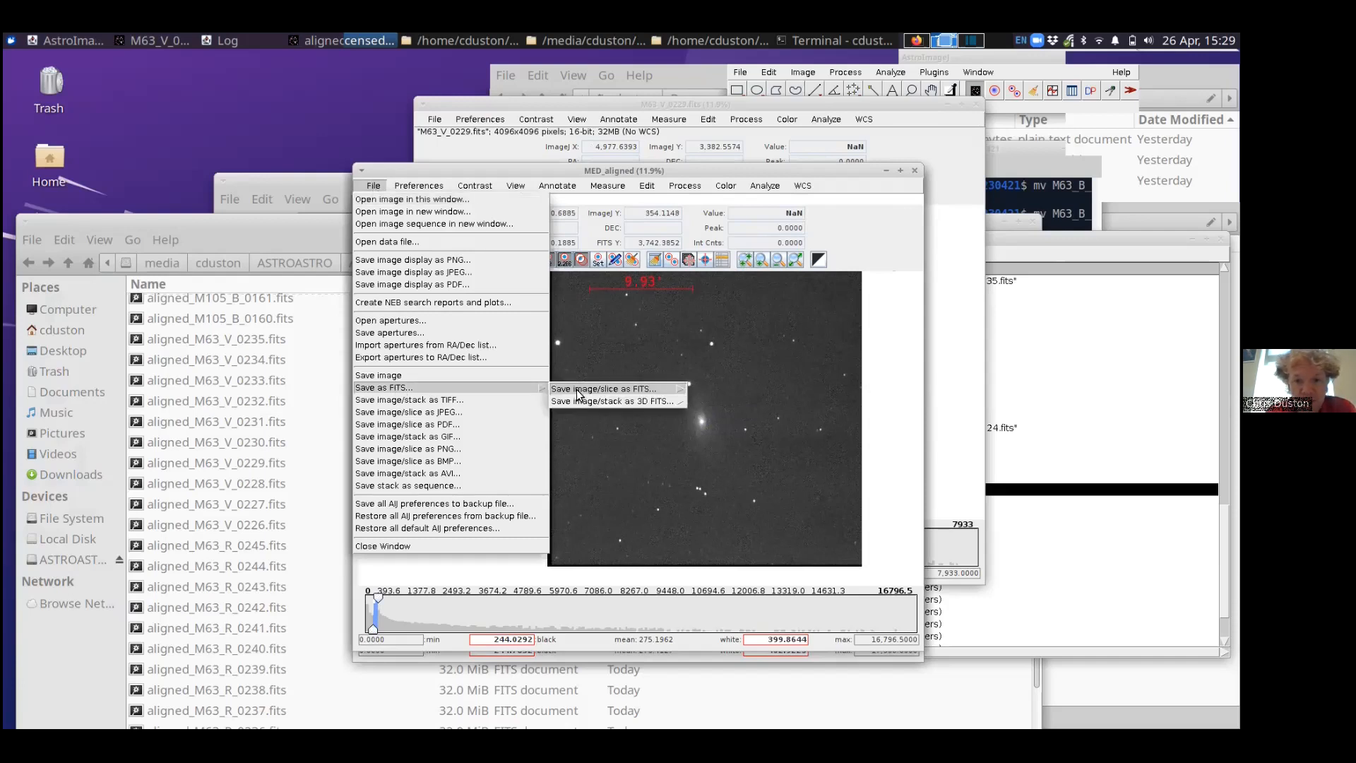
mouse_move(602, 392)
click(721, 390)
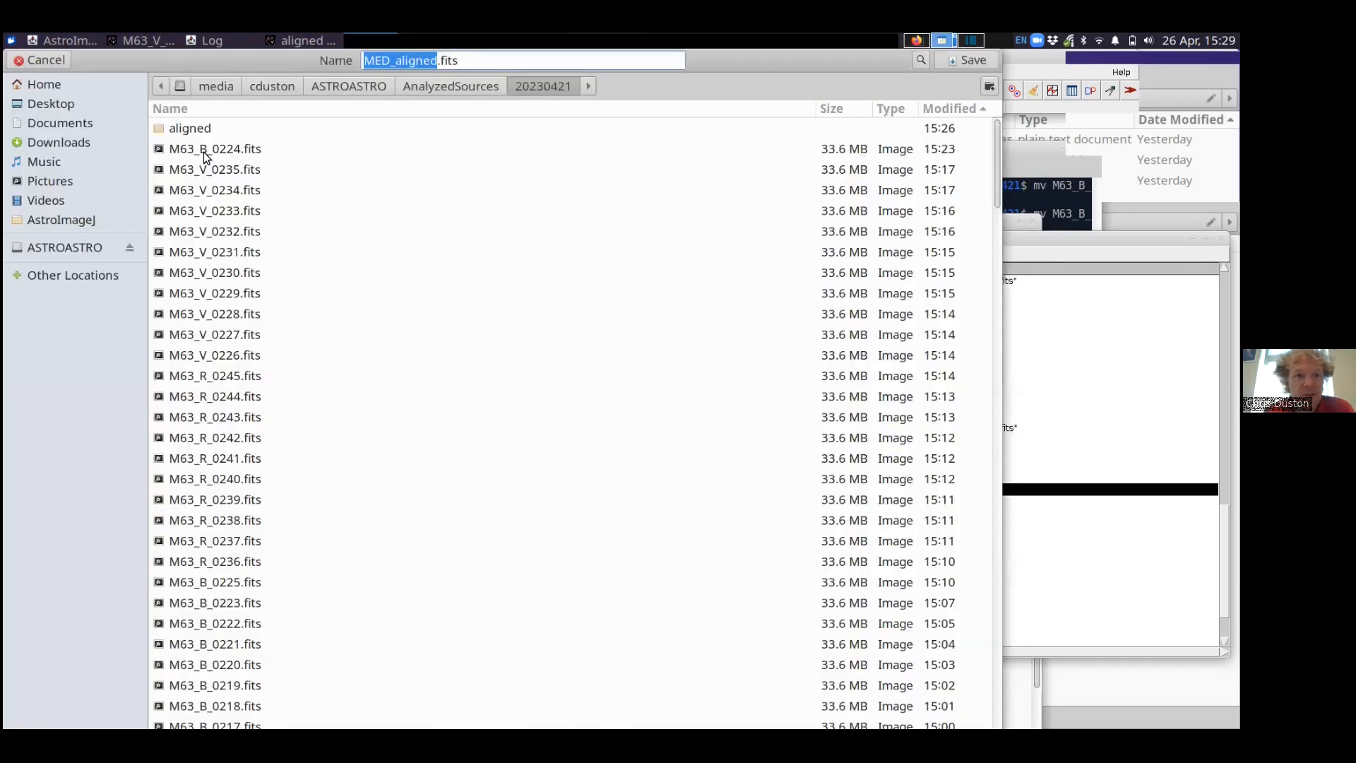
double_click(195, 133)
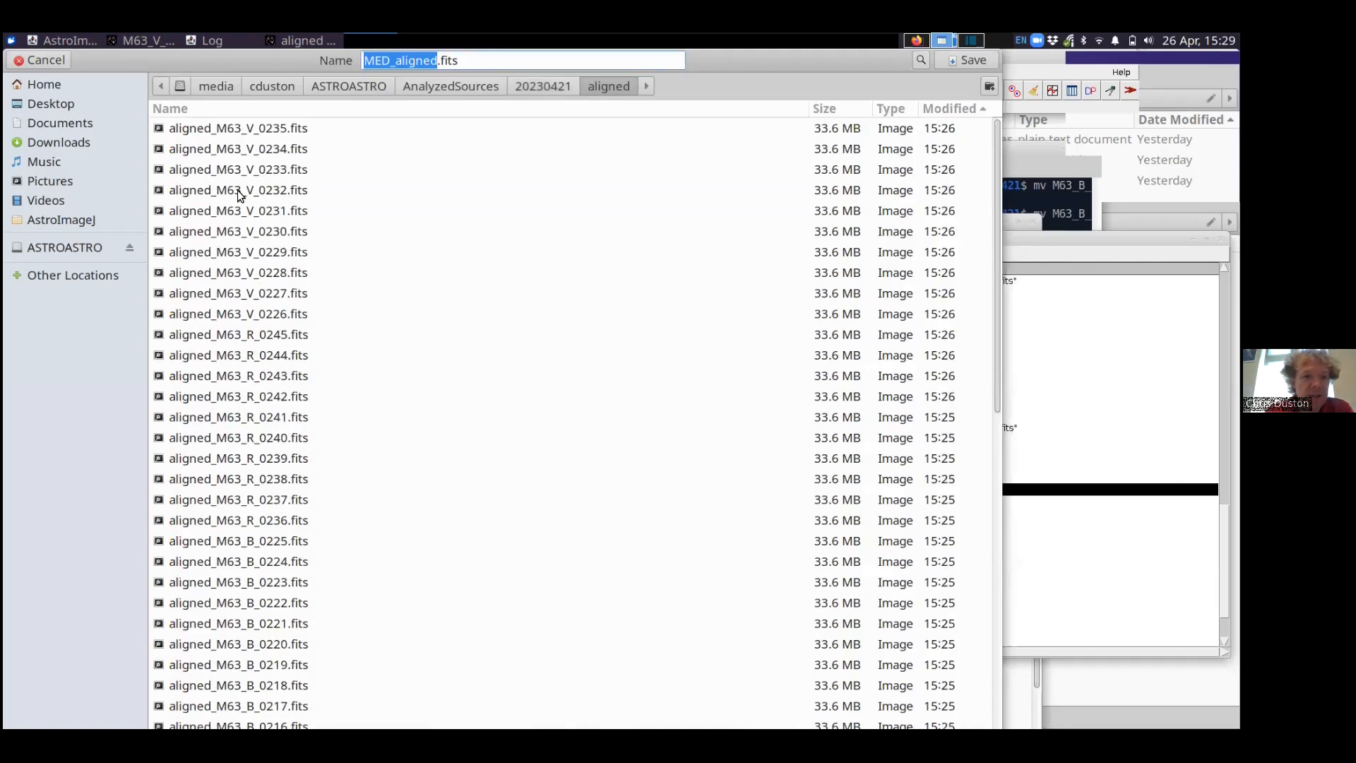
scroll(215, 253, down, 15)
scroll(216, 253, up, 3)
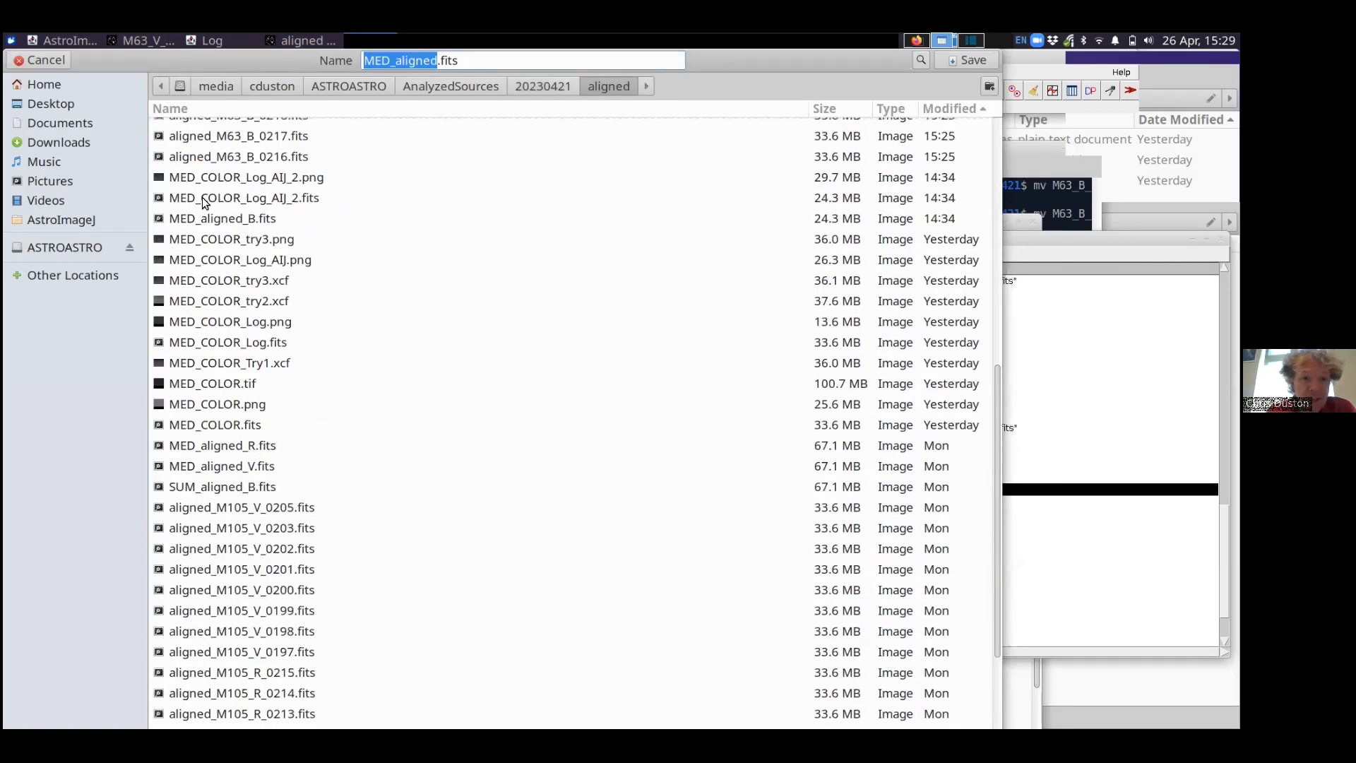
Step: Save the median-combined image in the aligned folder as M63_MED_aligned_R.fits
click(363, 61)
text(M63_)
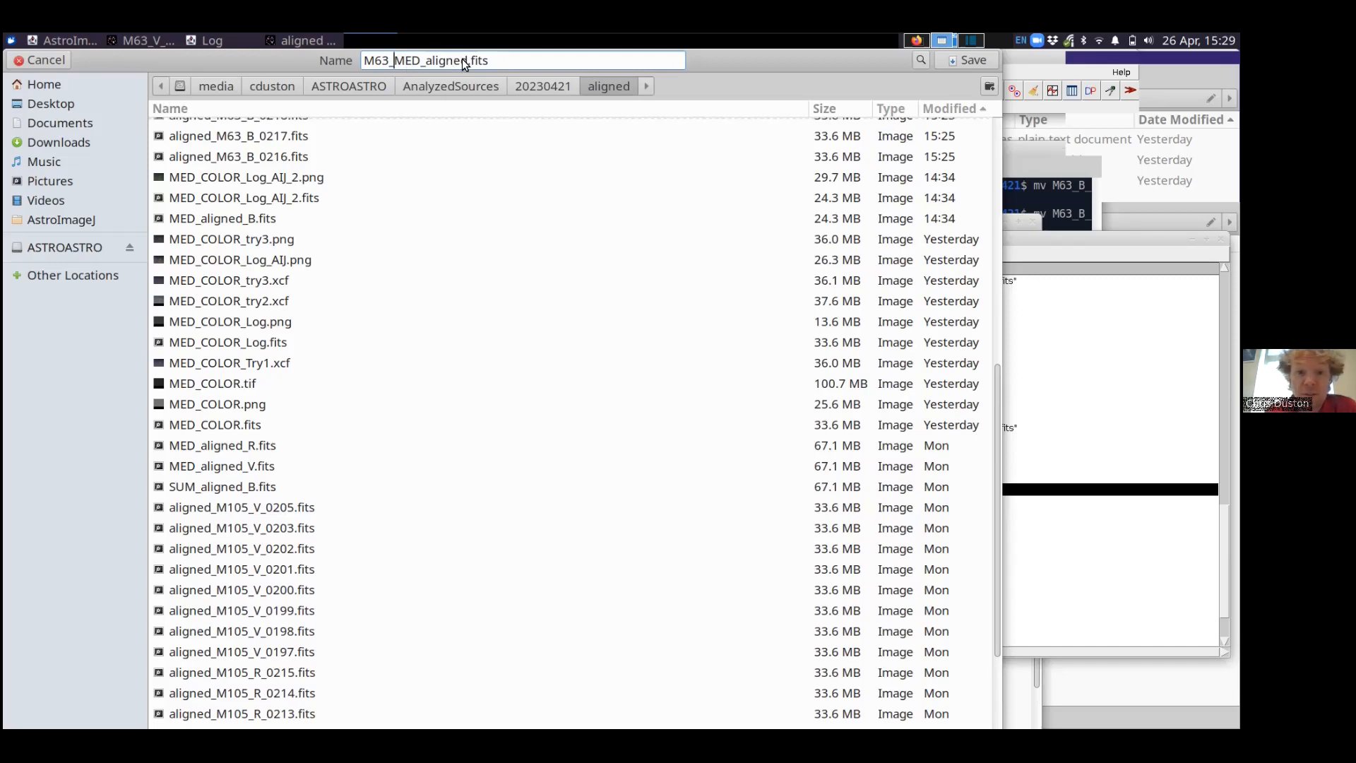
drag(318, 54, 324, 242)
drag(404, 168, 457, 214)
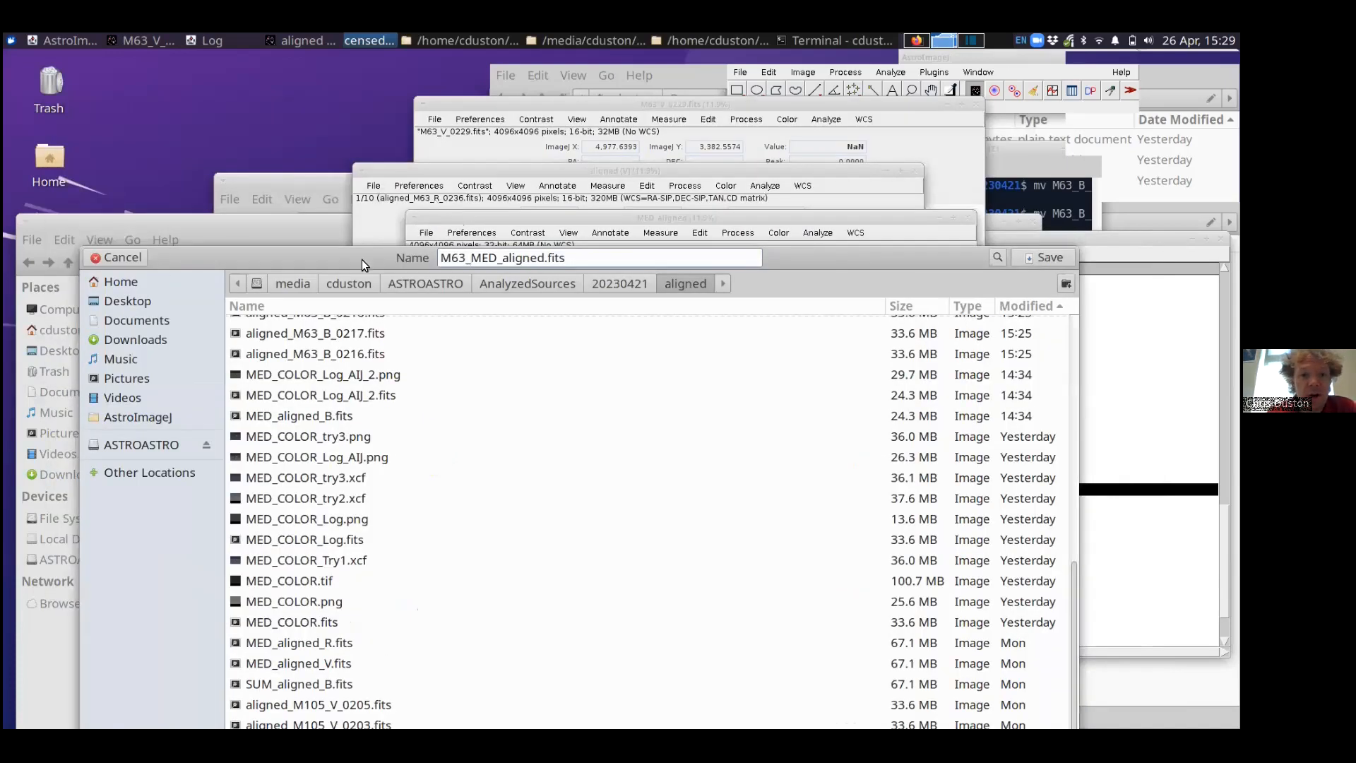
drag(362, 259, 356, 149)
click(539, 146)
text(_R)
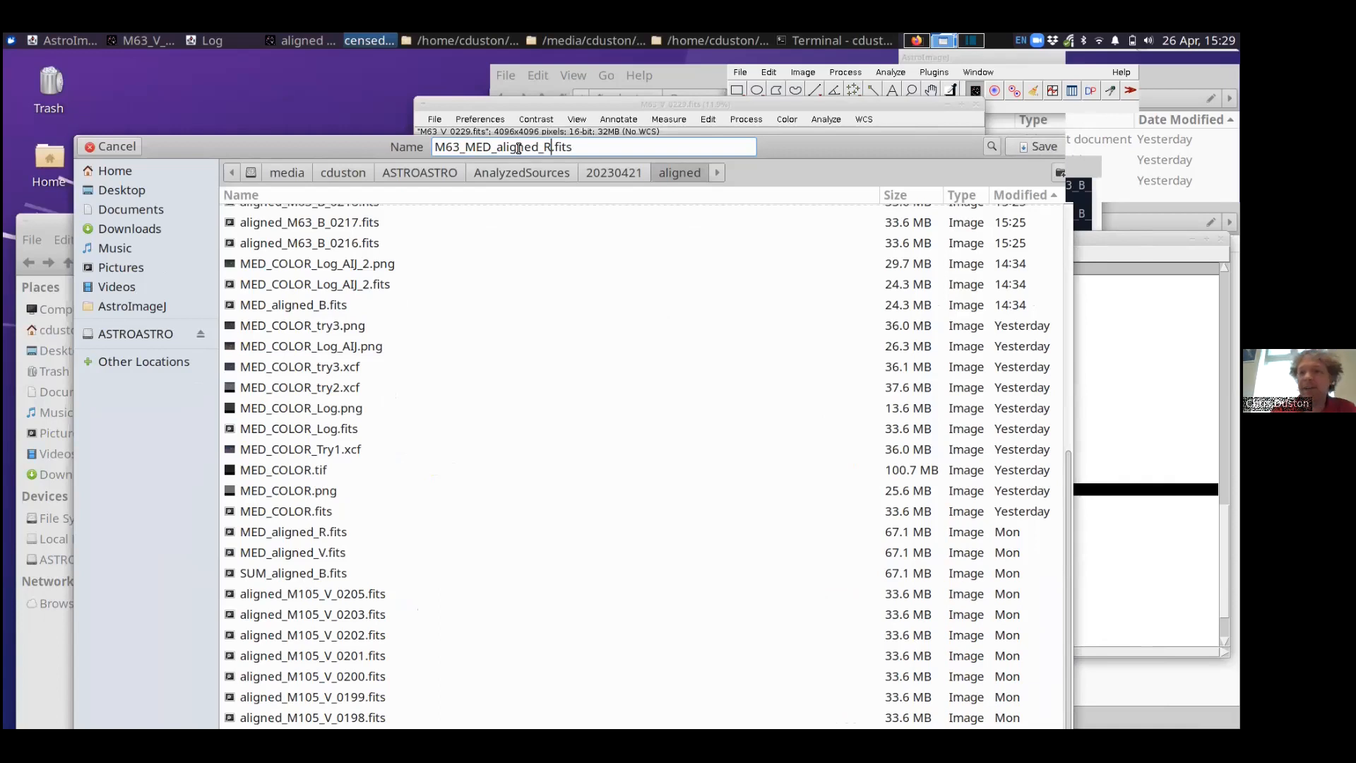
click(1027, 147)
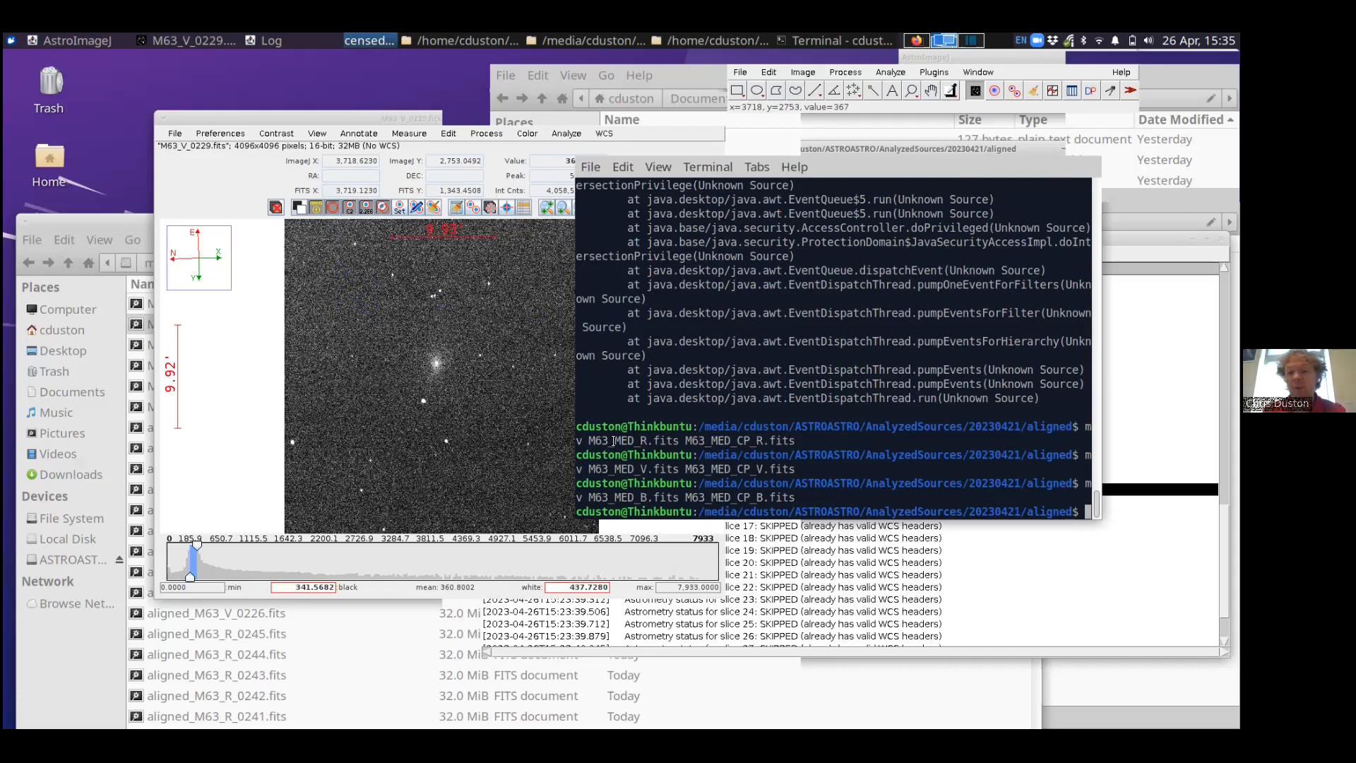
Step: Review the terminal's mv commands that rename the M63_MED R, V and B files to M63_MED_CP names
drag(588, 439, 636, 440)
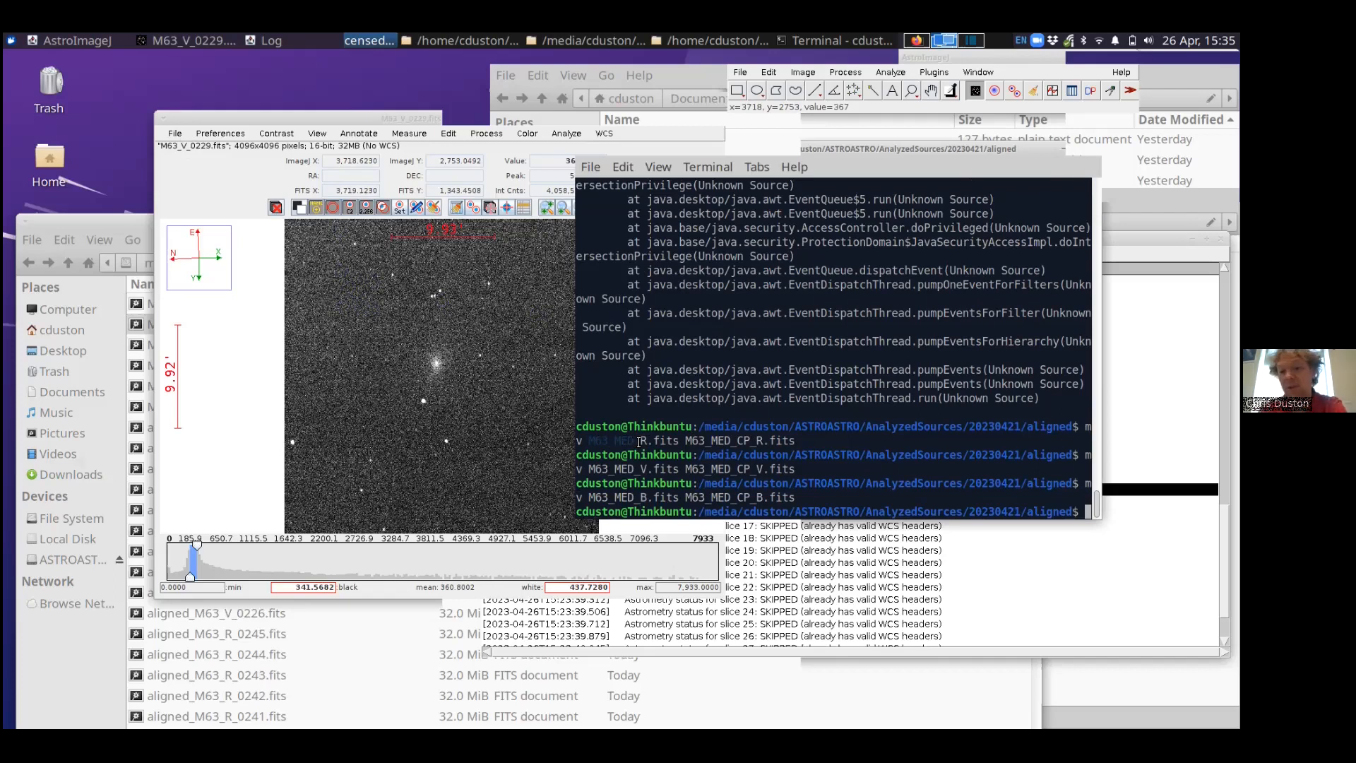
click(625, 440)
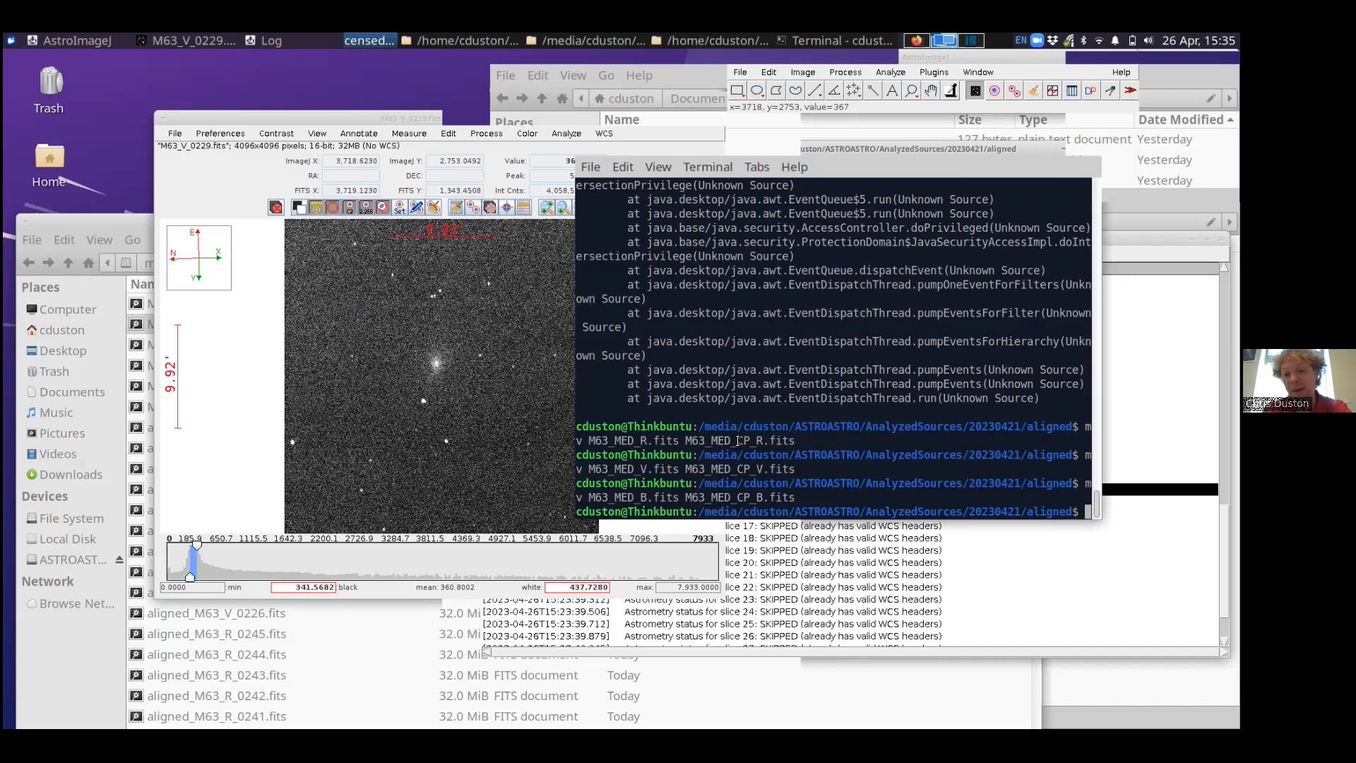
drag(754, 497, 687, 502)
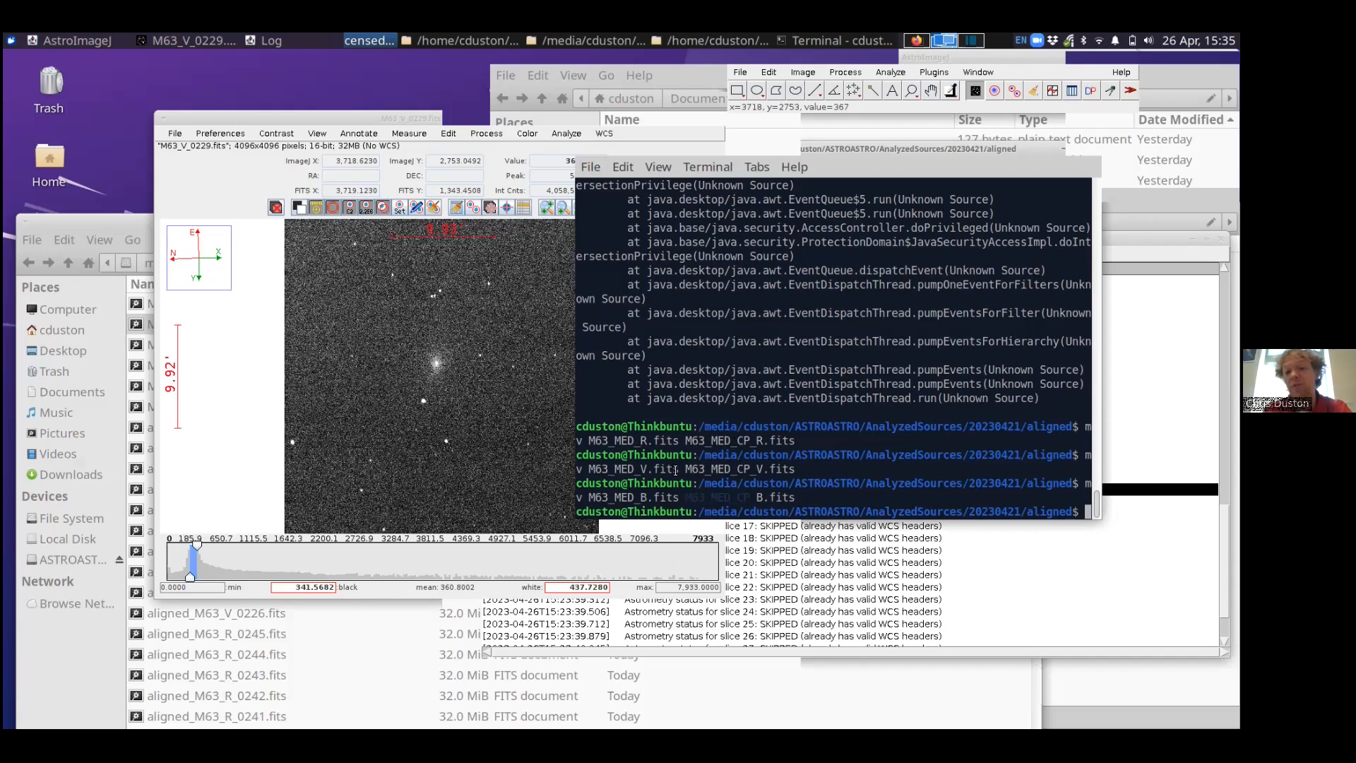
Step: Import the aligned folder's images as a sequence filtered by M63_MED_CP, with the virtual stack option turned off
click(173, 134)
click(184, 172)
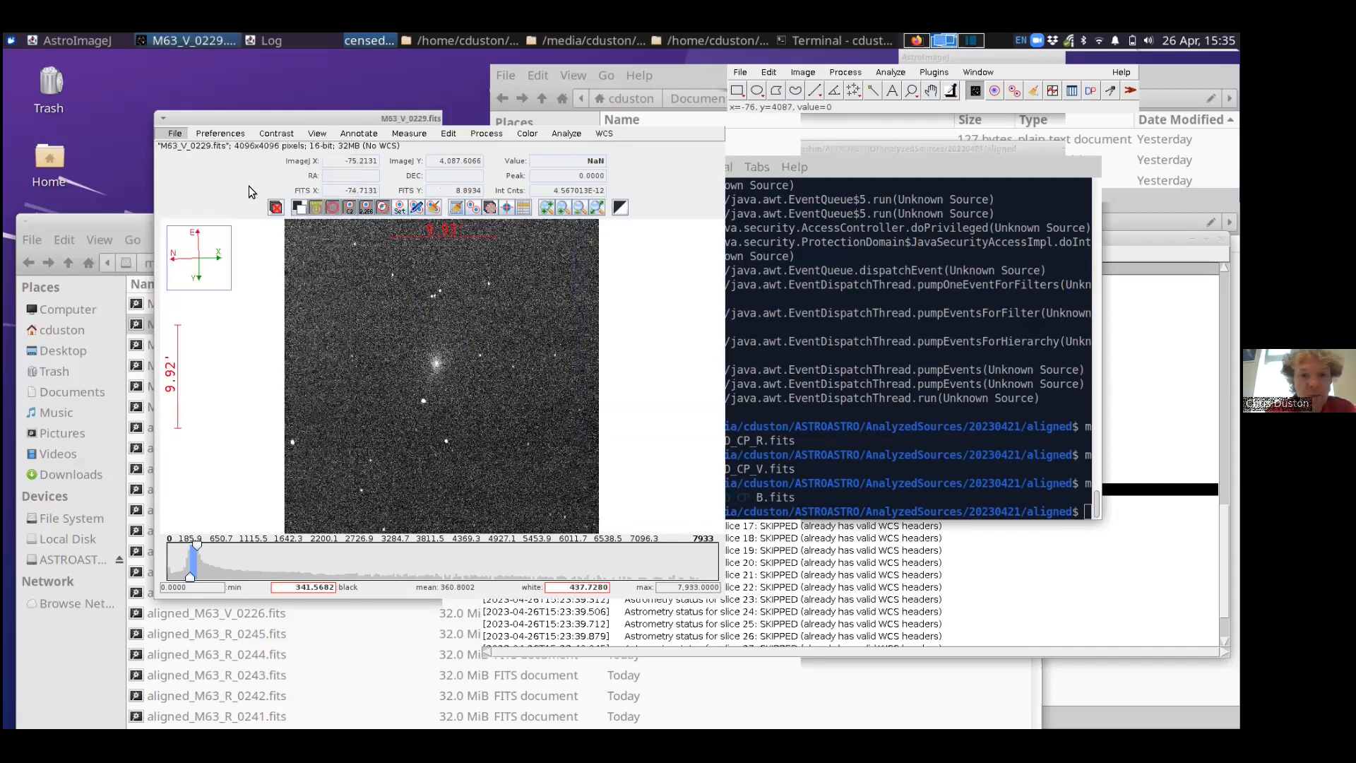
click(506, 202)
text(M63_MED_CP)
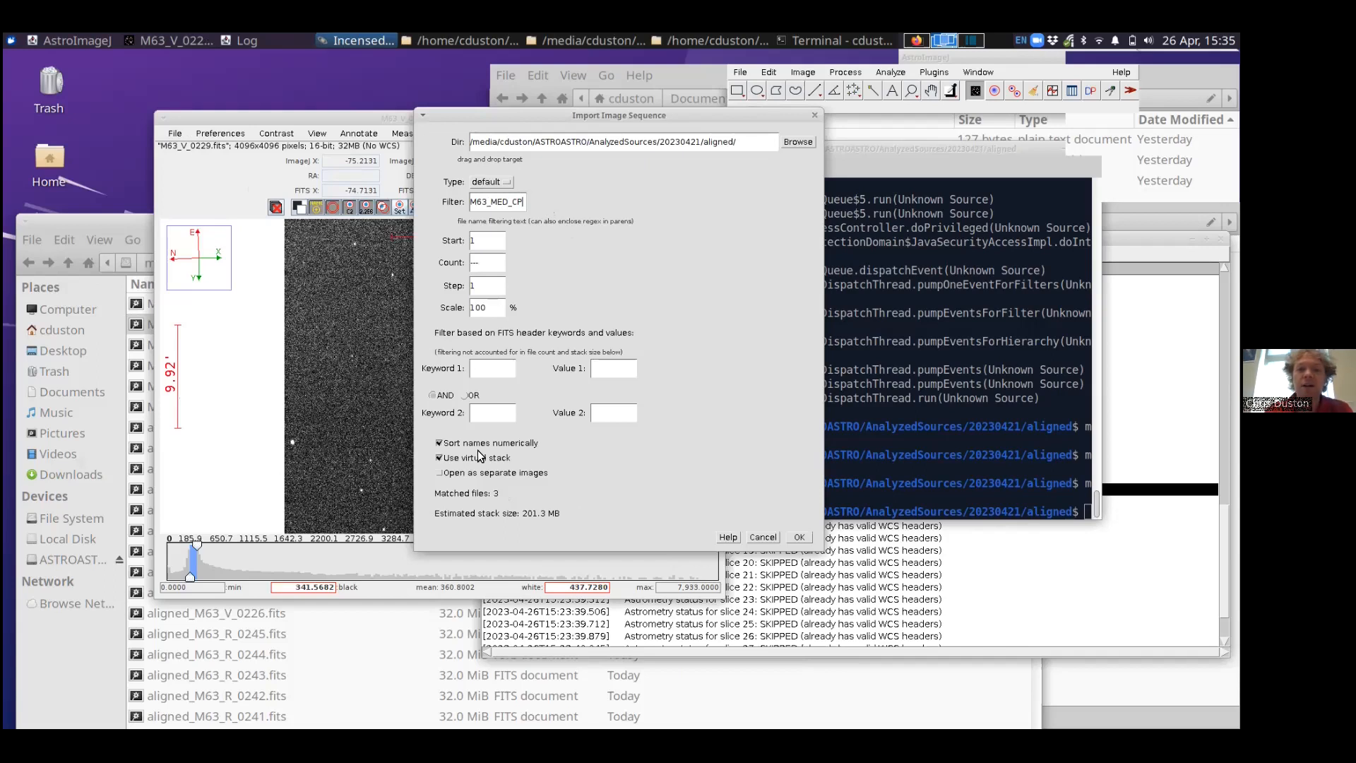
click(440, 458)
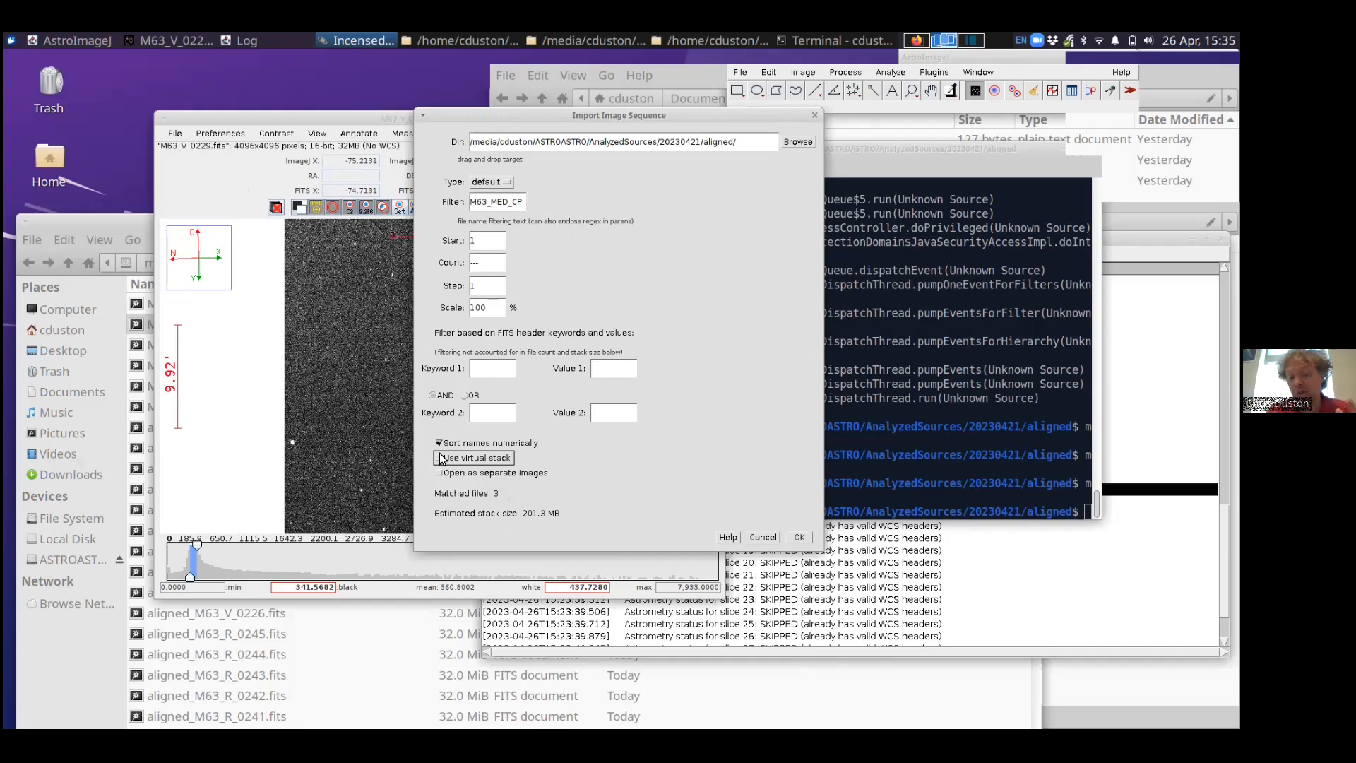
click(805, 537)
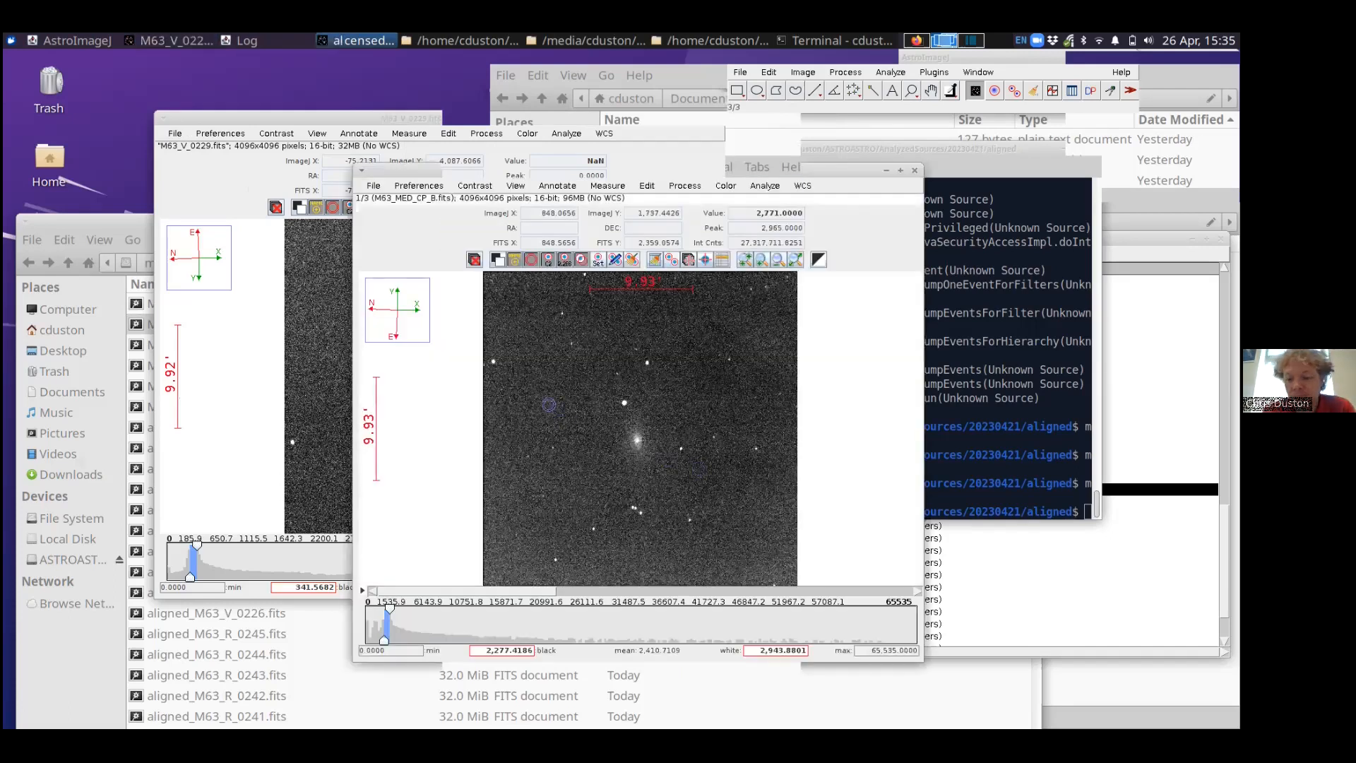
Step: Step through the B, R and V slices of the imported stack to compare their alignment
key(Right)
key(Right)
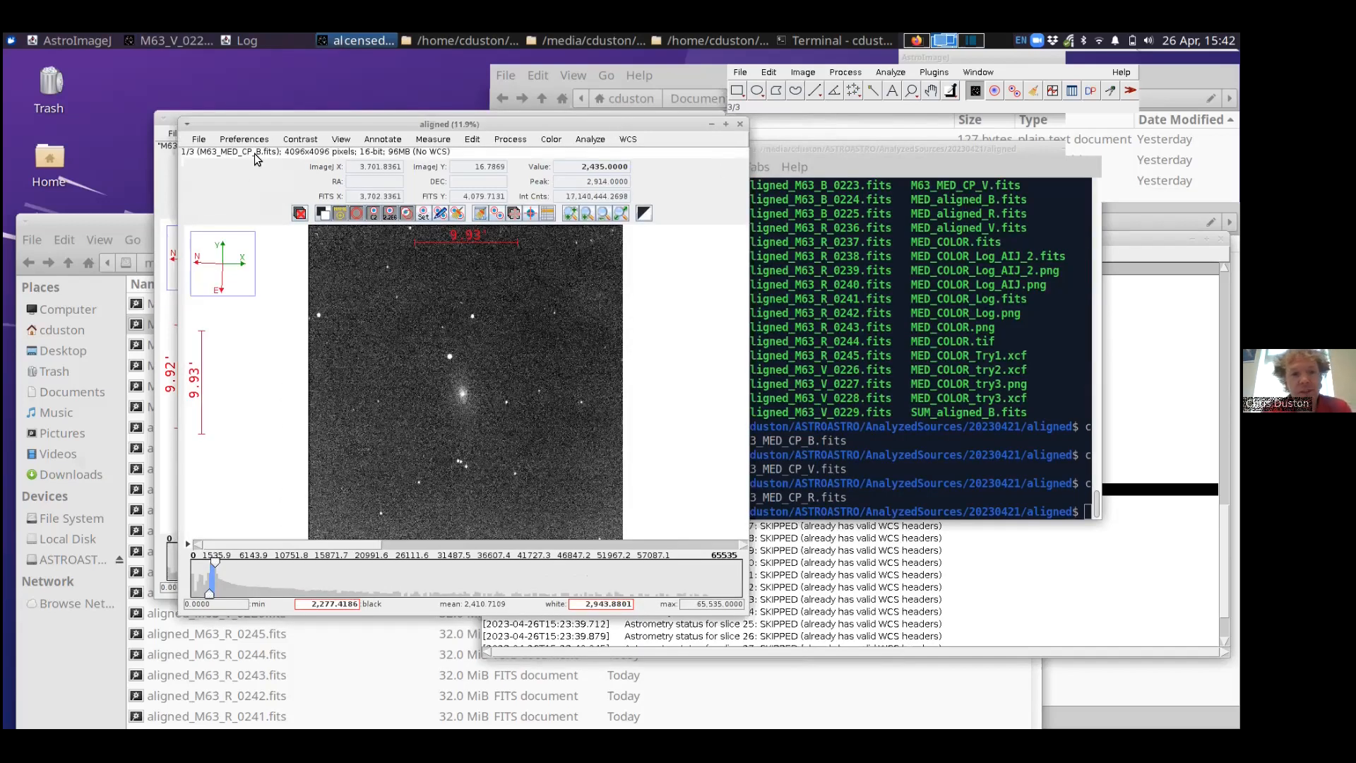
key(Right)
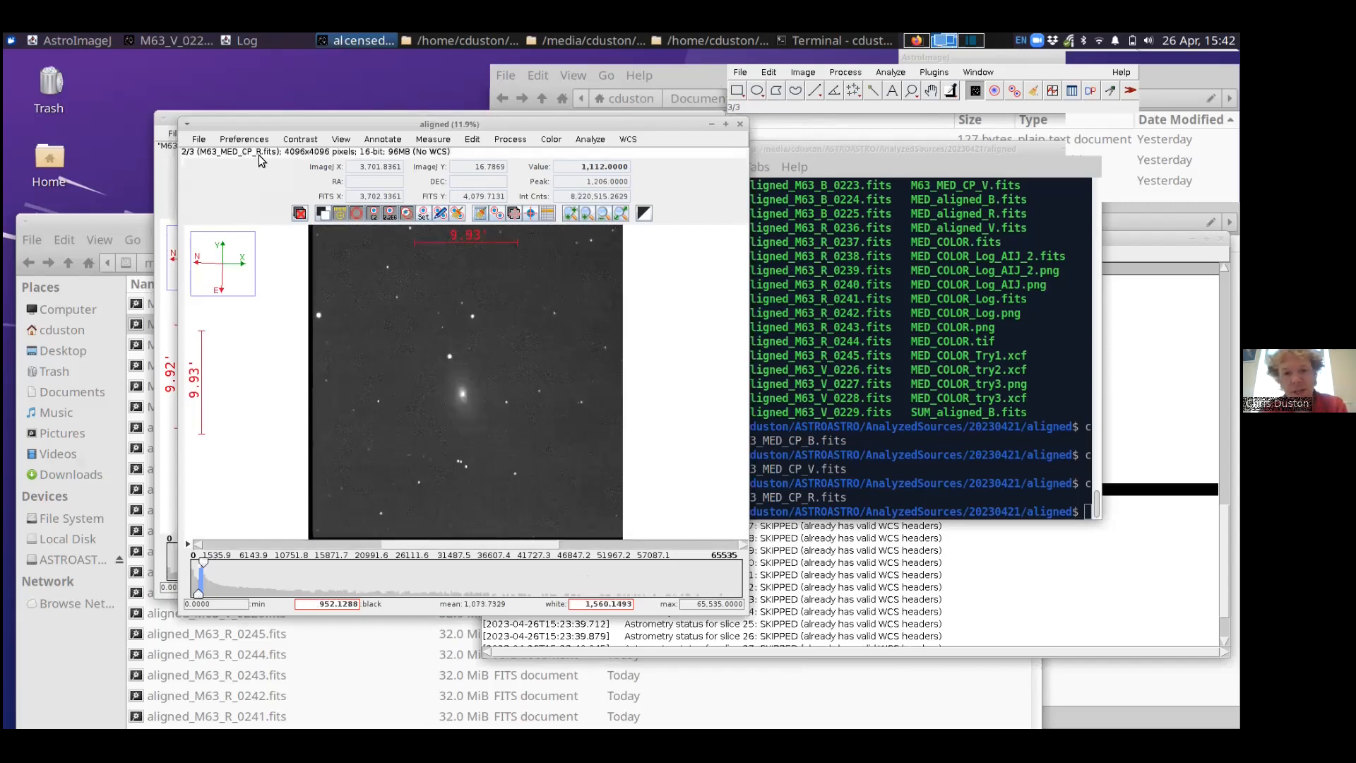
key(Left)
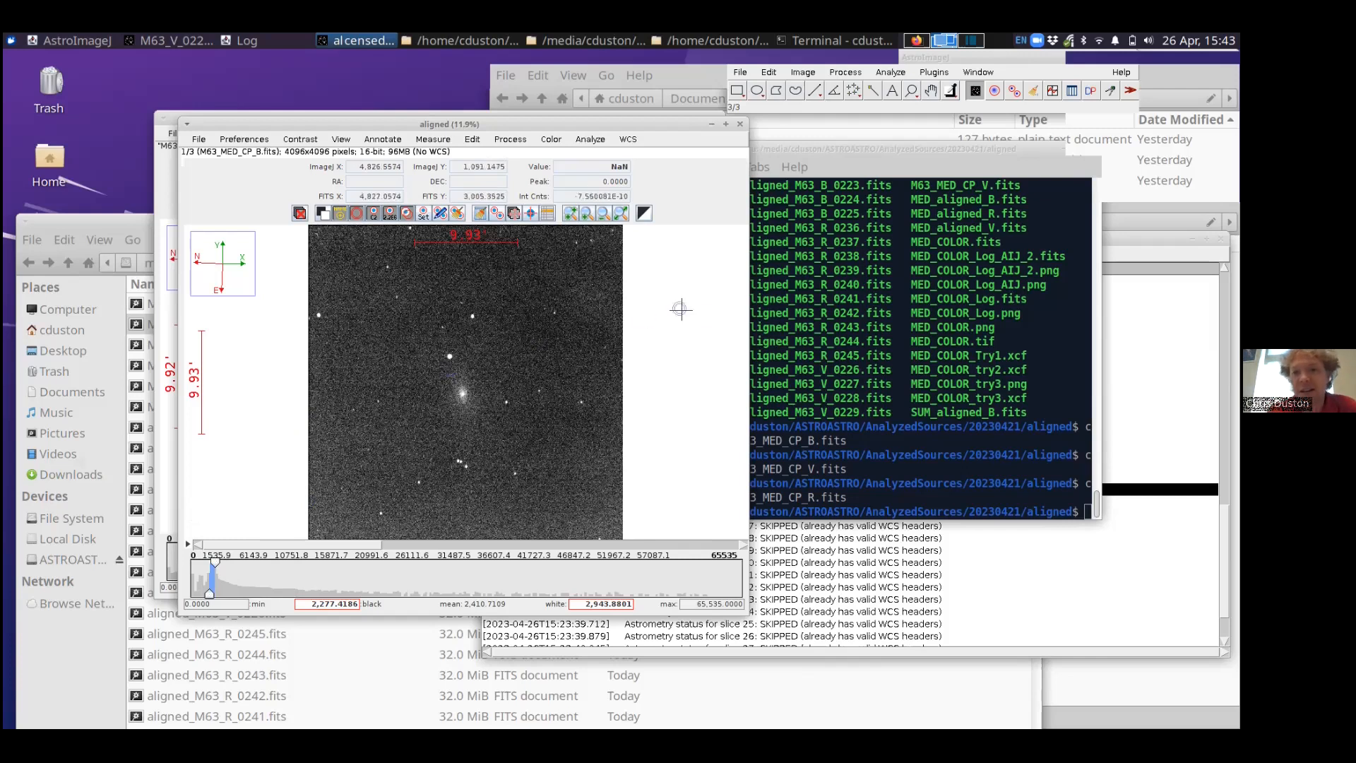
click(845, 73)
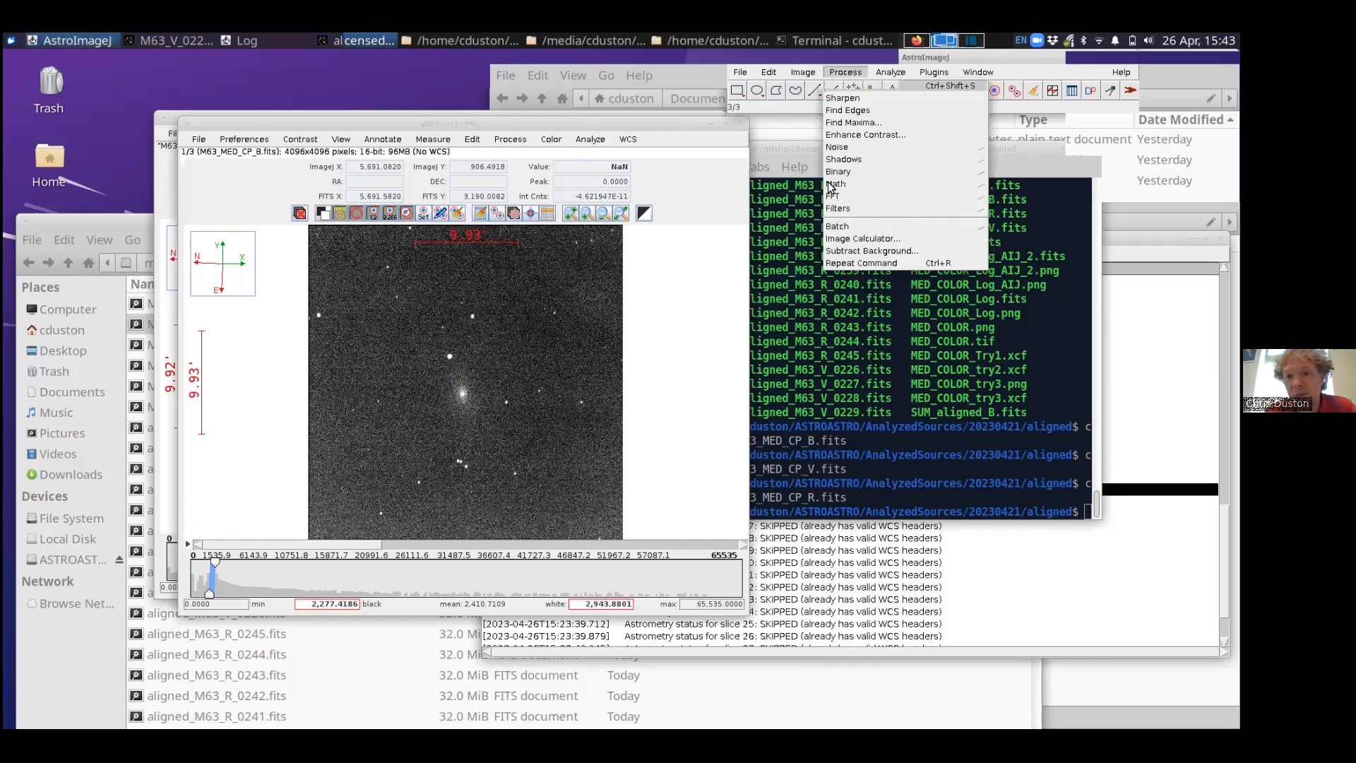
mouse_move(841, 184)
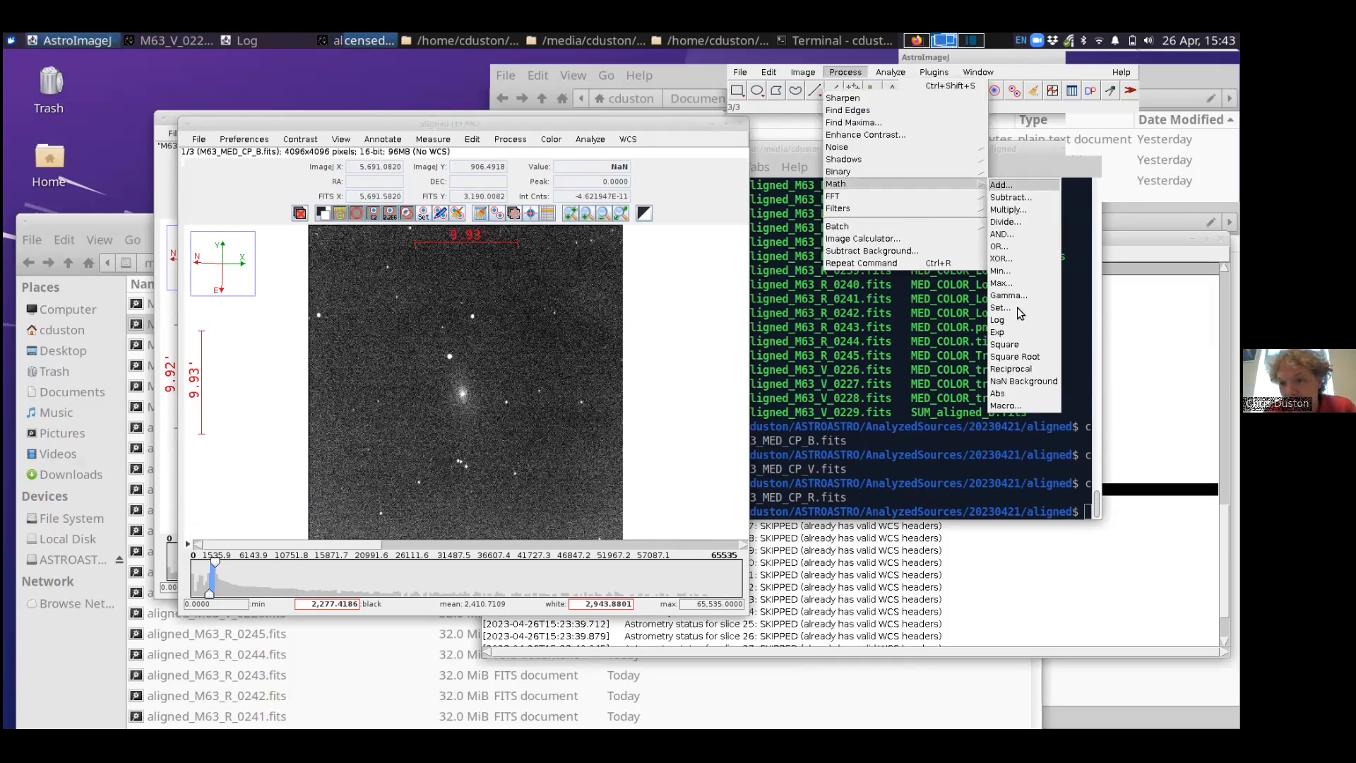
click(1007, 322)
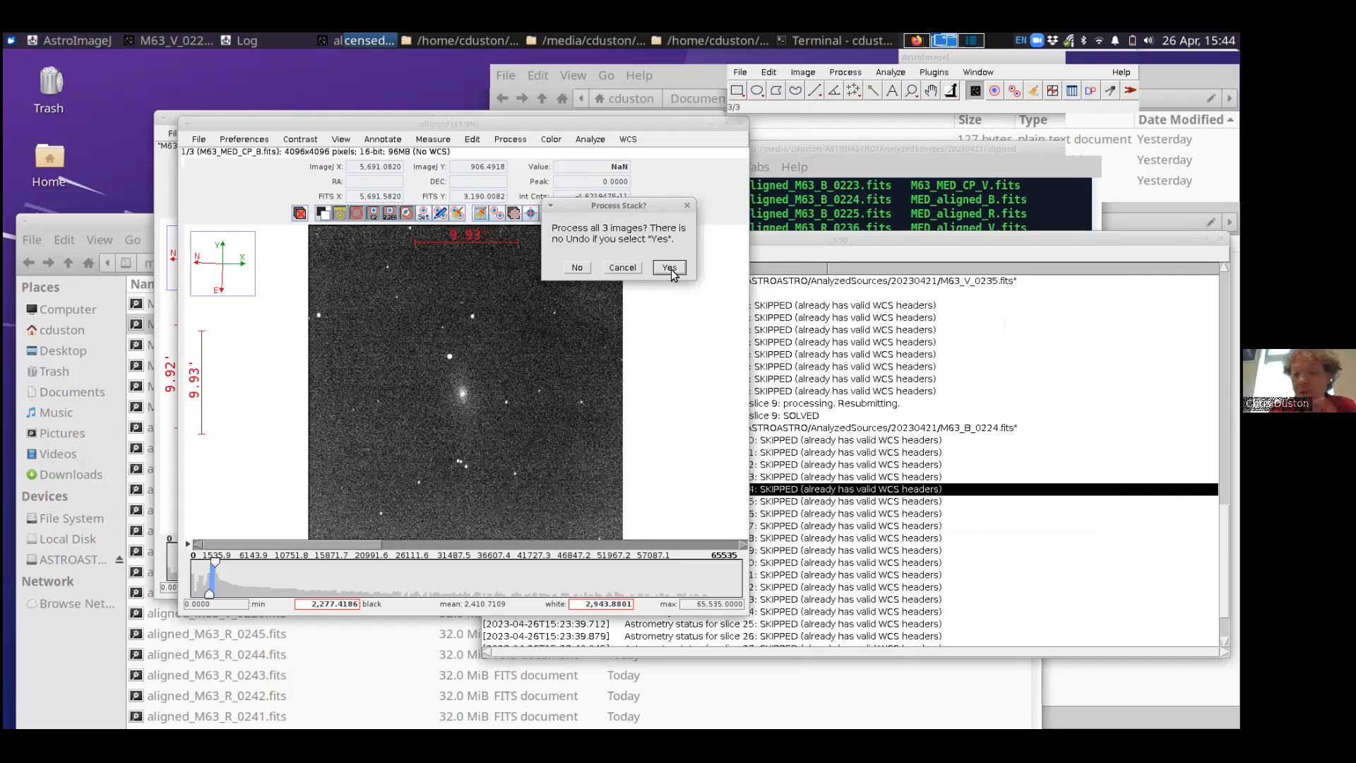
click(623, 269)
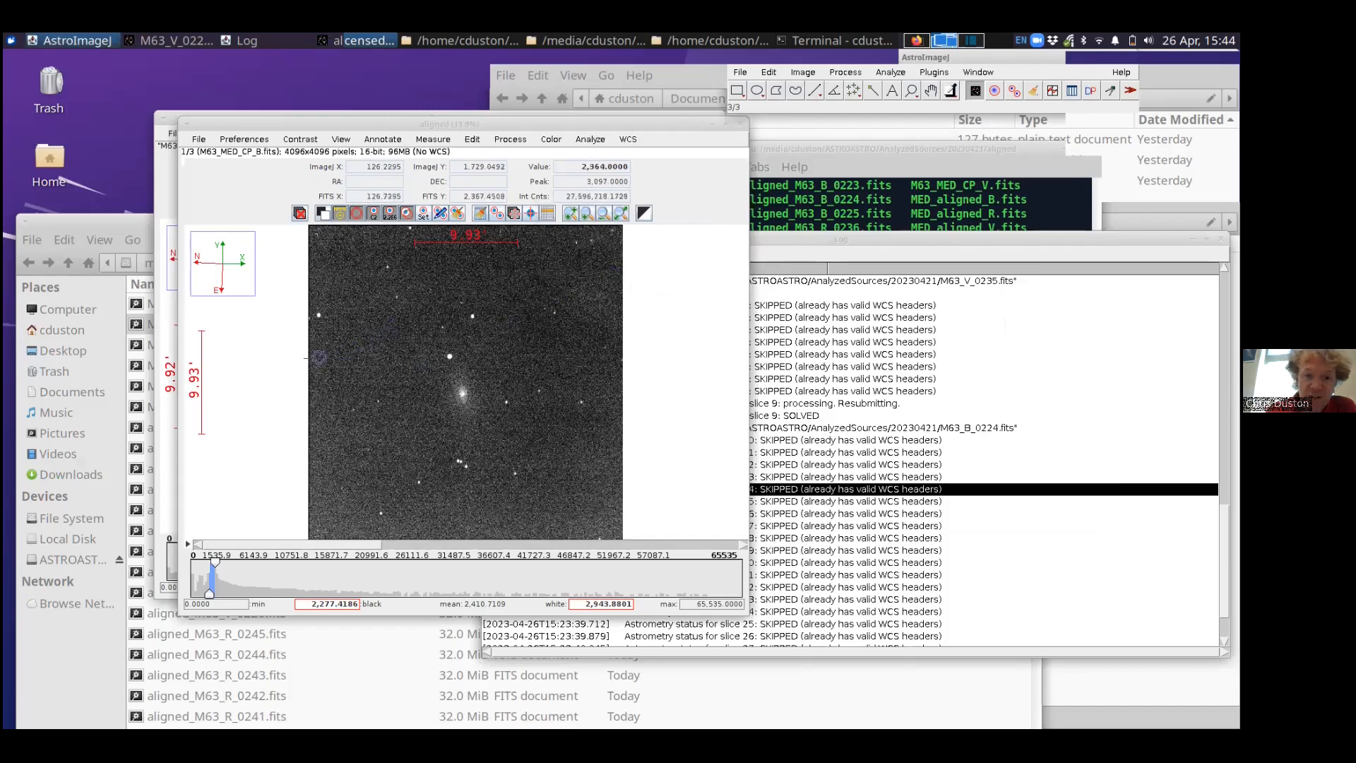
Step: Examine the dark border along the left edge of the median images close up, switching between slices
scroll(305, 354, up, 1)
scroll(305, 354, up, 10)
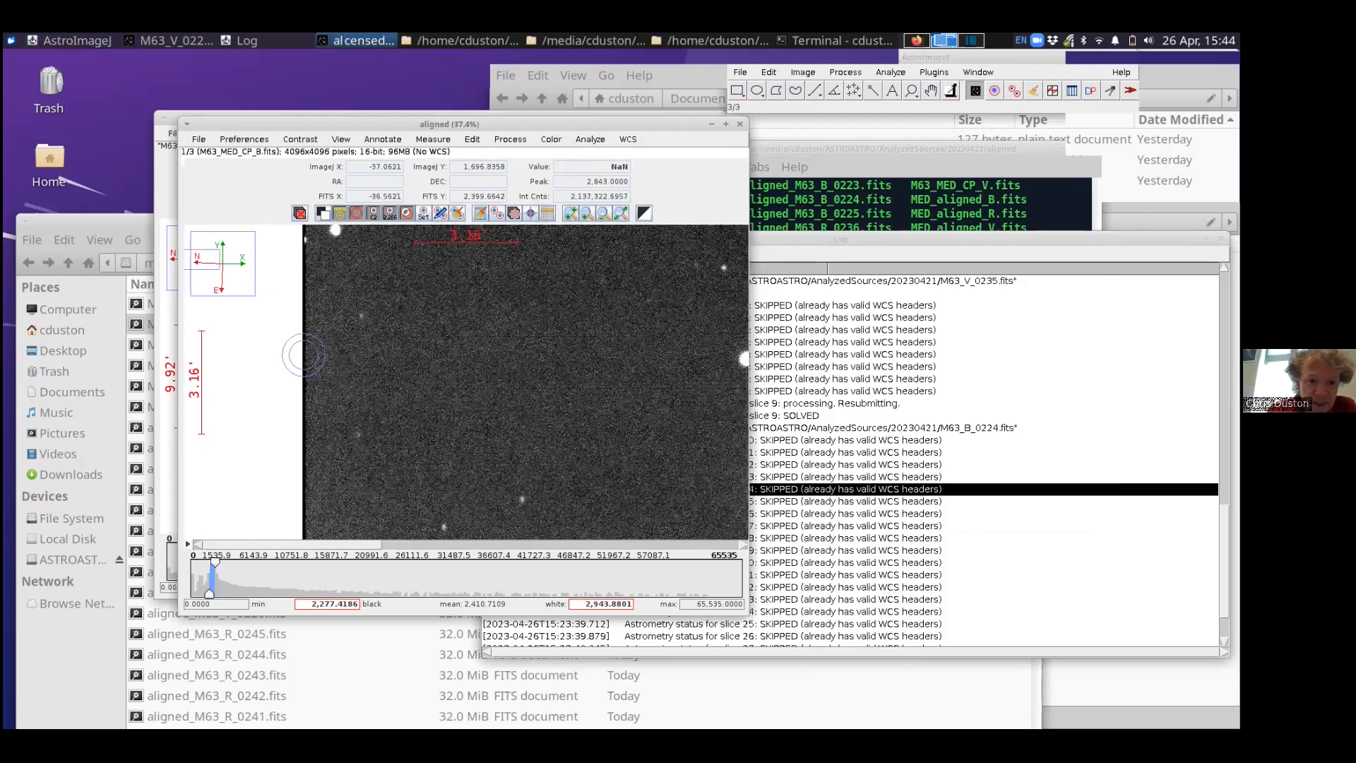
scroll(304, 354, up, 12)
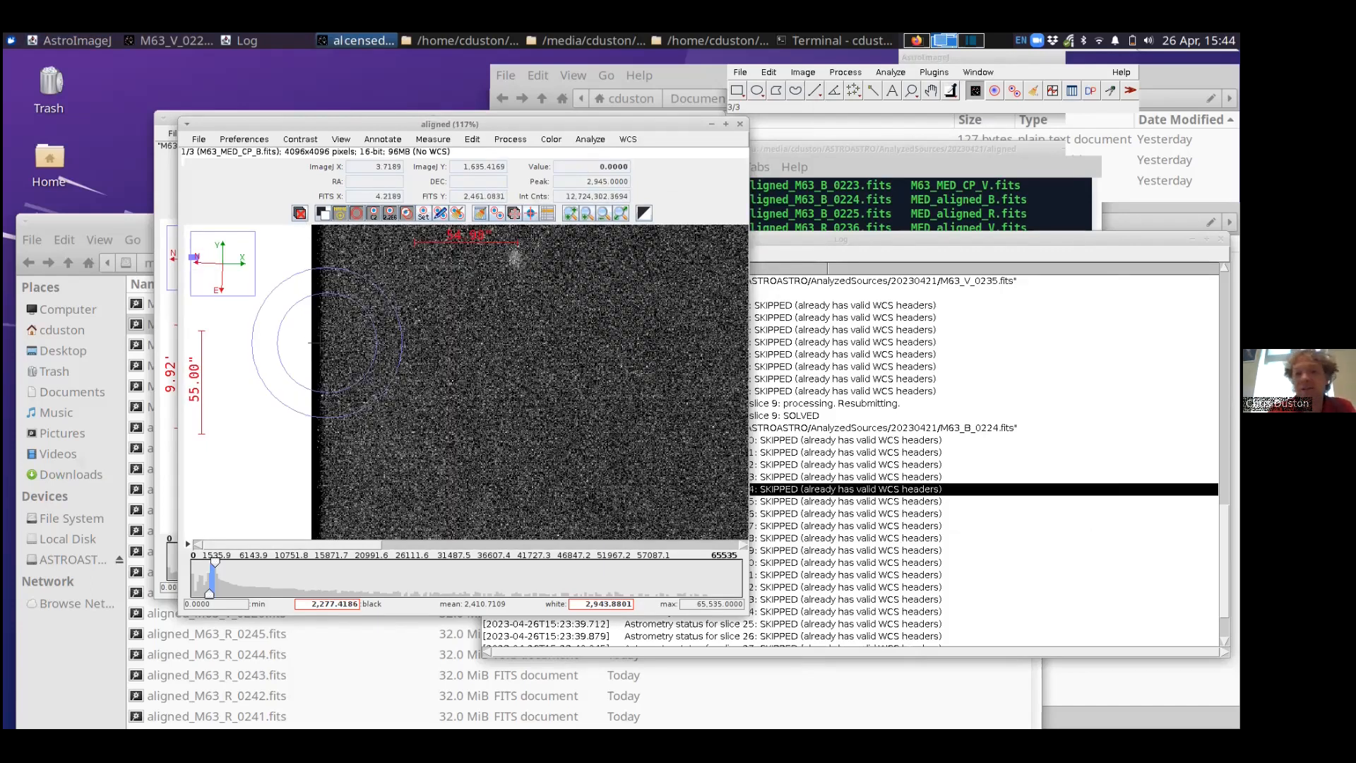
scroll(311, 343, up, 3)
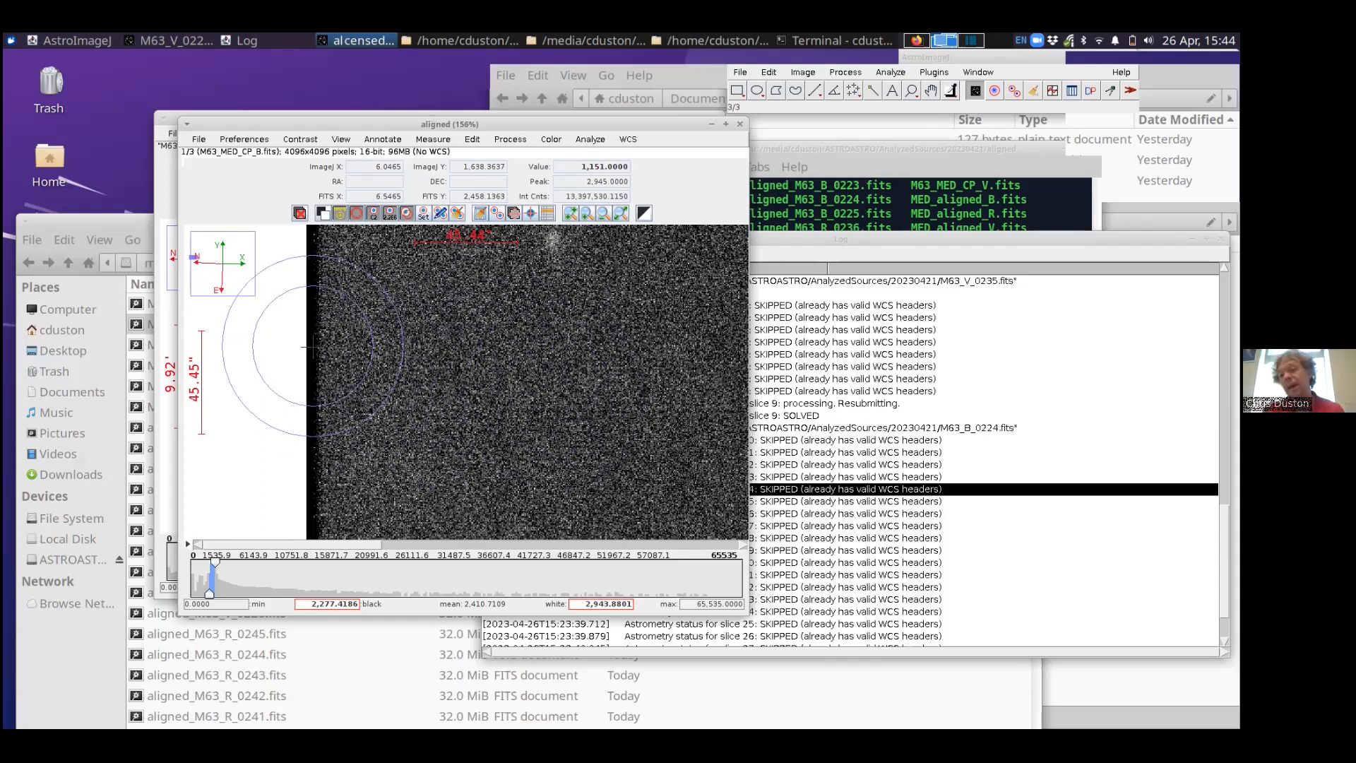
scroll(428, 357, down, 2)
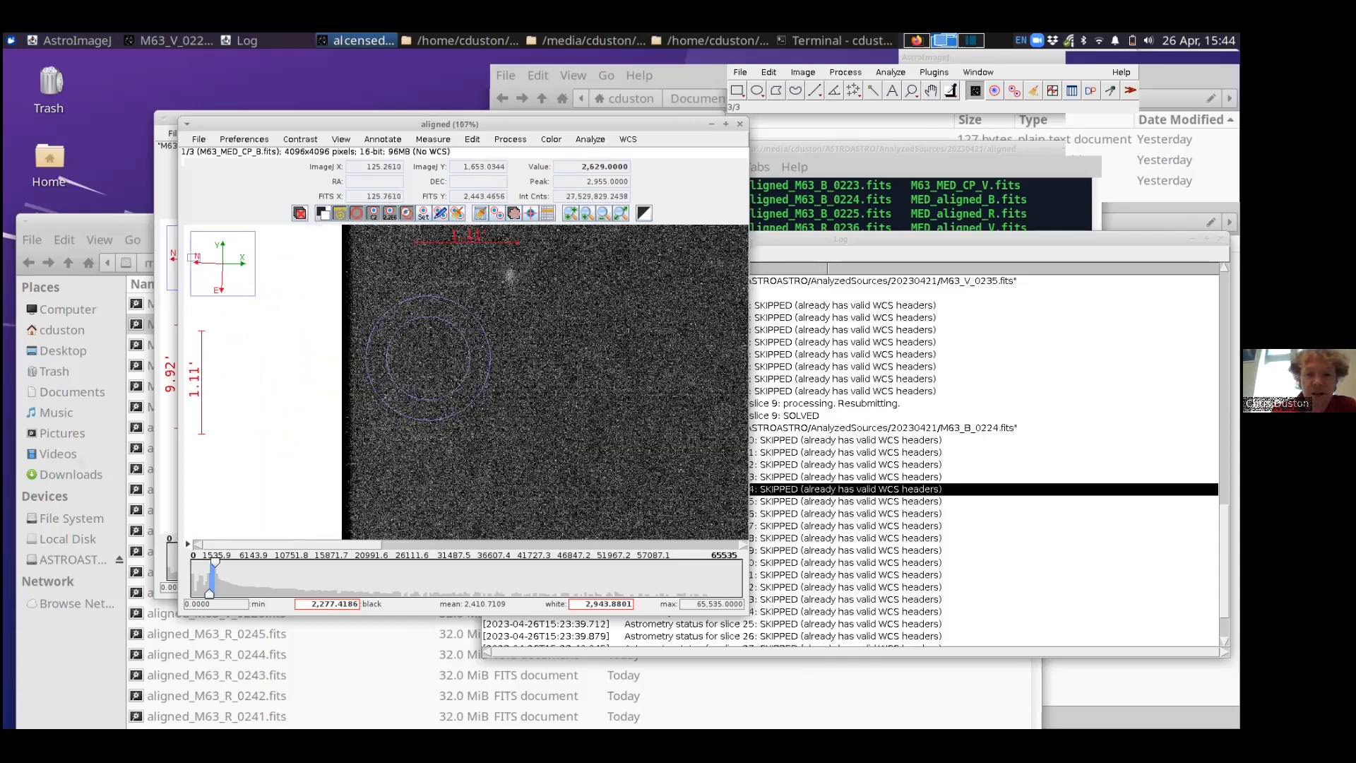
scroll(428, 358, down, 5)
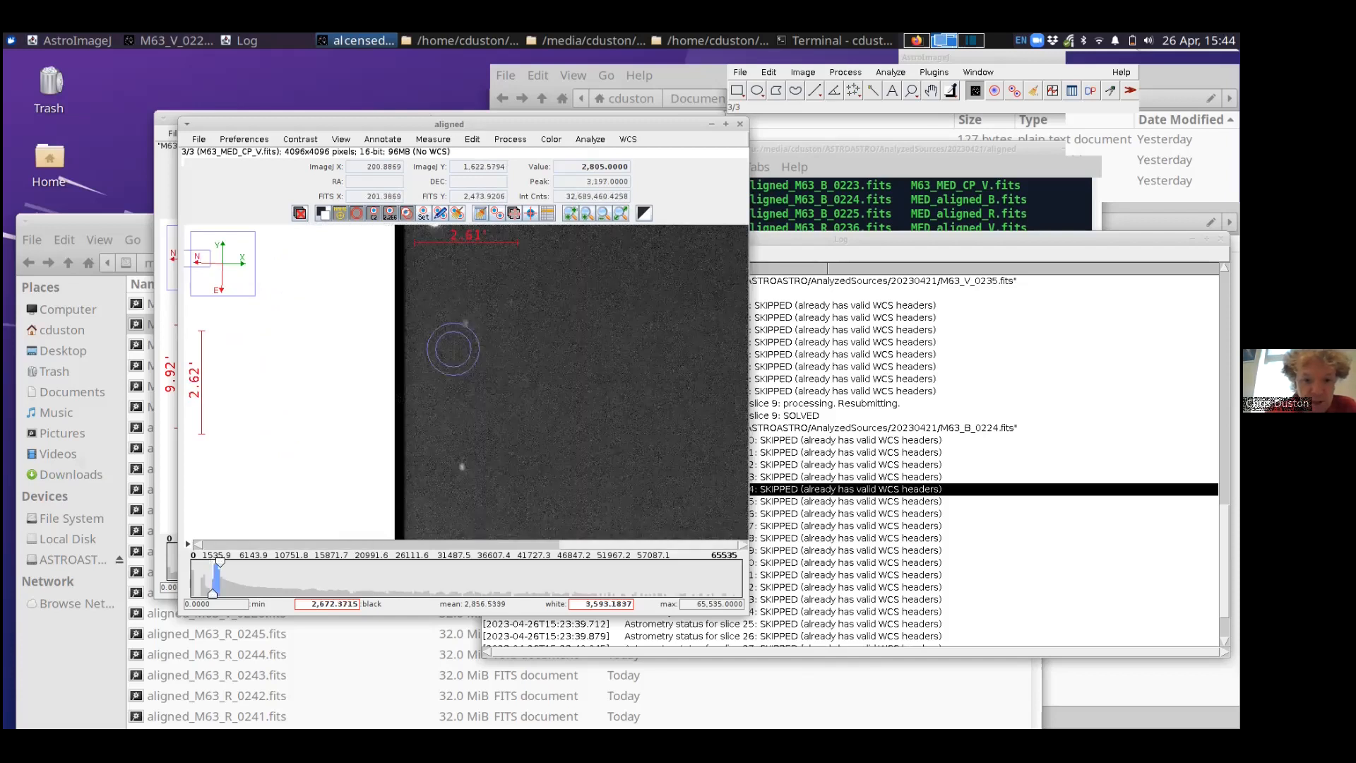
key(Left)
key(Left)
scroll(487, 343, down, 5)
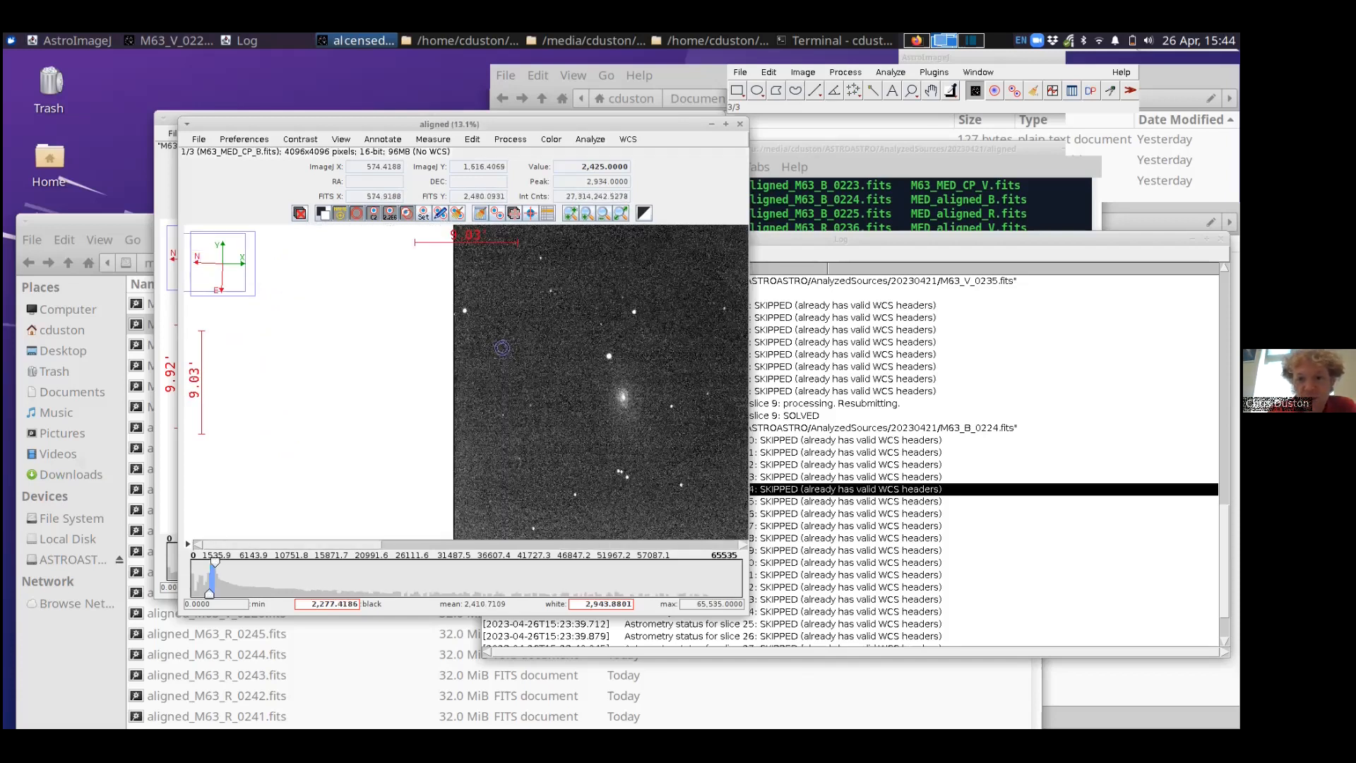
scroll(502, 347, down, 1)
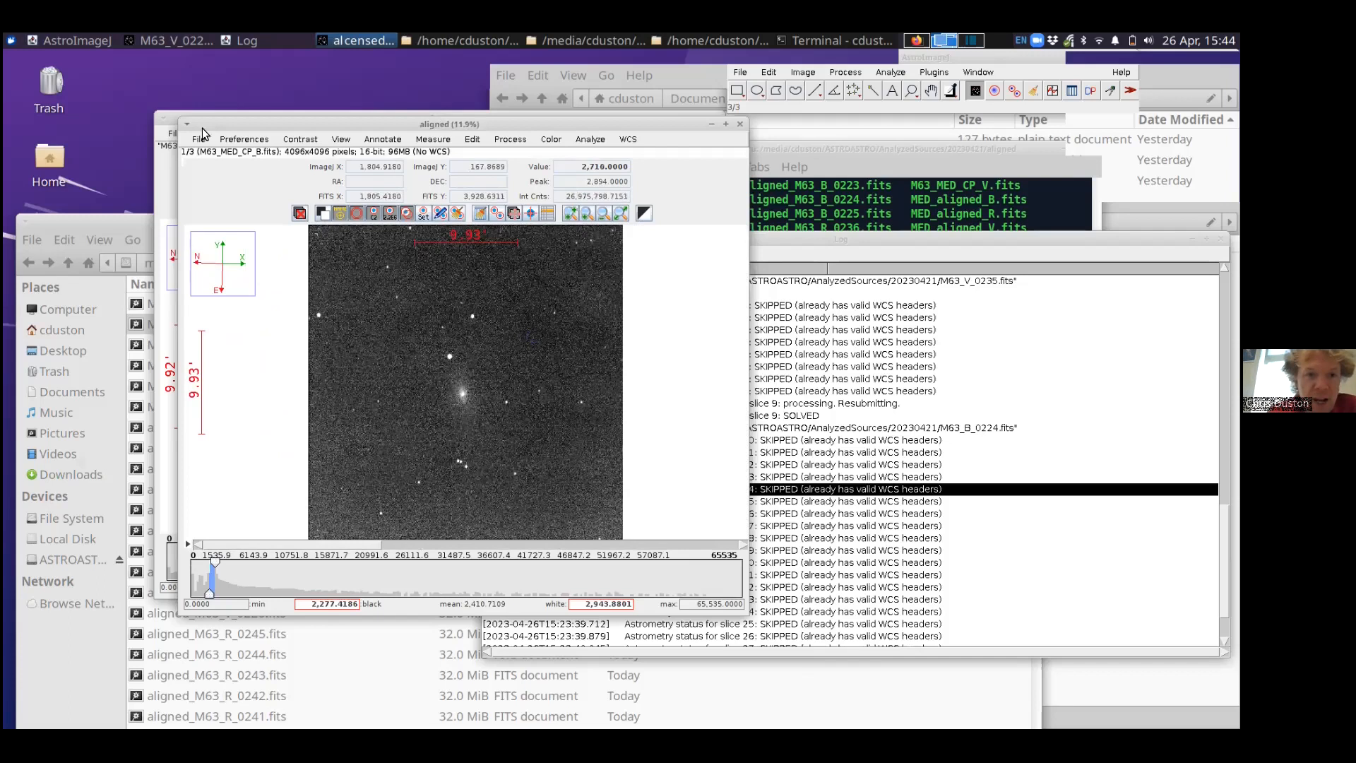
Step: Crop the three-image stack to a rectangle just inside the dark borders, about 3978 x 3937 pixels
click(736, 97)
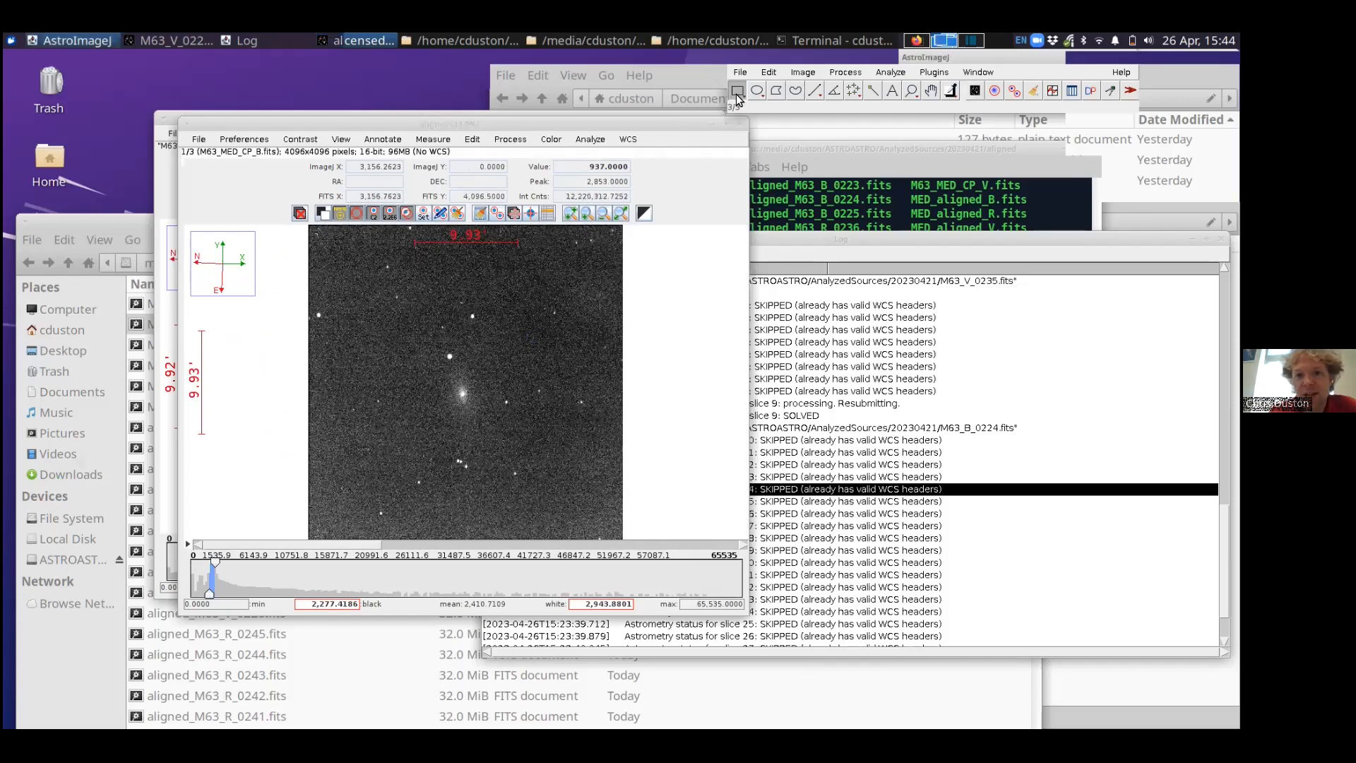
drag(313, 233, 618, 536)
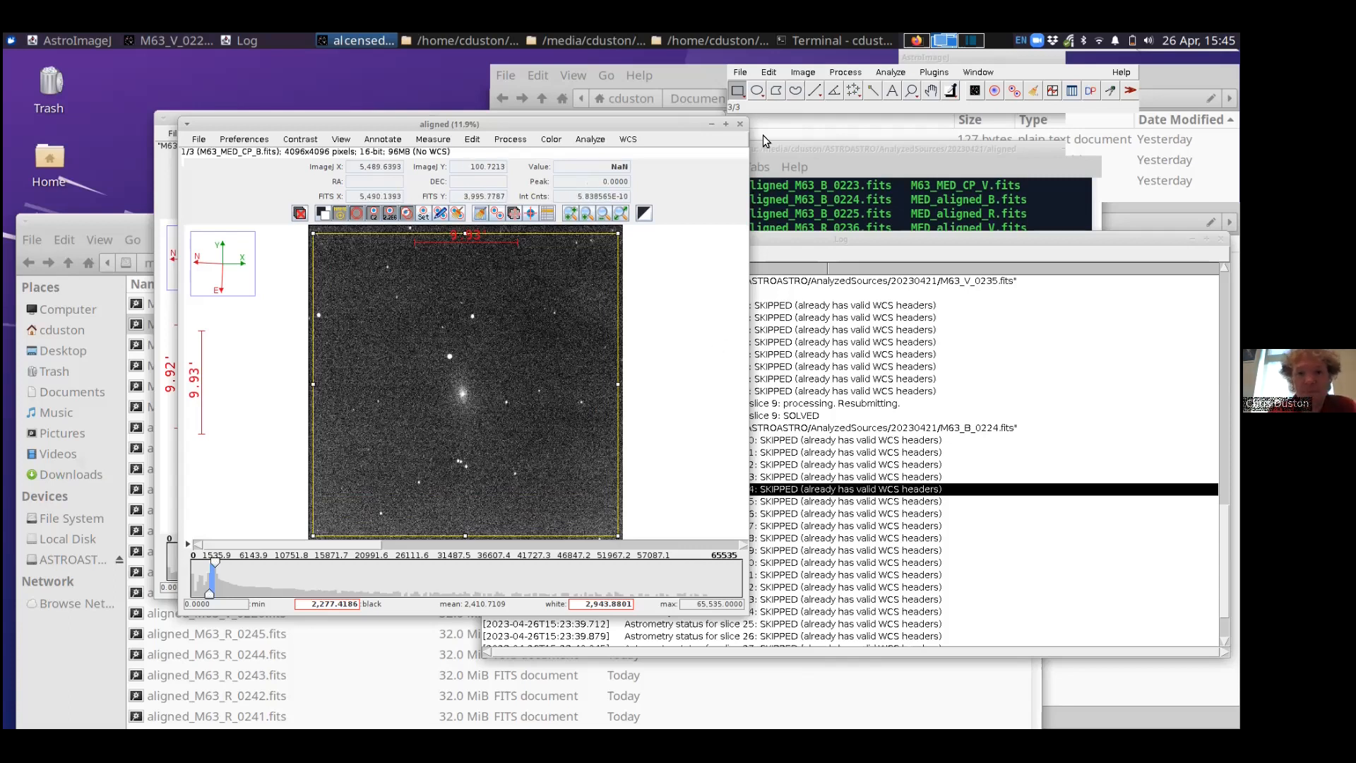
click(768, 74)
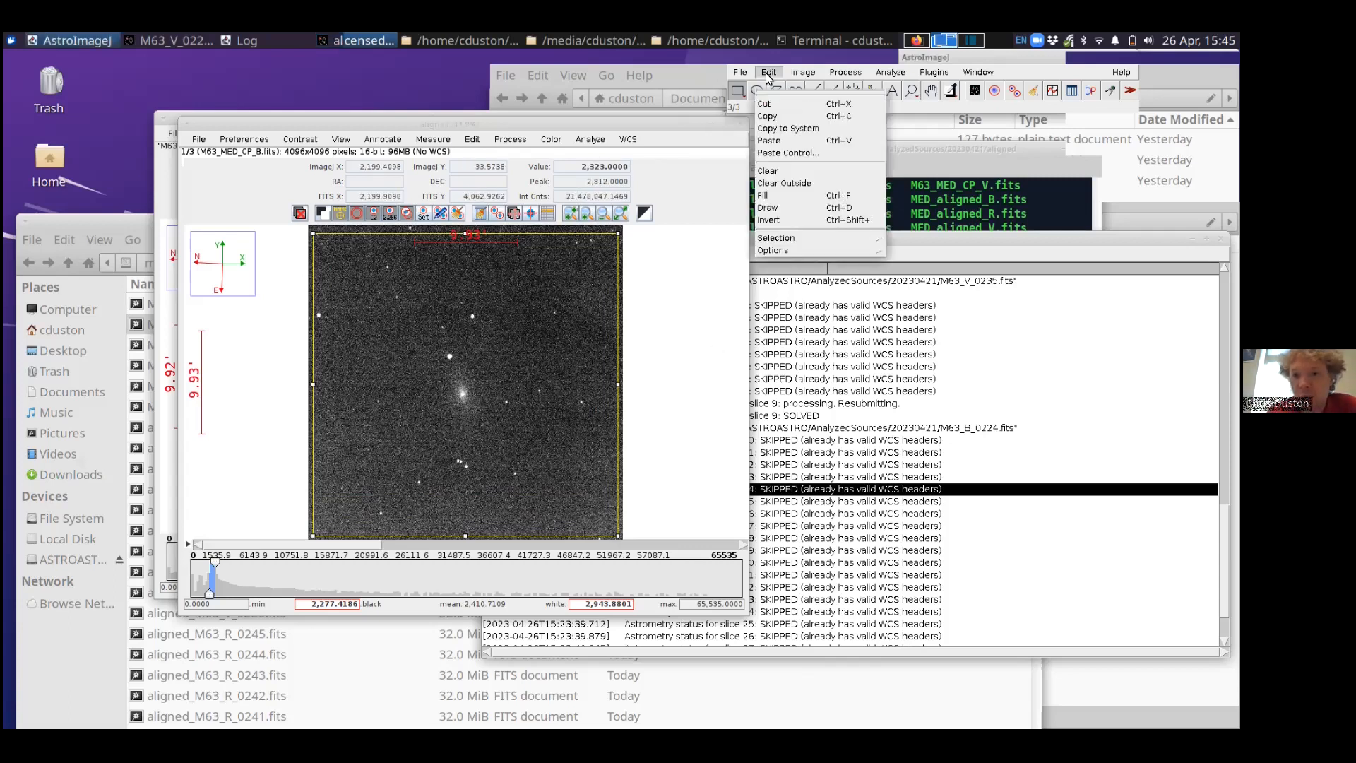
mouse_move(801, 77)
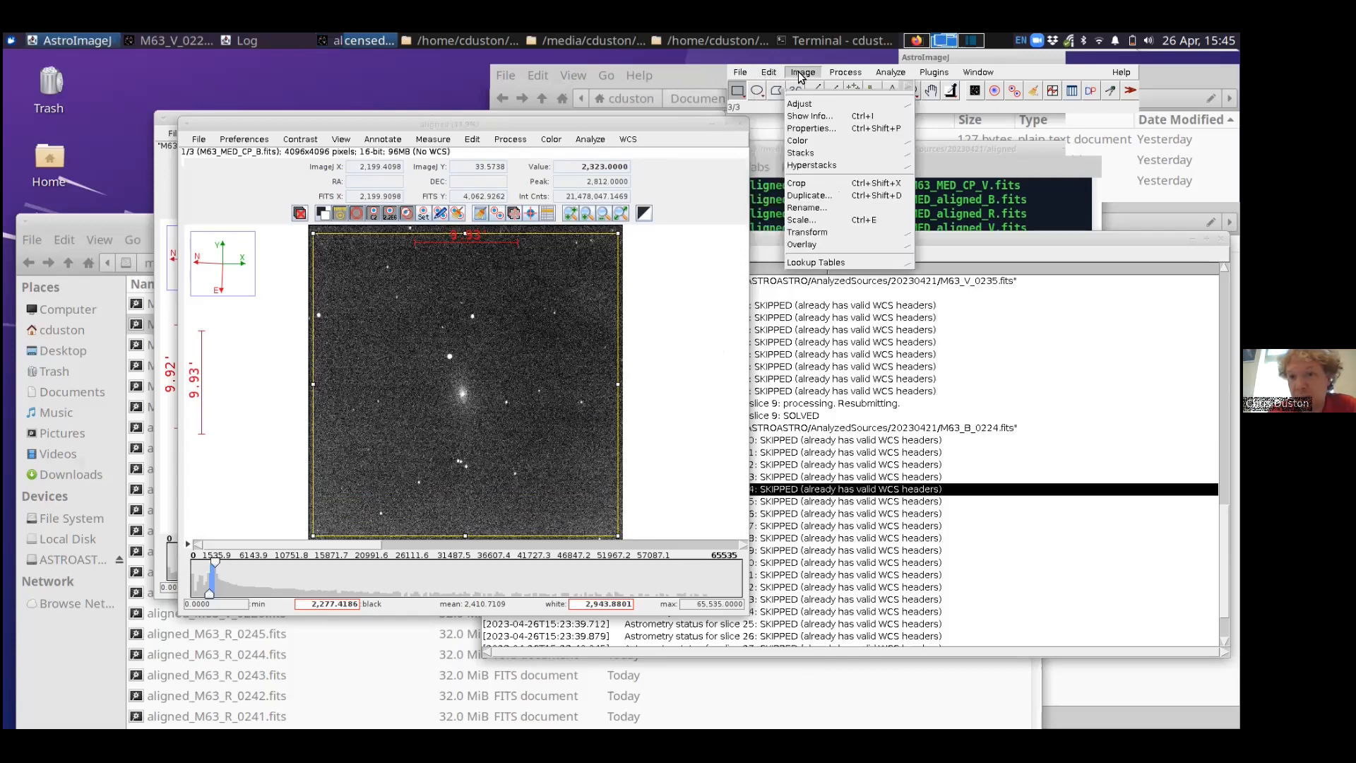
click(810, 183)
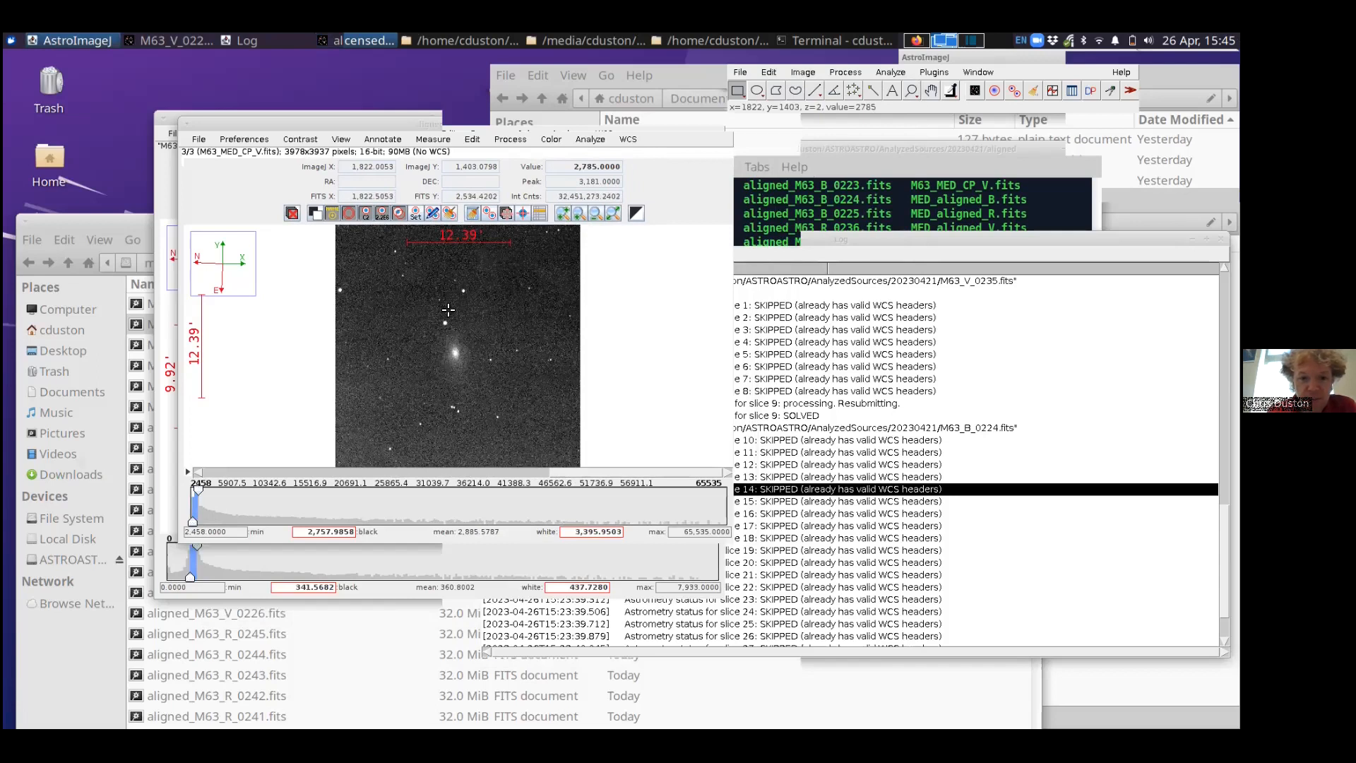
Step: Step back and forth through the cropped B, R and V slices to check their edges and alignment
key(Left)
key(Left)
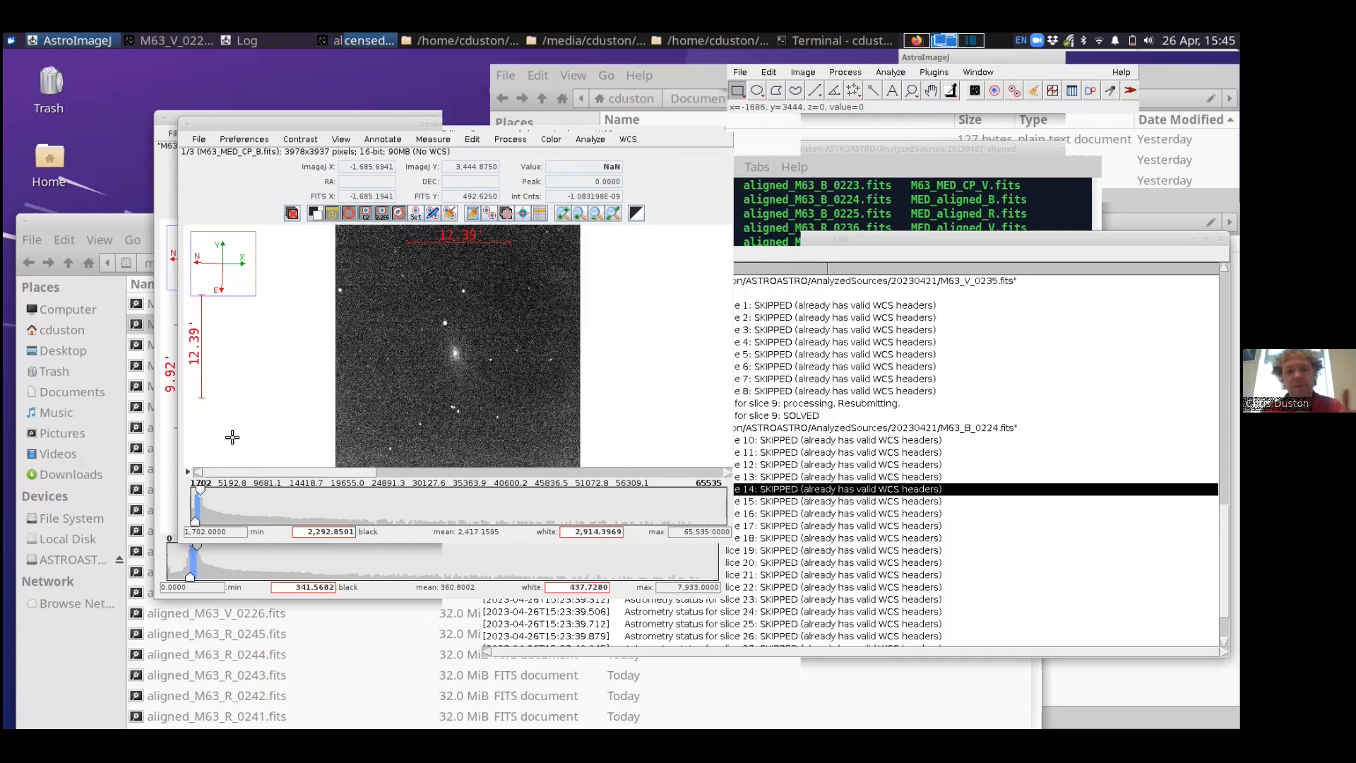
key(Right)
key(Right)
key(Left)
key(Right)
key(Left)
key(Right)
key(Left)
key(Left)
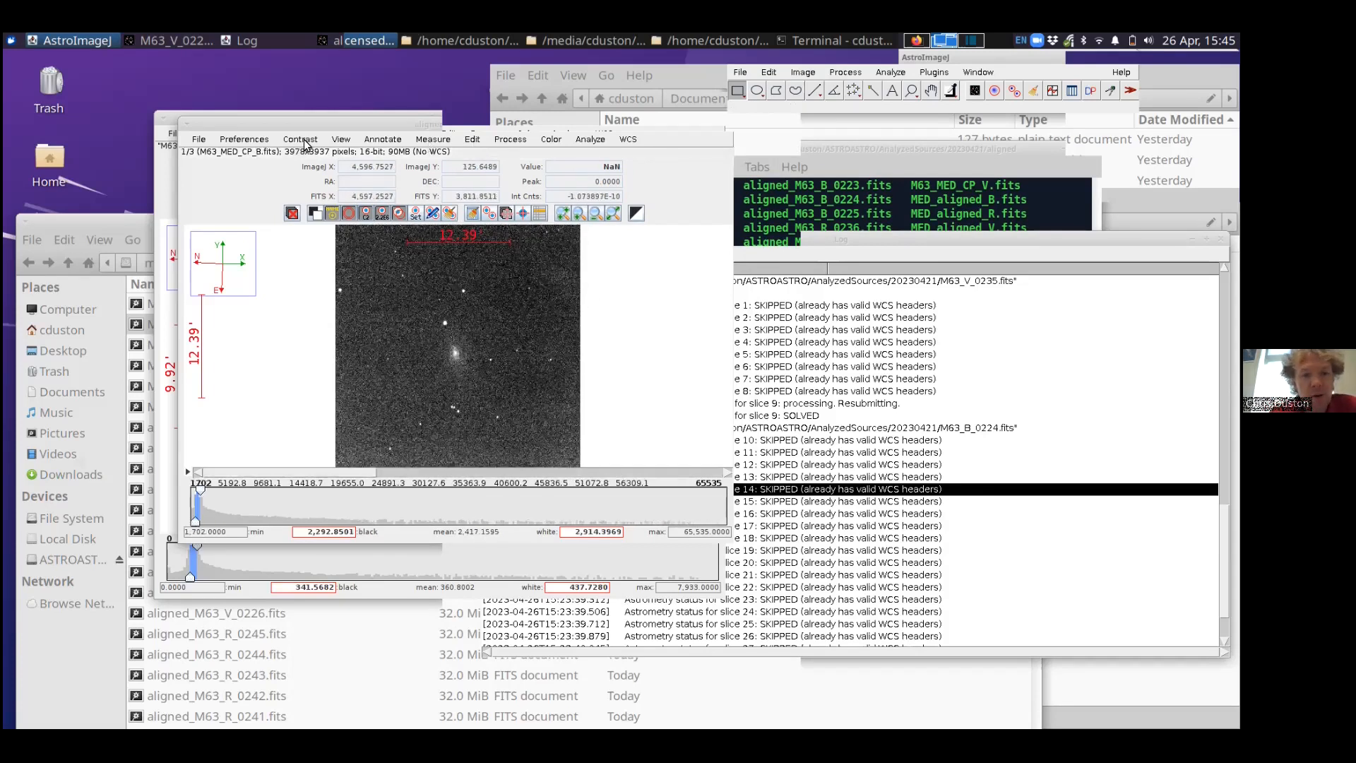
Step: Apply the Log math operation to all three images of the cropped M63 stack
click(802, 74)
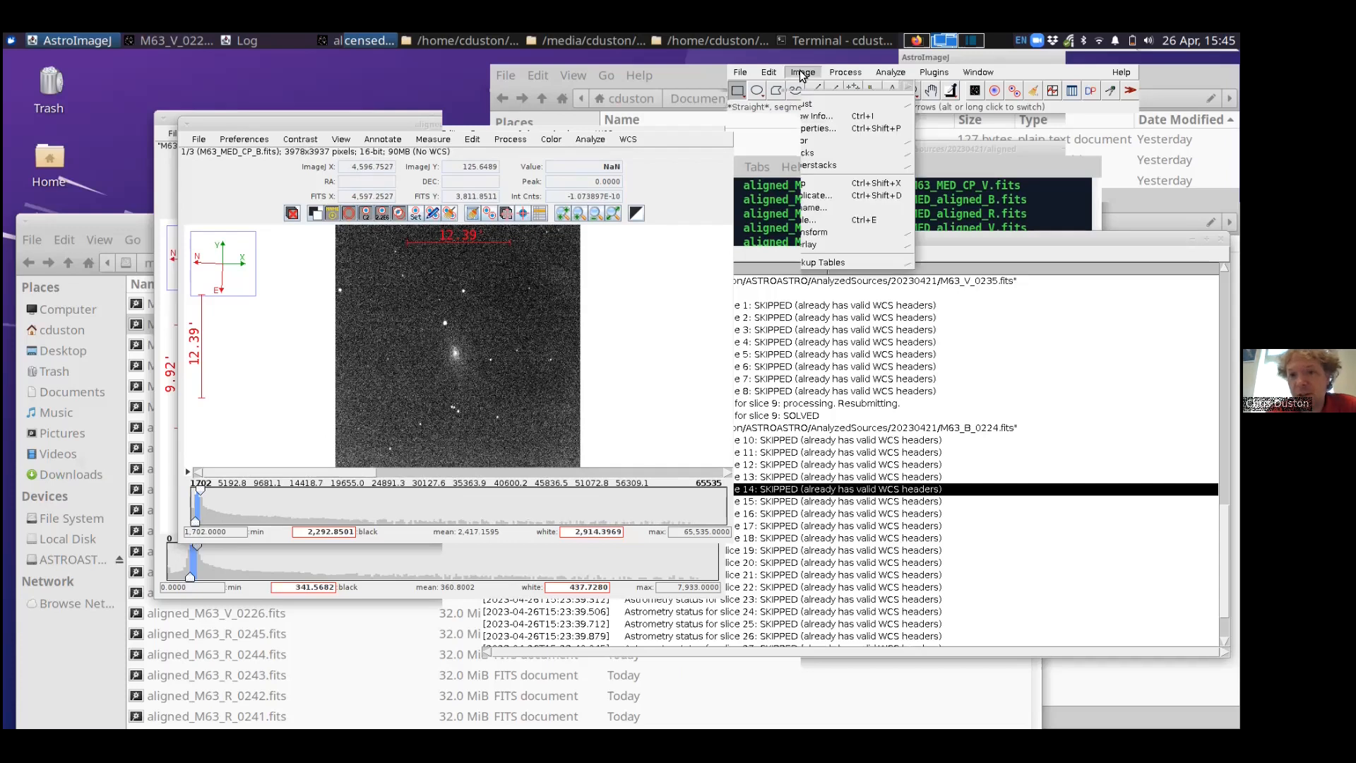
mouse_move(844, 74)
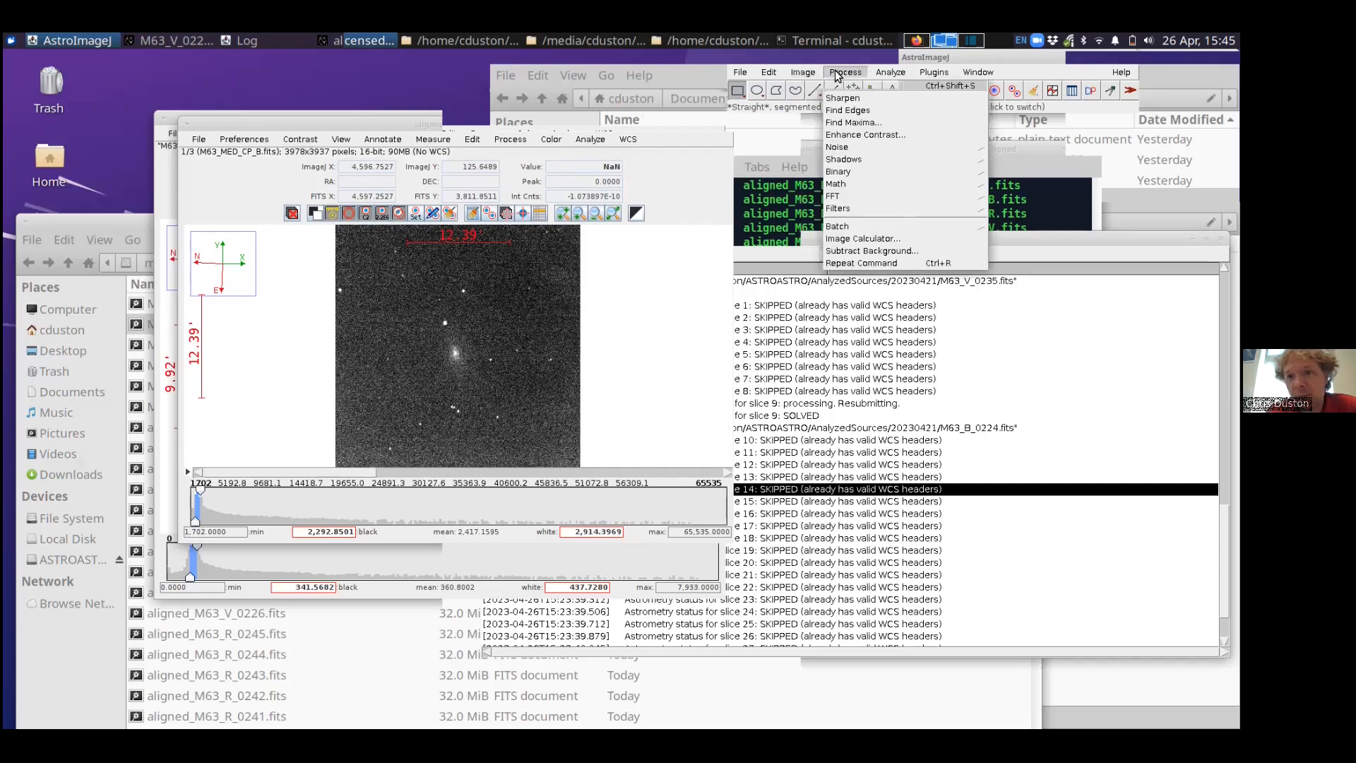
click(839, 182)
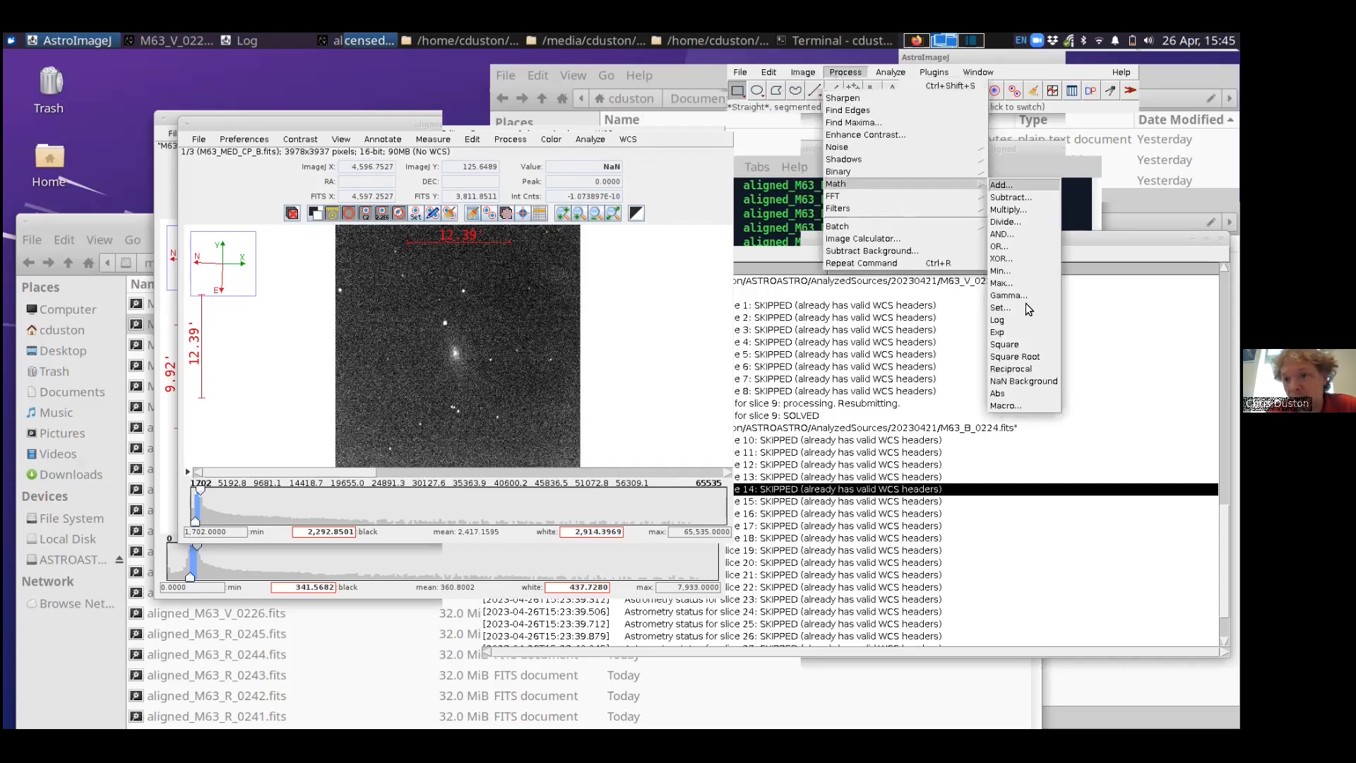
click(1006, 323)
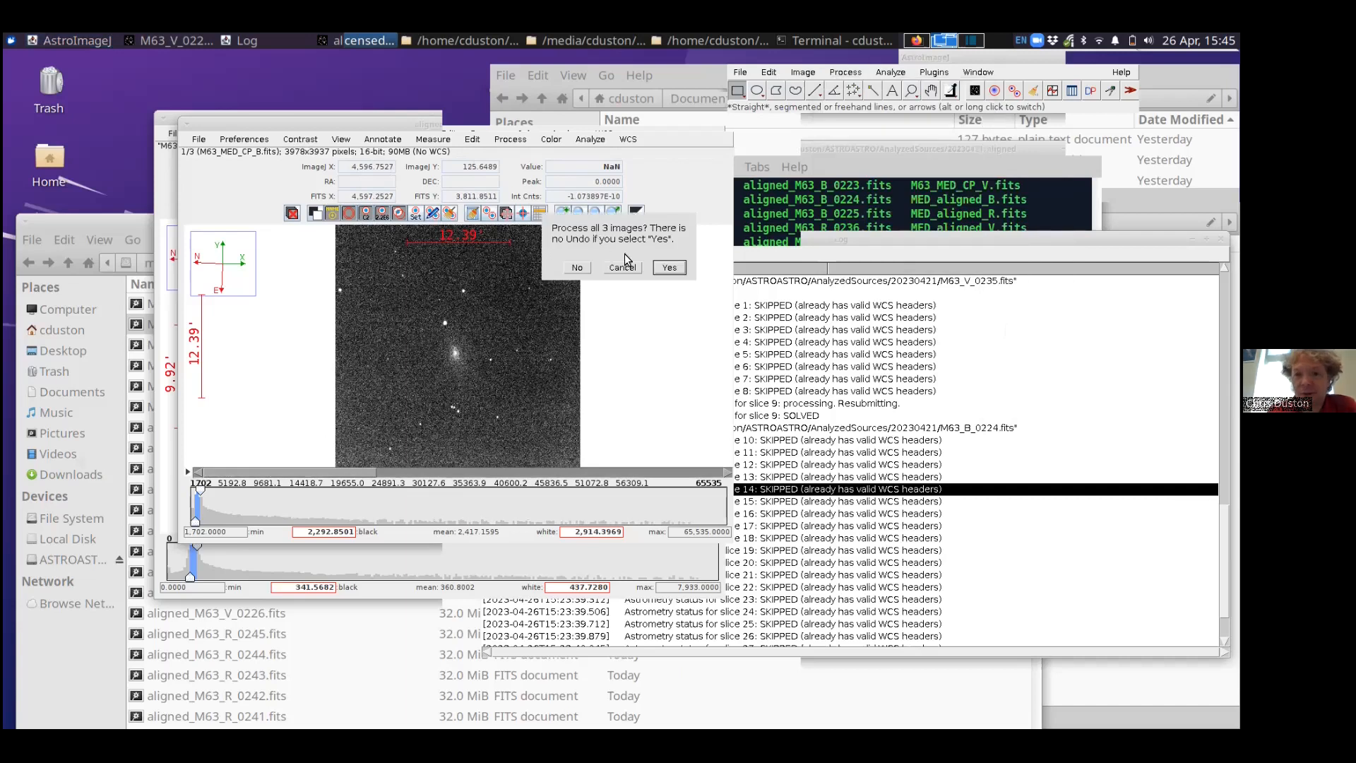
click(669, 269)
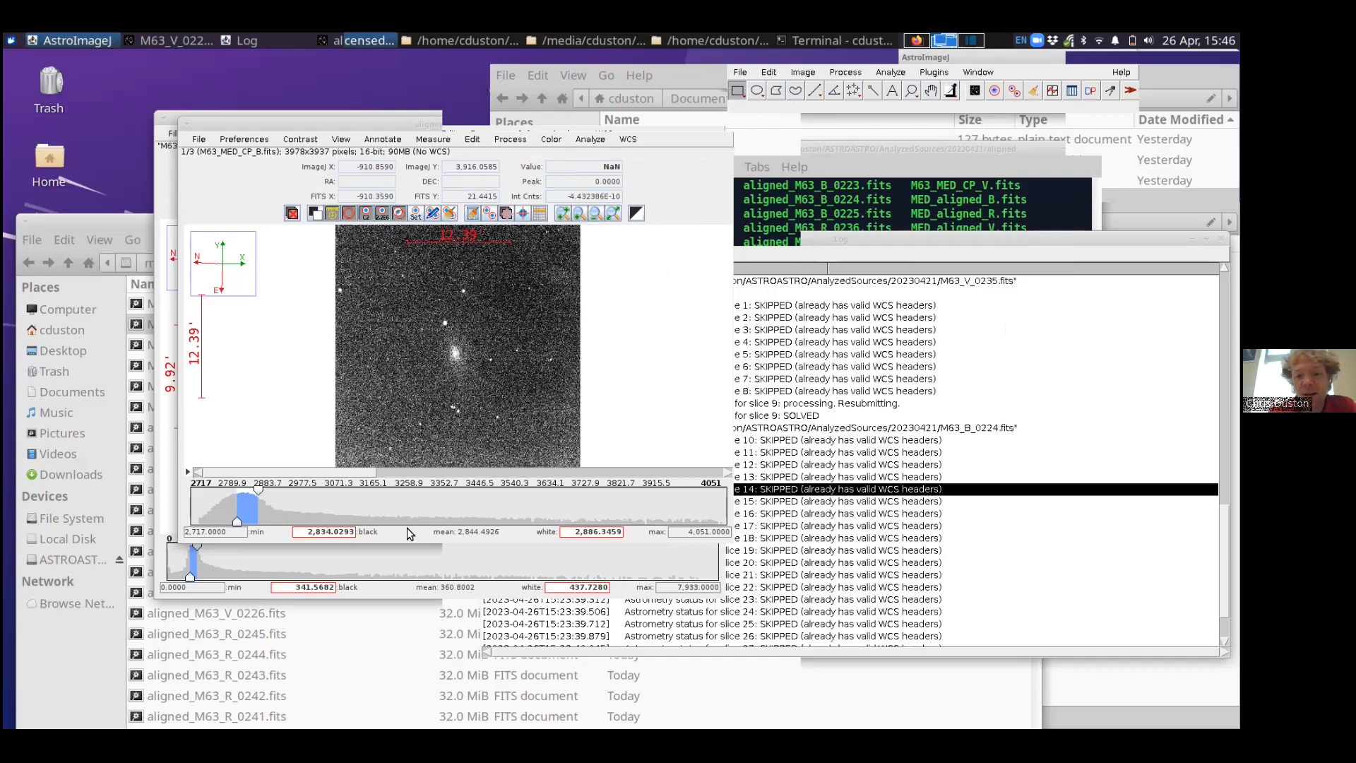
Step: Step back and forth through the log-scaled B, R and V slices to compare them
key(Right)
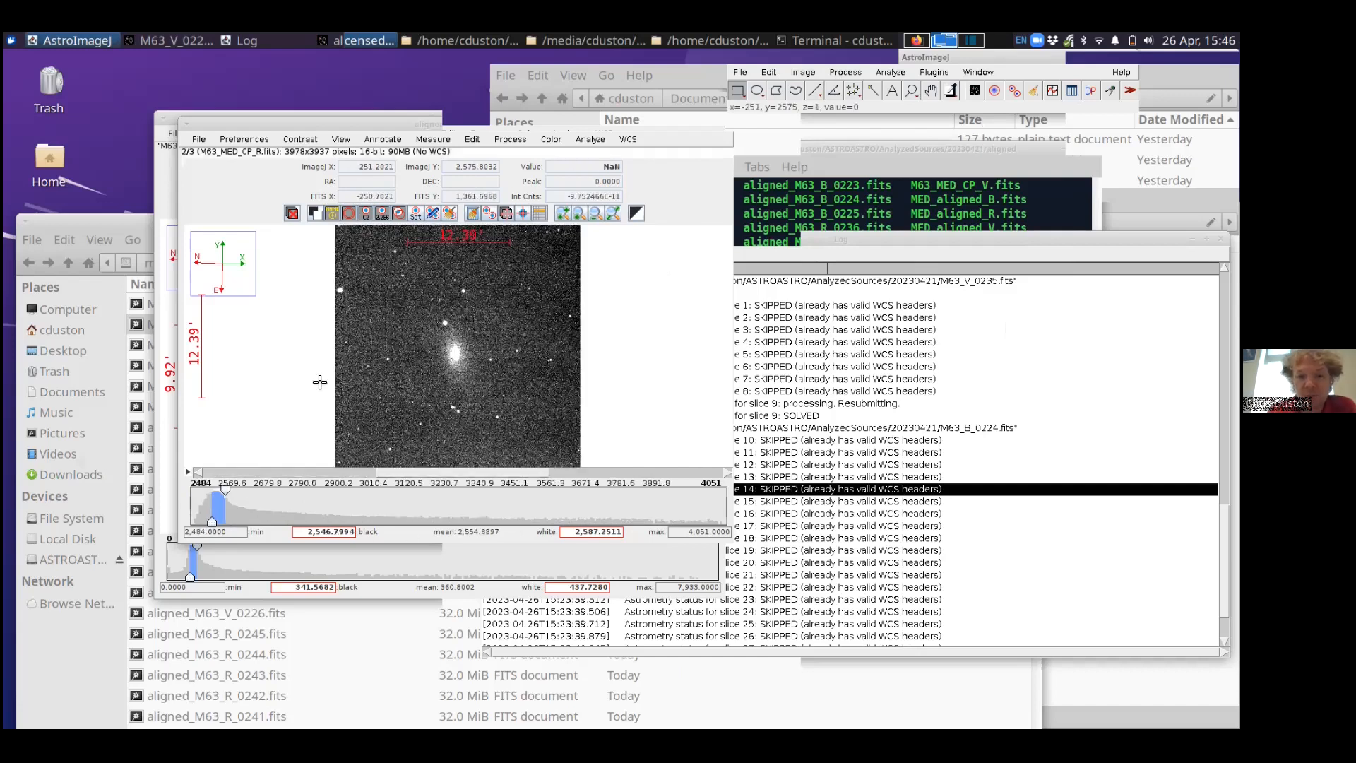
key(Right)
key(Left)
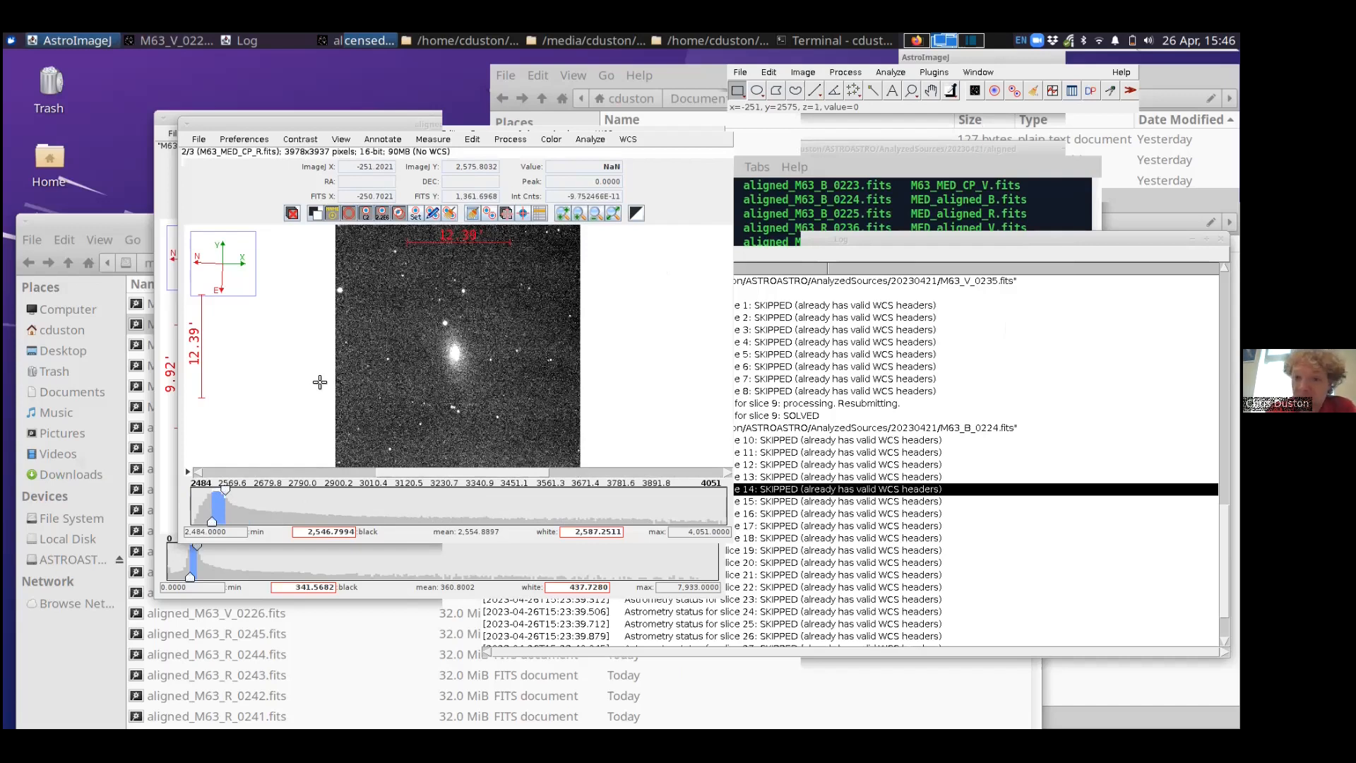
key(Left)
key(Right)
key(Left)
key(Right)
key(Left)
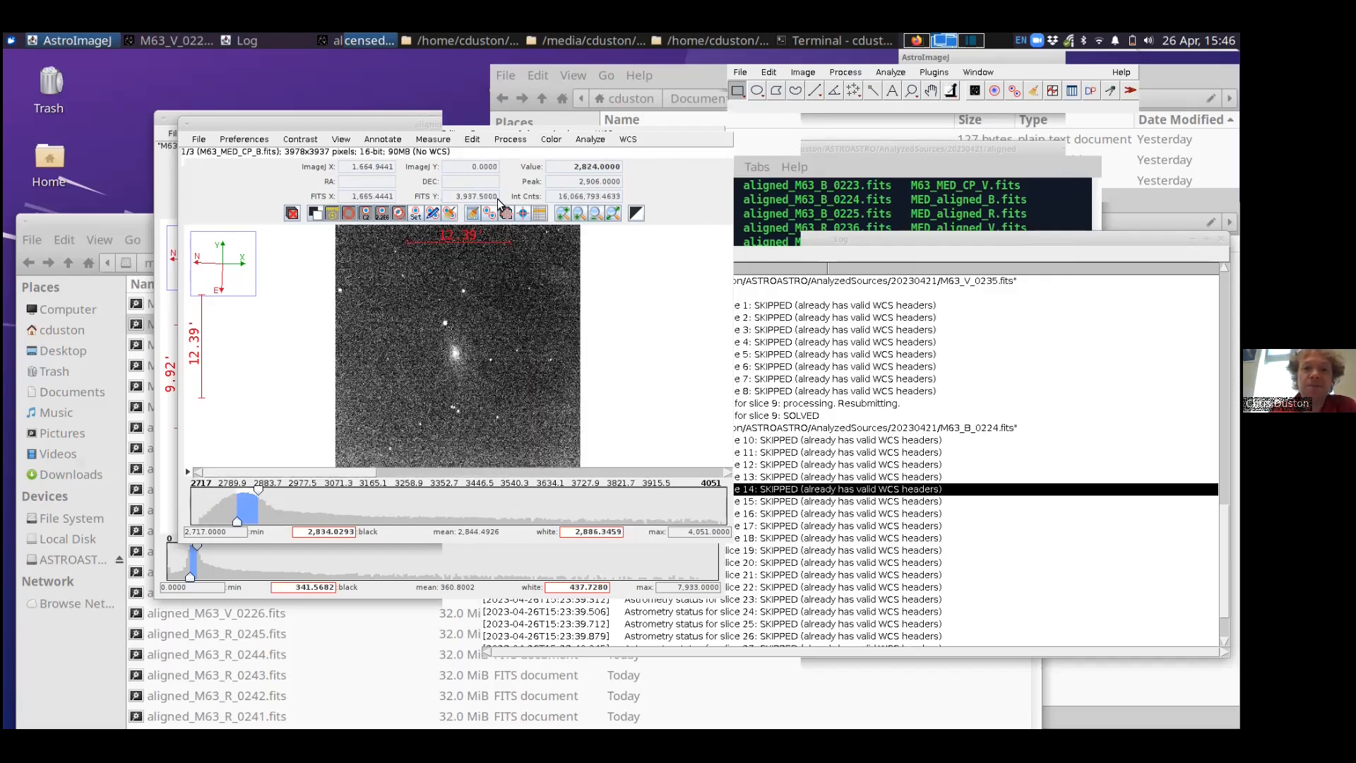
Step: Convert the three-slice stack to a composite image and set the channel display mode to Color
click(510, 141)
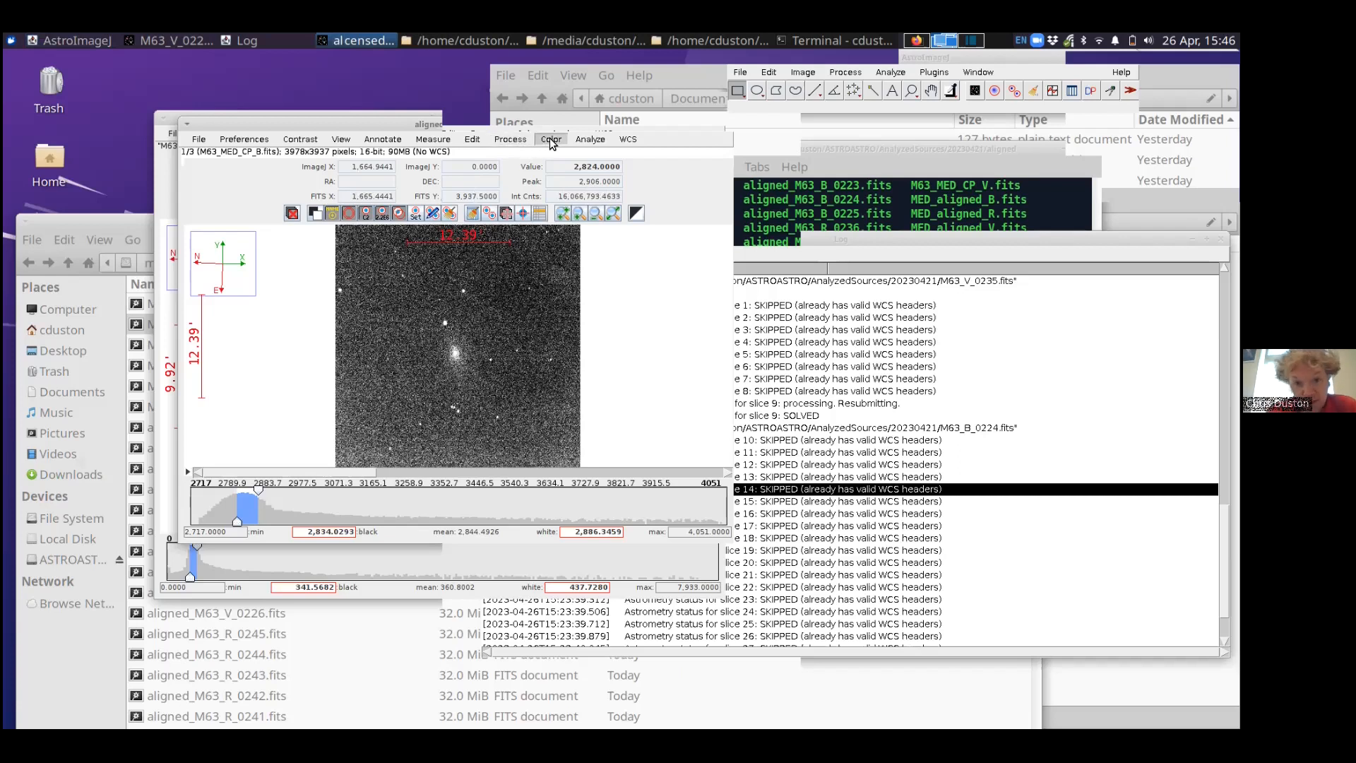
click(585, 226)
click(659, 259)
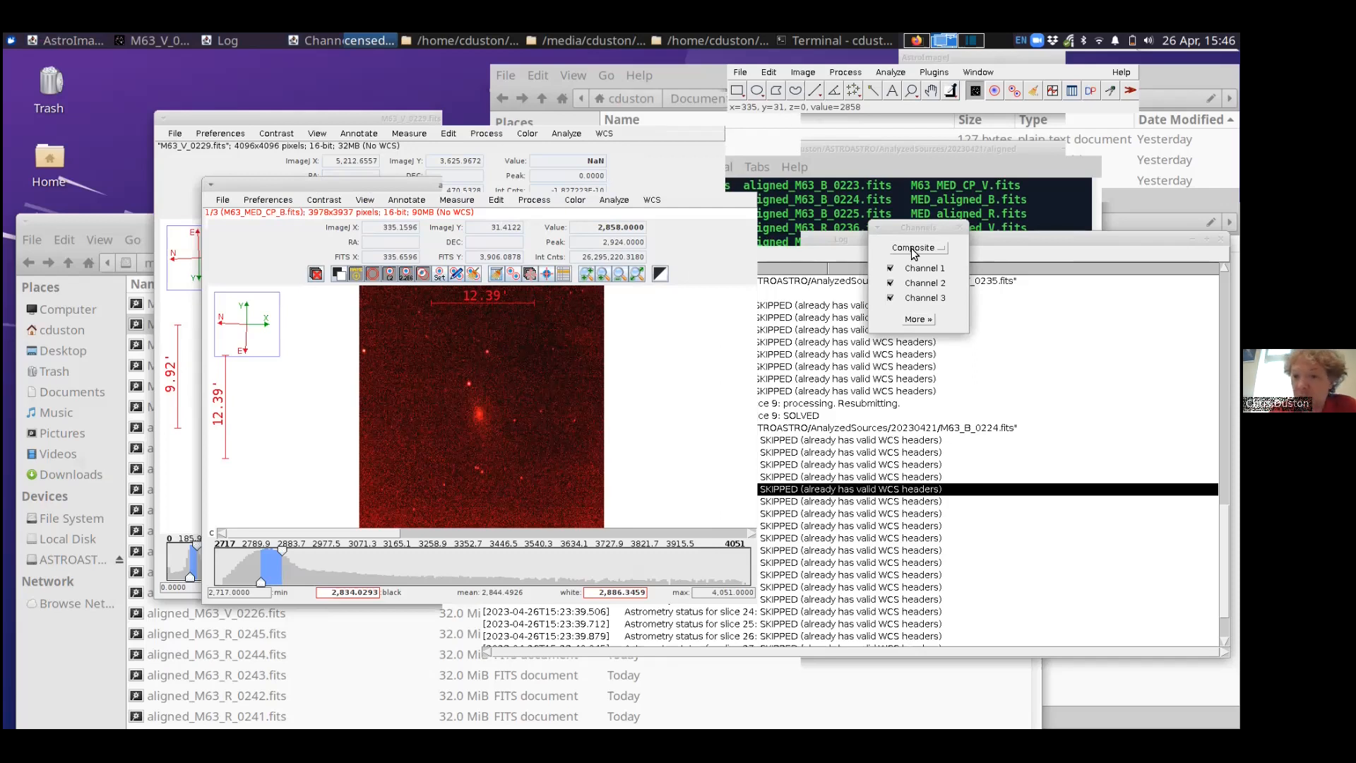
click(934, 248)
click(904, 274)
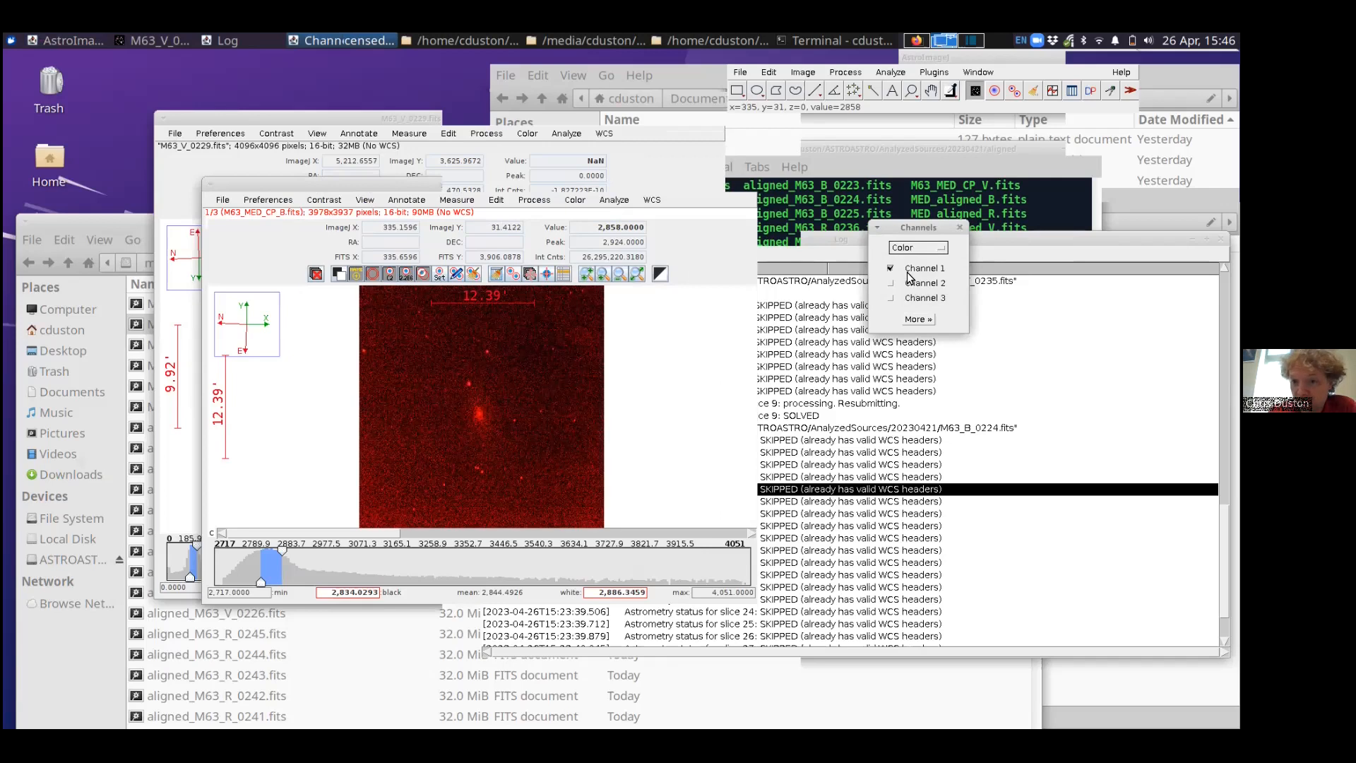
Step: View the channels one at a time, return to channel 1 (the B image) and assign it the blue colour
click(890, 283)
click(891, 298)
click(892, 283)
click(930, 268)
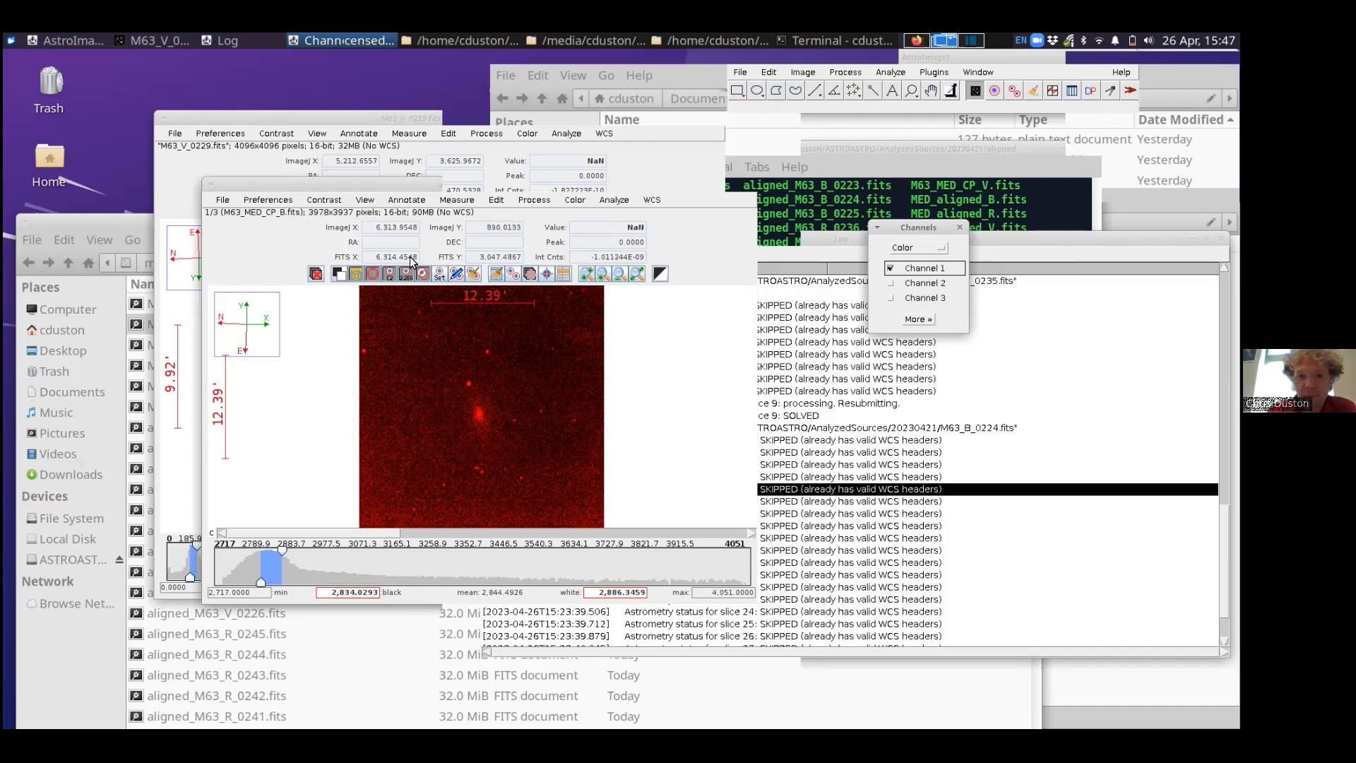
click(920, 322)
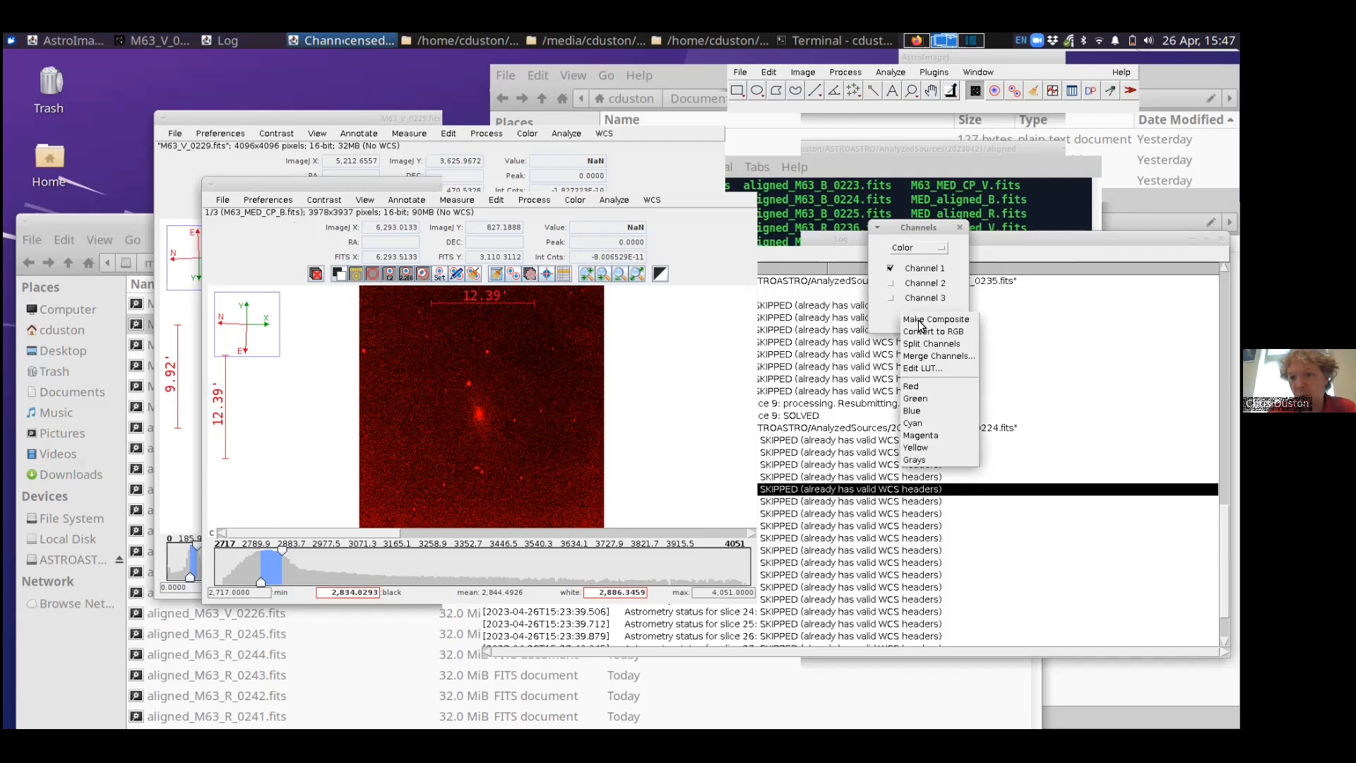
click(923, 411)
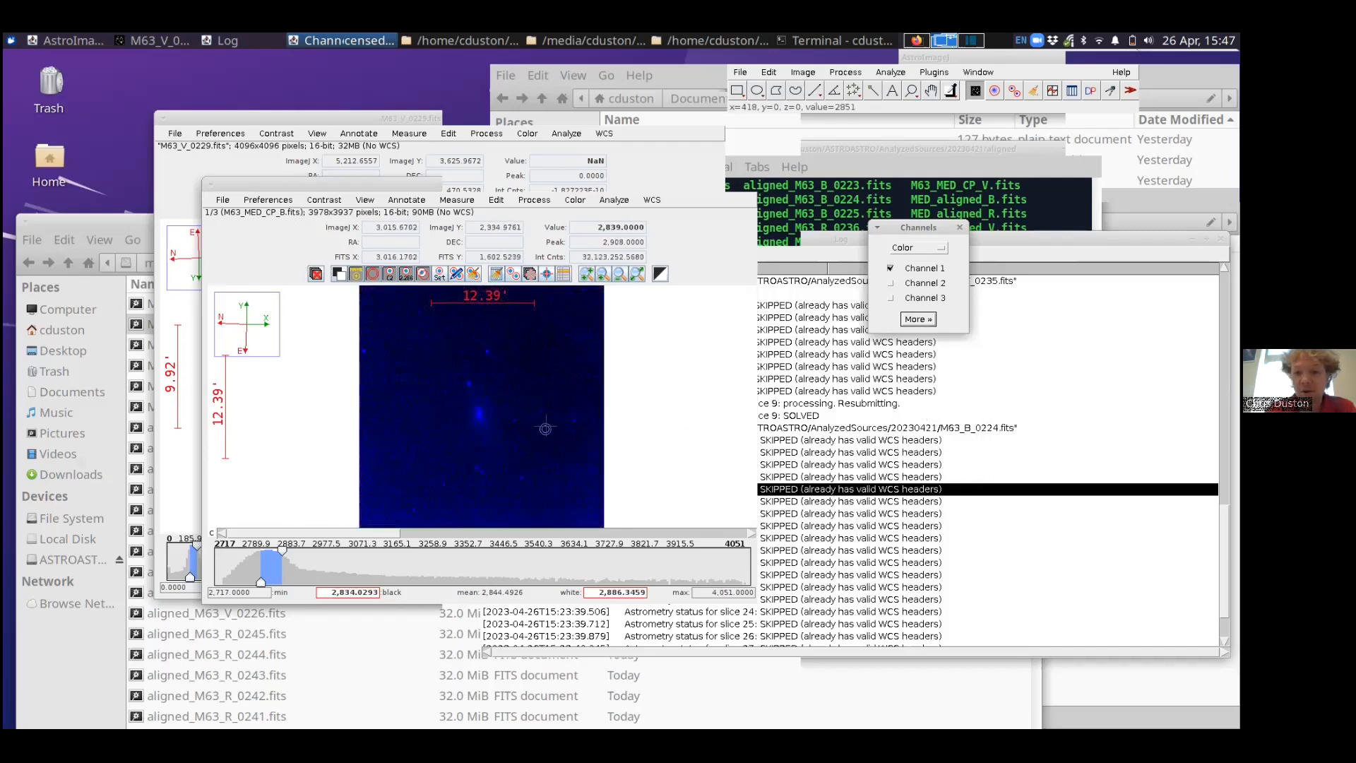
Step: Assign red to channel 2 (the R image) and green to channel 3 (the V image)
click(898, 284)
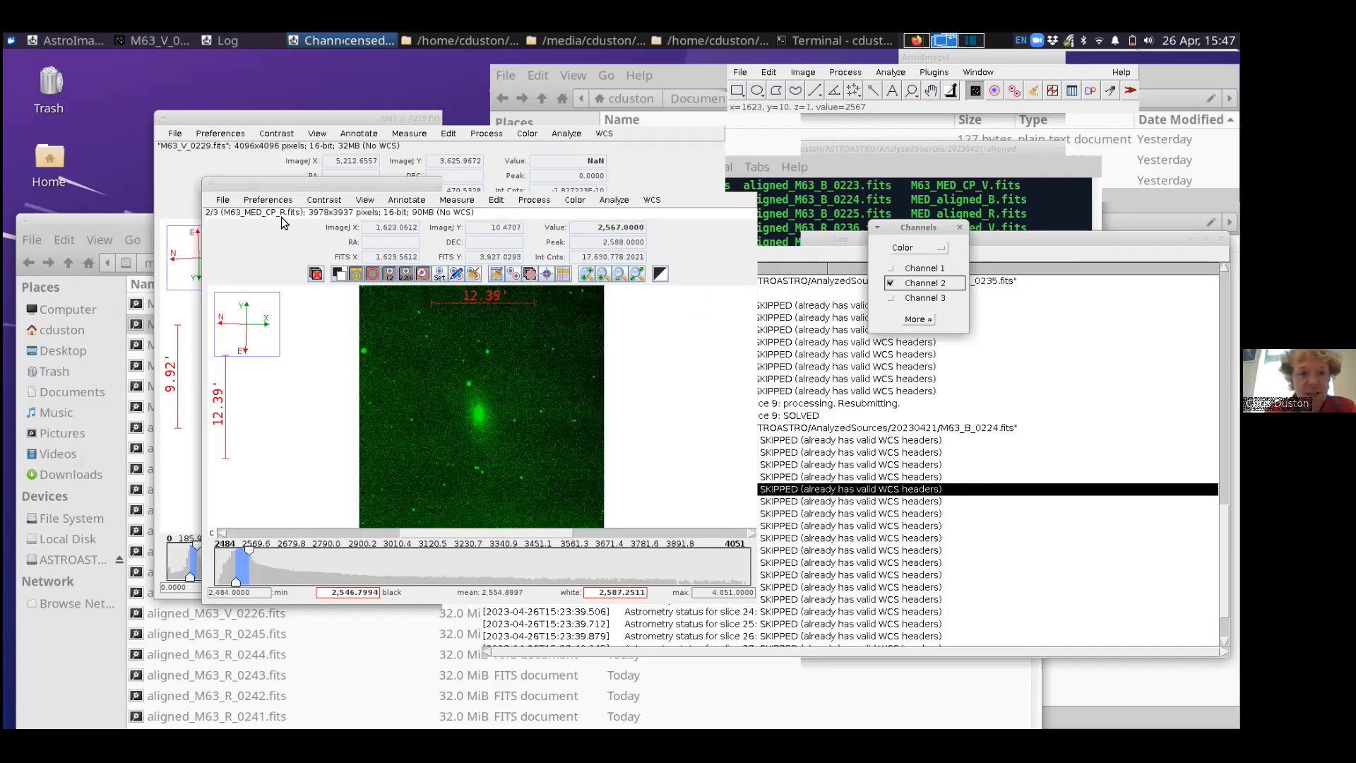
click(919, 321)
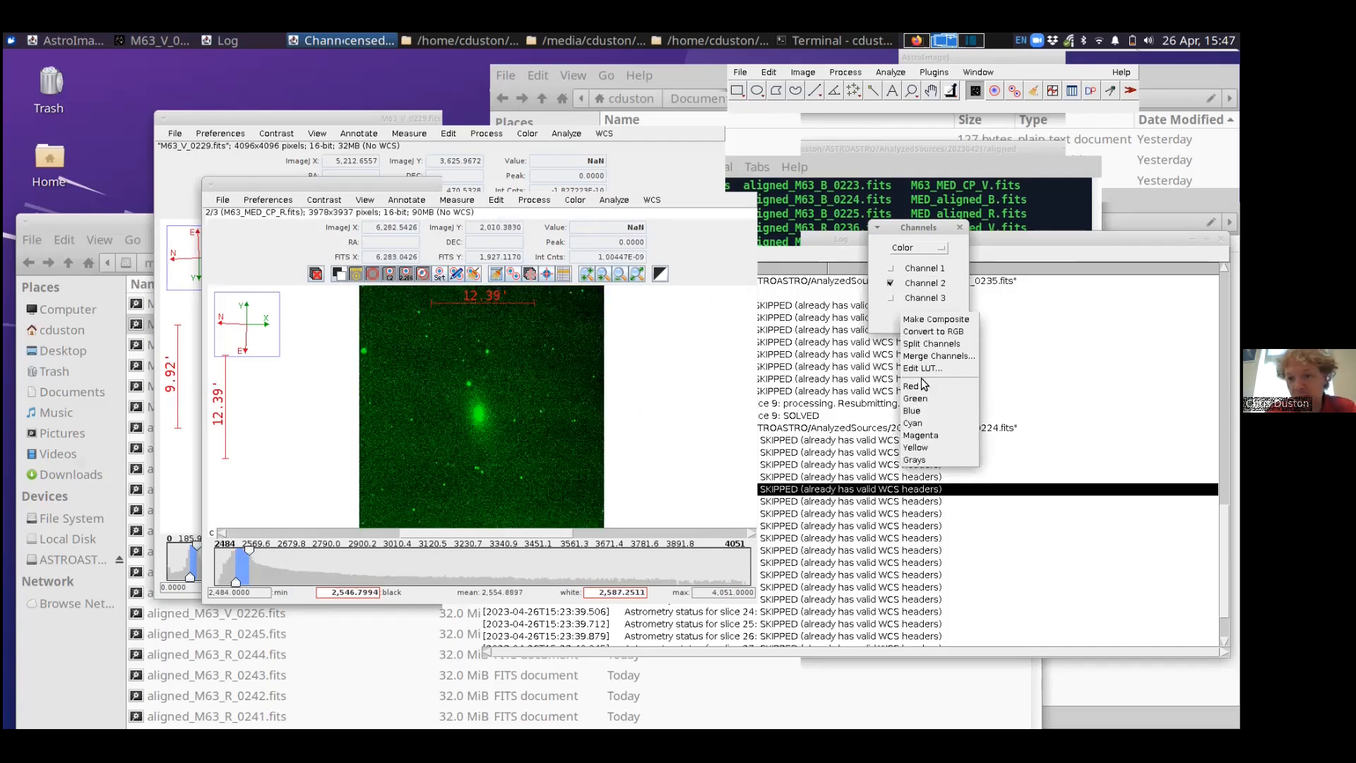
click(927, 390)
click(919, 299)
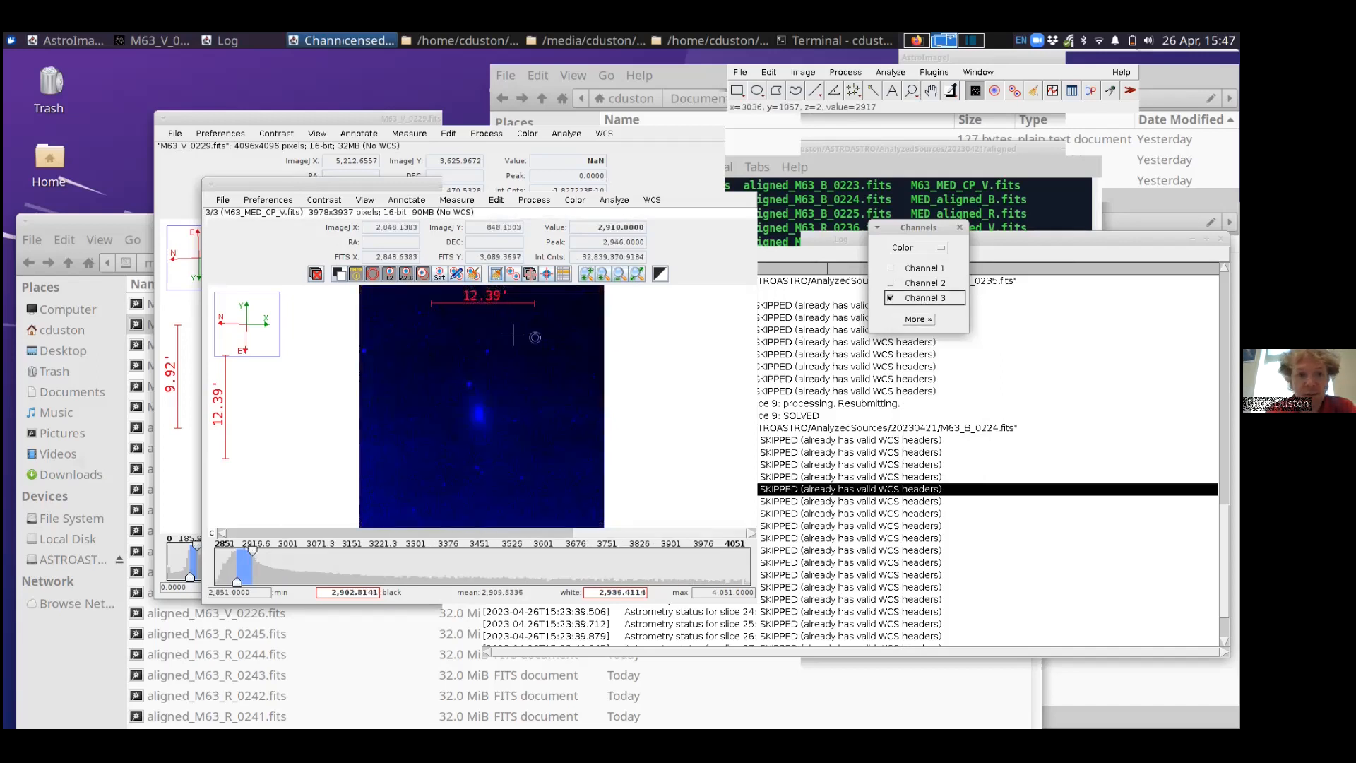
click(919, 320)
click(925, 400)
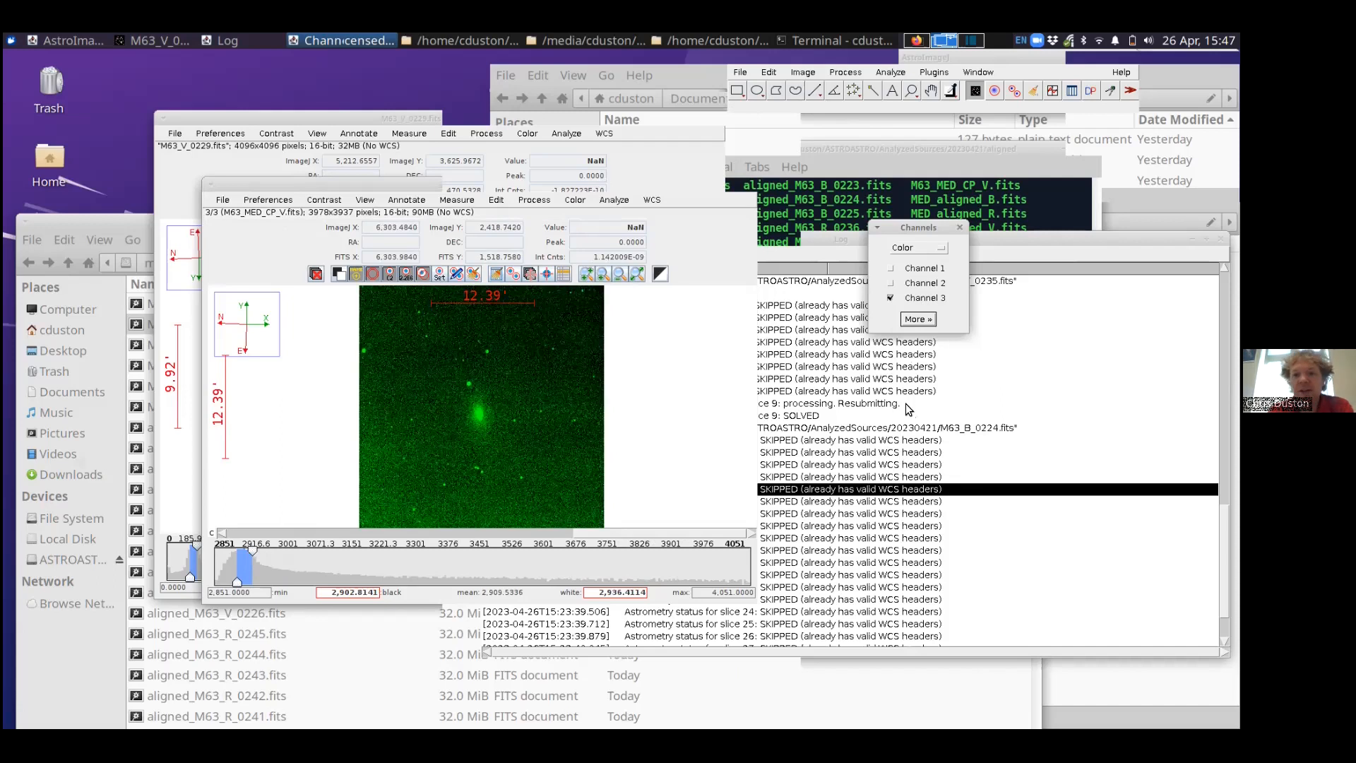
Step: Check each channel's colour and switch the display mode to Composite with all three channels combined
click(939, 268)
click(915, 283)
click(921, 298)
click(931, 248)
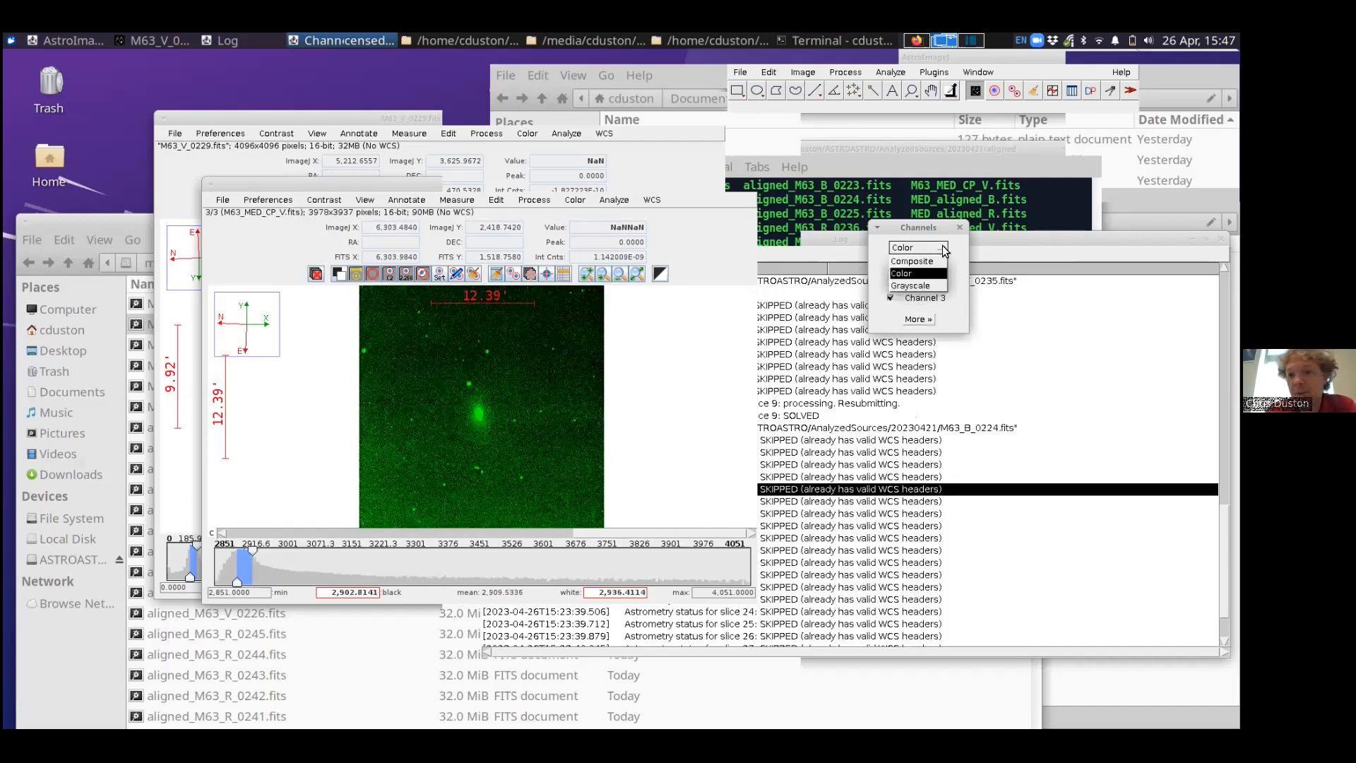
click(919, 267)
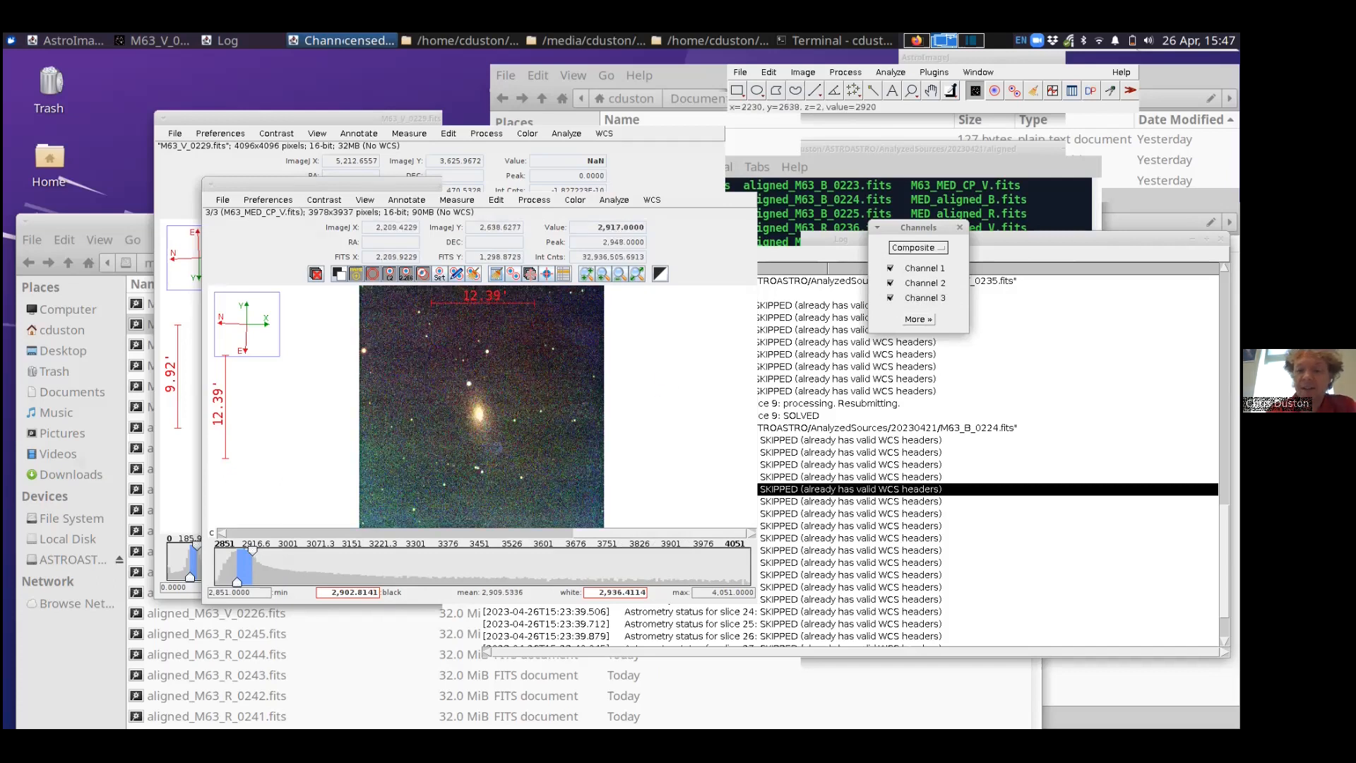
Step: Enlarge the image window and examine the galaxy in the colour composite close up
scroll(481, 412, up, 1)
drag(467, 185, 325, 87)
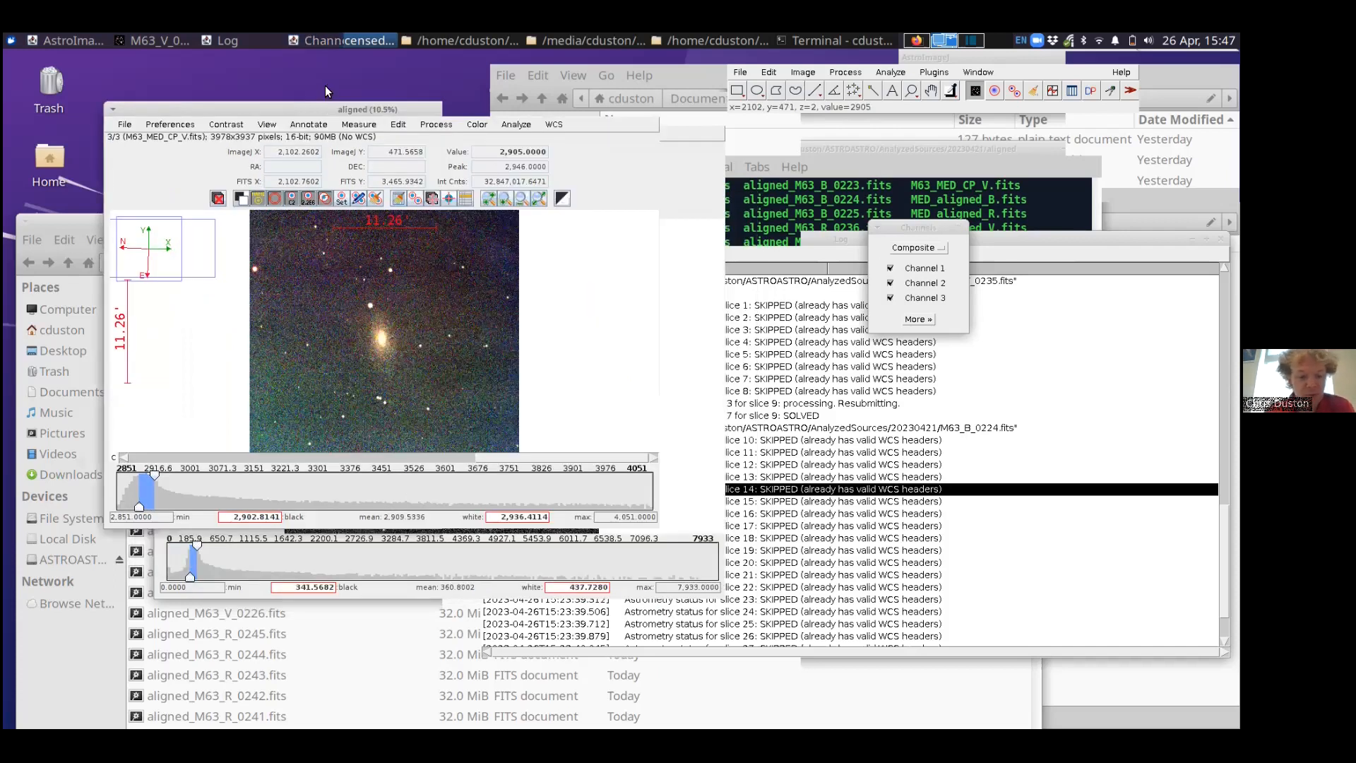
drag(604, 504, 619, 476)
drag(749, 549, 911, 682)
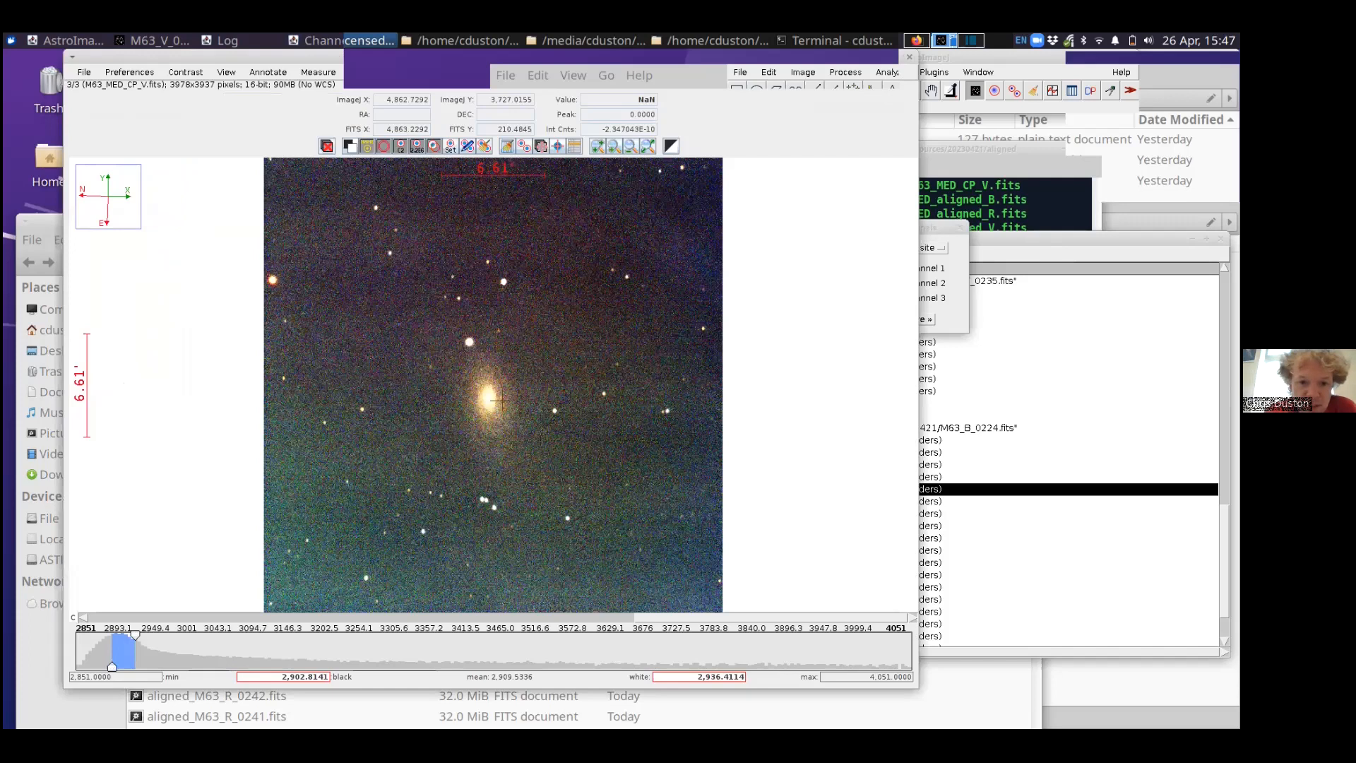
scroll(495, 397, up, 2)
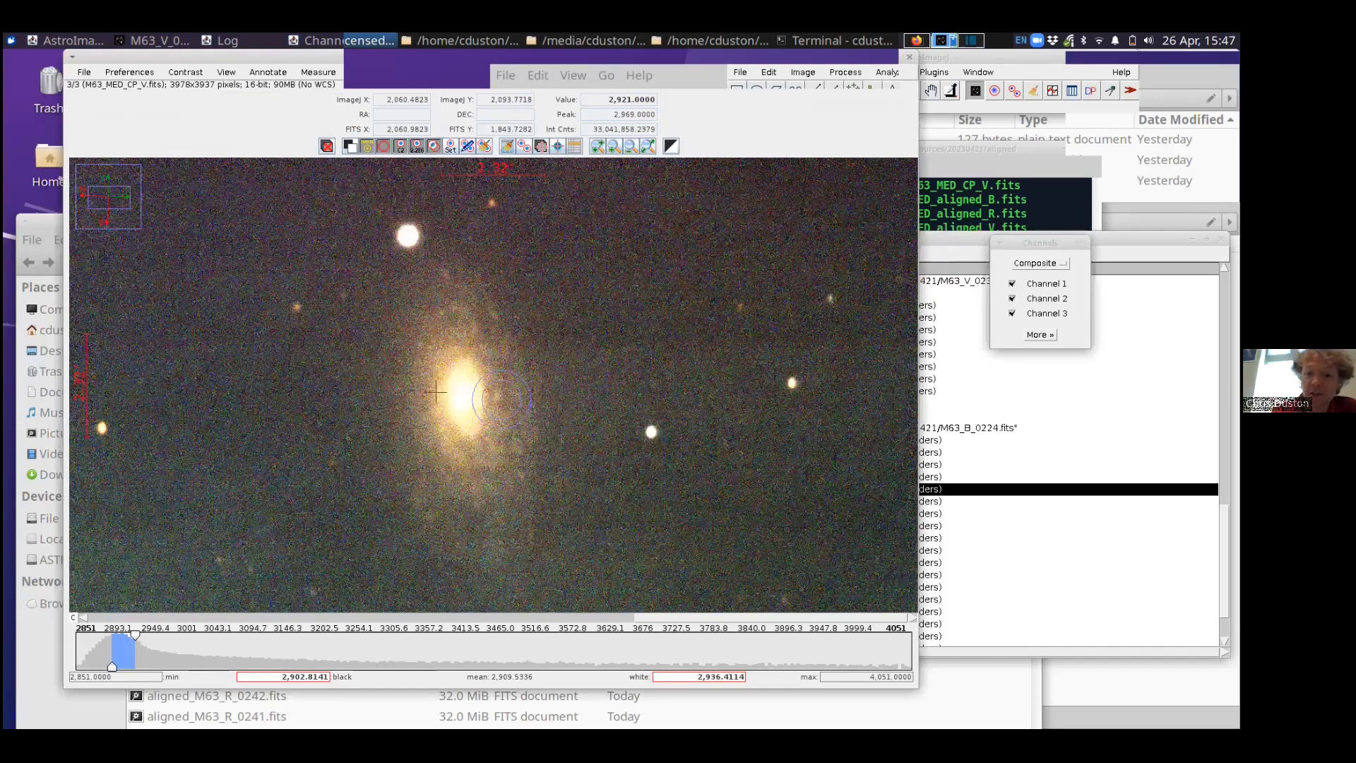
scroll(433, 393, down, 3)
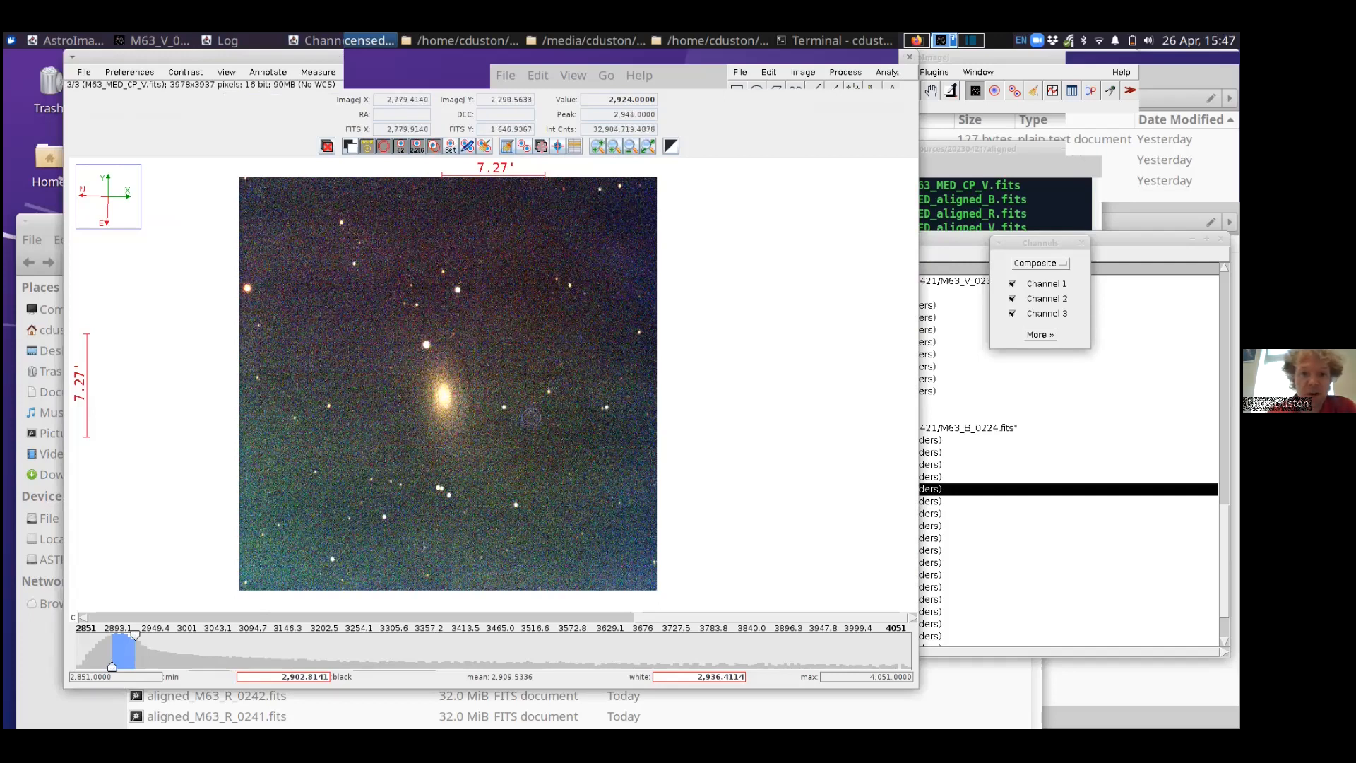
Step: Start saving the current image/slice as FITS, with the aligned folder as the destination
click(83, 72)
mouse_move(113, 275)
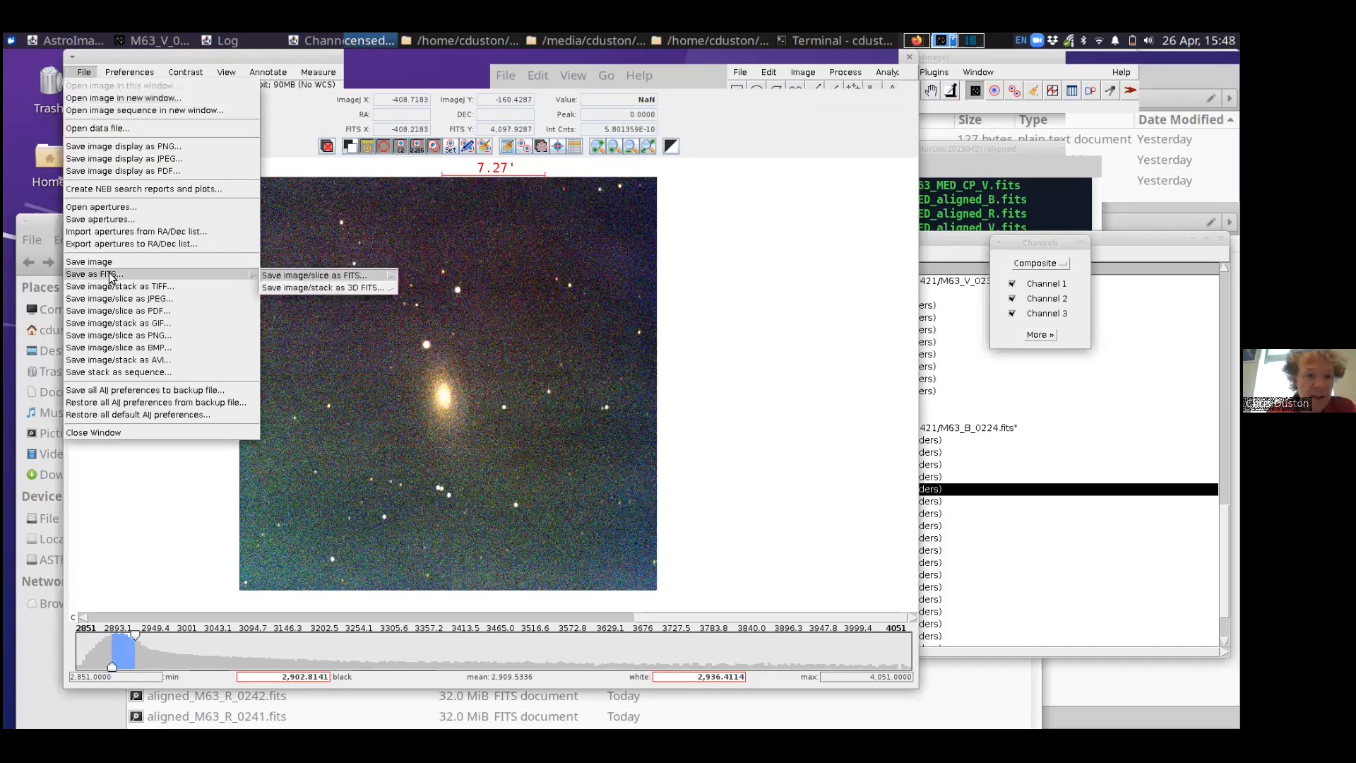
mouse_move(308, 275)
click(442, 283)
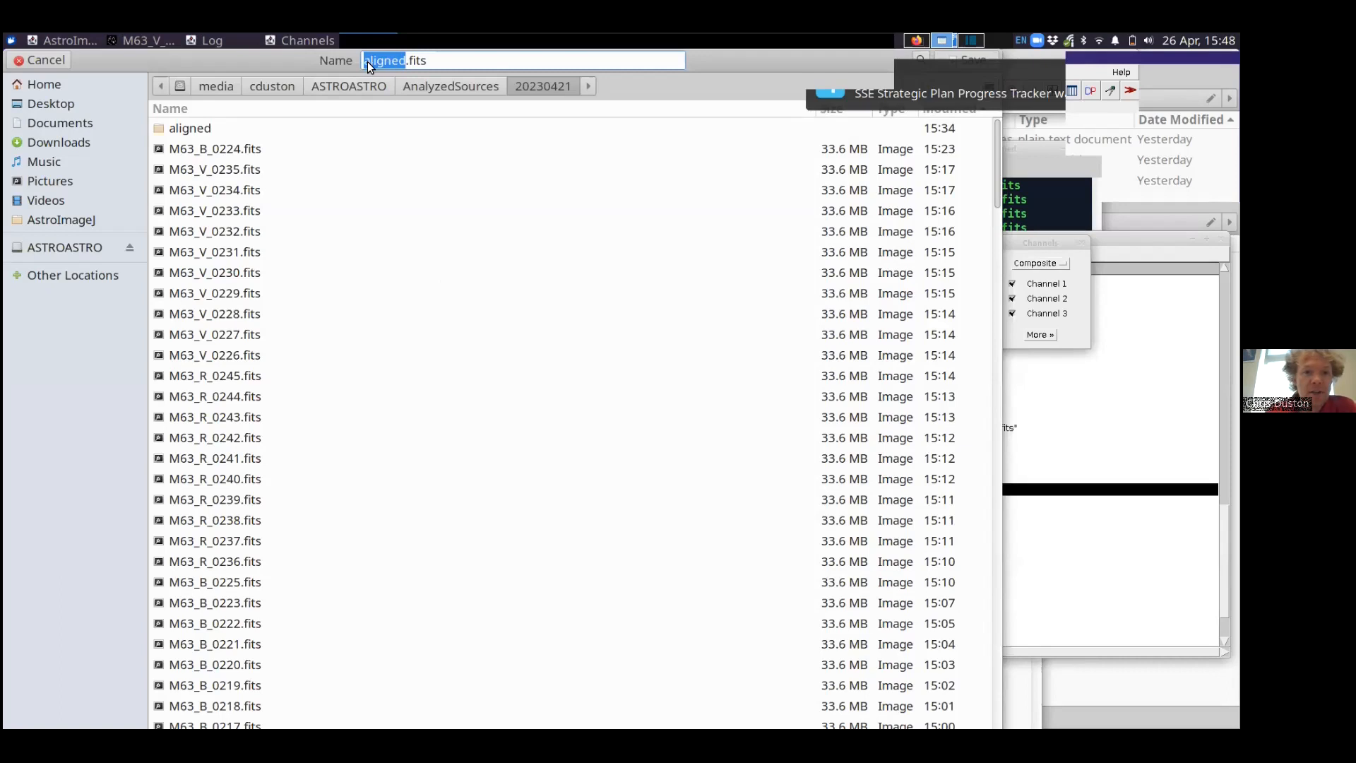
double_click(198, 129)
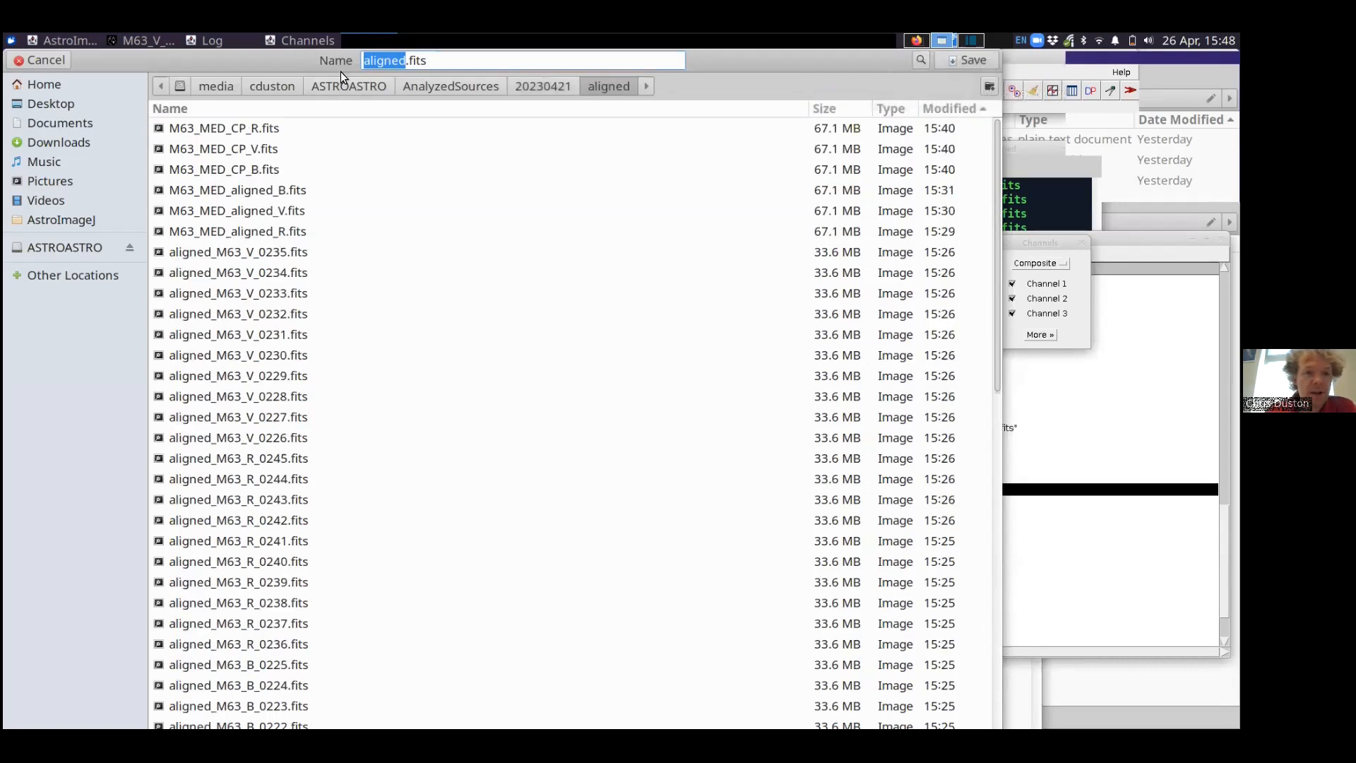
Step: Name the FITS file M63_MED_Log_AIJ.fits and save it
click(372, 62)
text(M63)
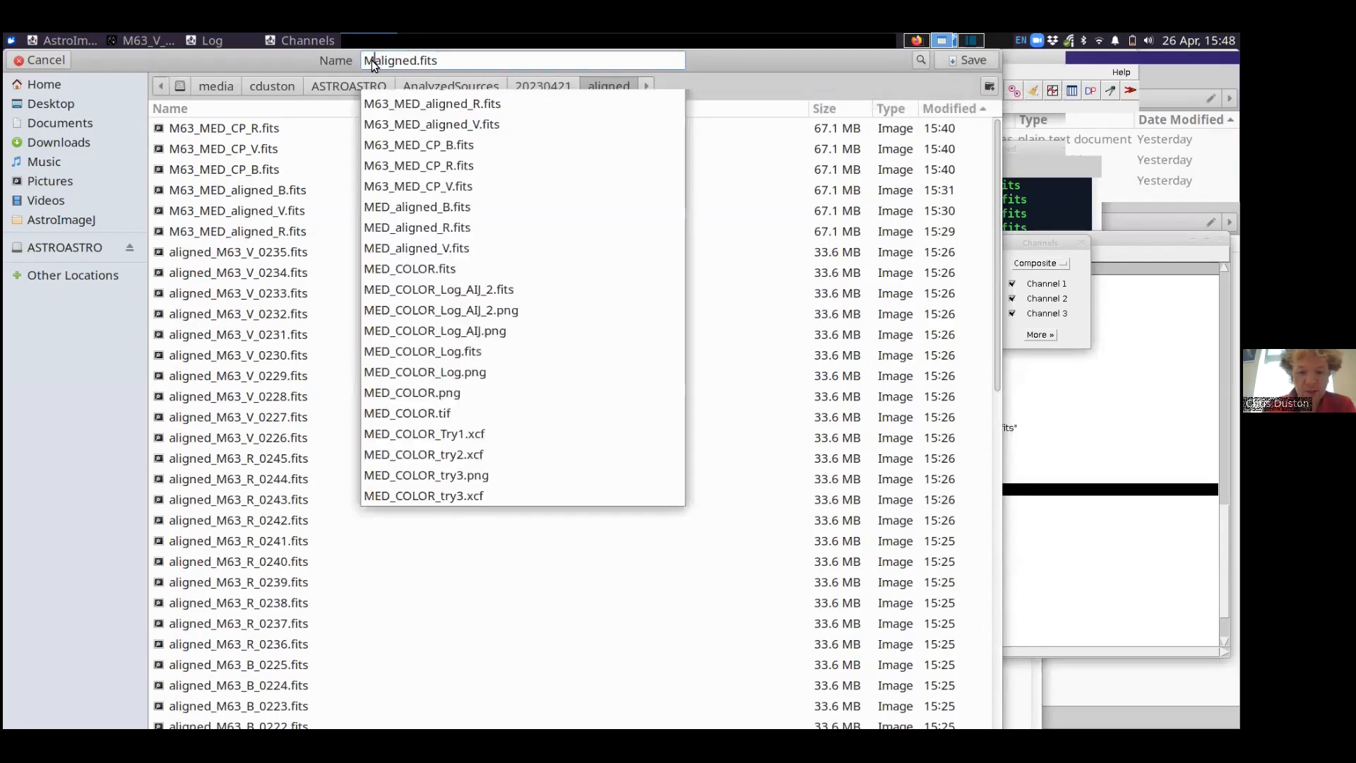
text(_MED)Lo)
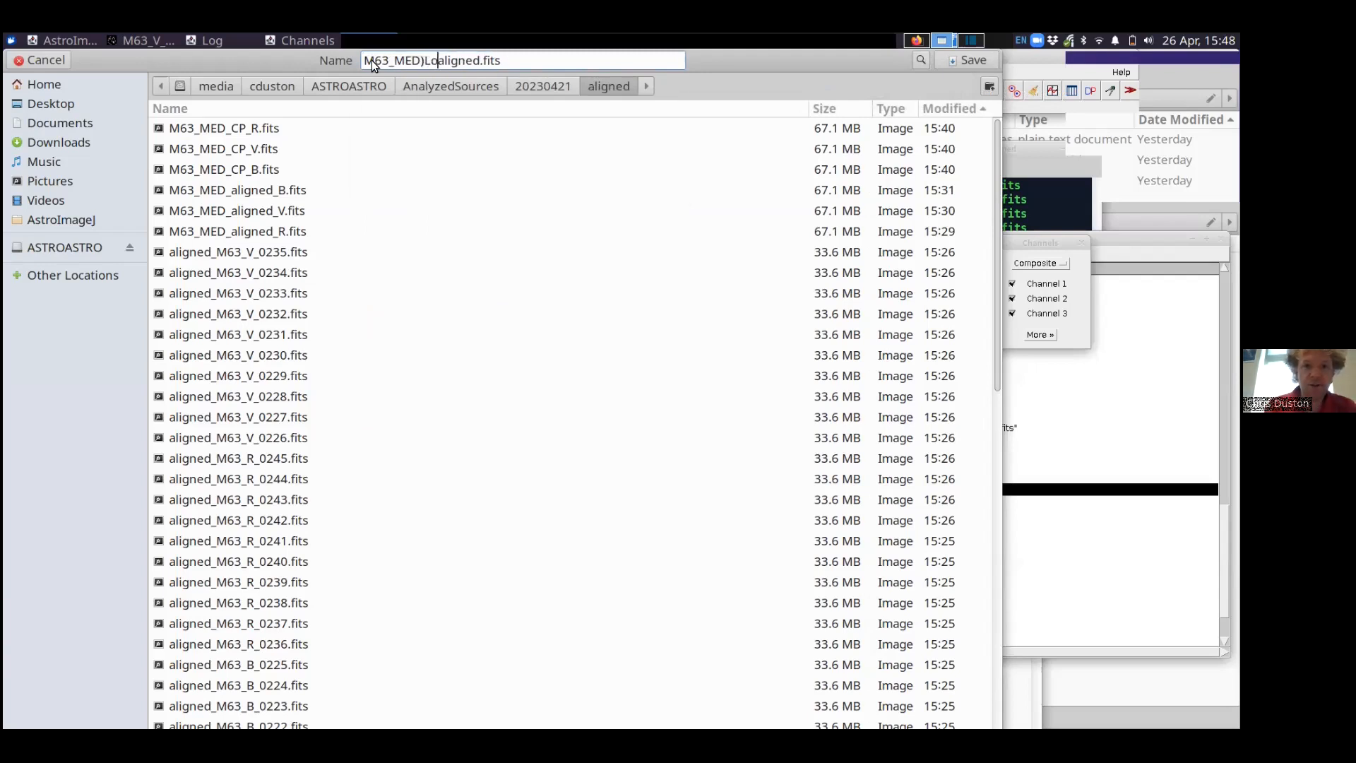
key(BackSpace)
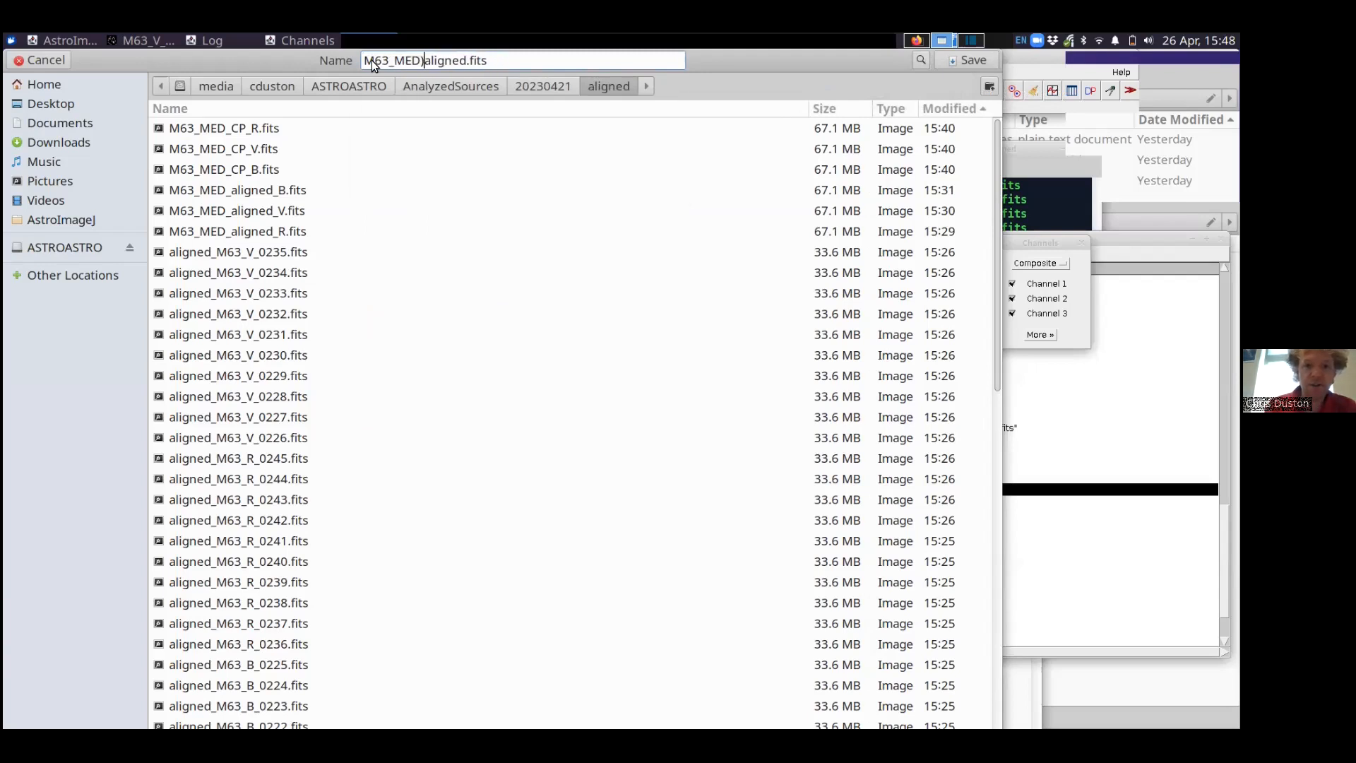
key(BackSpace)
text(_Log)
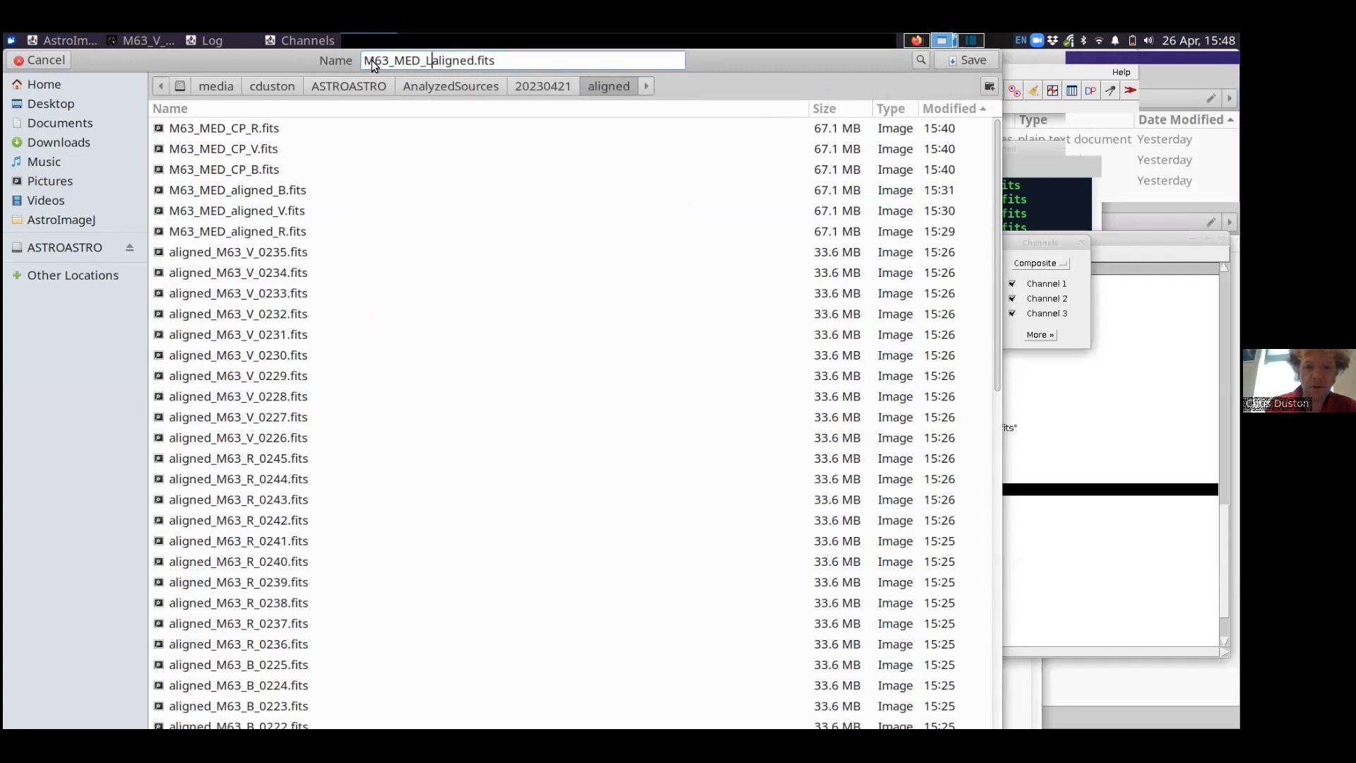
text(_Al)
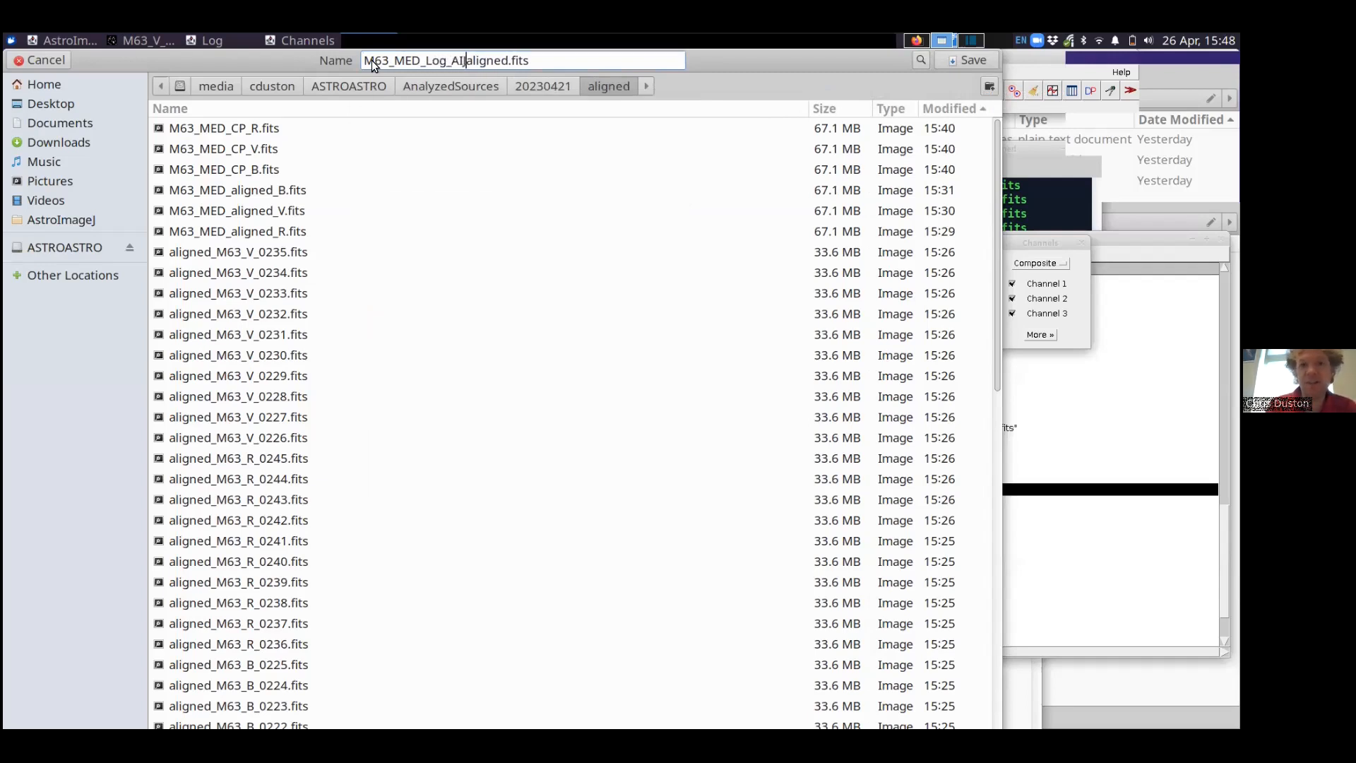
key(Delete)
key(Delete)
key(Delete)
key(Delete)
key(Delete)
key(Delete)
key(Delete)
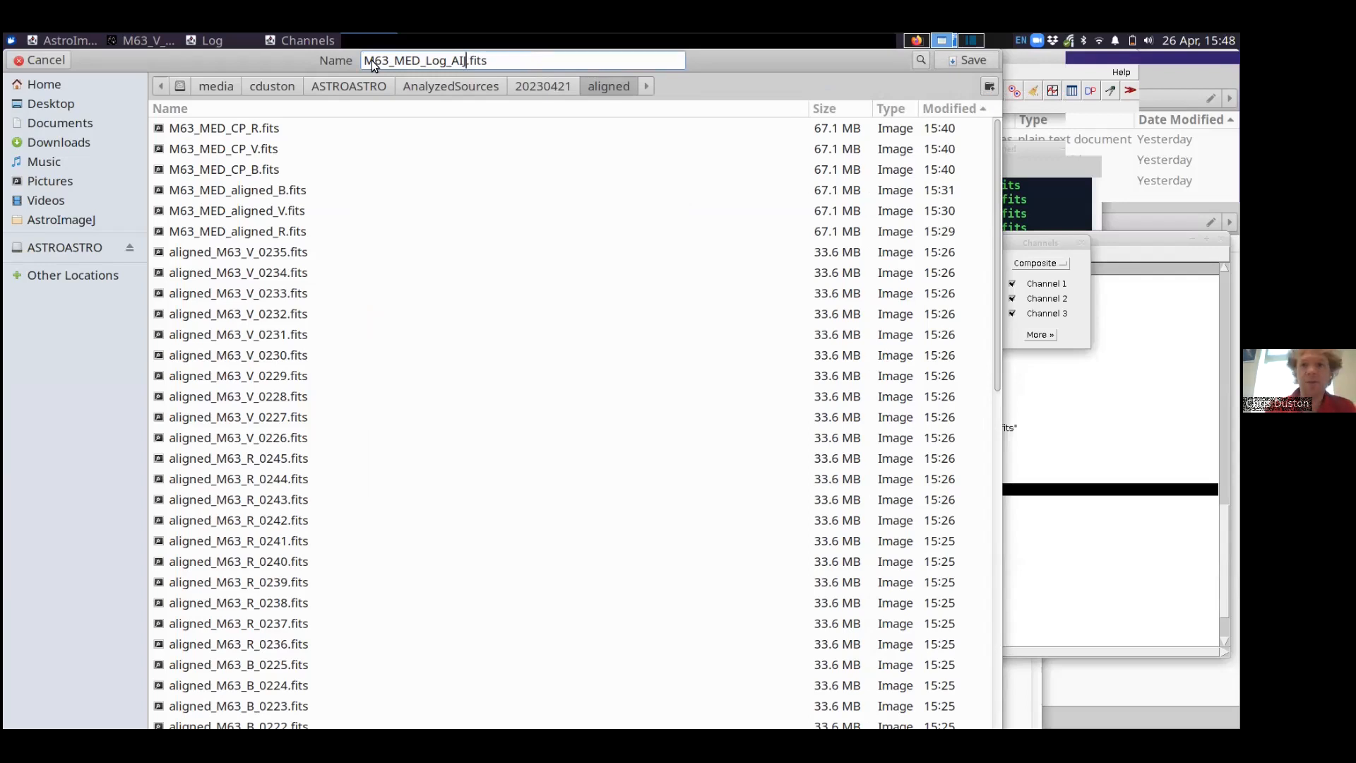
click(958, 61)
Step: Save the log-scaled colour composite as a PNG image named M63_MED_Log_AIJ.png in the aligned folder
click(84, 73)
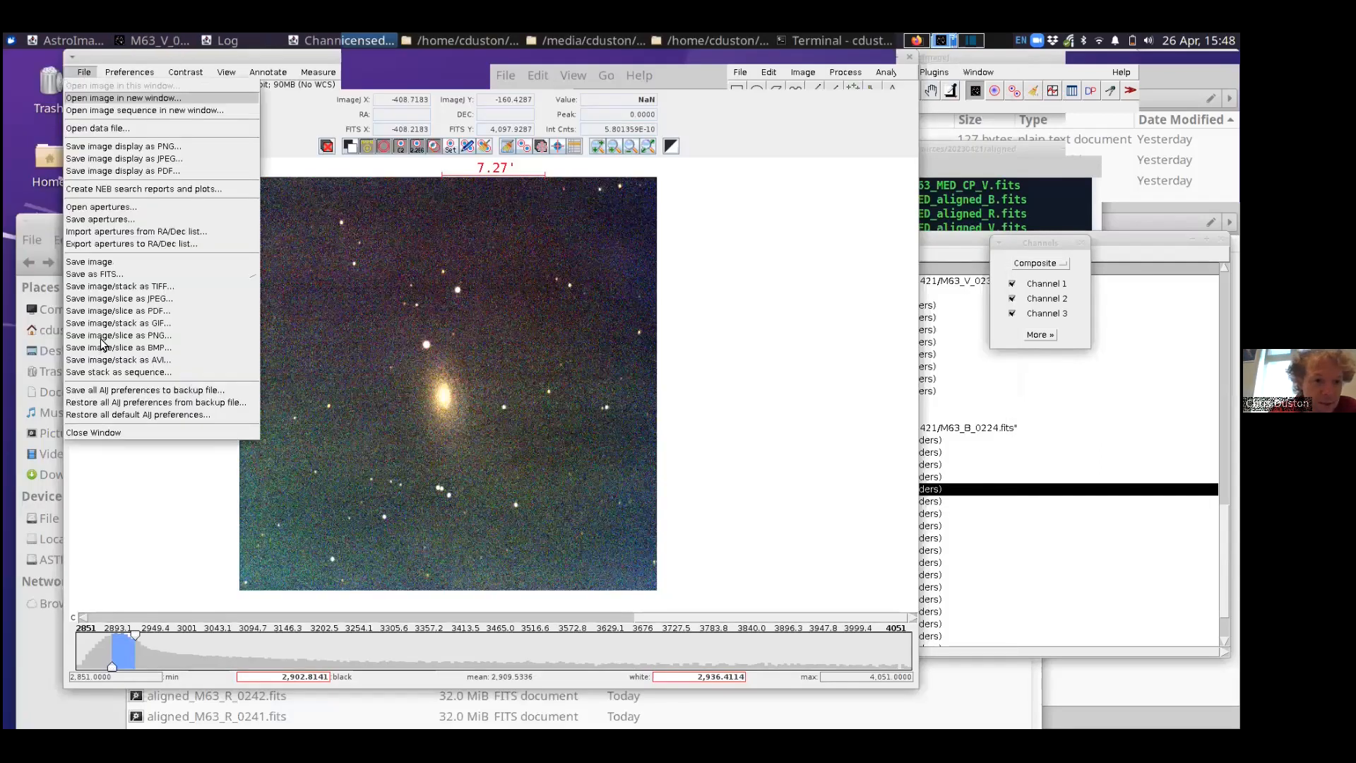
click(103, 336)
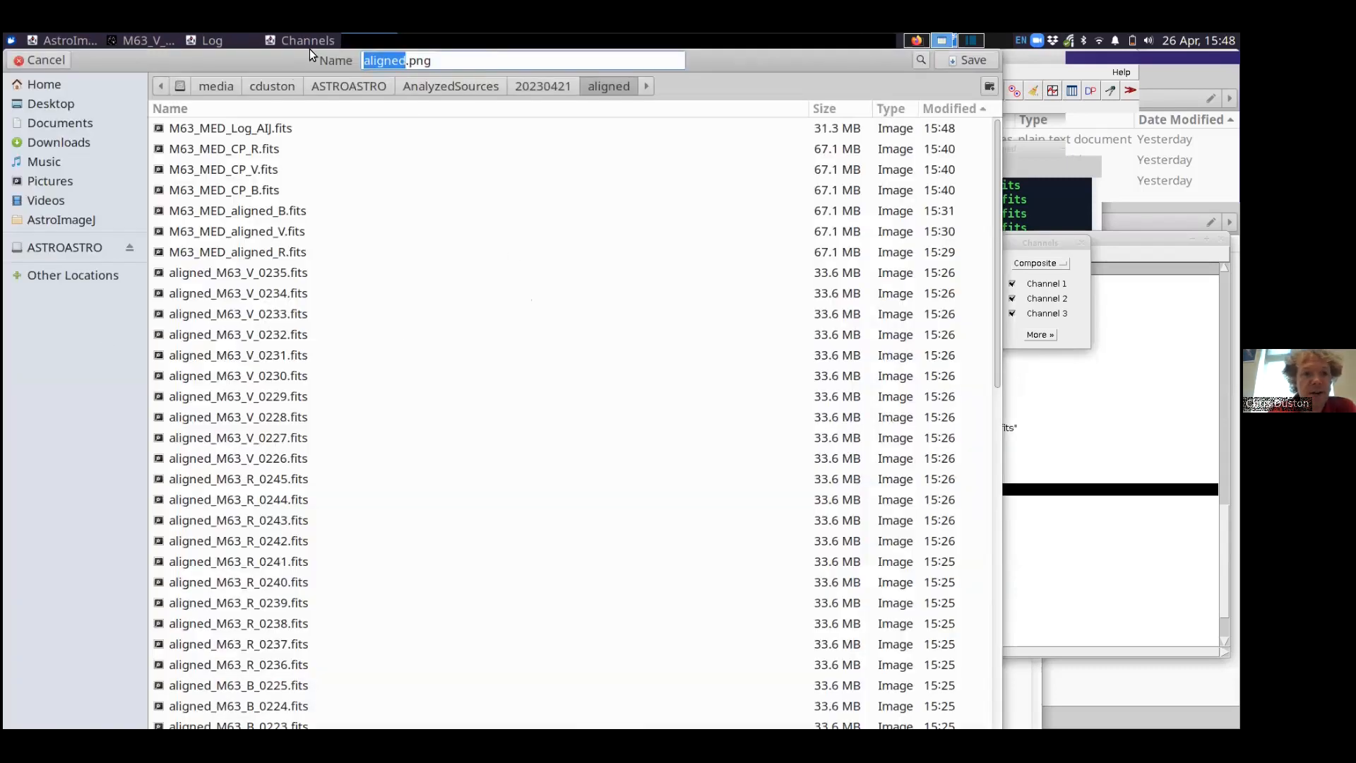
click(203, 130)
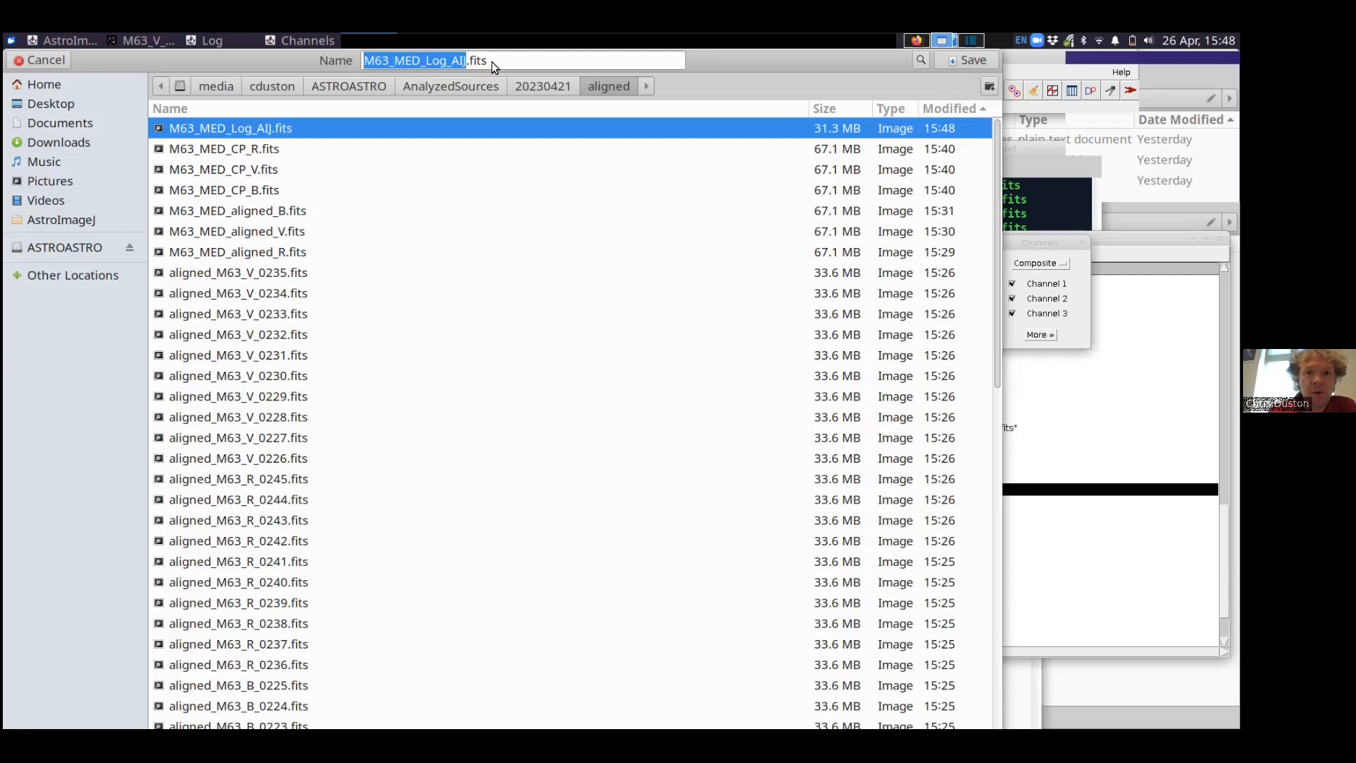
drag(286, 62, 274, 112)
click(496, 113)
key(BackSpace)
key(BackSpace)
key(BackSpace)
key(BackSpace)
text(png)
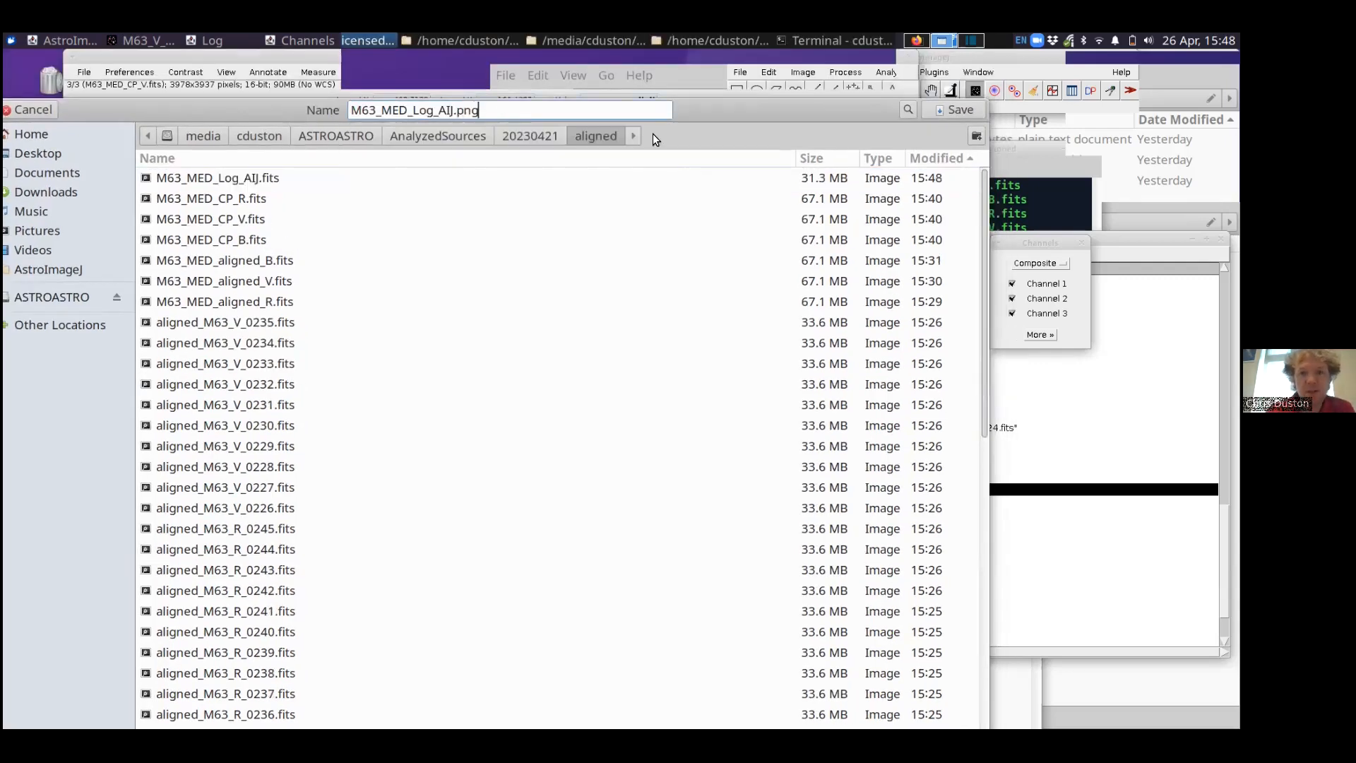
click(946, 113)
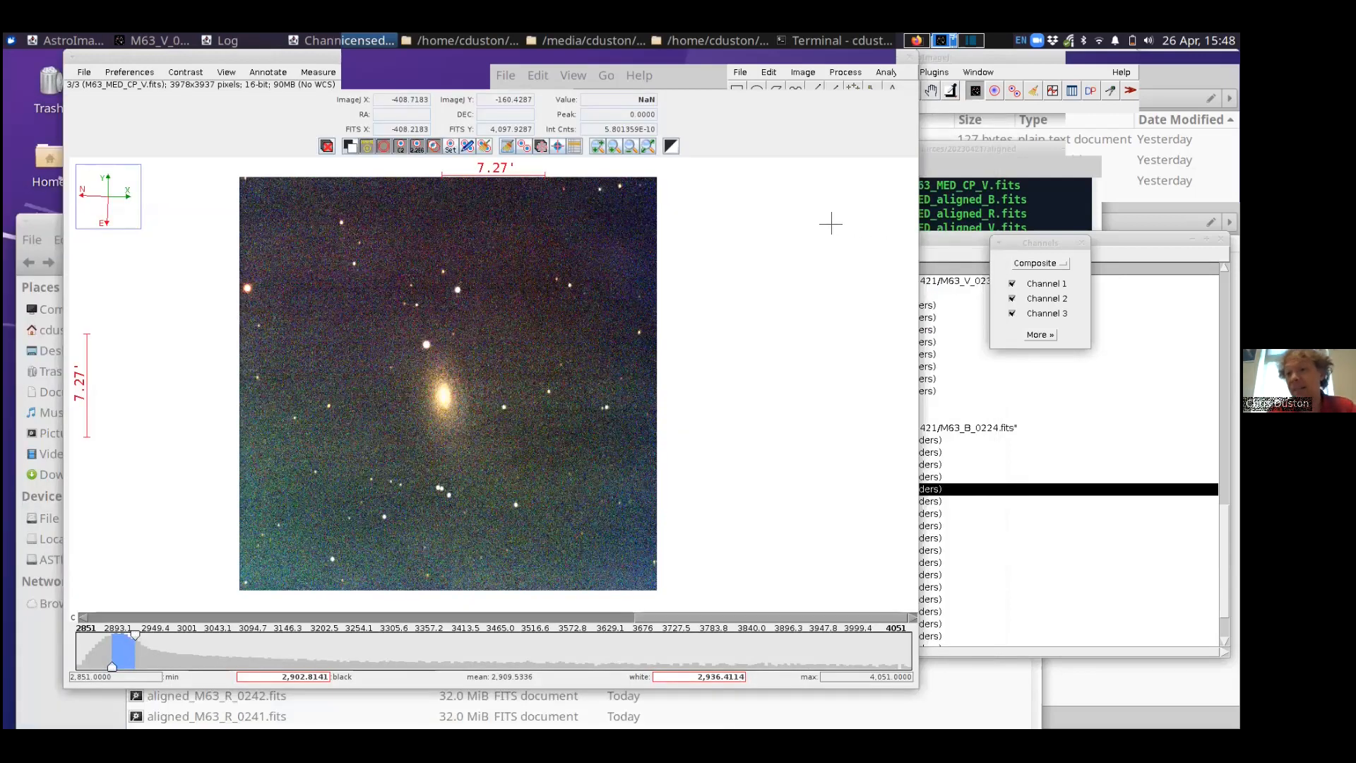
Step: Examine the galaxy in the composite, then switch to GIMP and view M63_MED_Log_AIJ.png at 50% zoom
scroll(831, 224, up, 1)
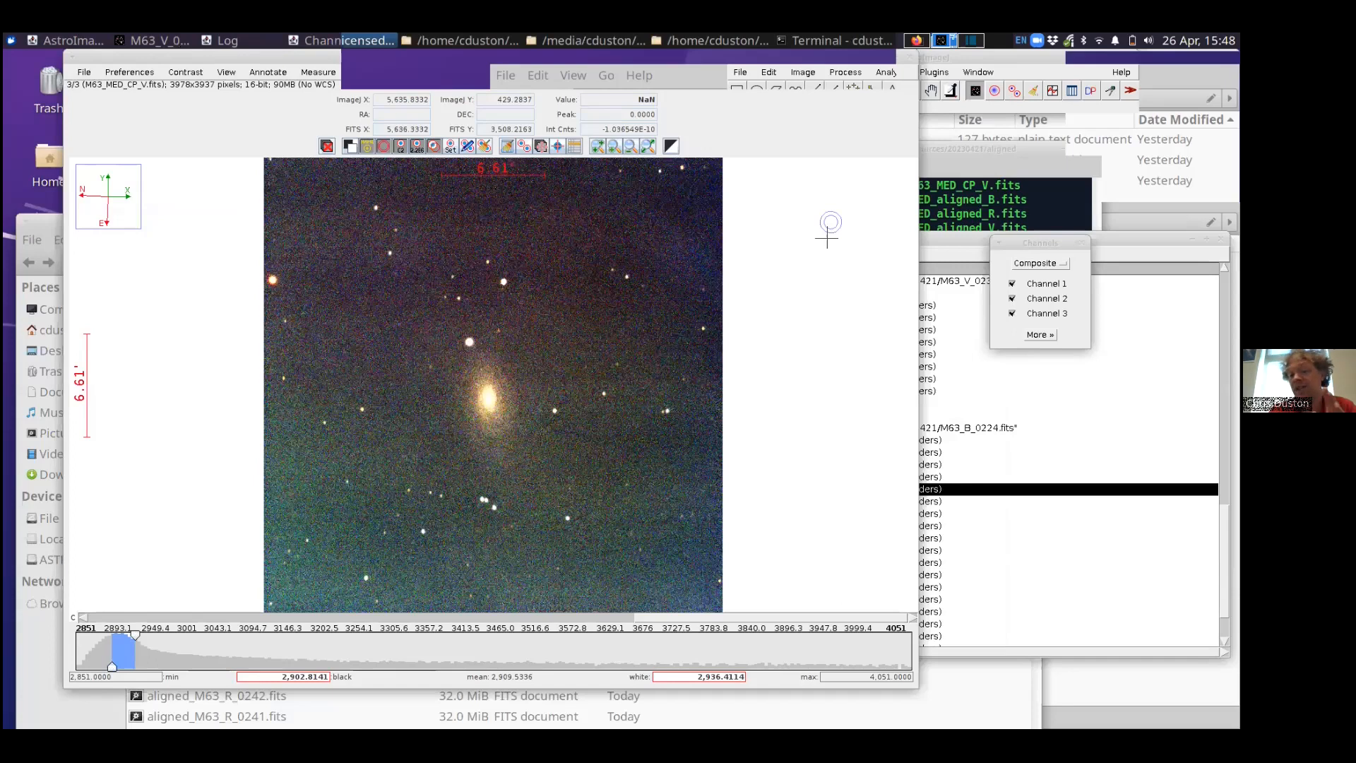
scroll(481, 304, down, 2)
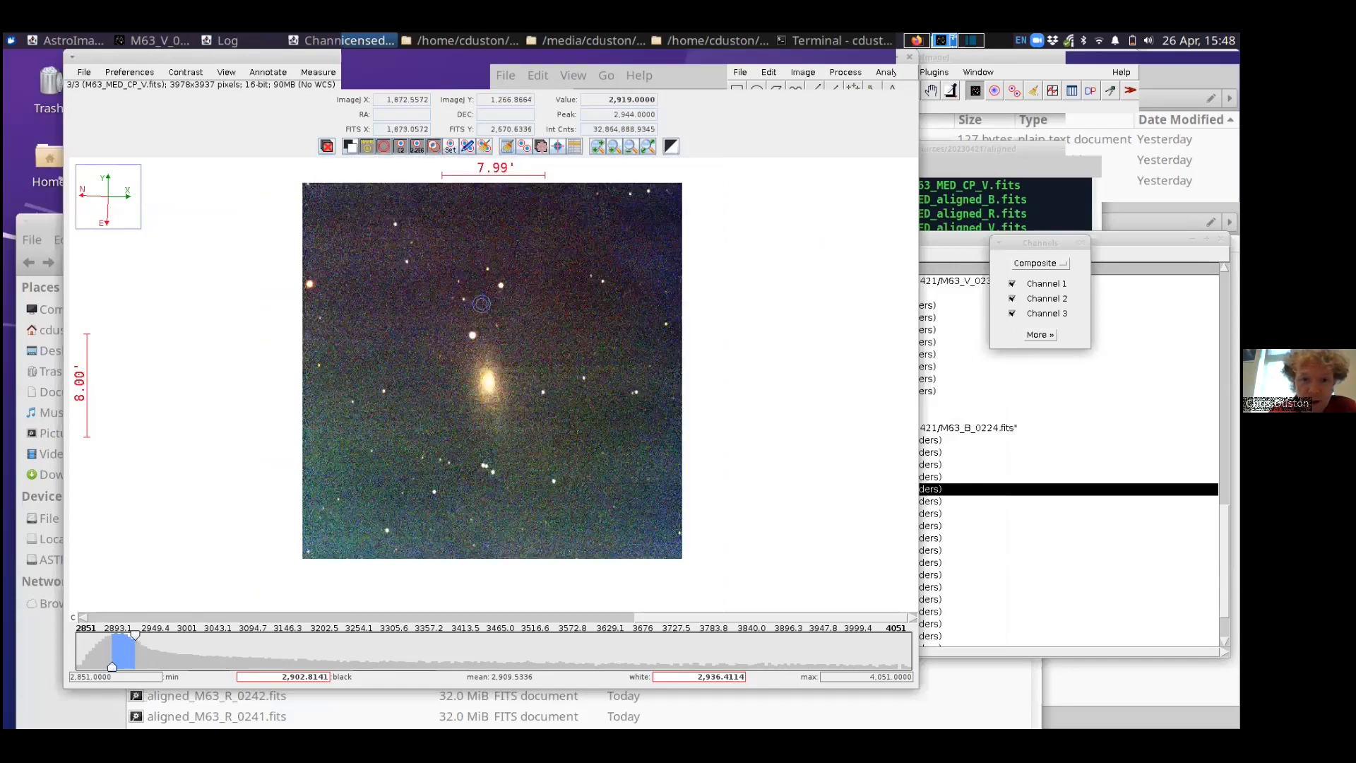
scroll(481, 304, up, 3)
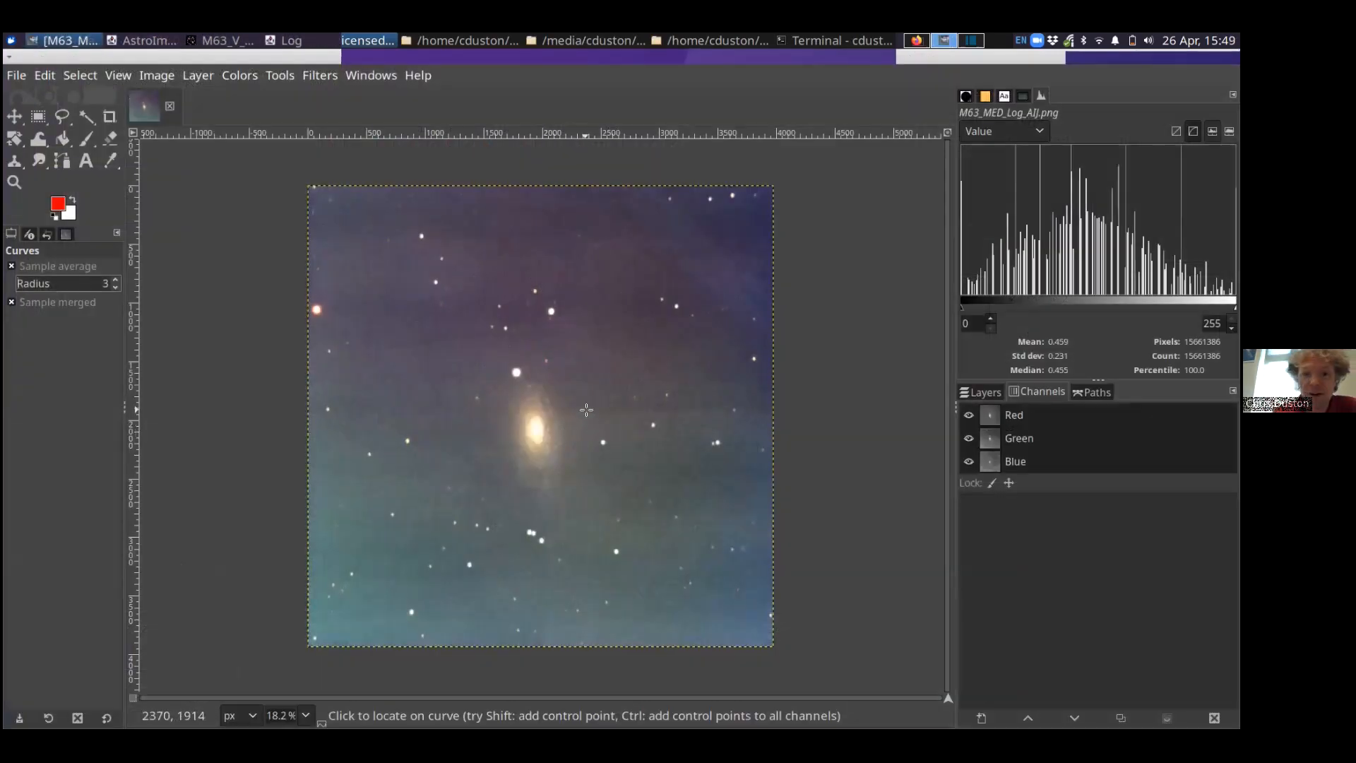
click(306, 716)
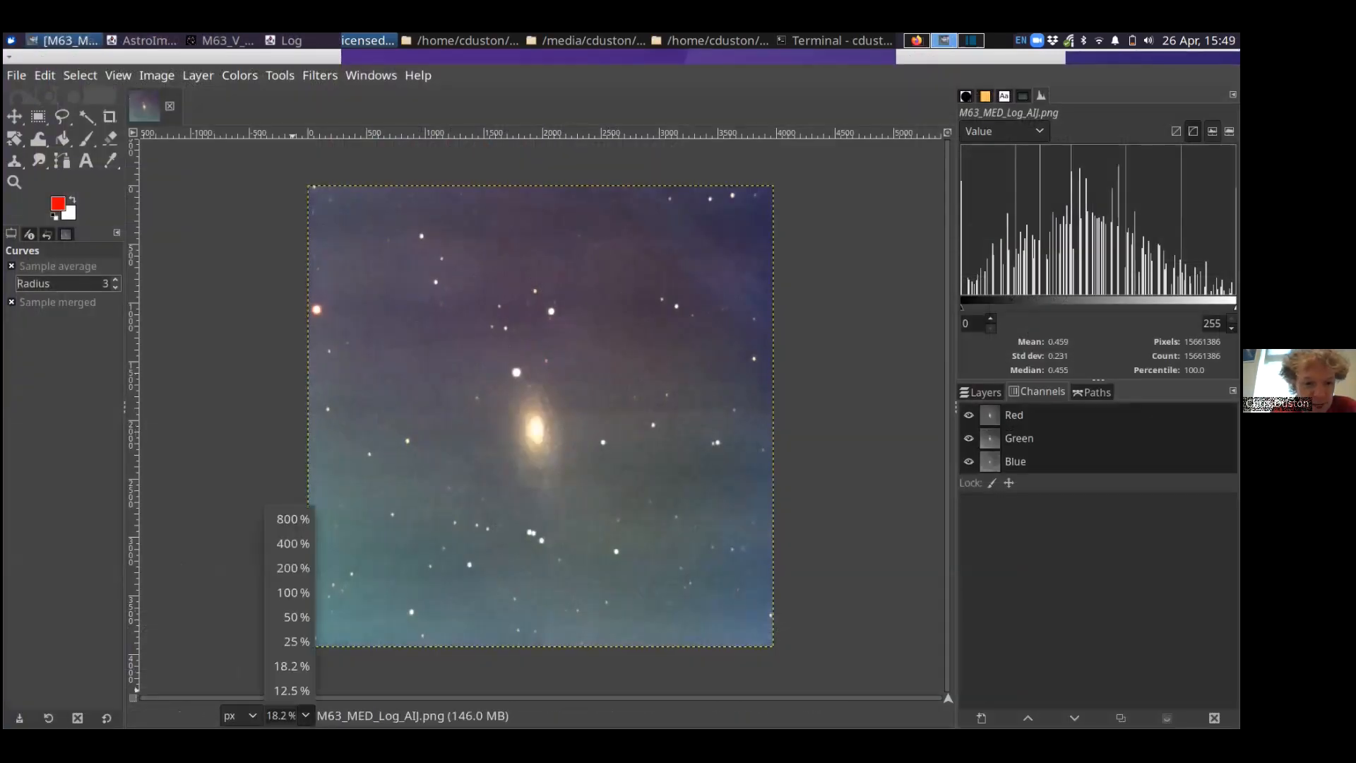
click(290, 617)
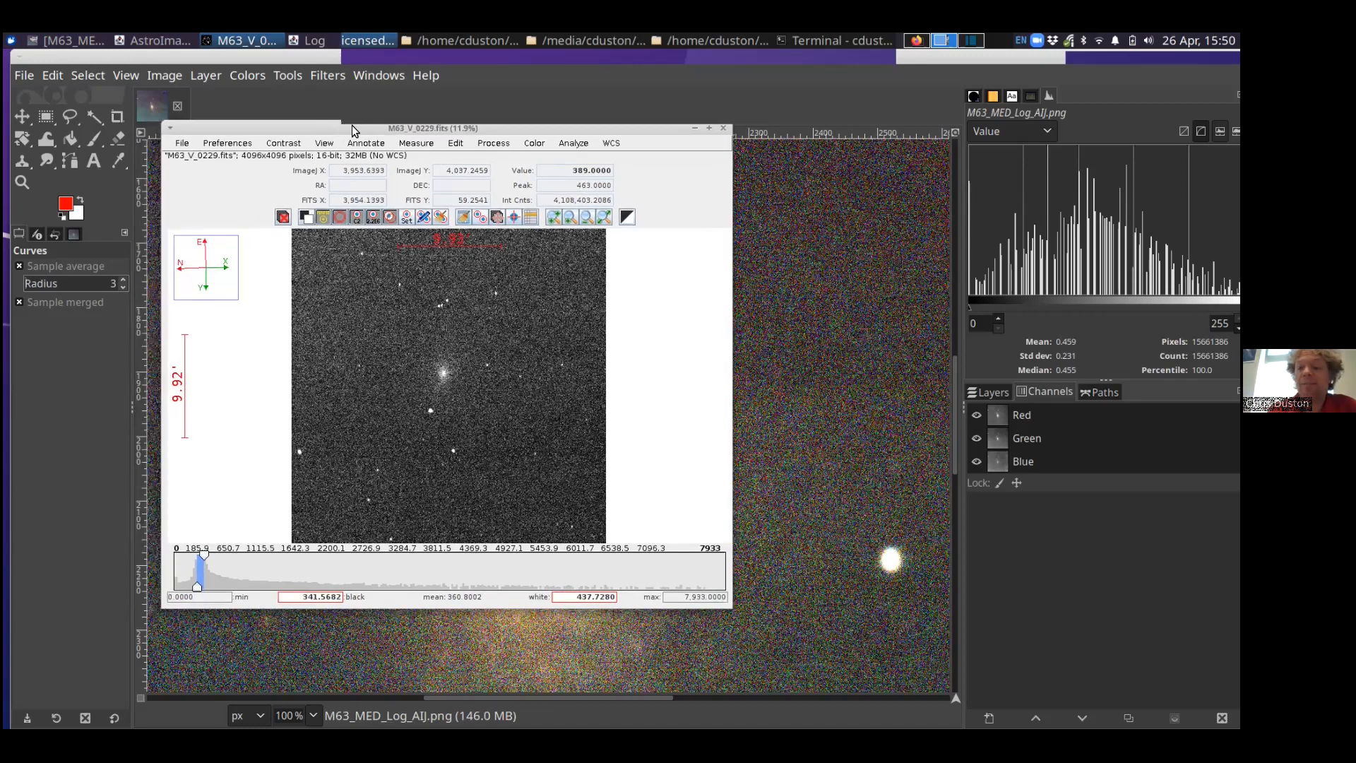
Step: Start importing an image sequence from the M63_V_0229.fits window and look up the M63_MED_aligned file names in the aligned folder
drag(347, 127, 363, 124)
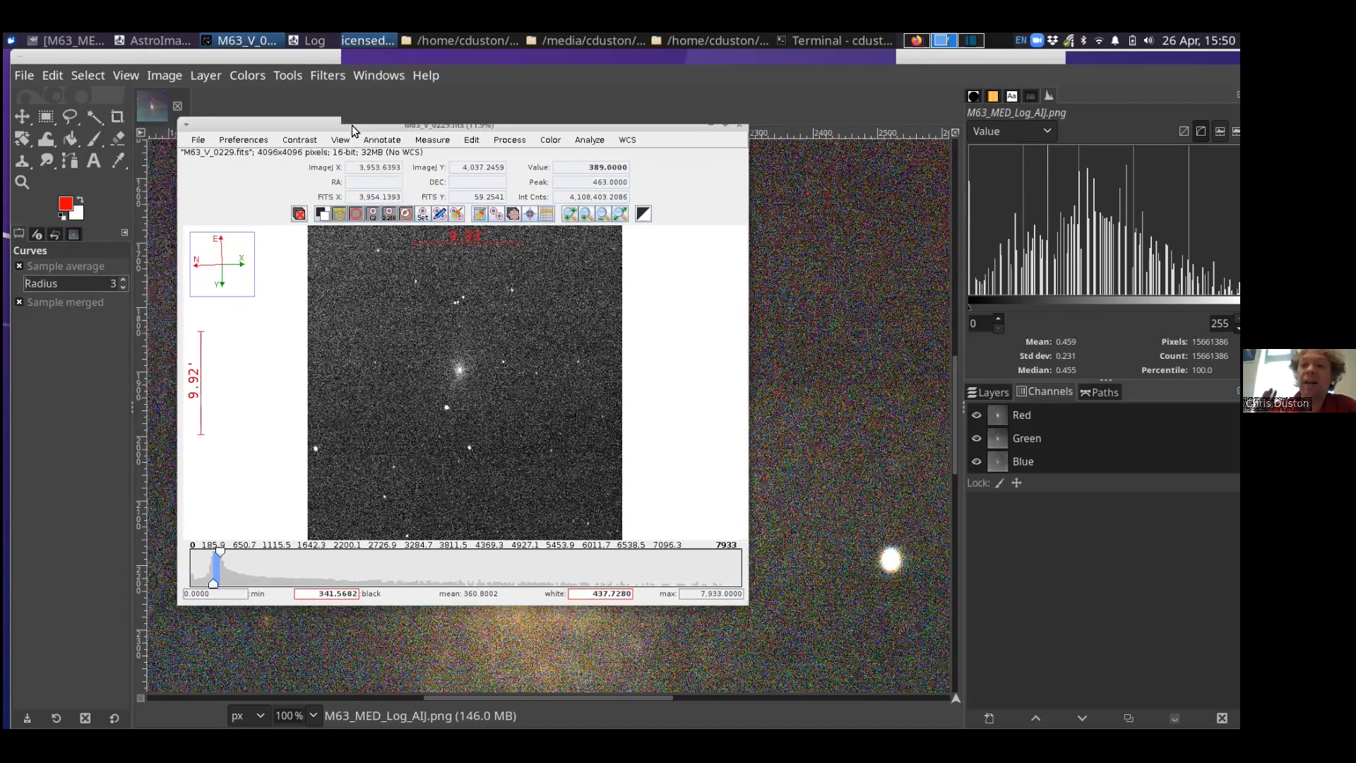
click(198, 139)
click(218, 185)
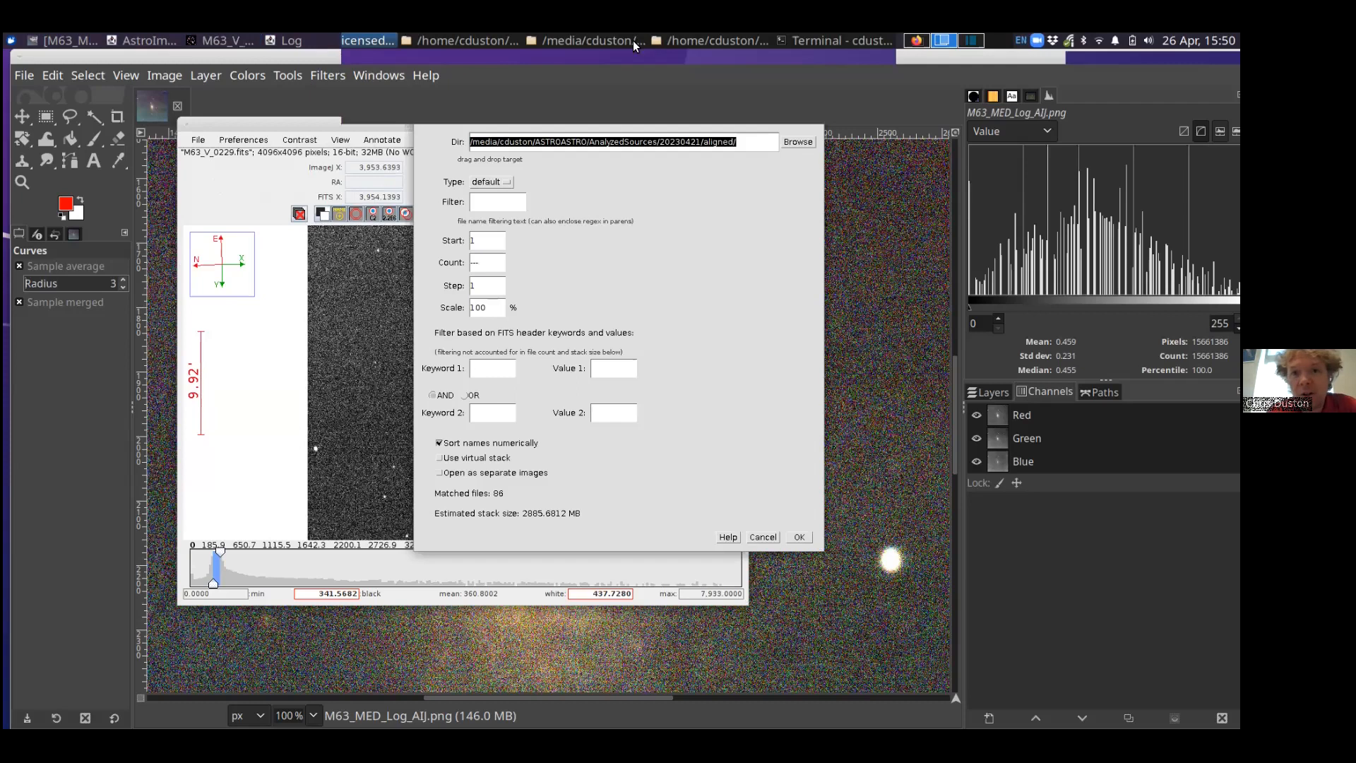
click(614, 40)
click(748, 44)
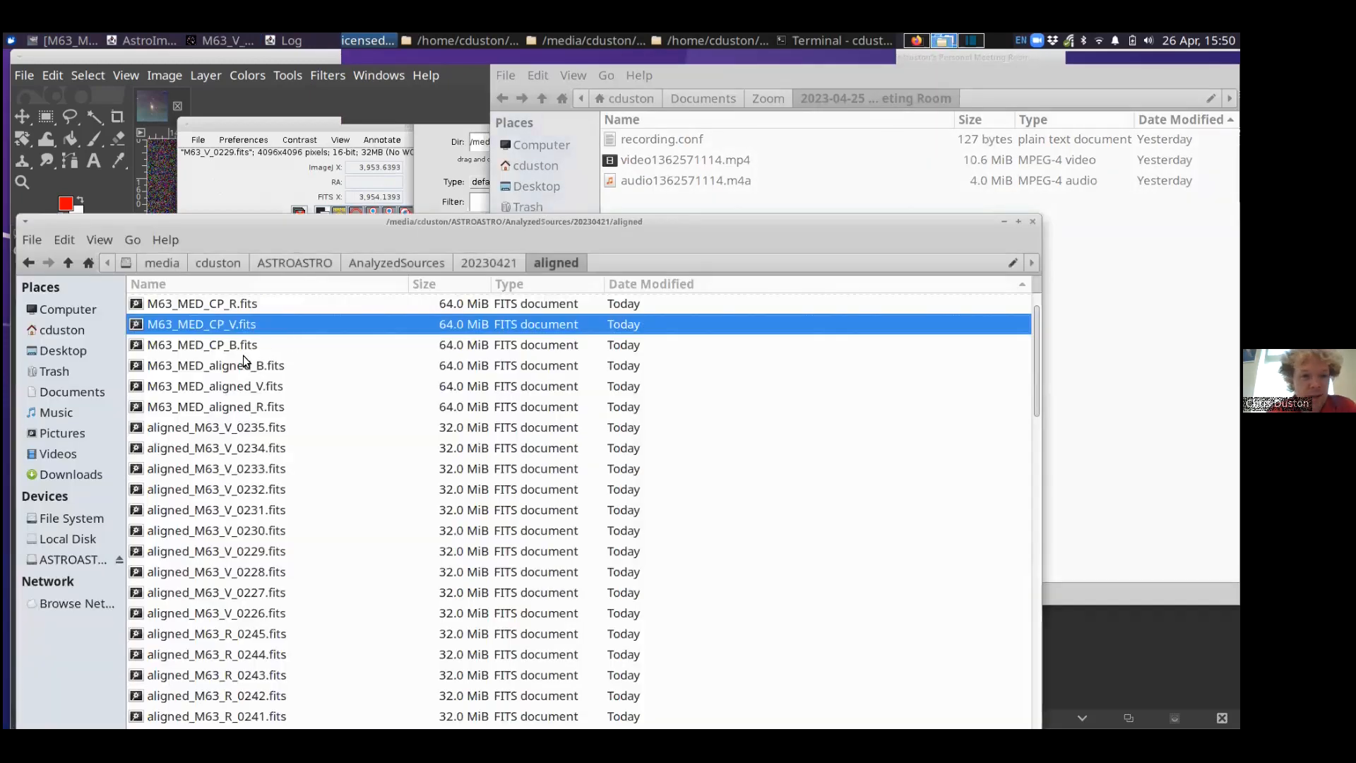
scroll(235, 348, up, 2)
click(217, 343)
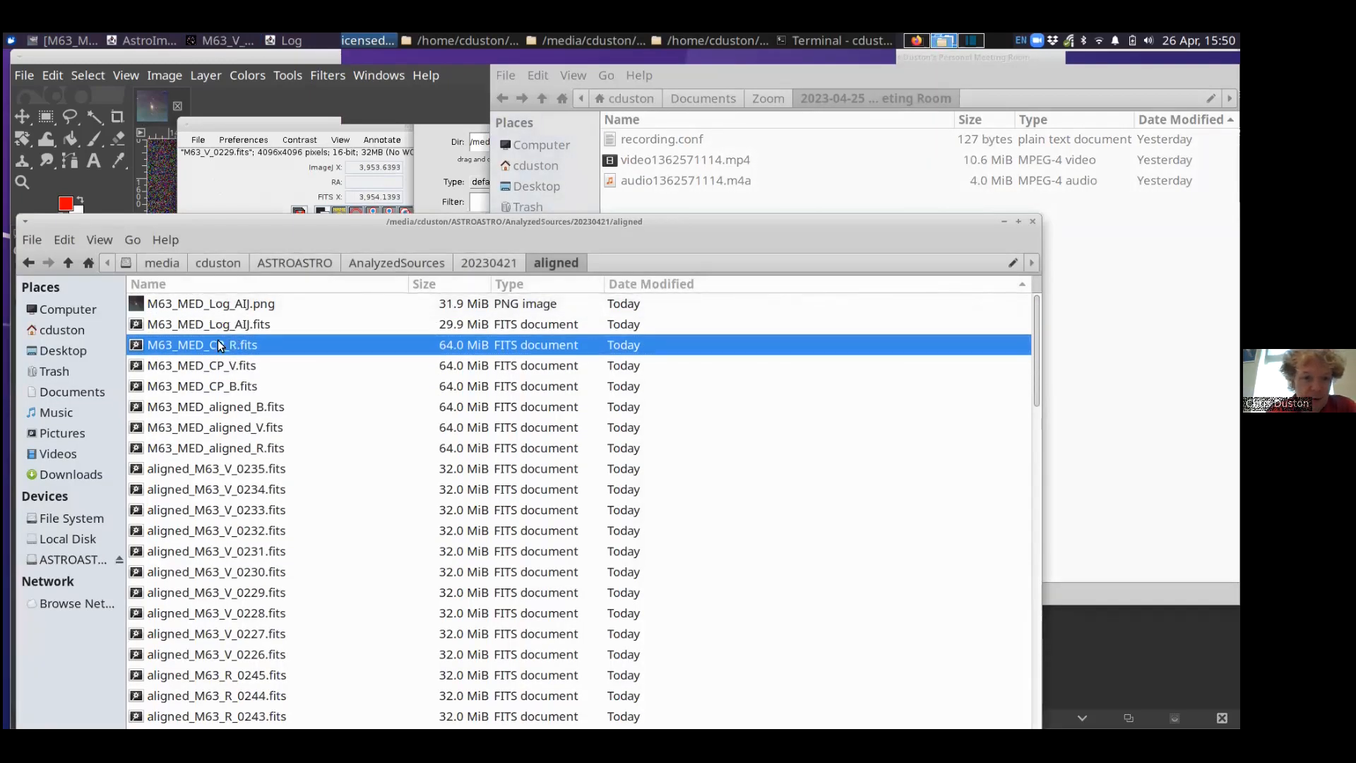
click(209, 408)
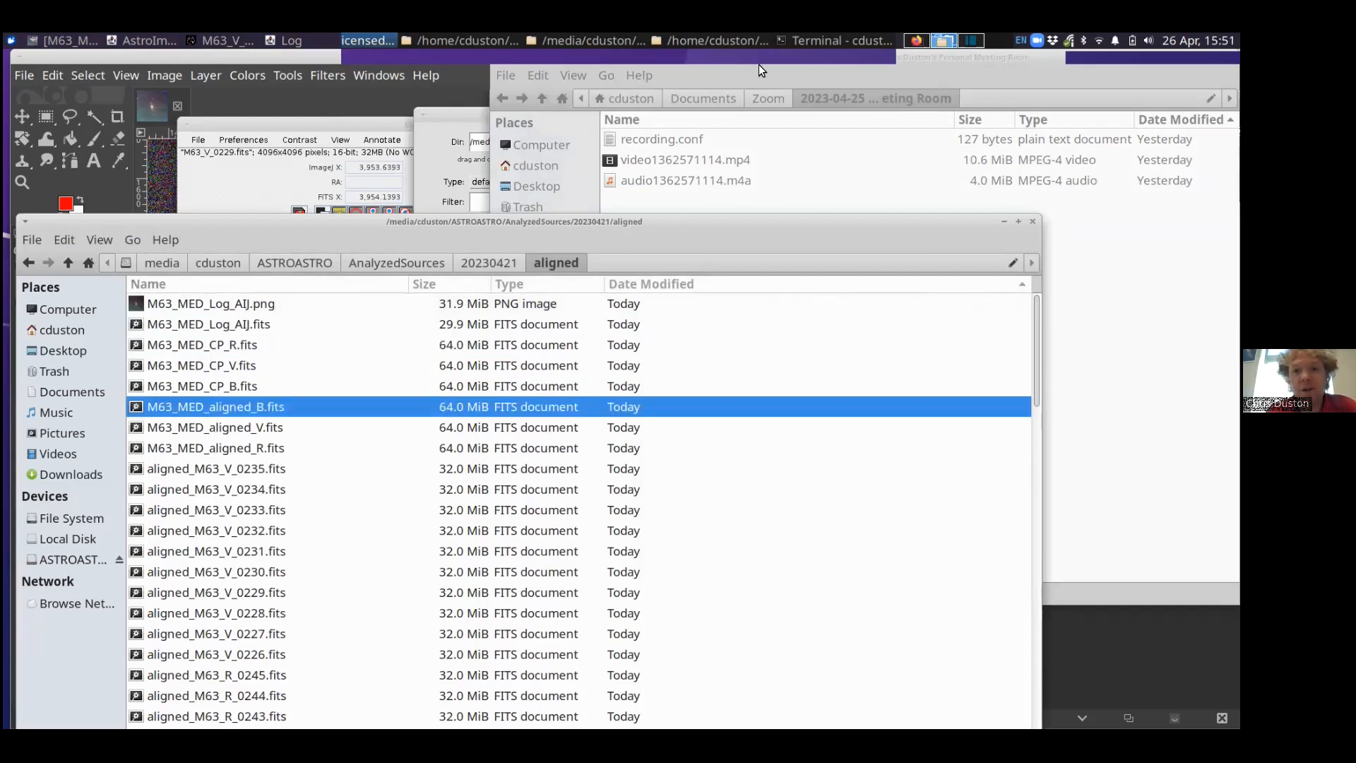
click(459, 116)
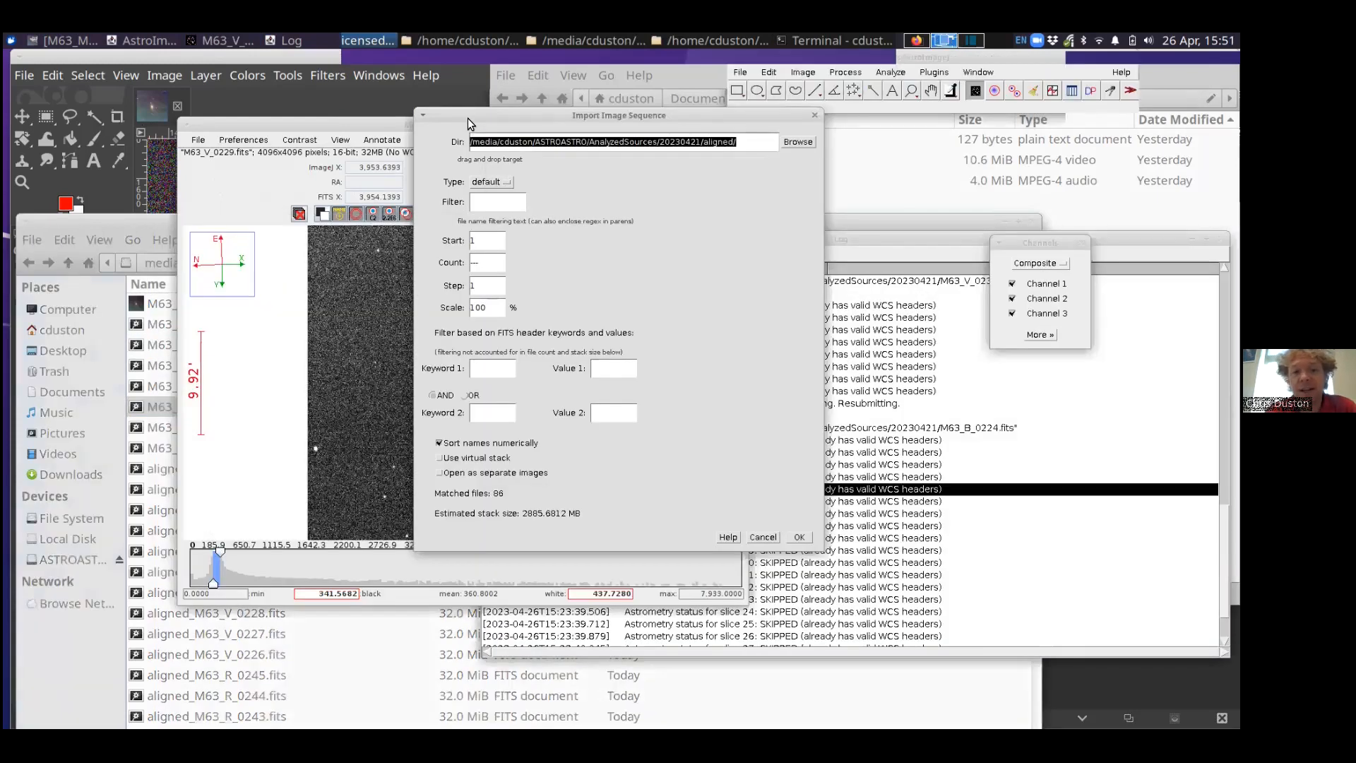
Step: Filter the image sequence by M63_MED_align and import the matching files as a stack
click(510, 203)
text(M6)
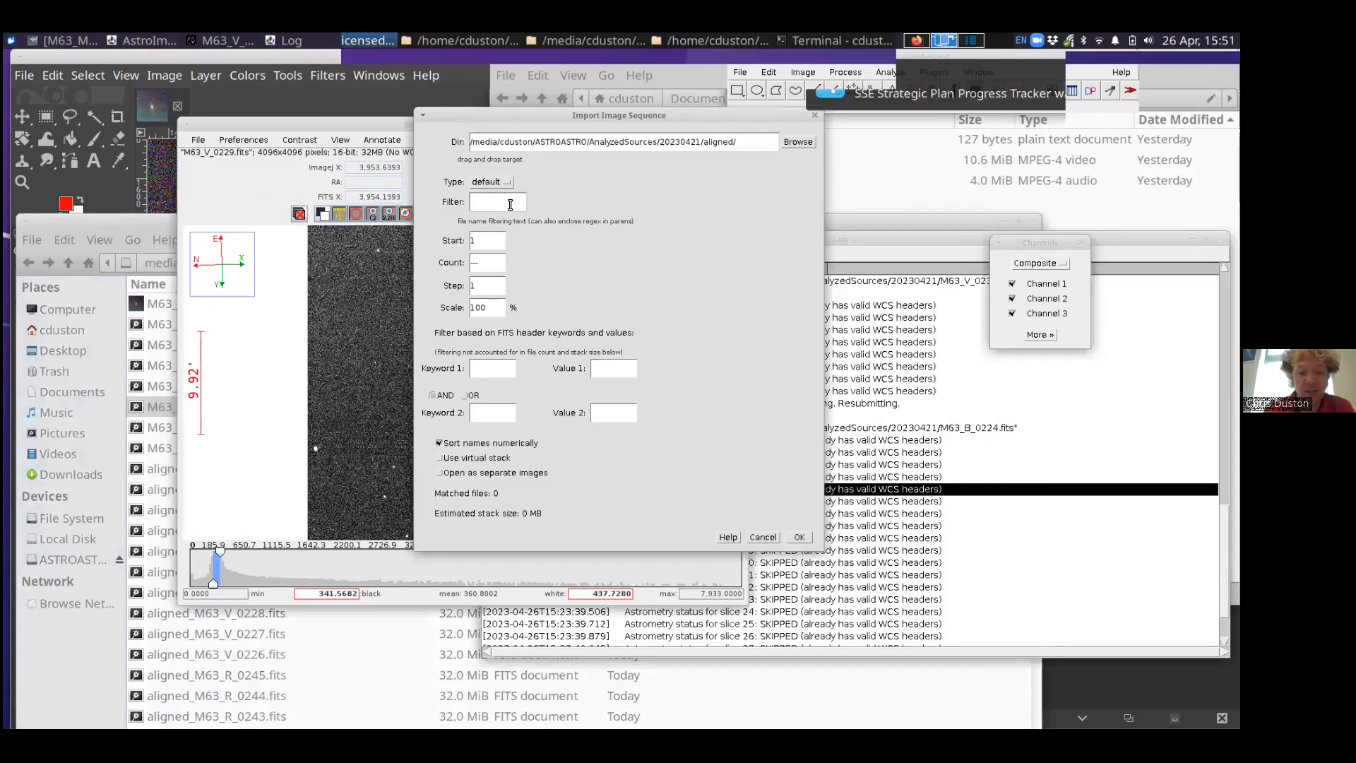
text(3)
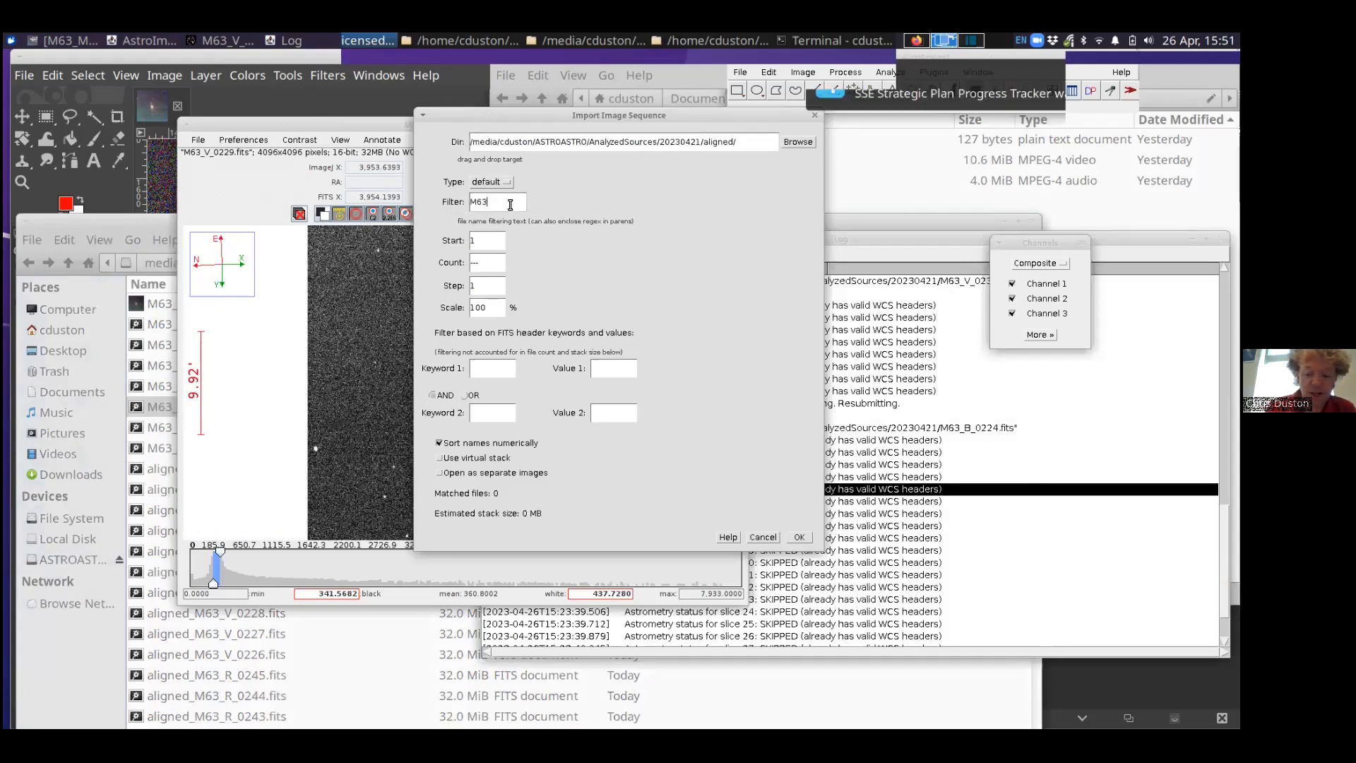
text(_MED_alig)
key(BackSpace)
key(BackSpace)
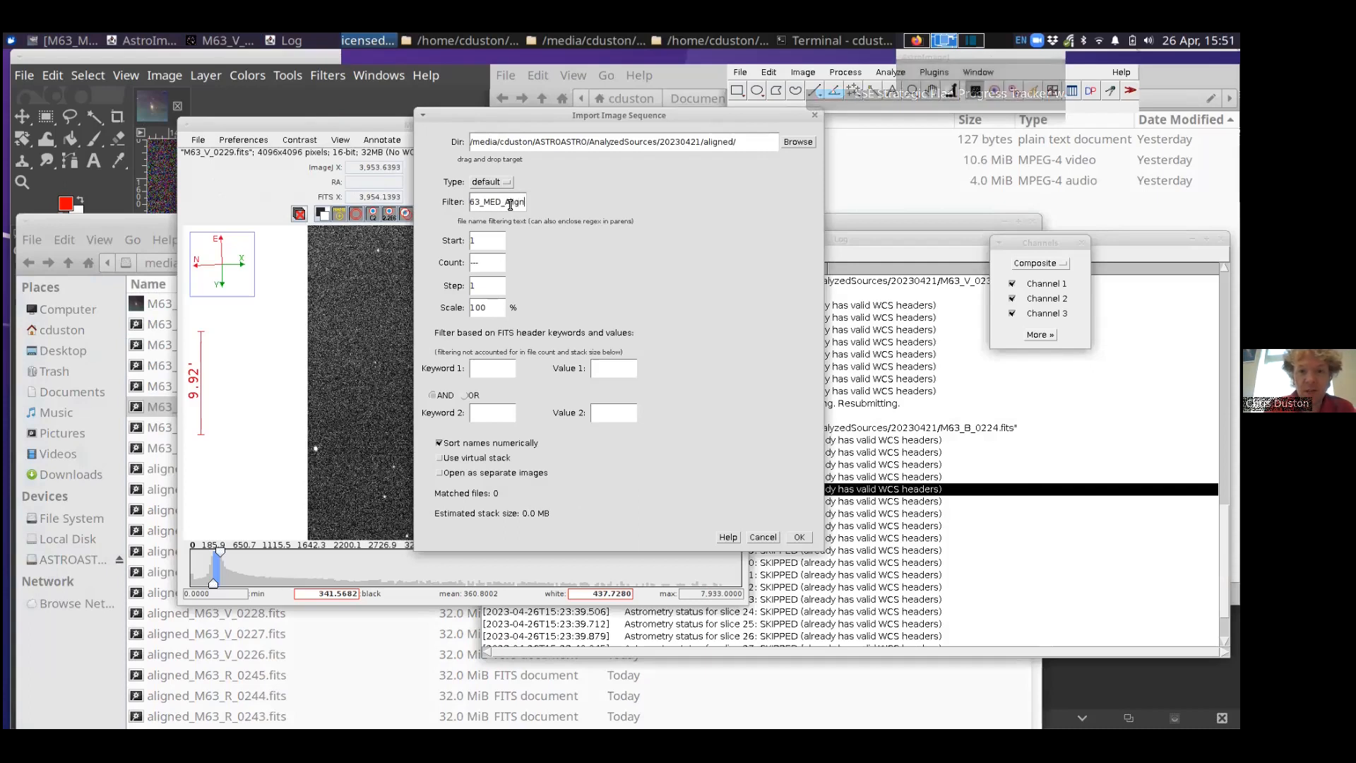
text(ign)
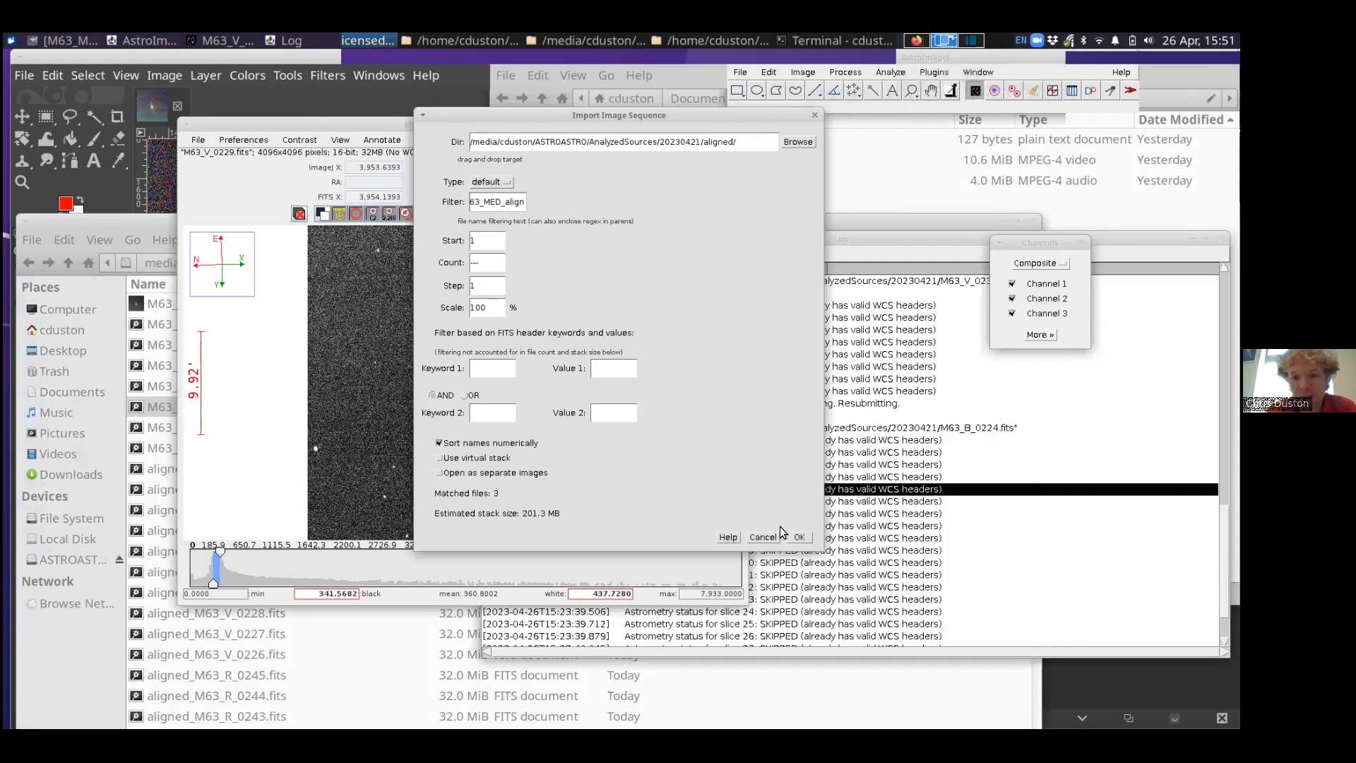
click(798, 536)
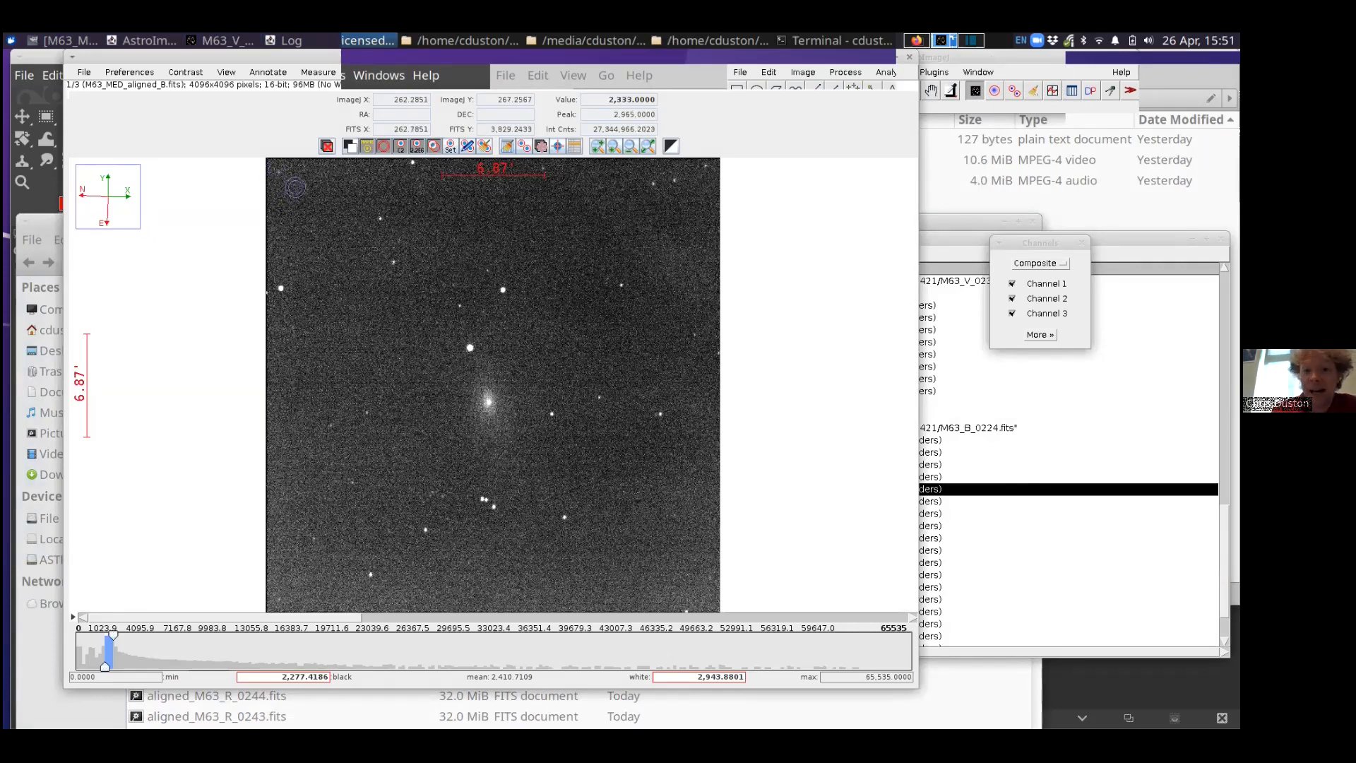
Step: Close the old Channels window and make a composite colour image from the aligned stack in Composite display mode
click(1081, 243)
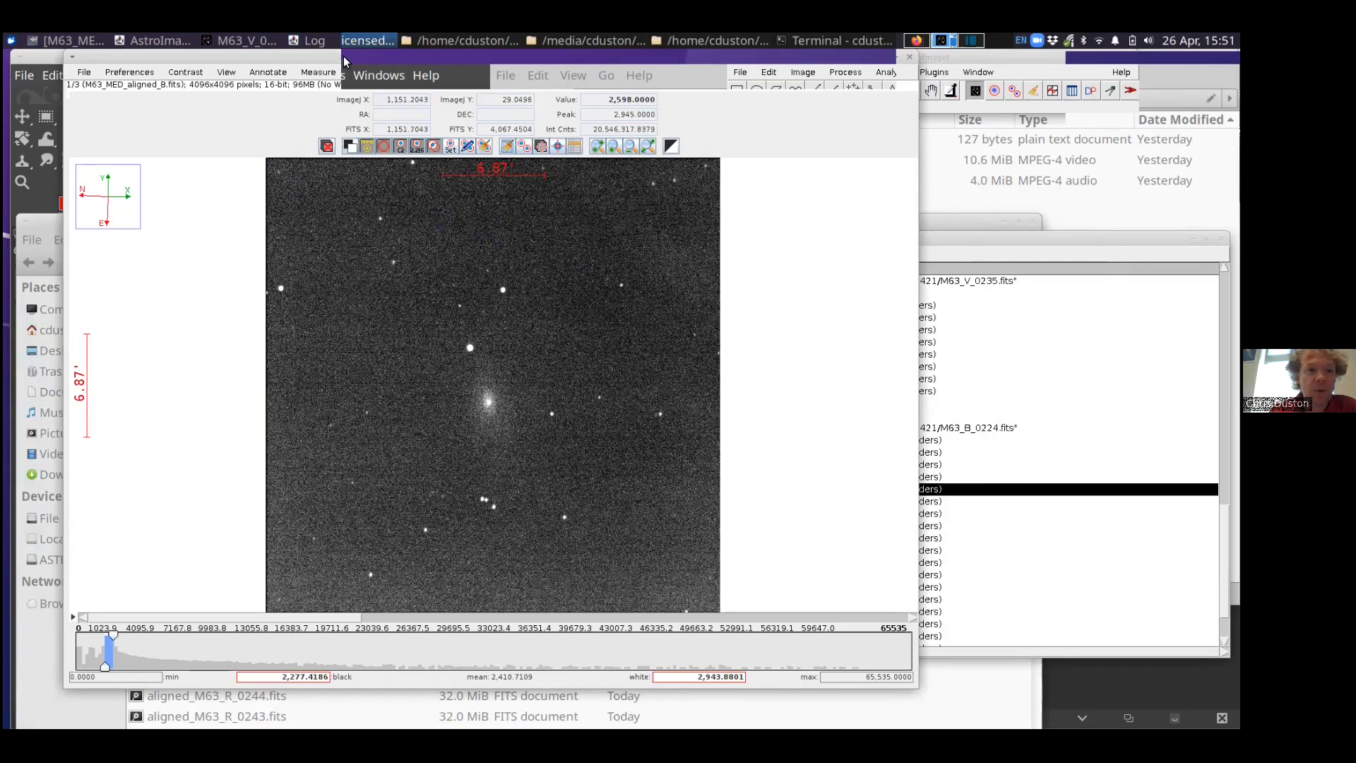
drag(345, 60, 328, 61)
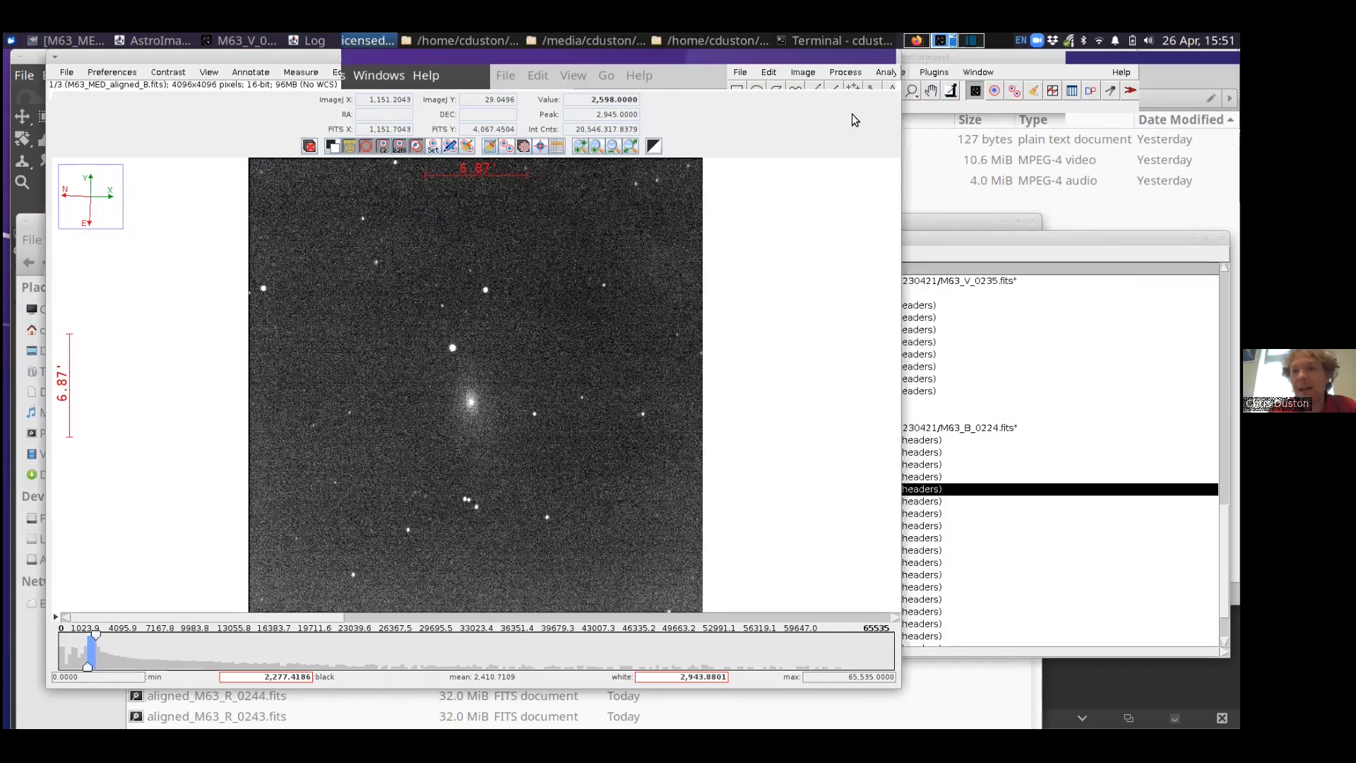
click(413, 89)
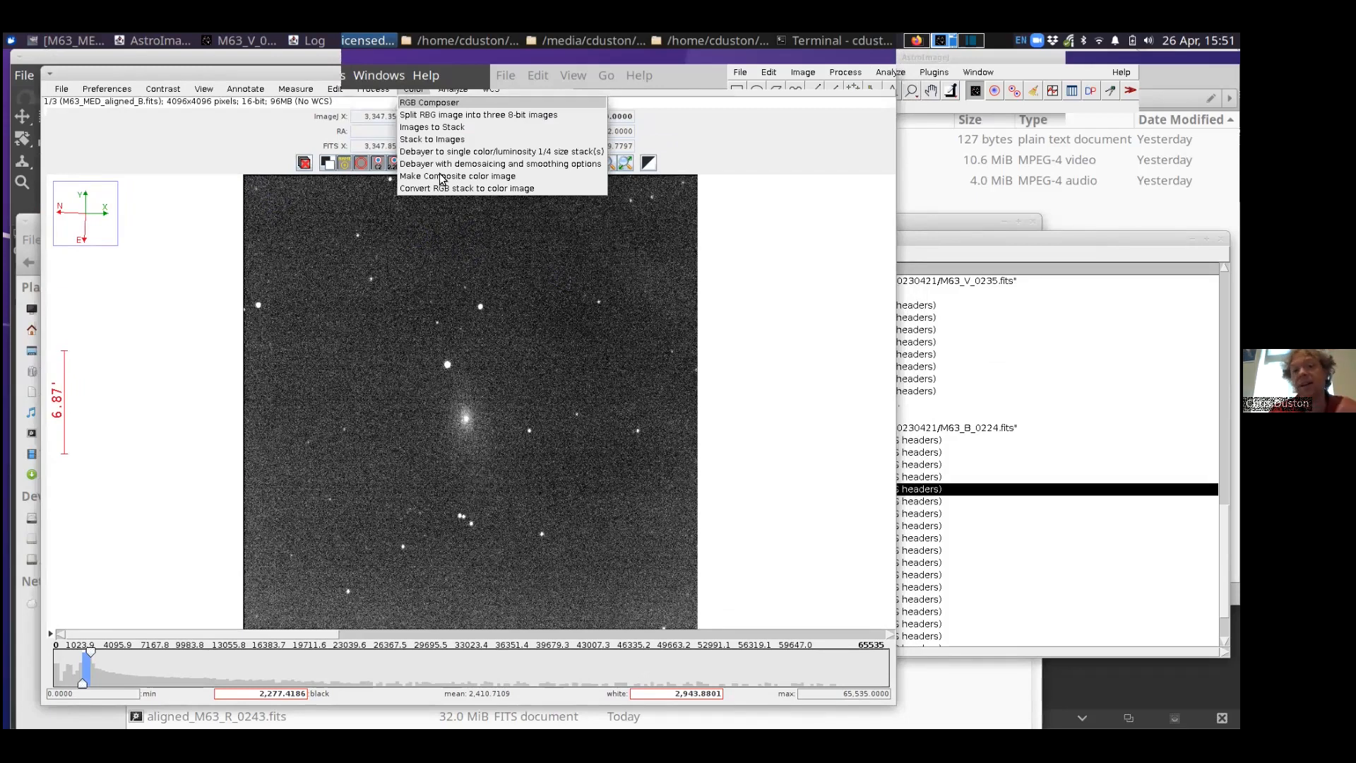
click(442, 177)
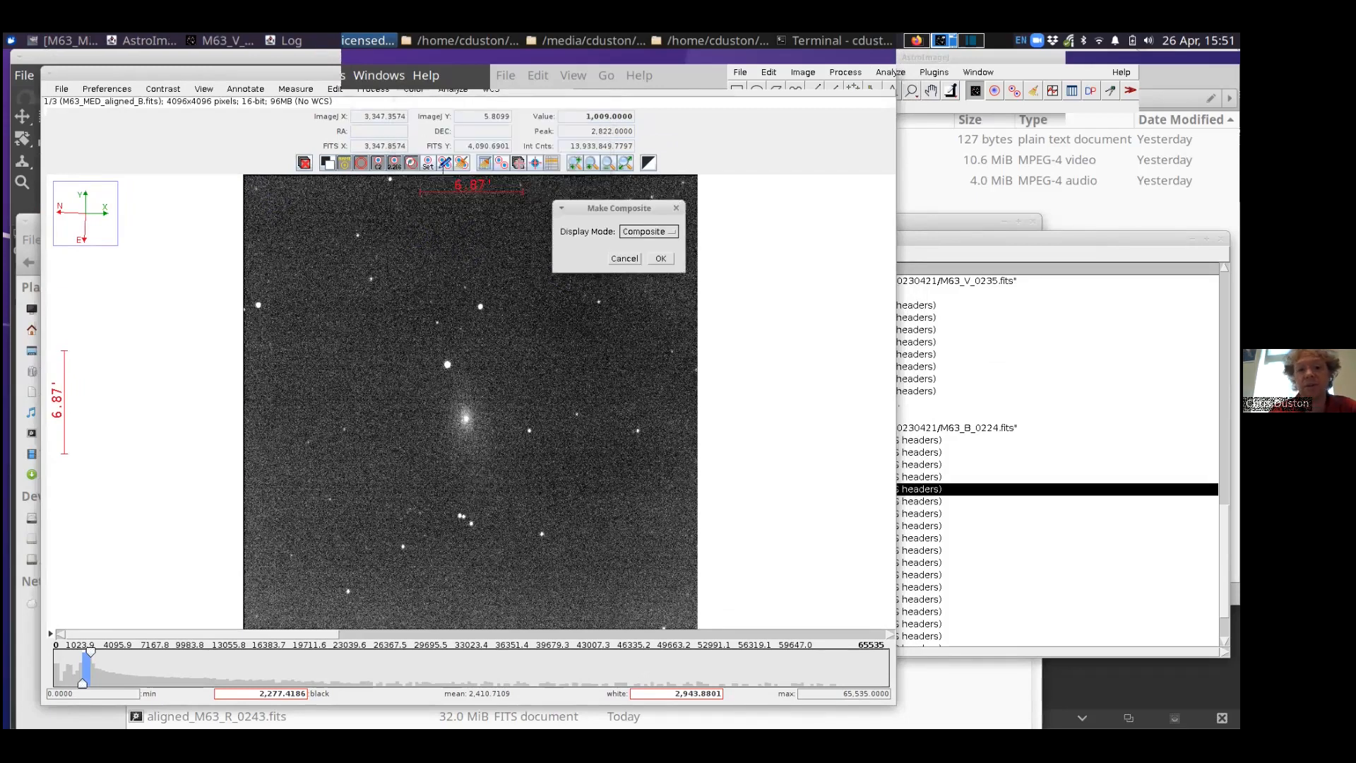
click(660, 258)
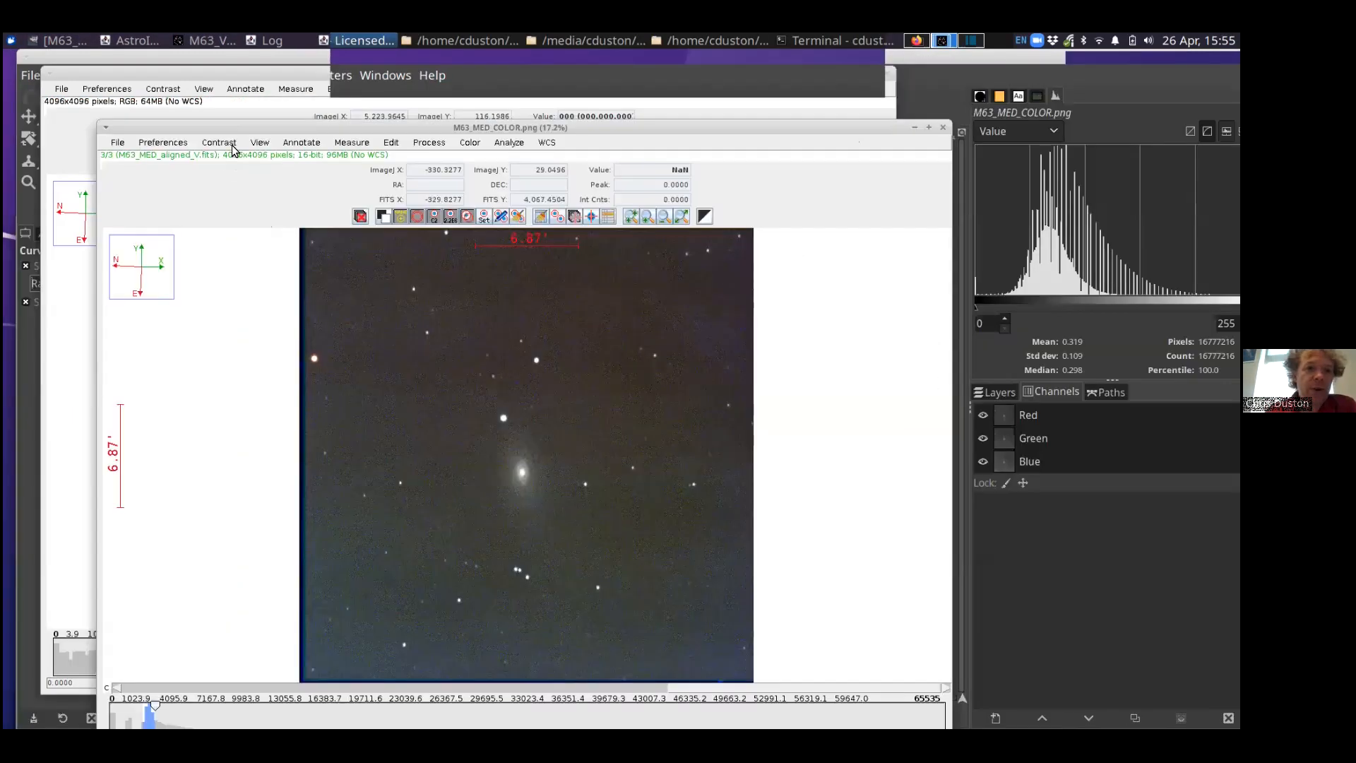
Step: Convert the M63_MED_COLOR composite stack to an RGB colour image
drag(237, 131, 221, 100)
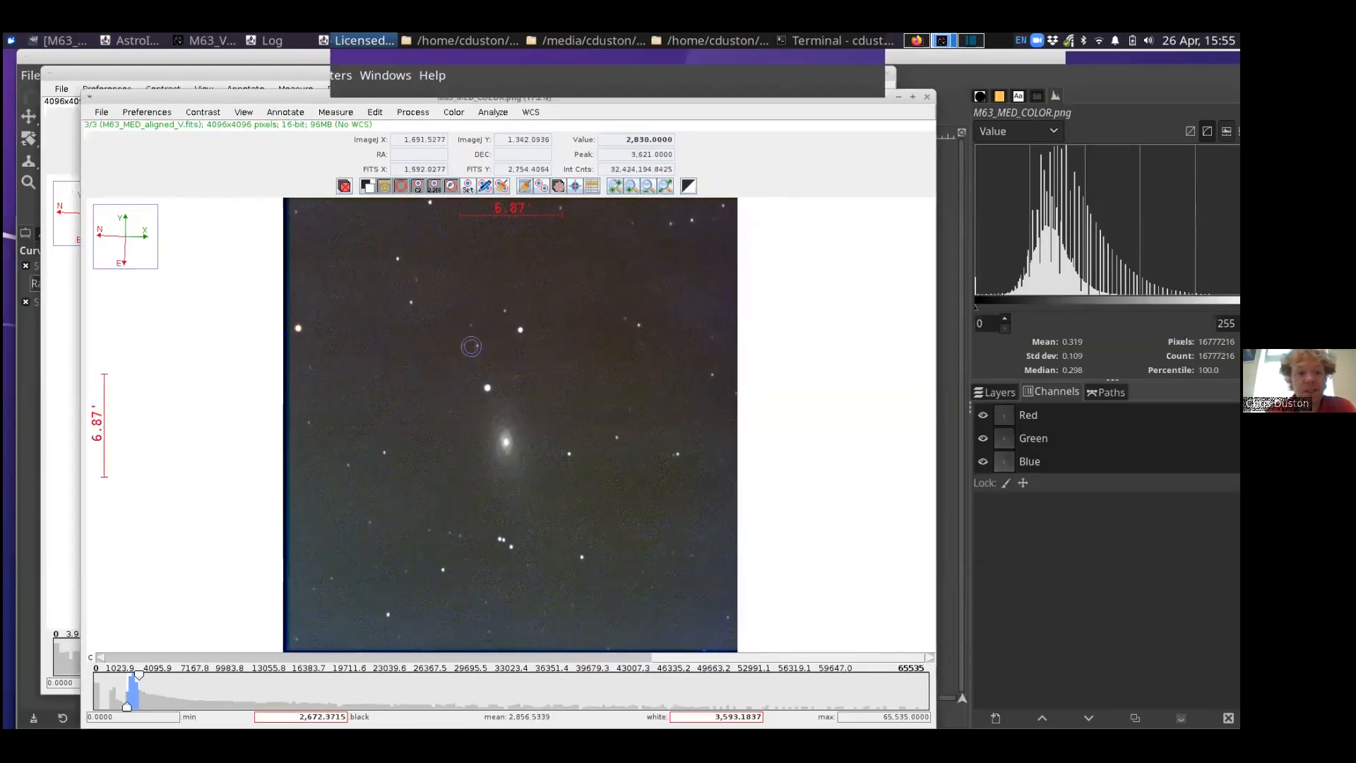
click(356, 40)
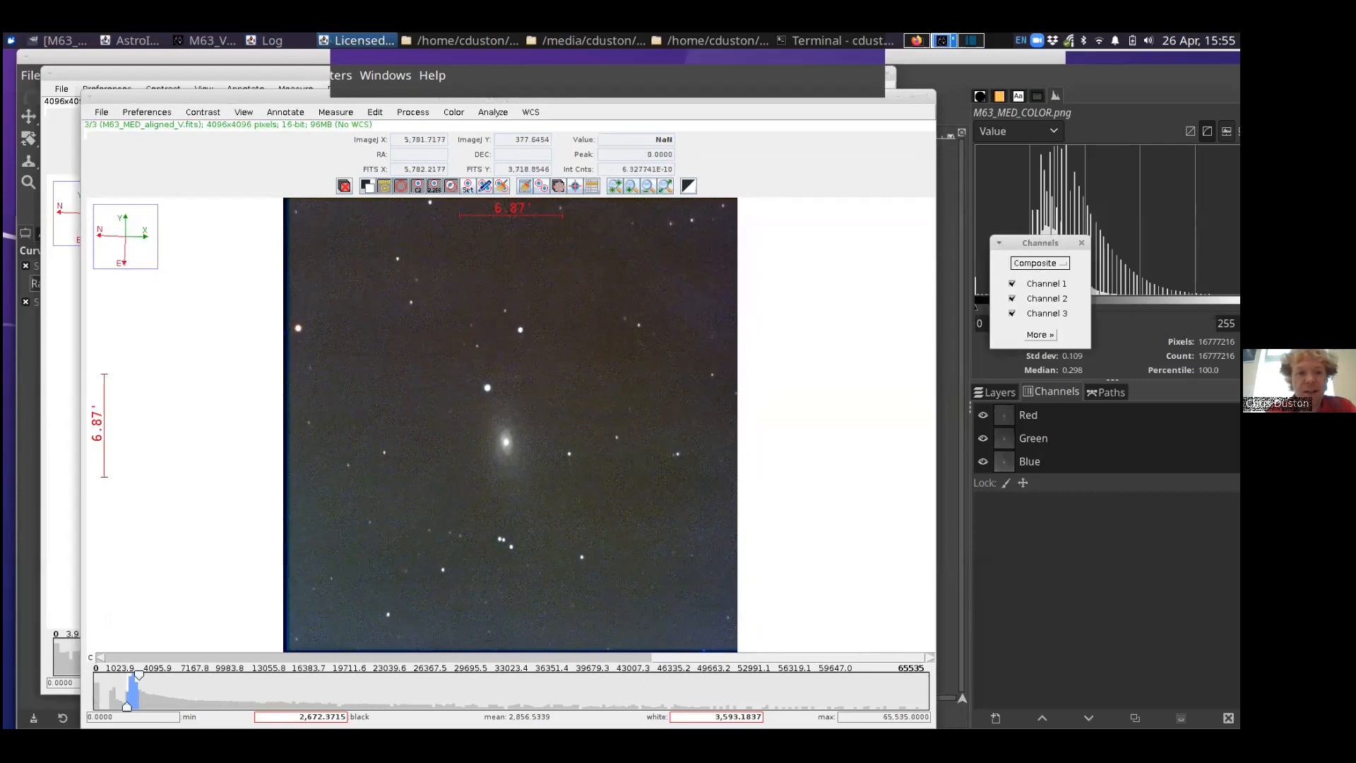
click(453, 112)
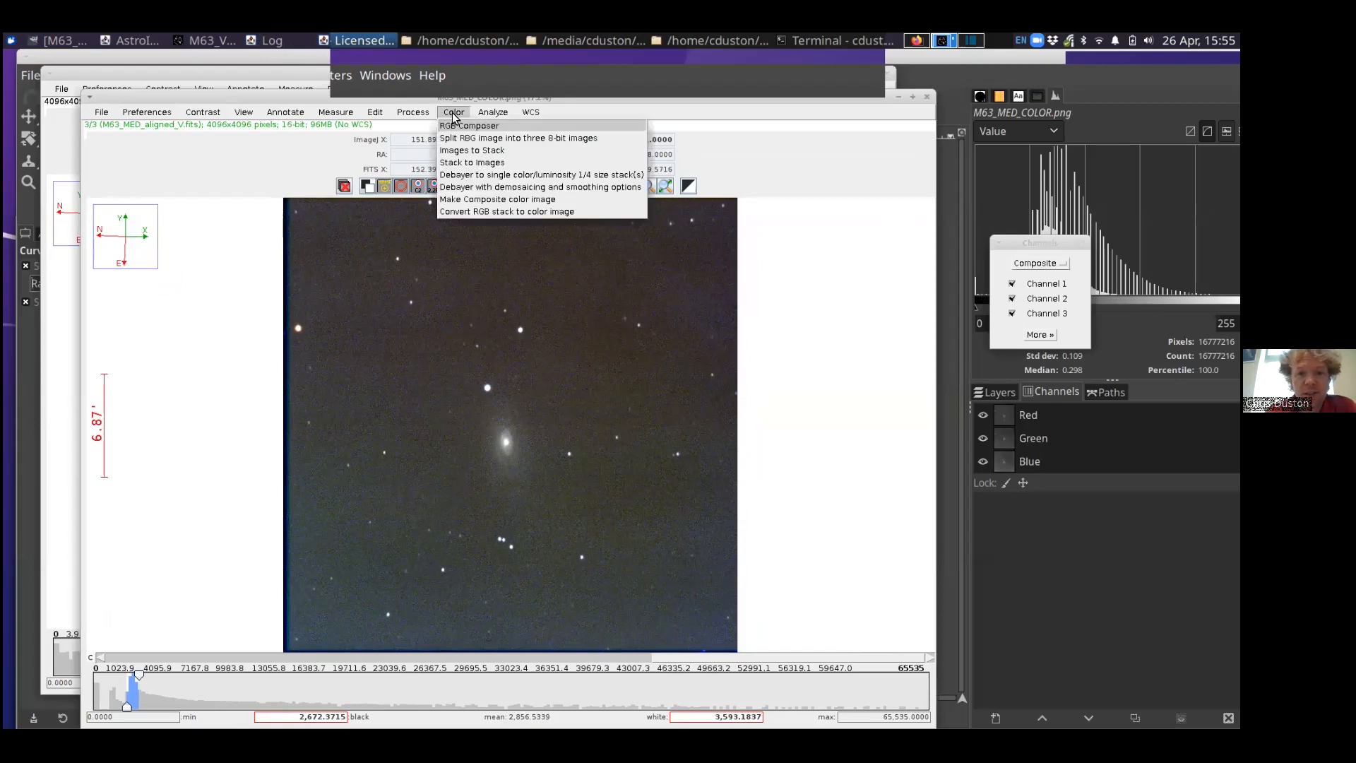
click(503, 212)
click(62, 161)
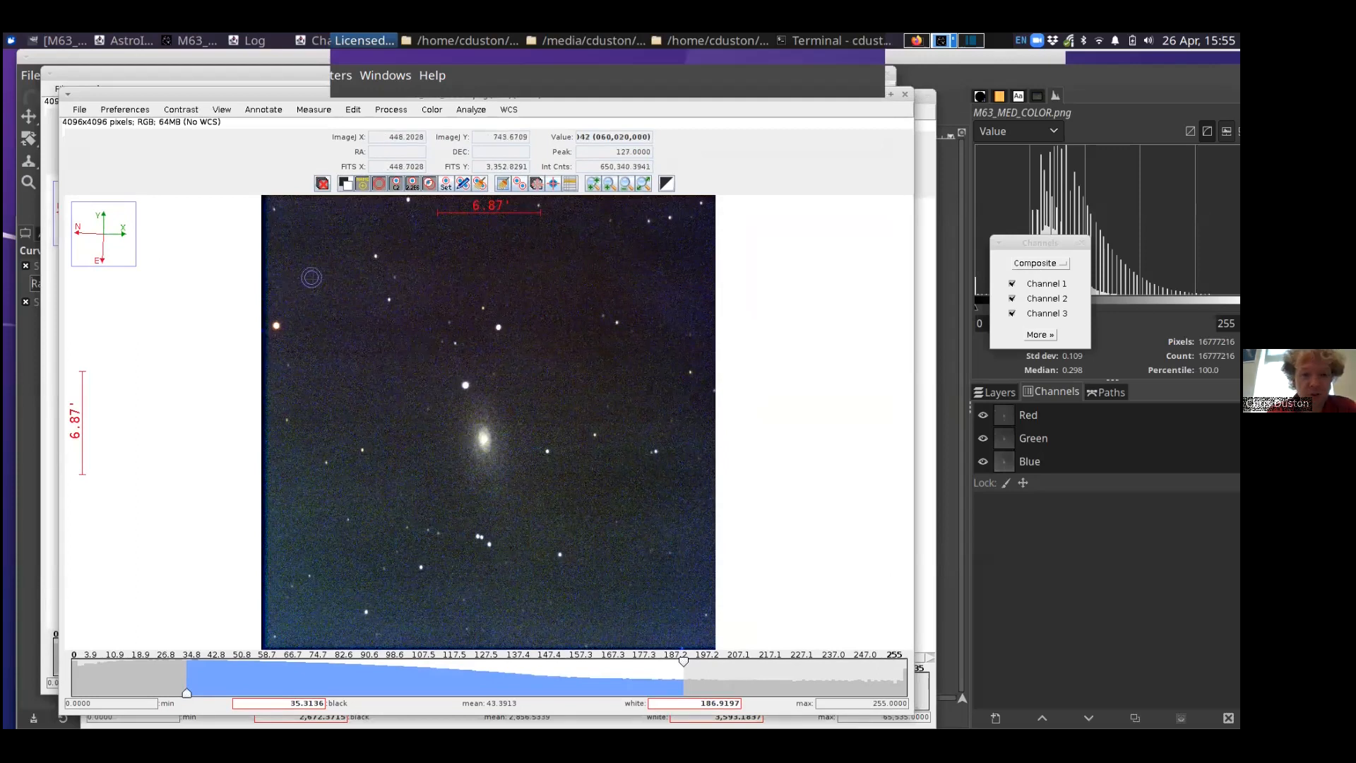
Step: Save the RGB image as PNG over the existing M63_MED_COLOR.png in the aligned folder, then switch to GIMP
click(79, 110)
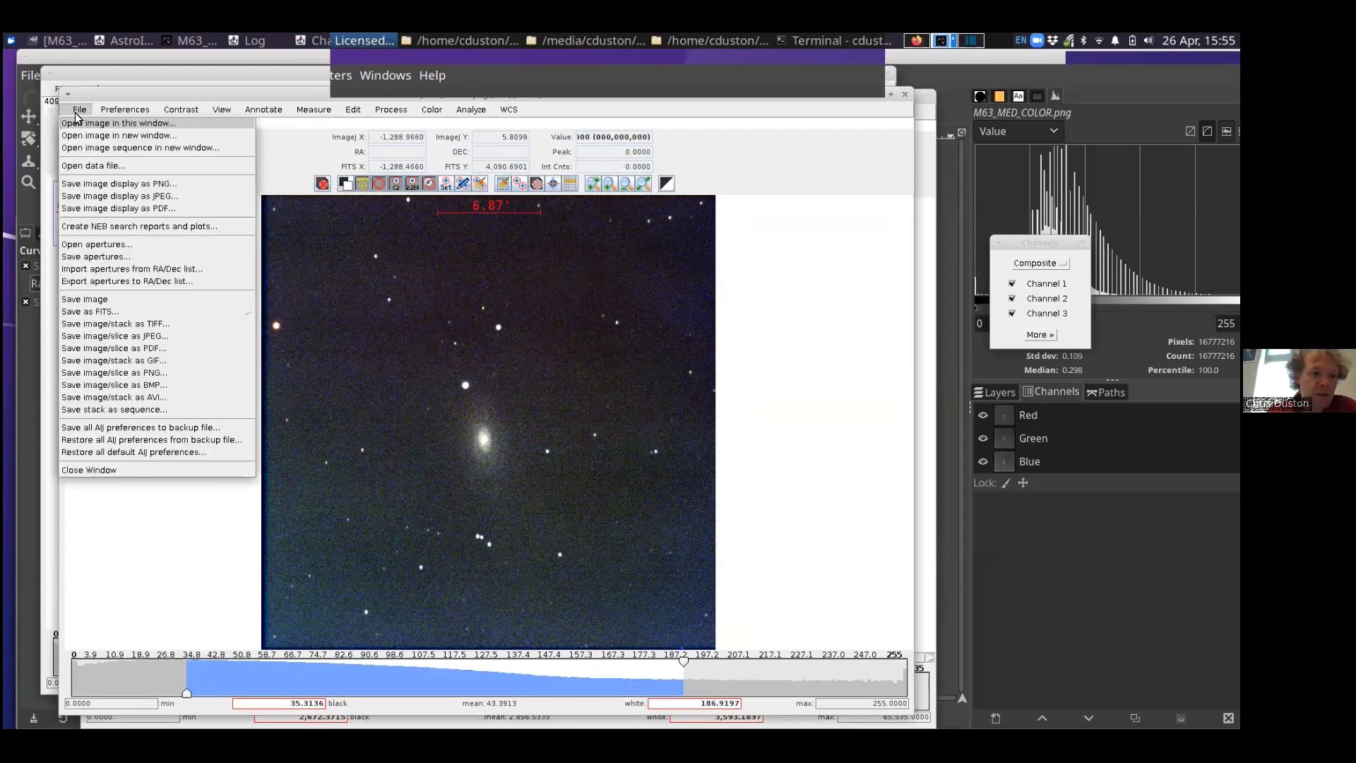
click(109, 373)
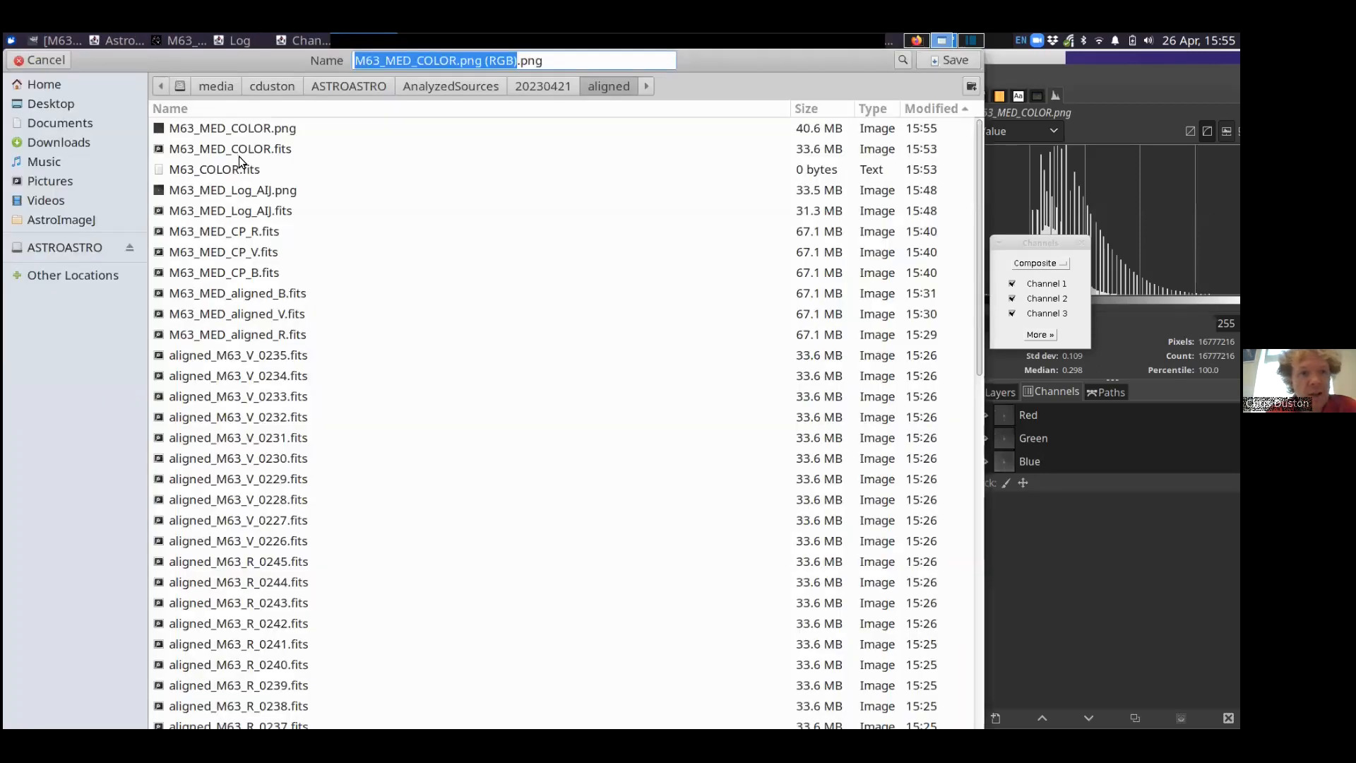
click(238, 130)
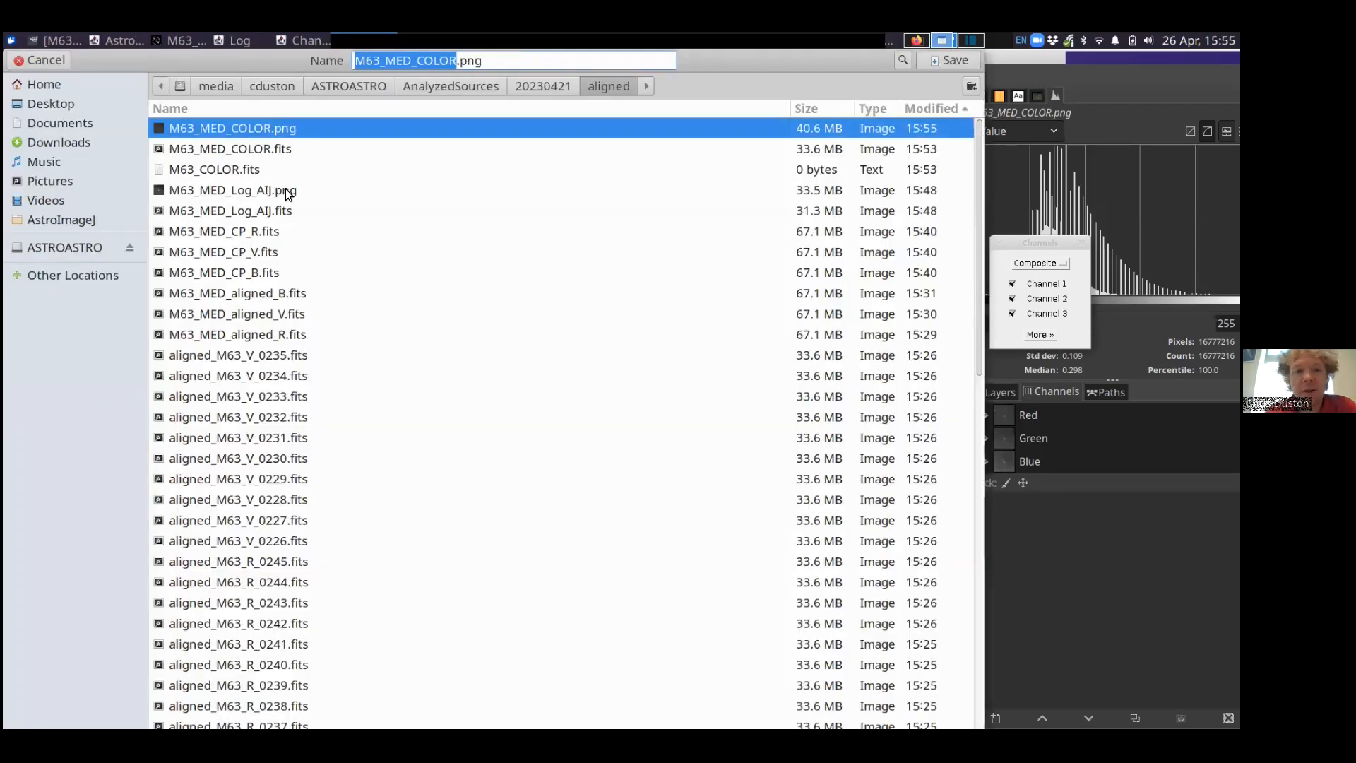
click(945, 65)
click(599, 485)
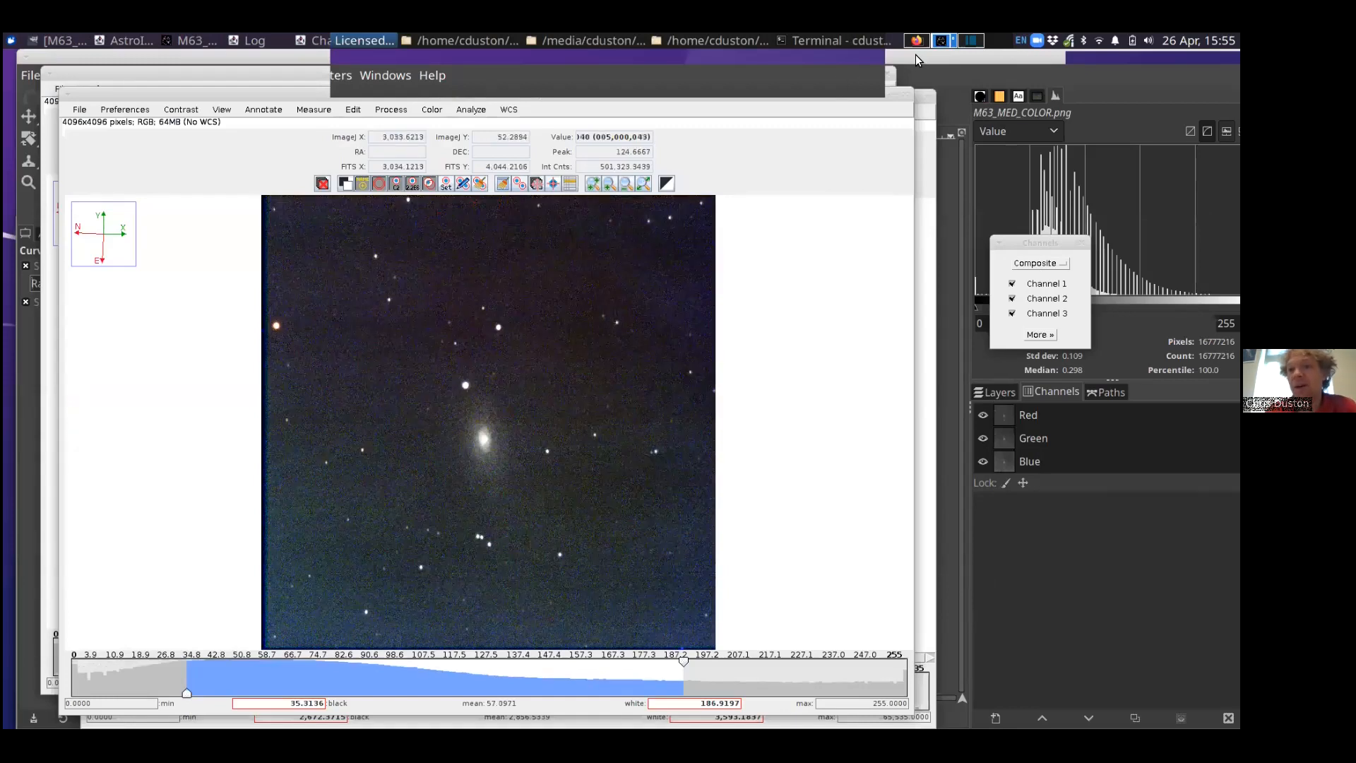
click(921, 53)
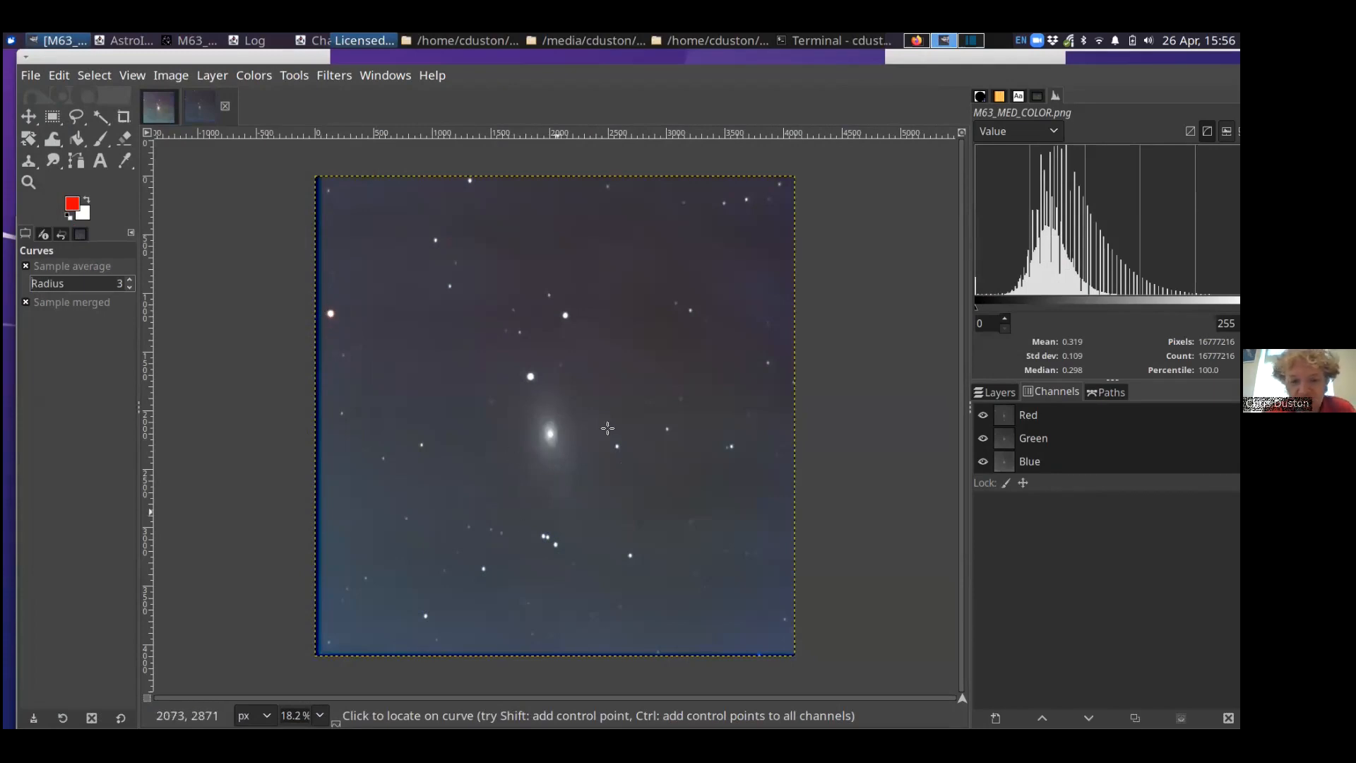
Step: Compare the M63_MED_Log_AIJ.png image and its histogram with M63_MED_COLOR.png
click(161, 109)
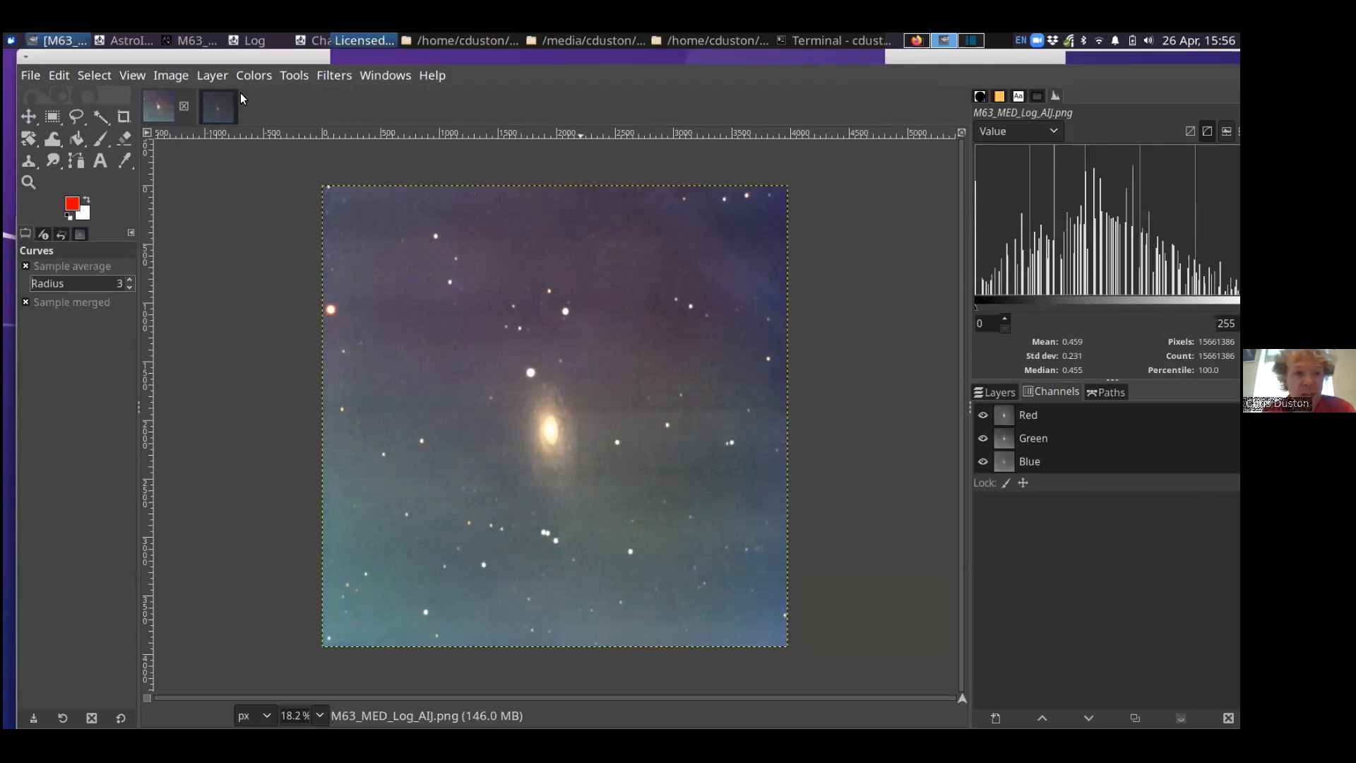
click(217, 105)
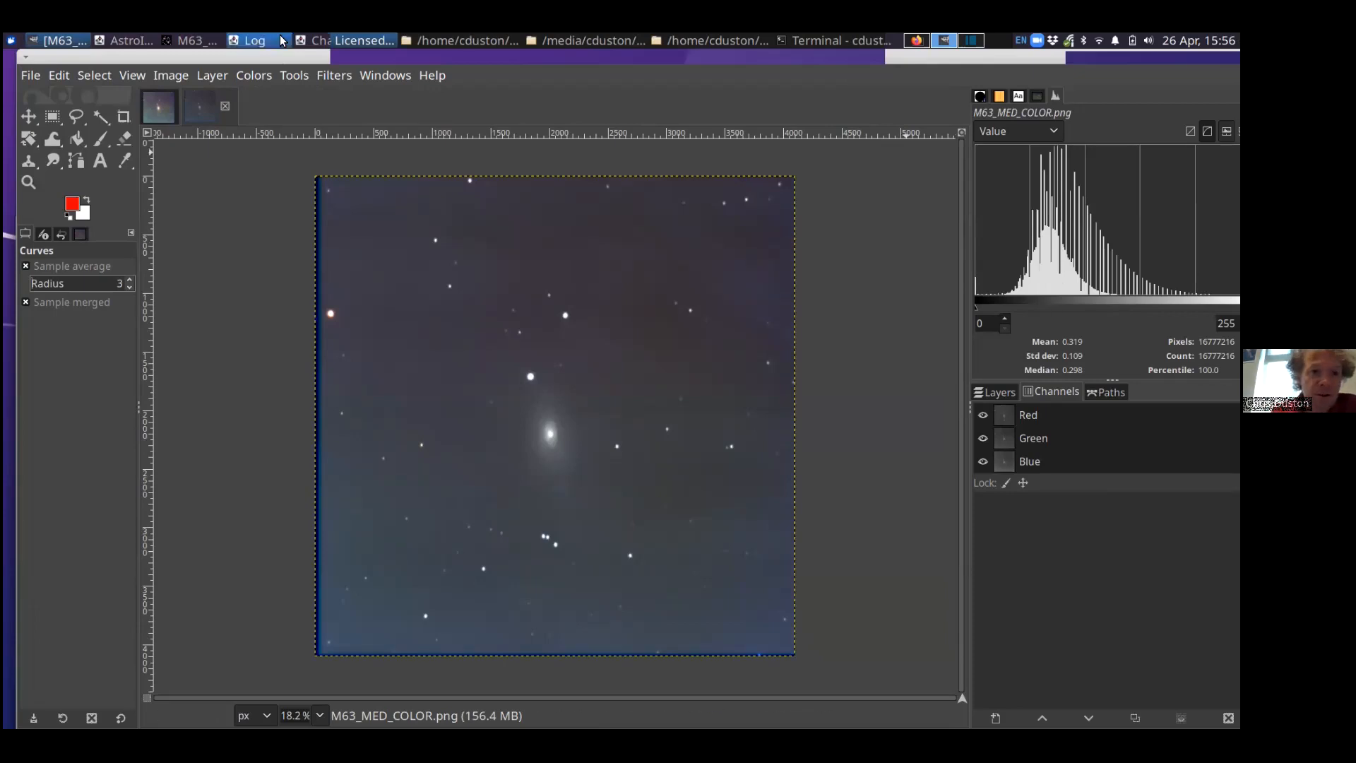
click(218, 78)
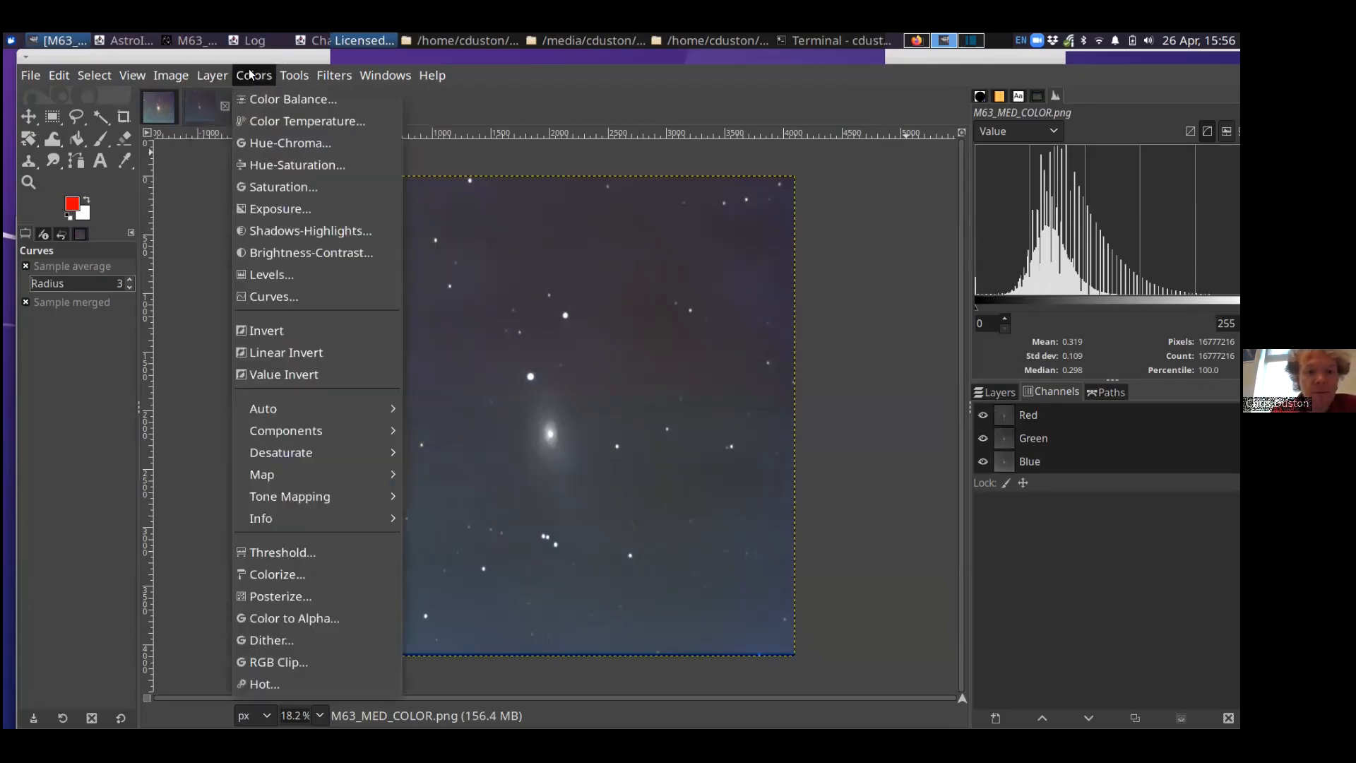
click(265, 294)
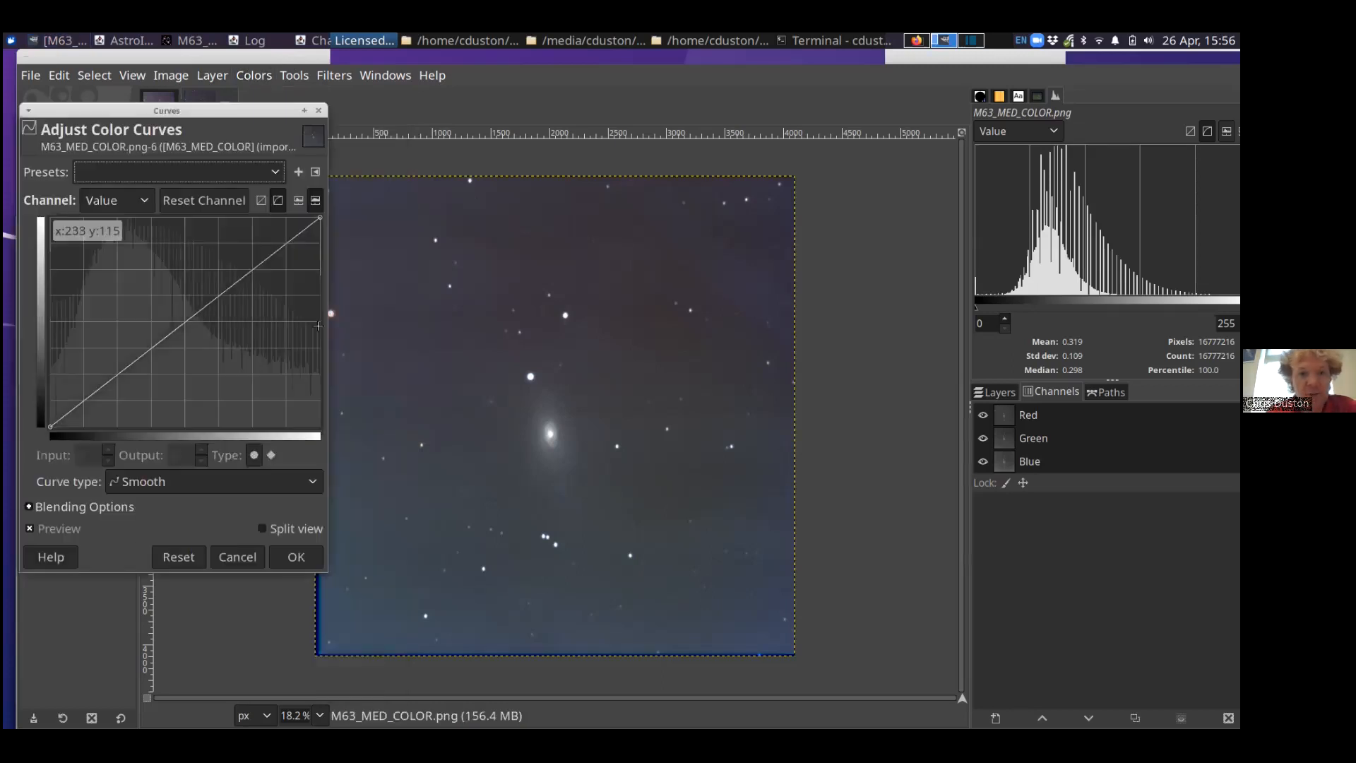
click(320, 110)
Step: Adjust M63_MED_COLOR.png with Brightness-Contrast, setting brightness to 44 and contrast to 65
click(260, 75)
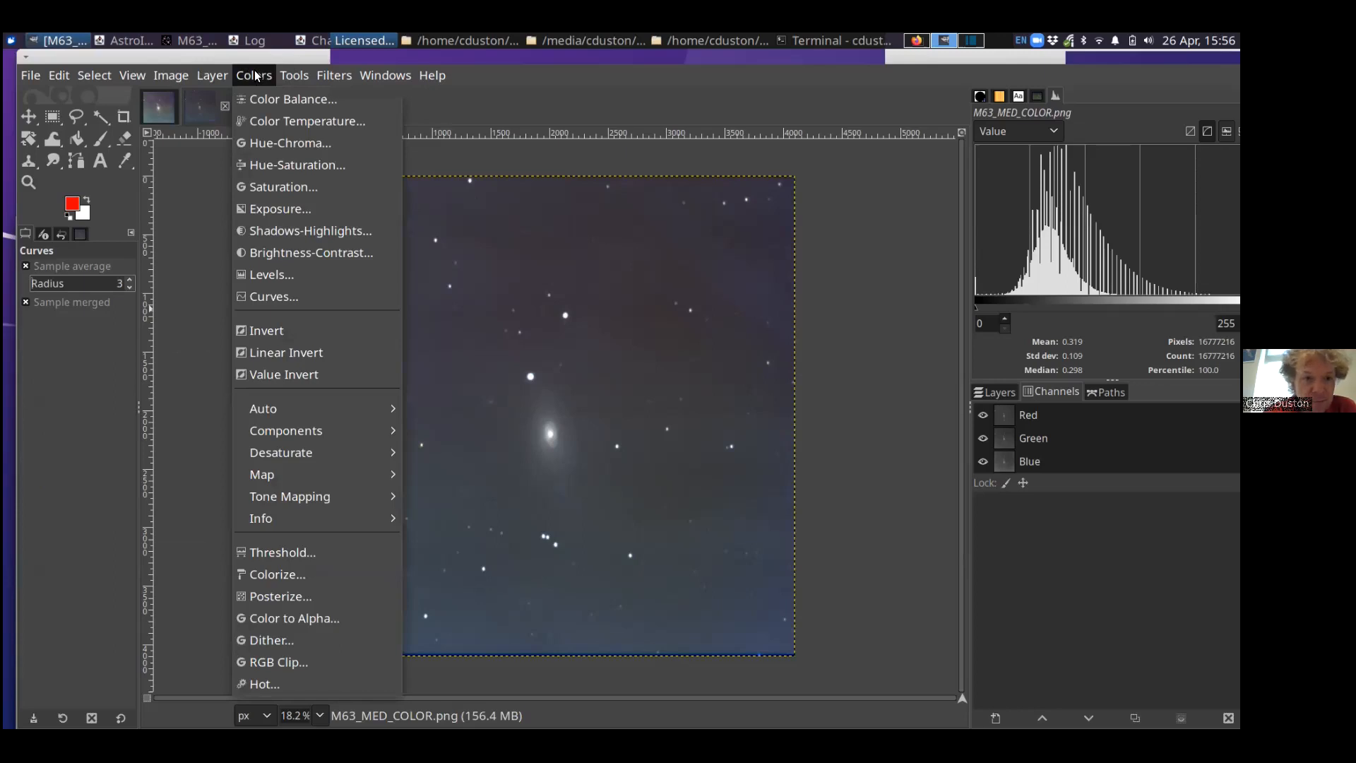
click(290, 254)
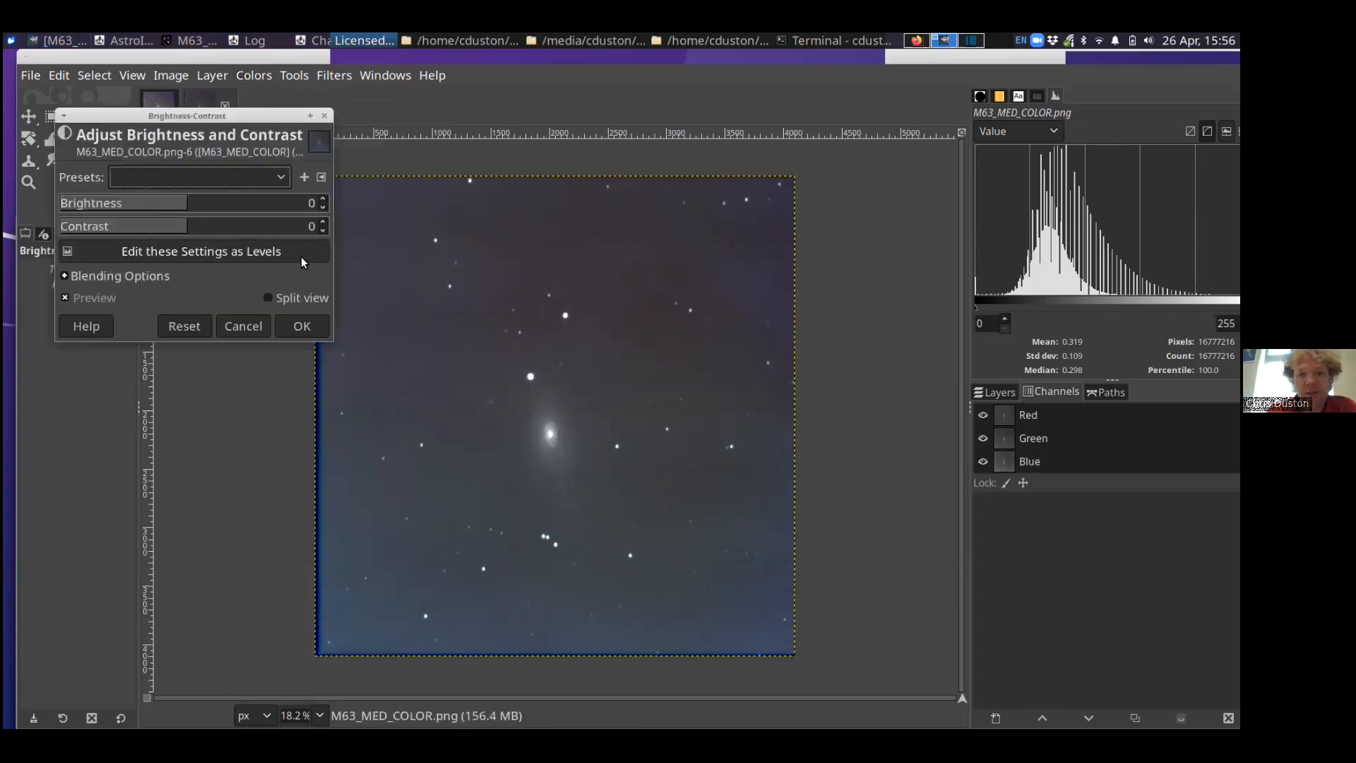
drag(253, 117, 238, 113)
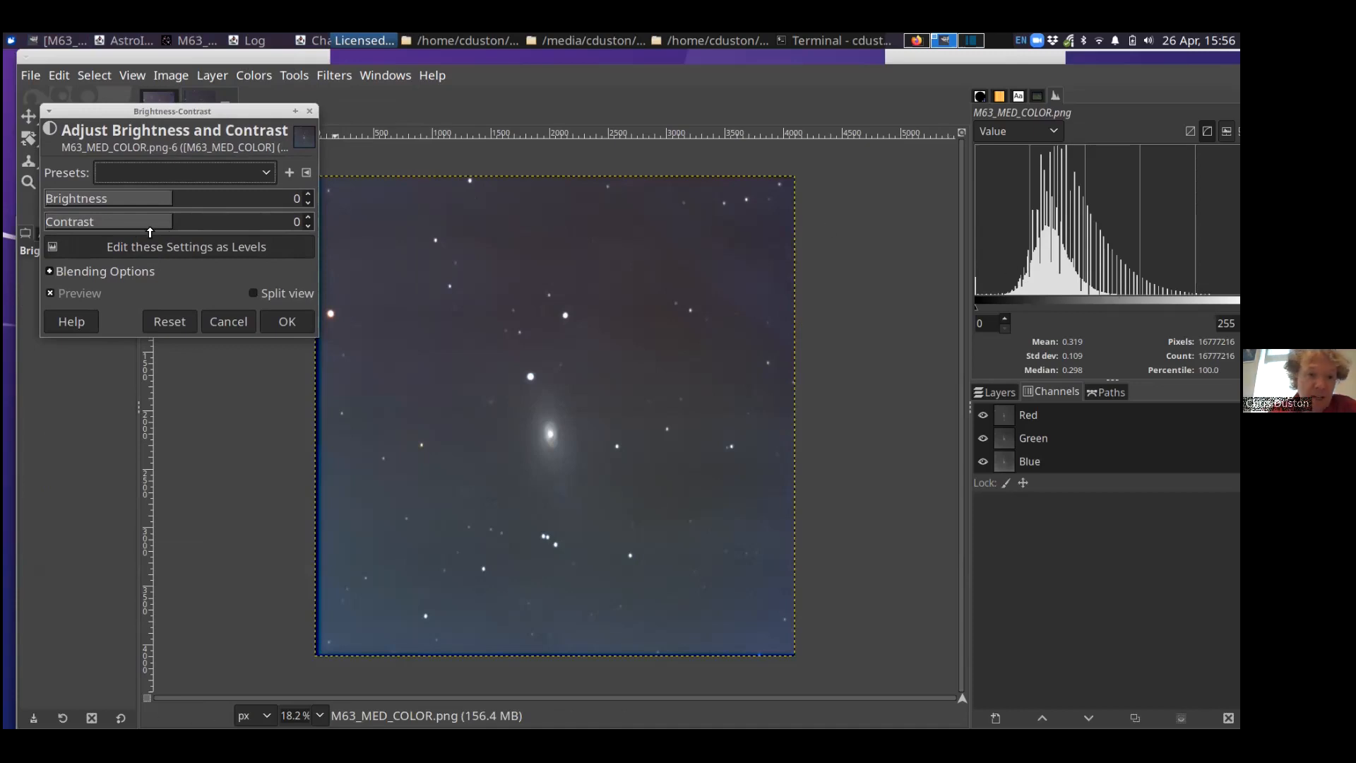
drag(173, 224, 203, 223)
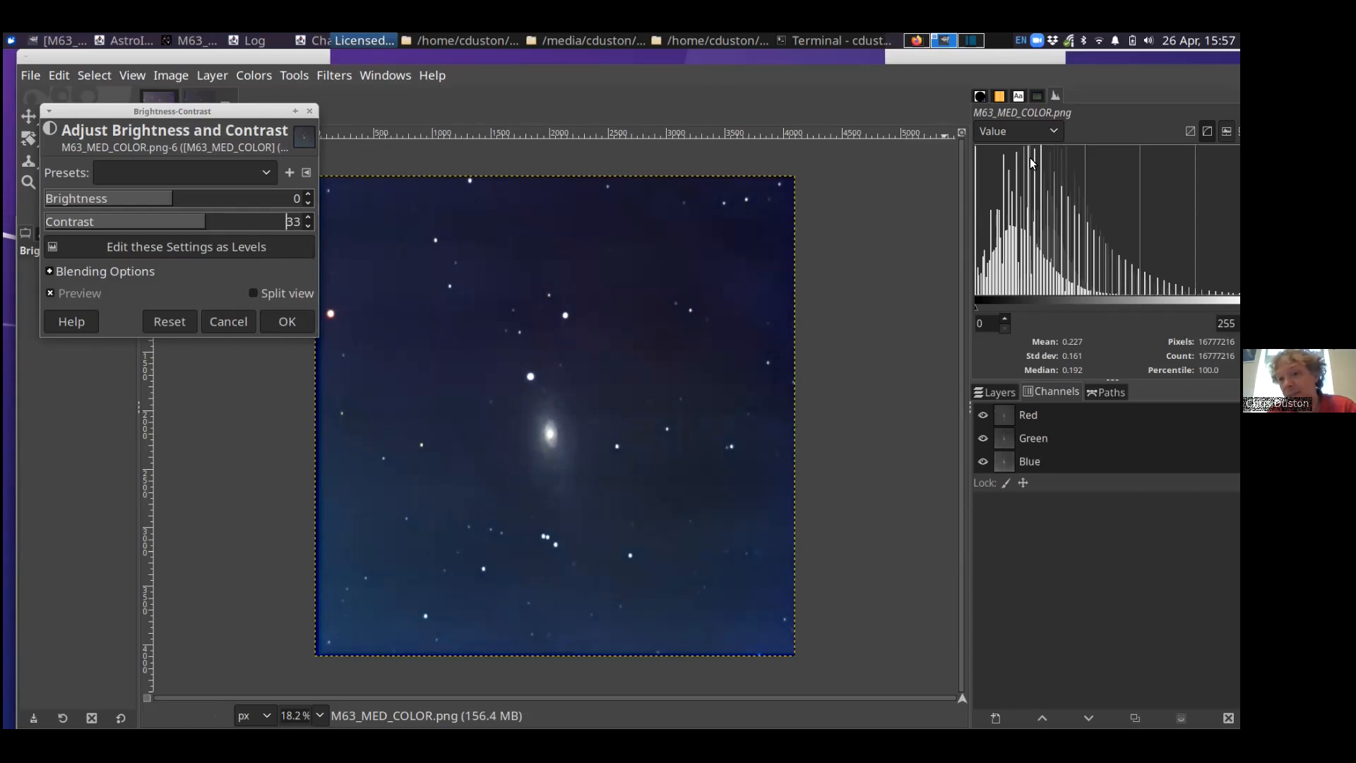
drag(173, 203, 263, 198)
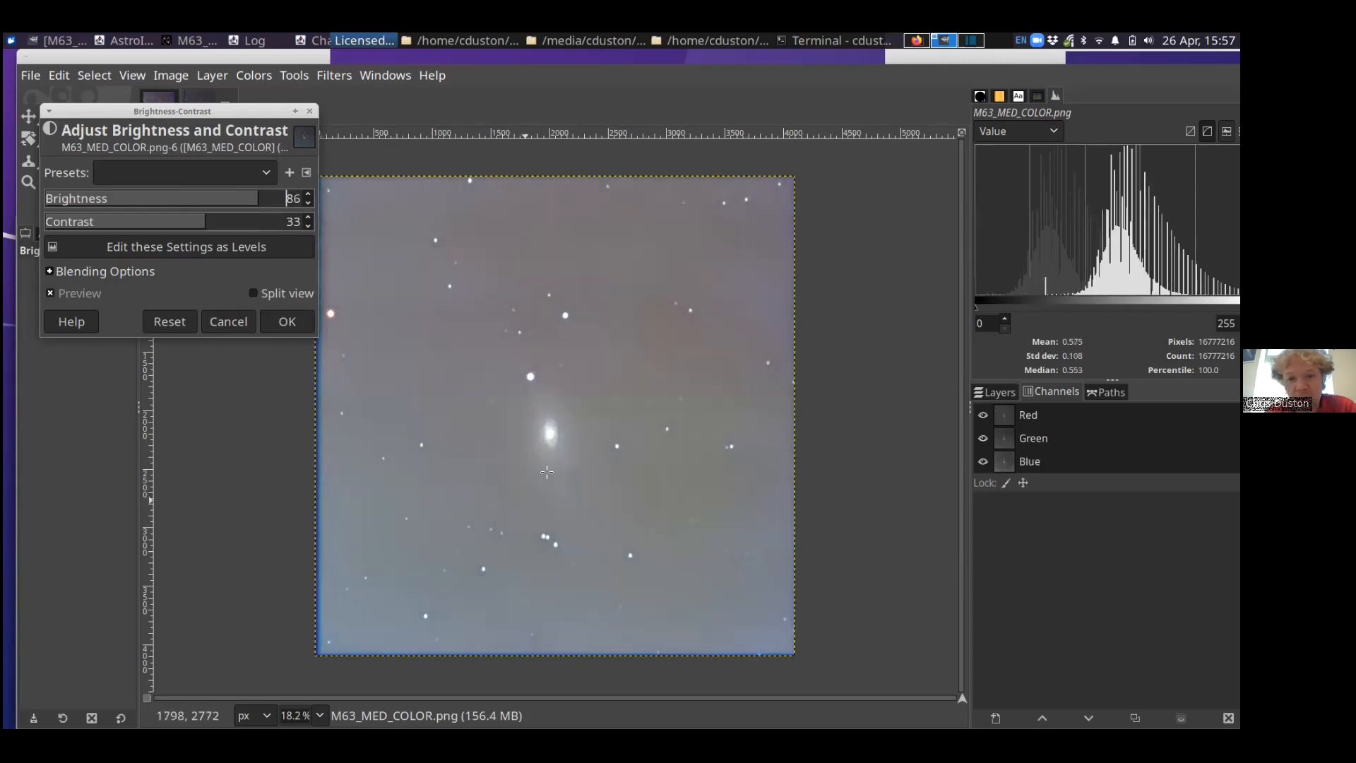
click(207, 226)
drag(206, 226, 231, 212)
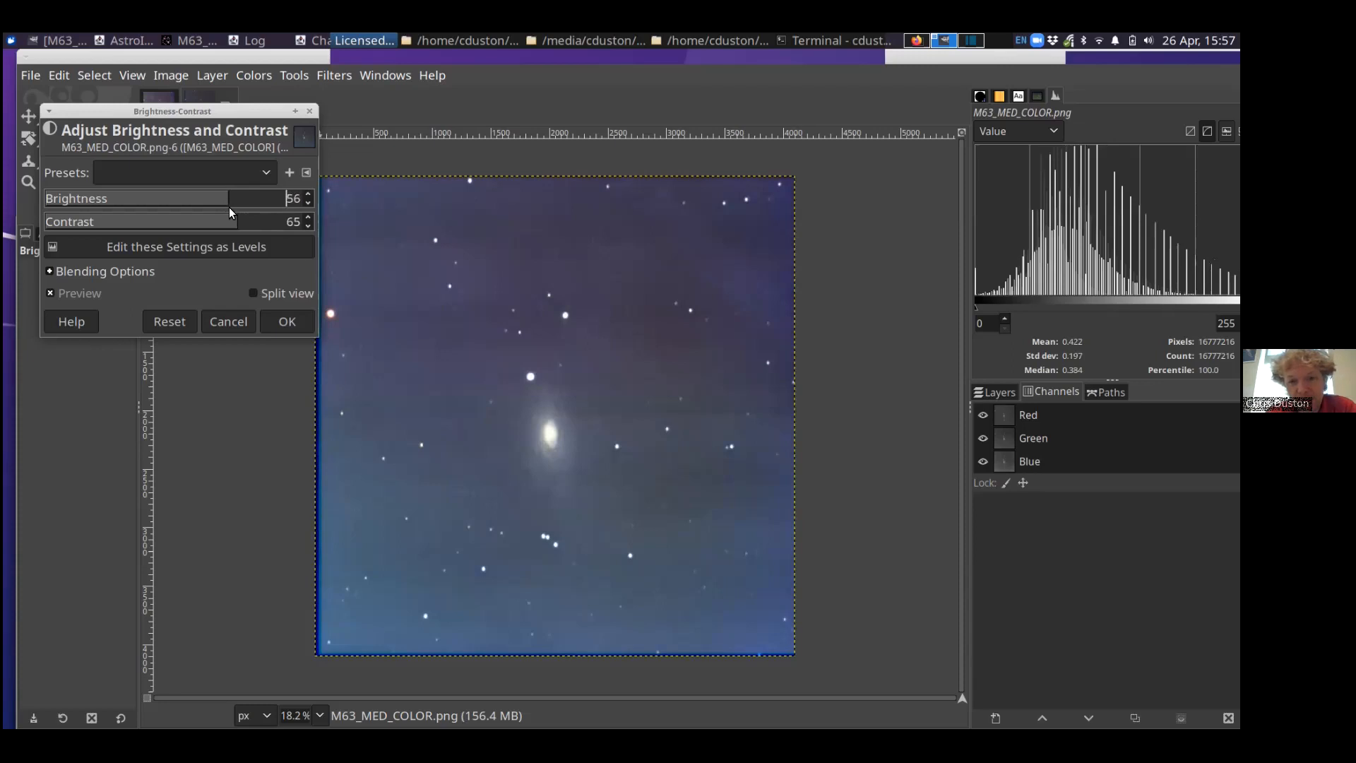
click(239, 205)
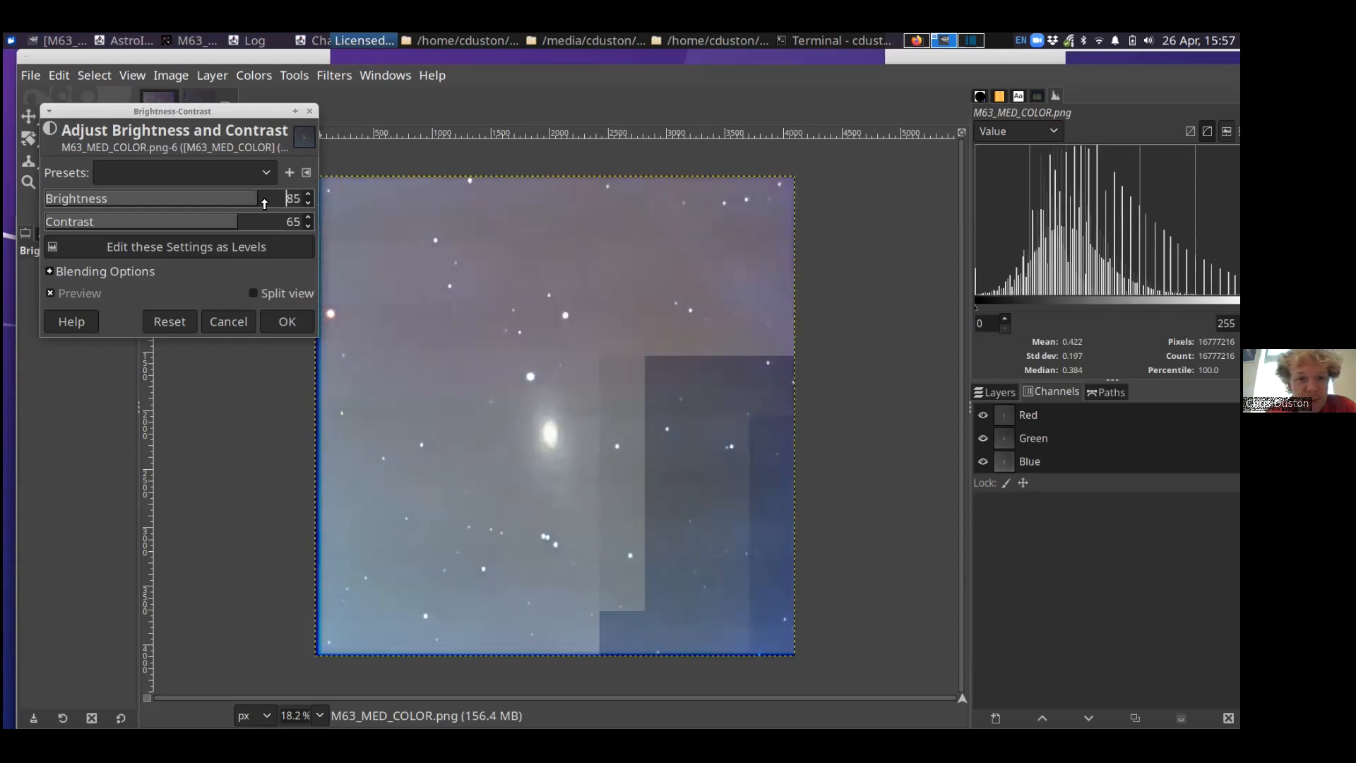
mouse_move(237, 205)
mouse_down()
mouse_move(203, 211)
mouse_move(218, 206)
mouse_up()
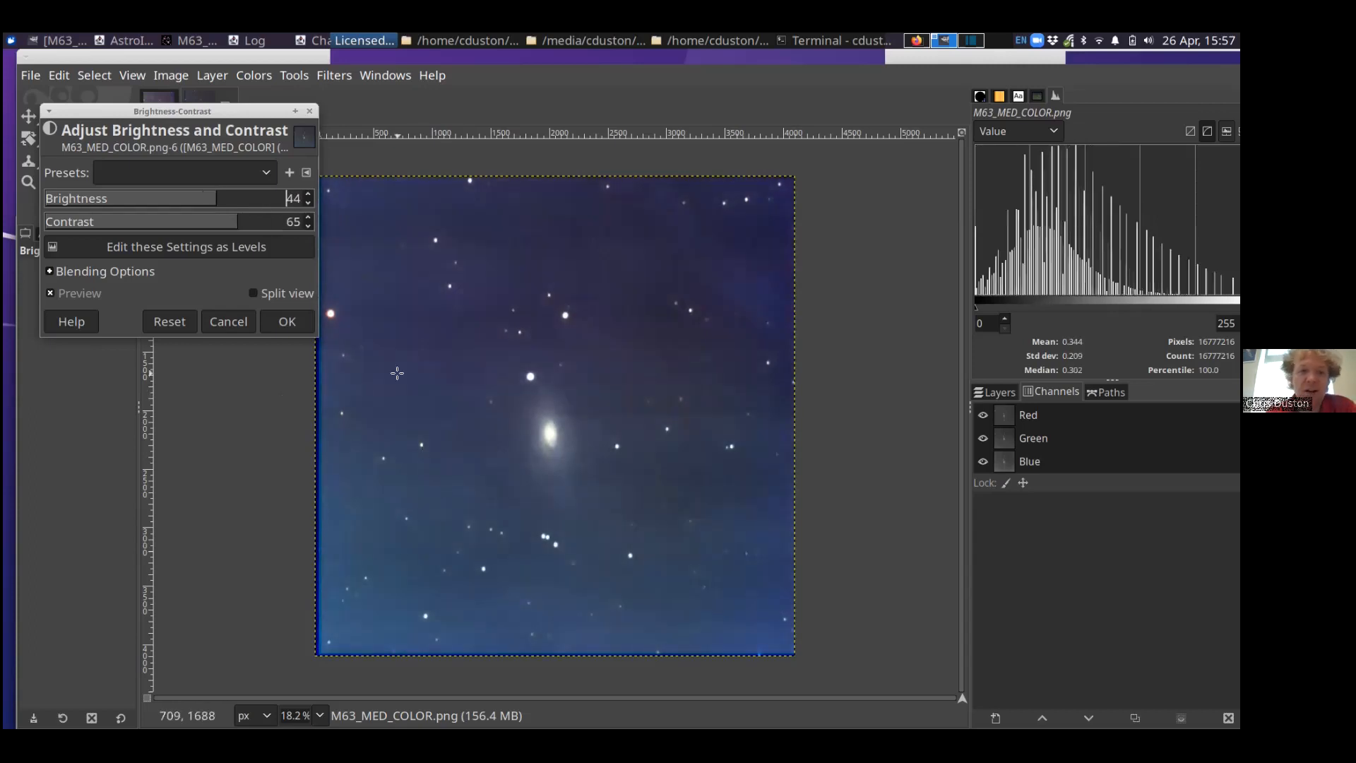
click(287, 322)
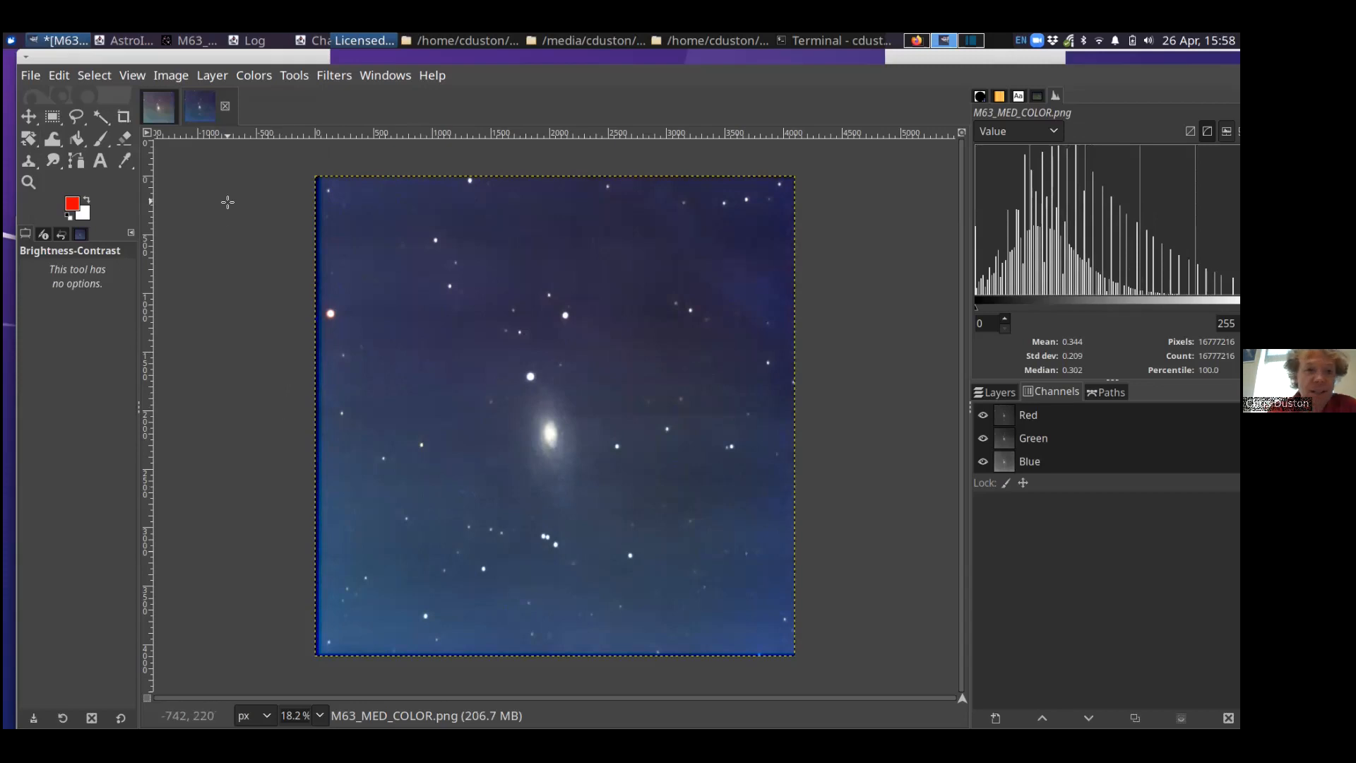
Step: Compare the brightened M63_MED_COLOR.png with M63_MED_Log_AIJ.png, looking at the galaxy's colour and the histograms
double_click(252, 56)
click(138, 111)
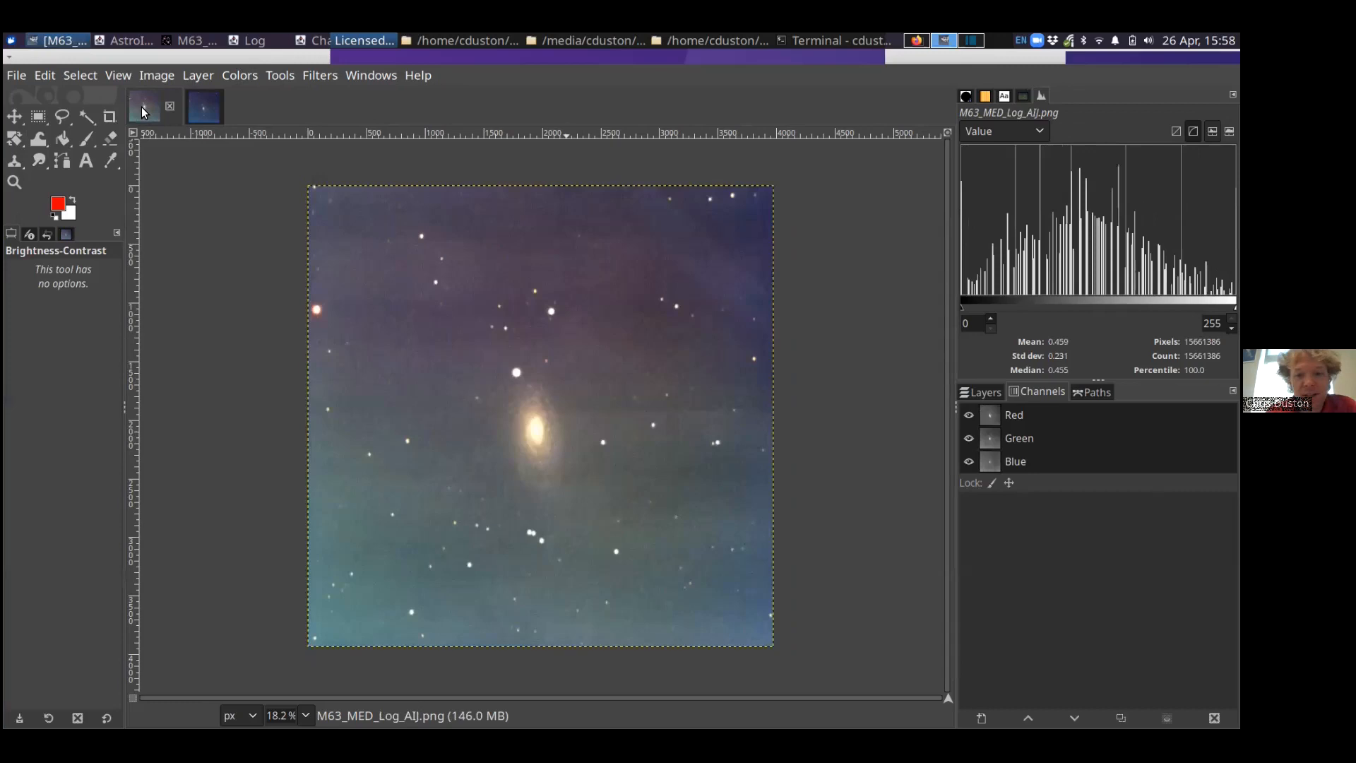
click(202, 111)
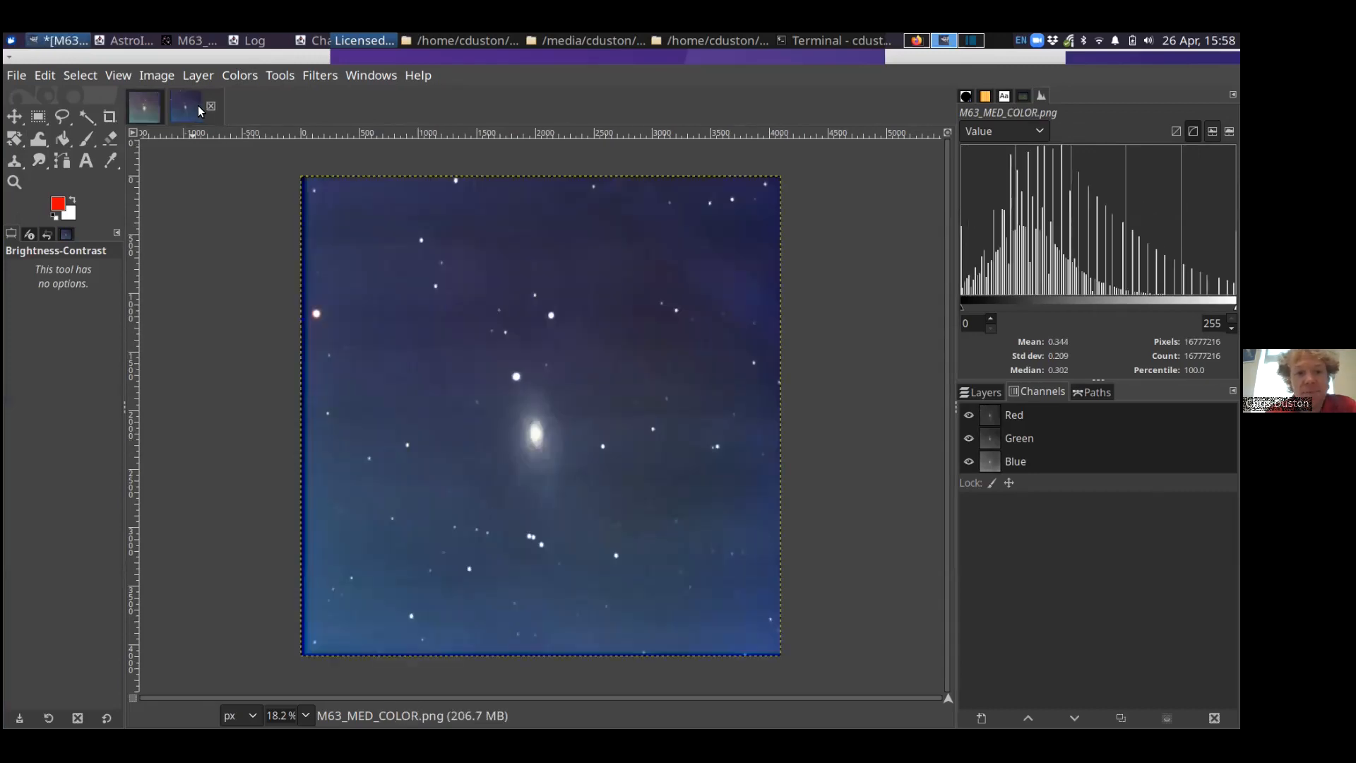
click(147, 109)
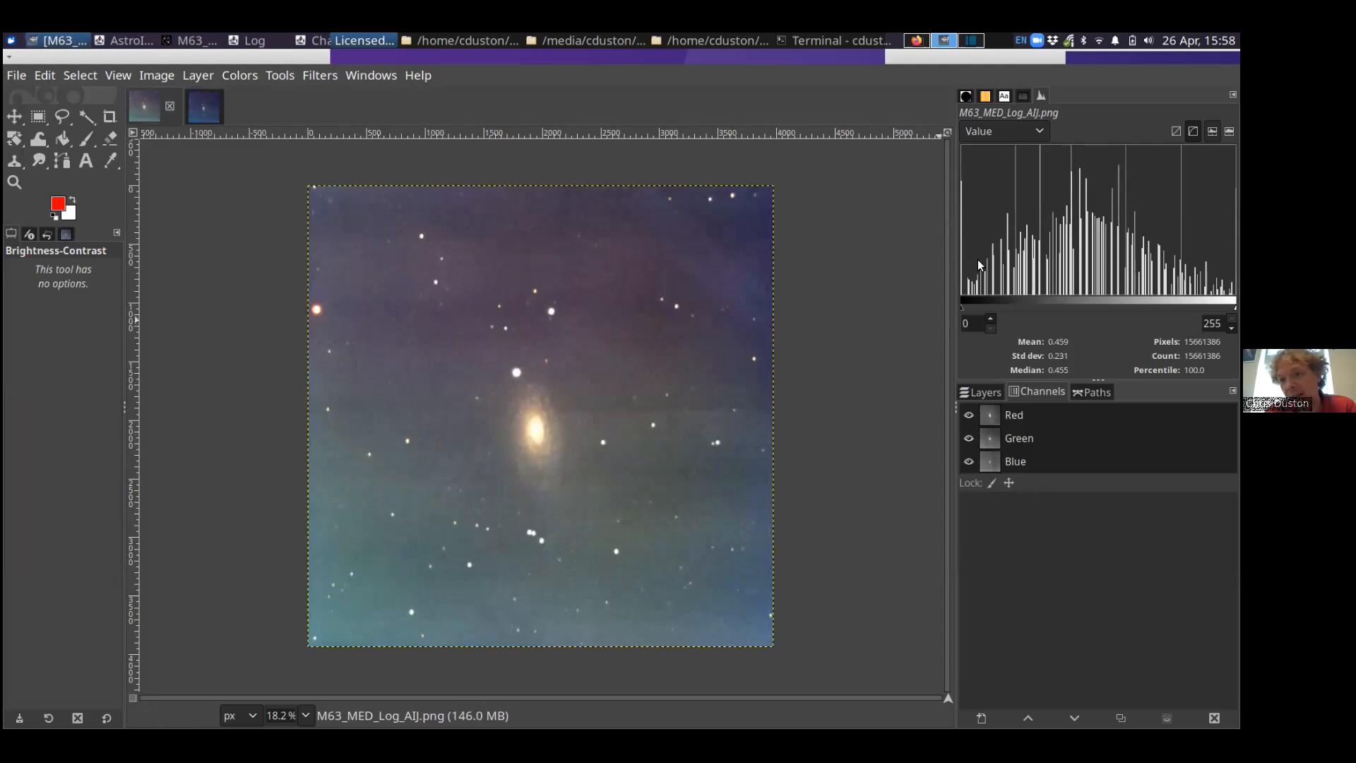
click(203, 109)
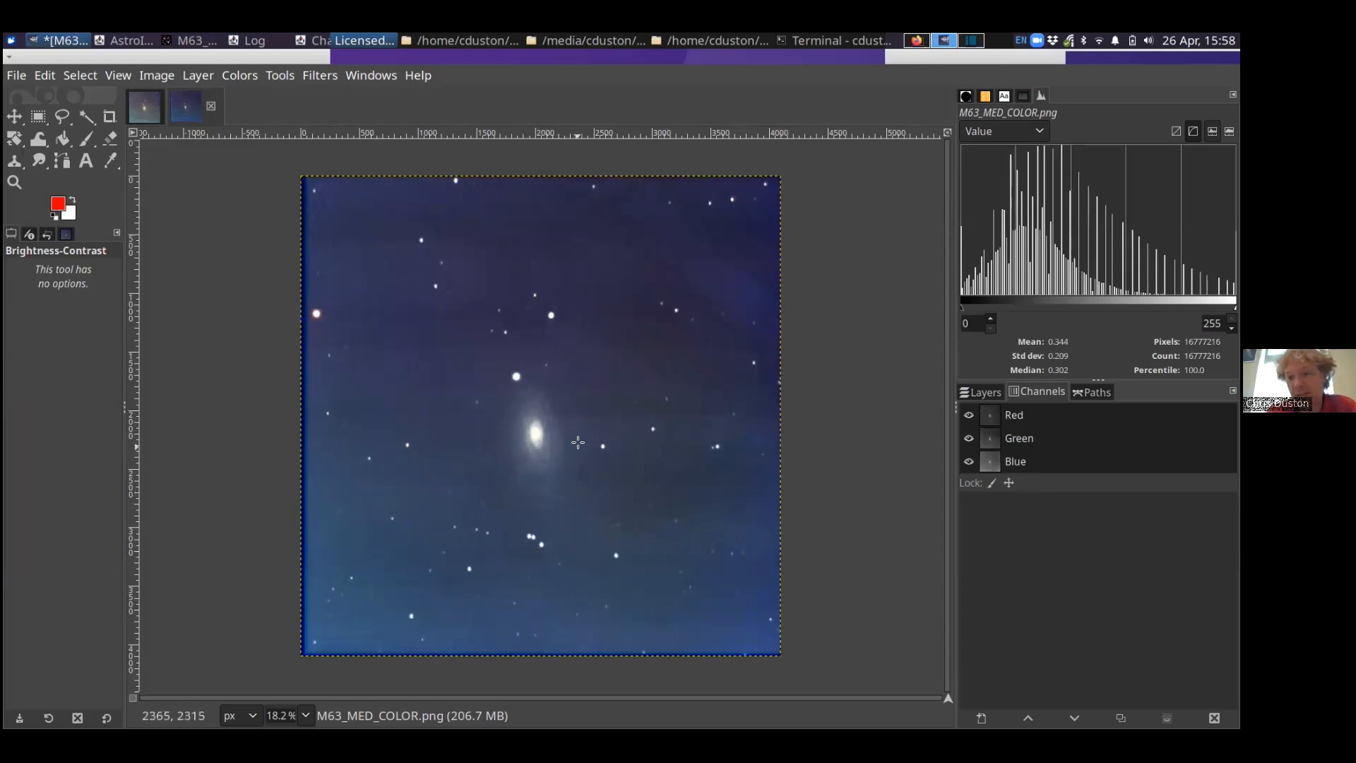
click(144, 106)
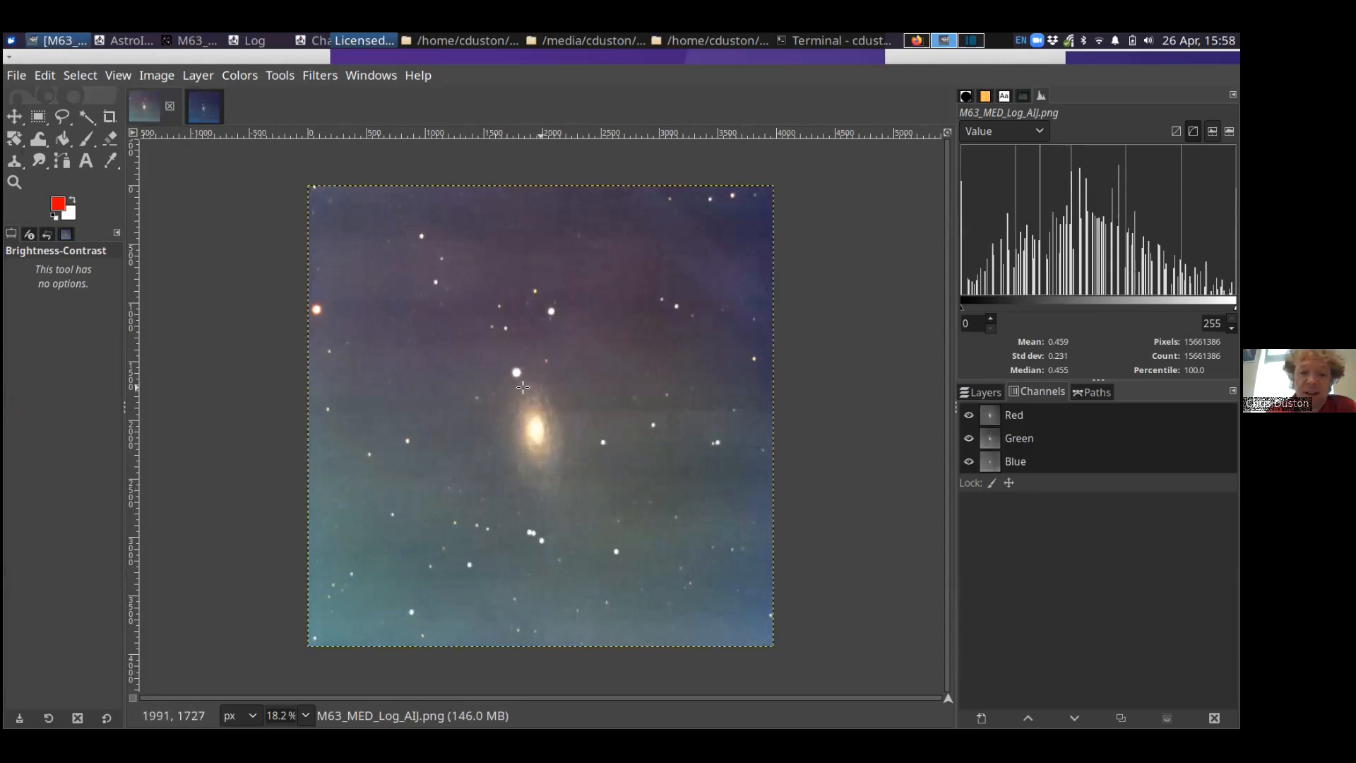
click(203, 113)
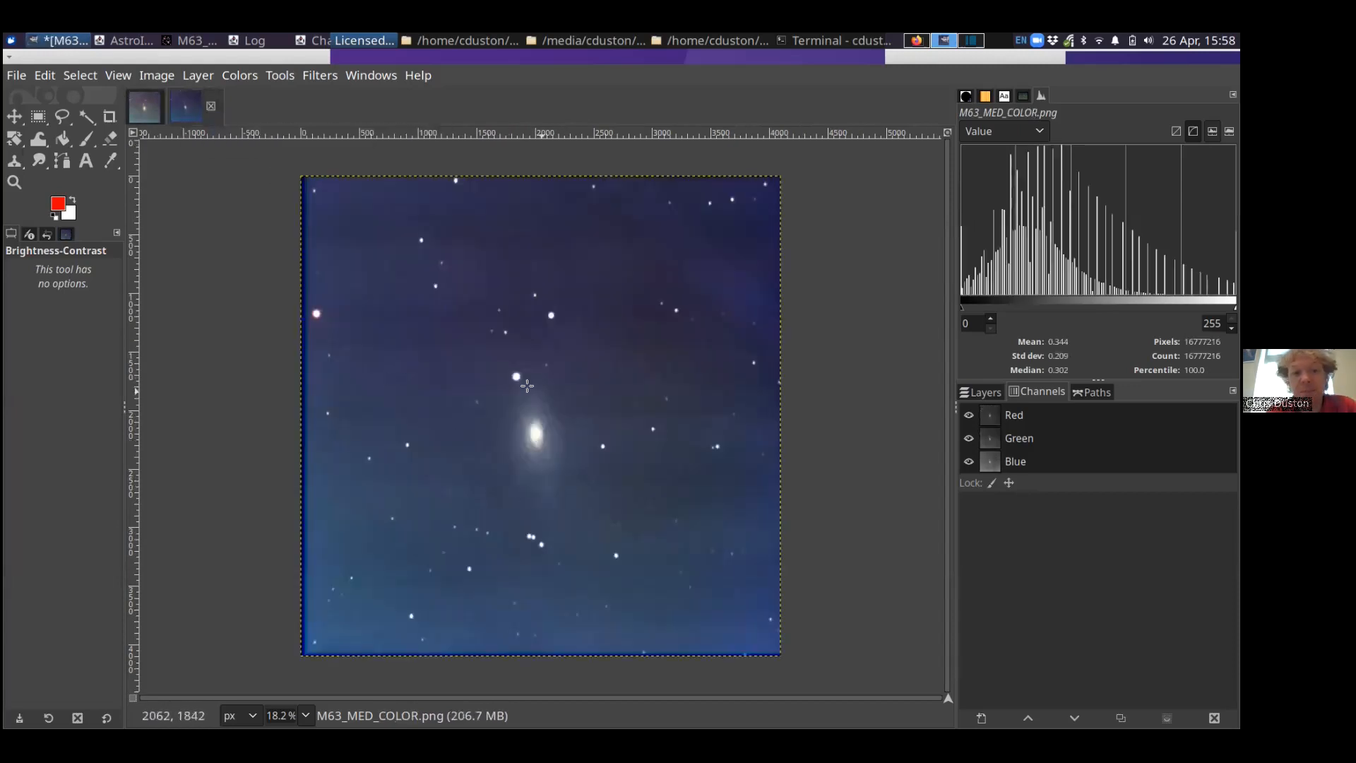
Step: Start a Levels adjustment on M63_MED_COLOR.png and set the red channel's input range to 2–175
click(237, 75)
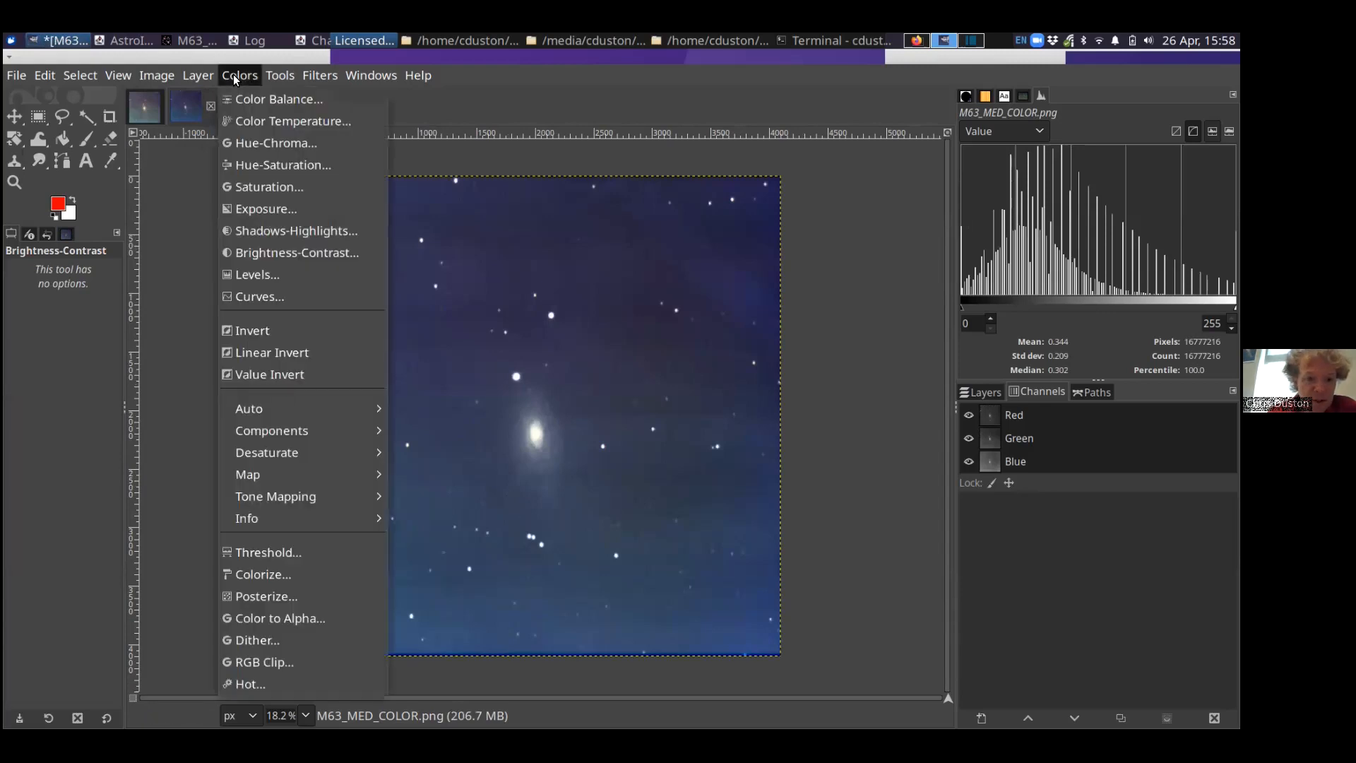
click(247, 275)
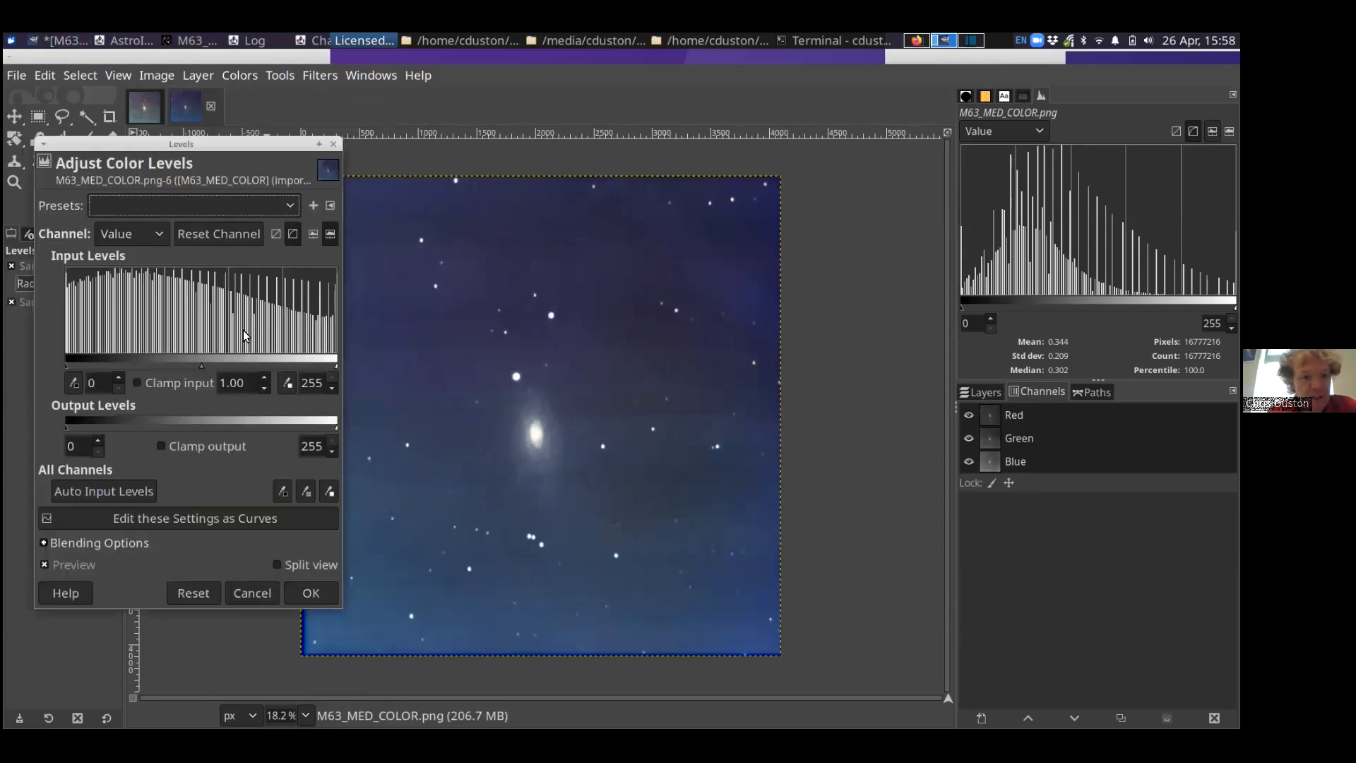
click(153, 239)
click(146, 258)
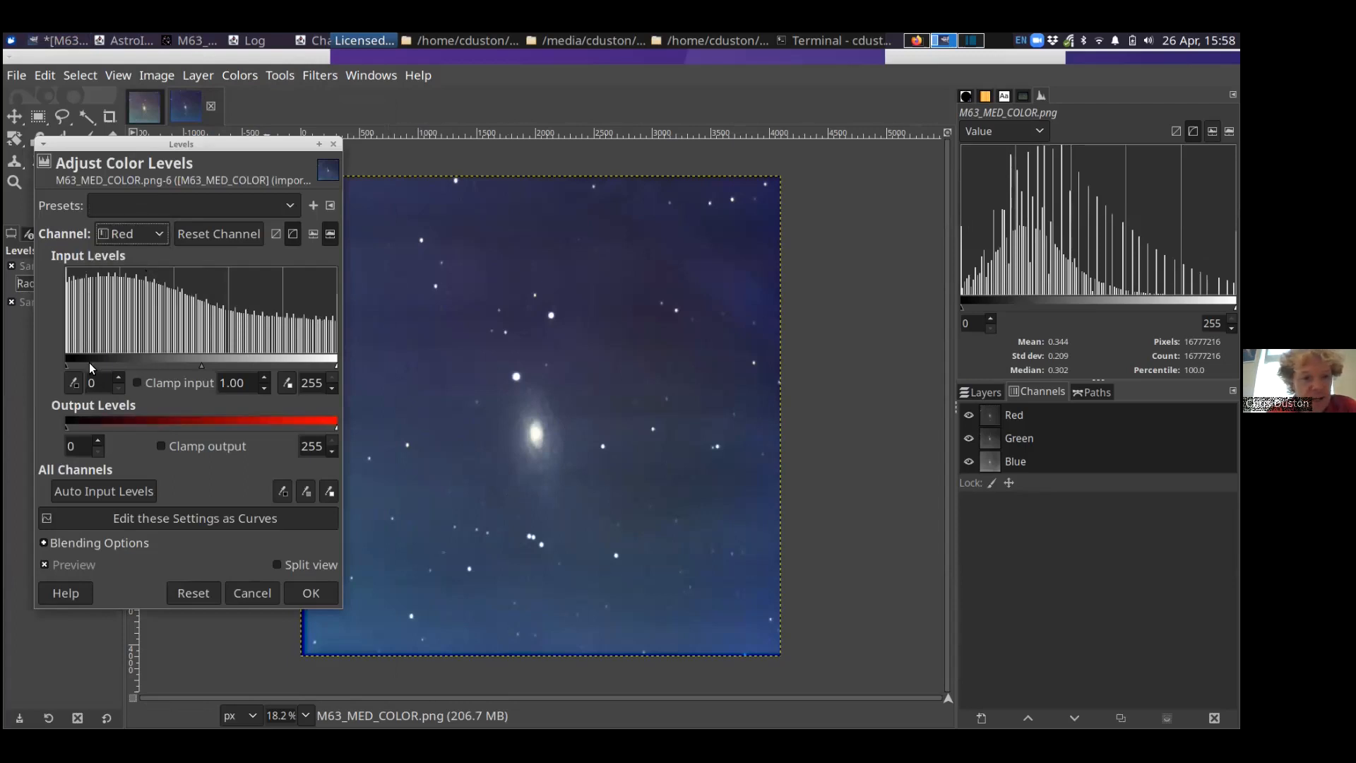
mouse_move(67, 366)
mouse_down()
mouse_move(192, 363)
mouse_move(67, 363)
mouse_up()
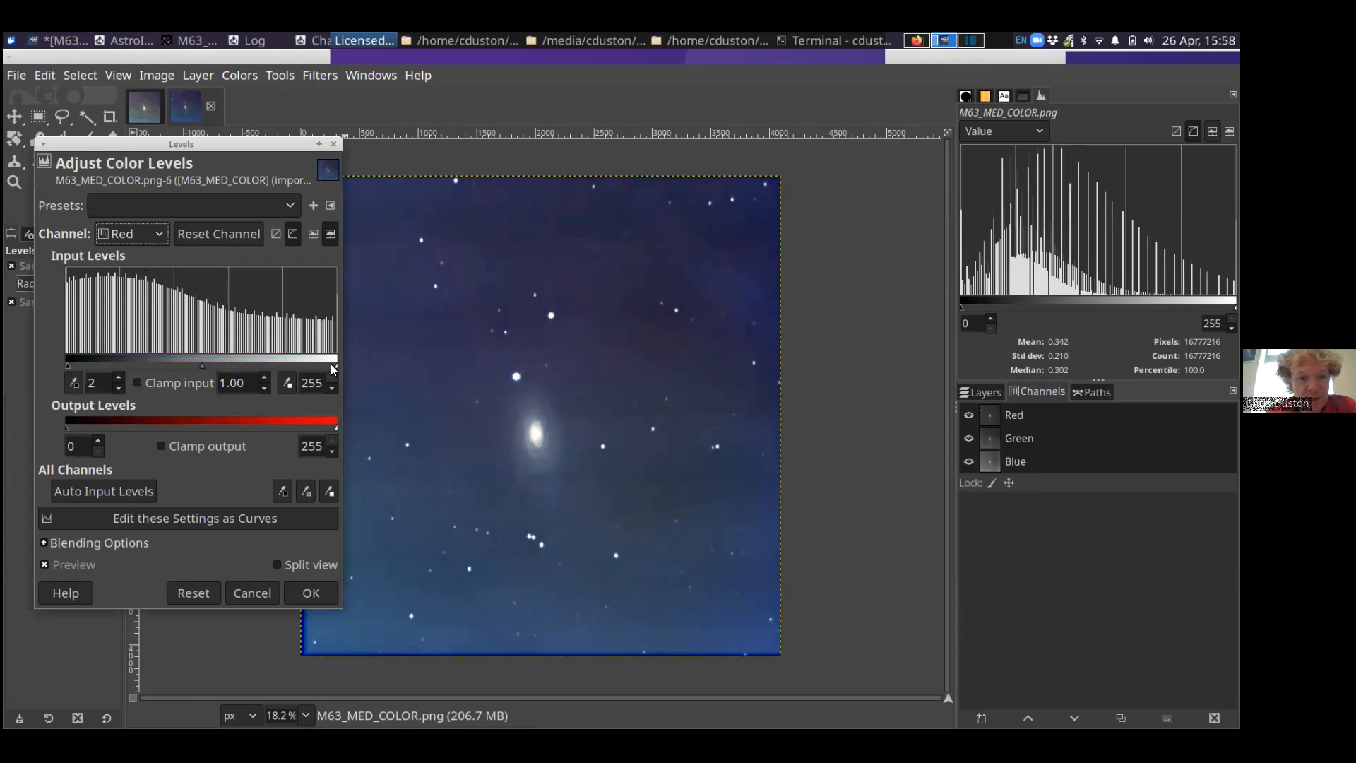
drag(336, 365, 252, 364)
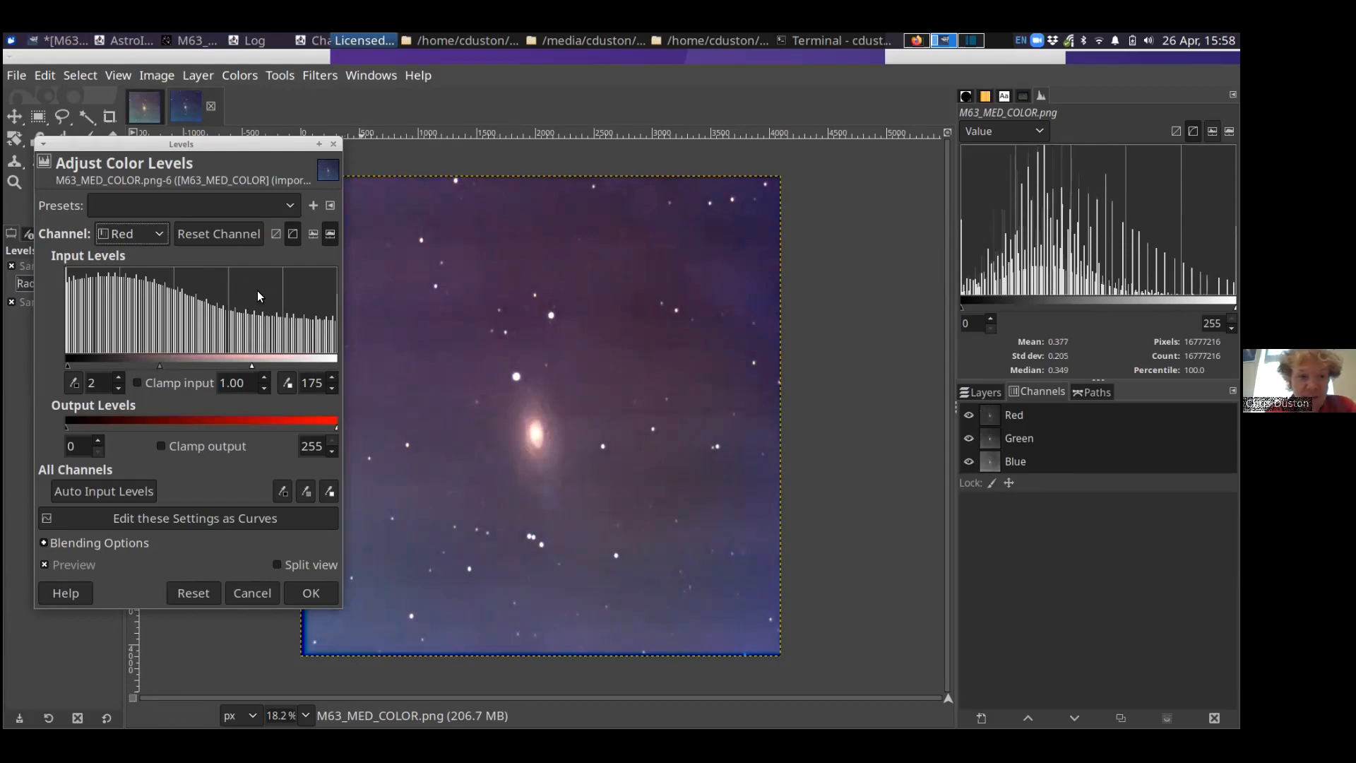
Step: Set the green channel's input levels to a black point of 25 and a white point of 192
click(162, 234)
click(140, 252)
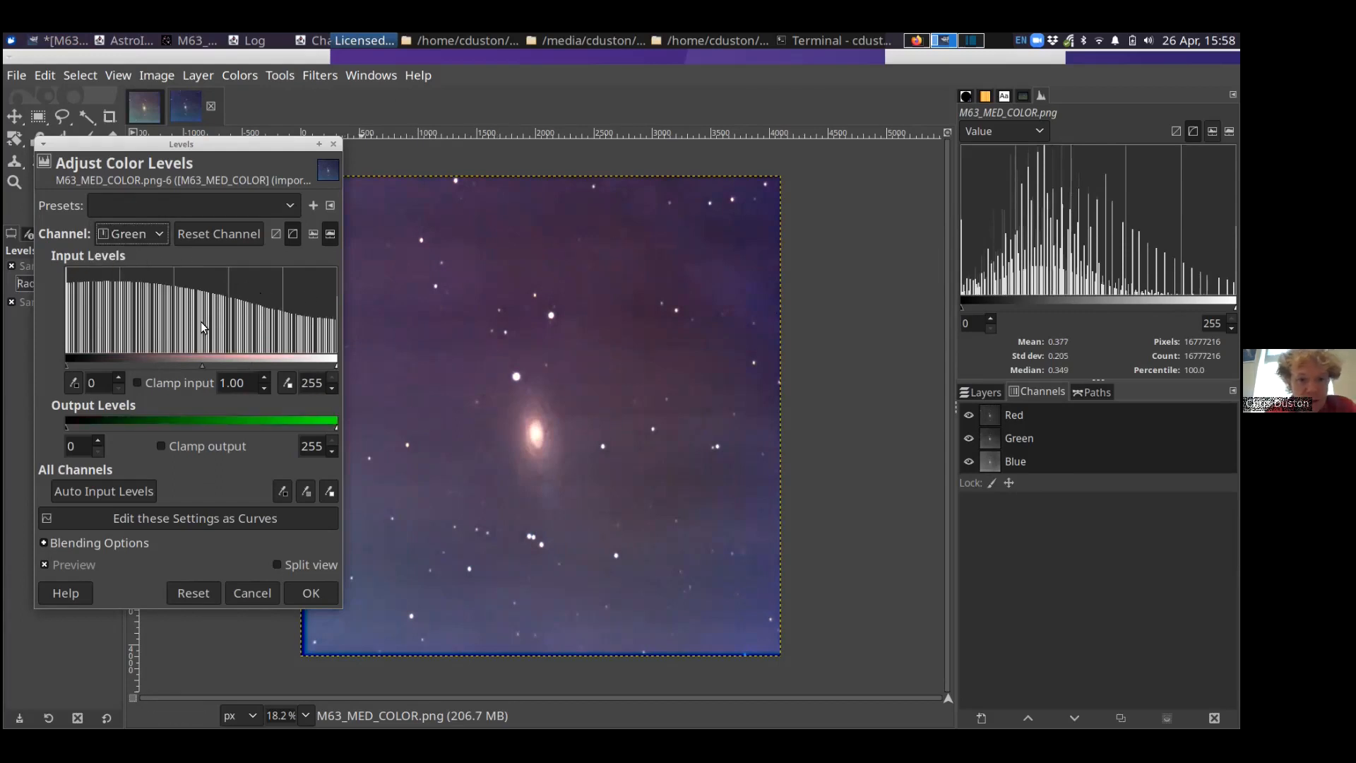
drag(337, 366, 274, 365)
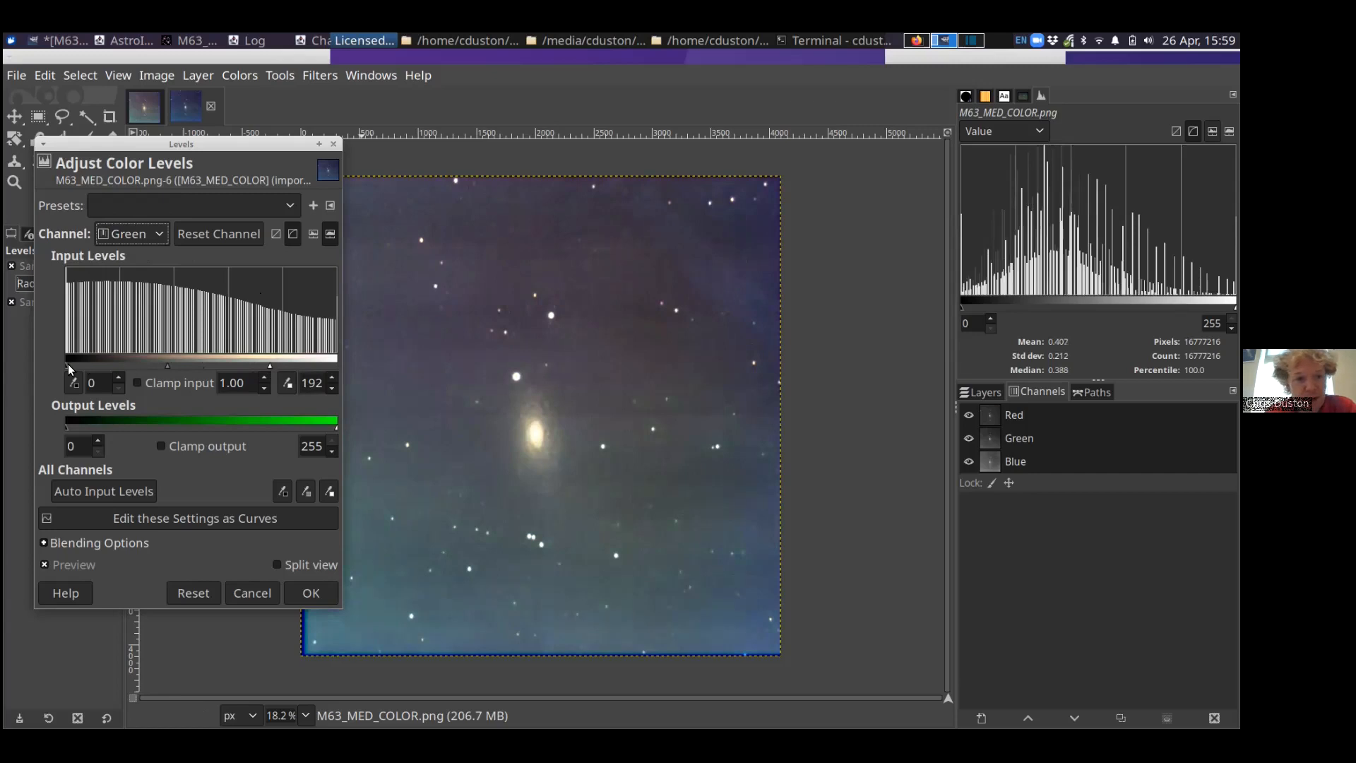
drag(66, 364, 92, 363)
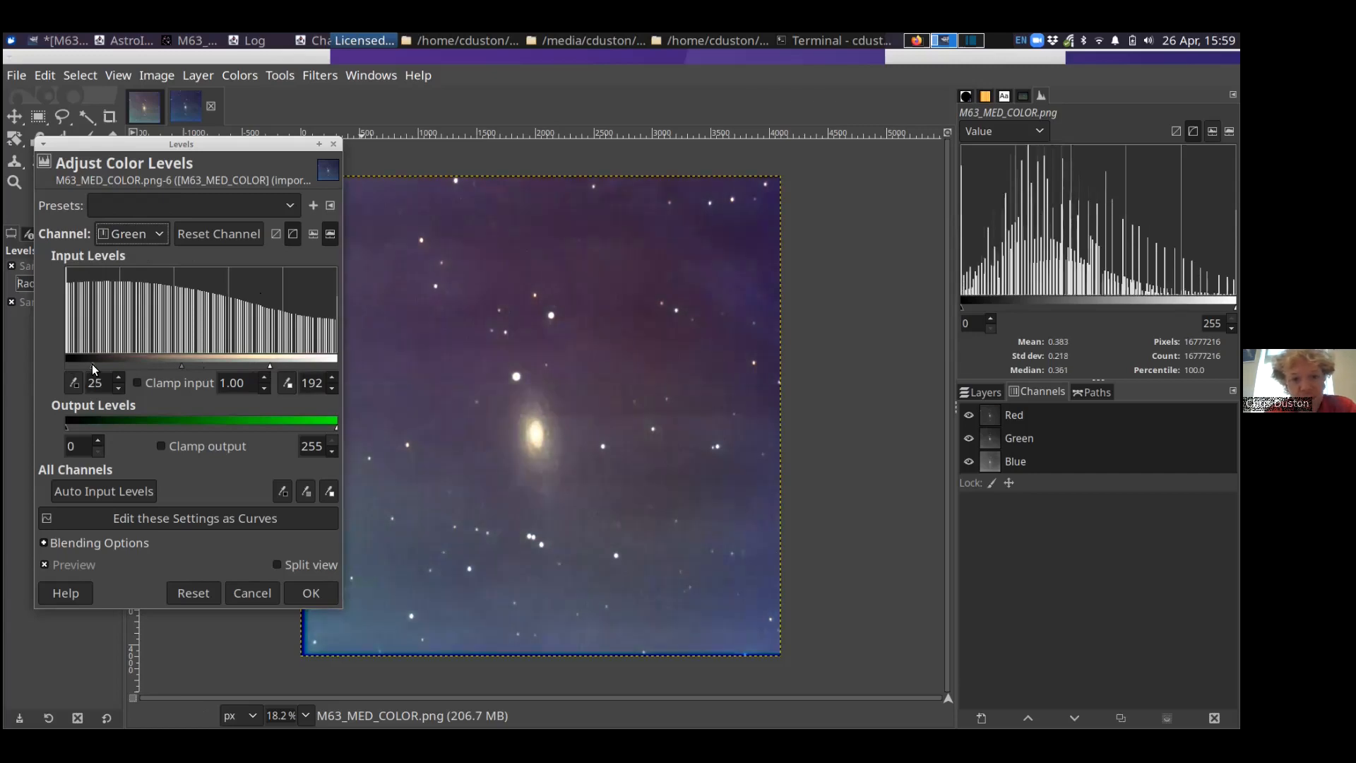
Step: Set the blue channel's input levels to 85 and 185, and apply the Levels adjustment
click(154, 235)
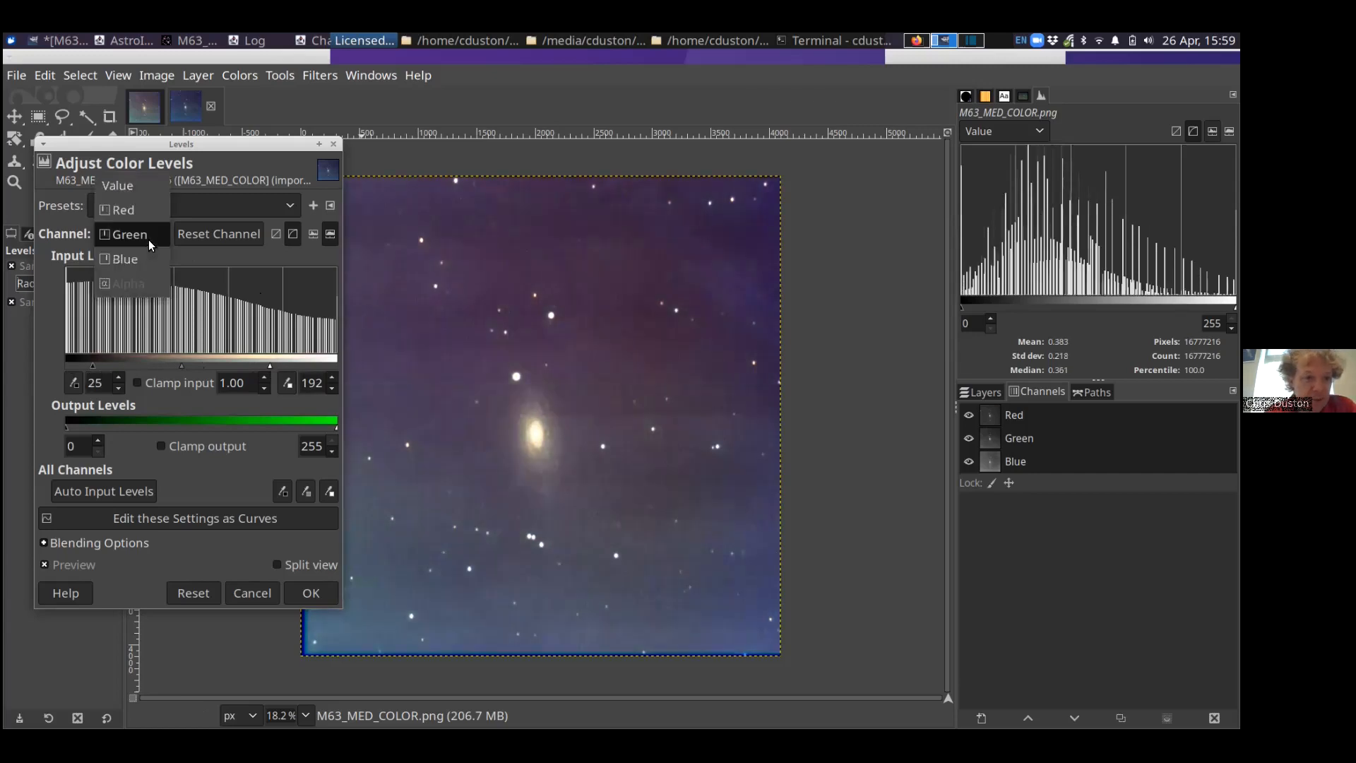
click(146, 257)
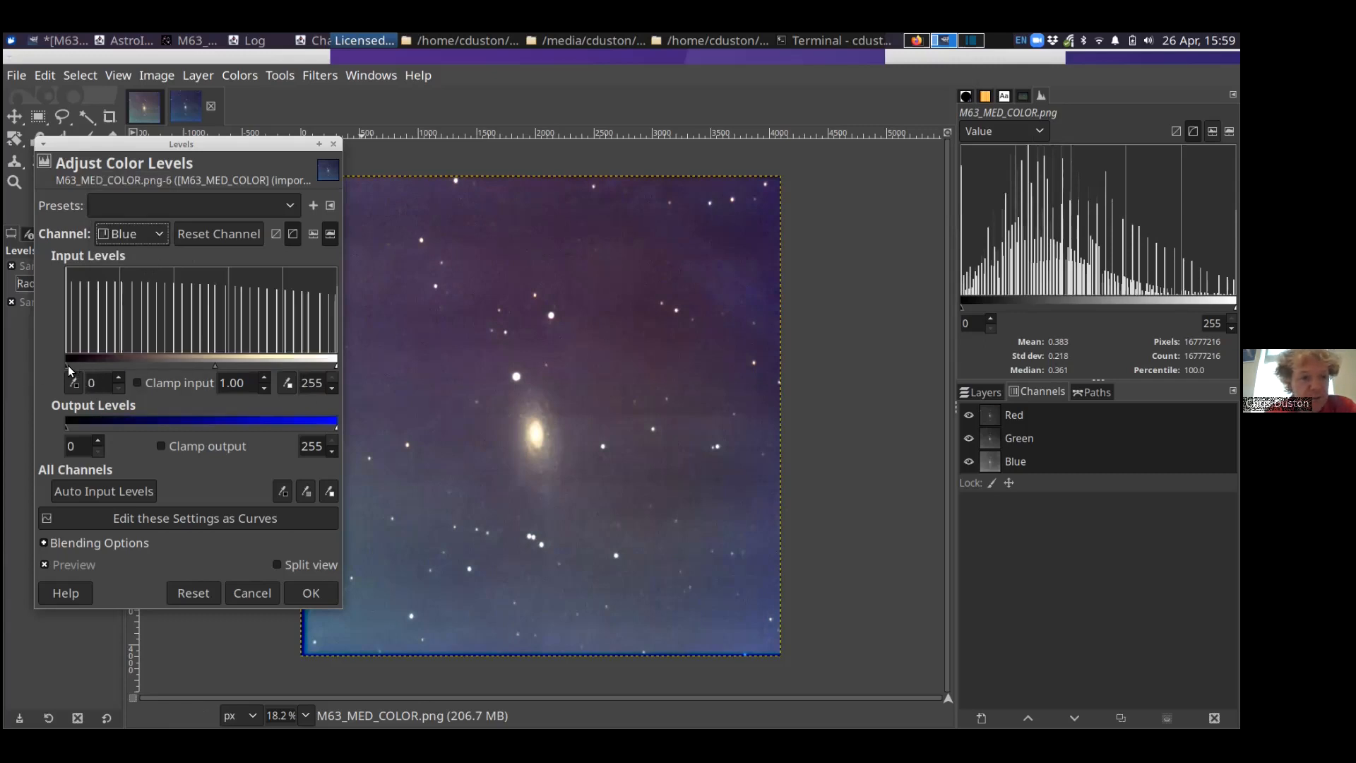
drag(92, 363, 155, 363)
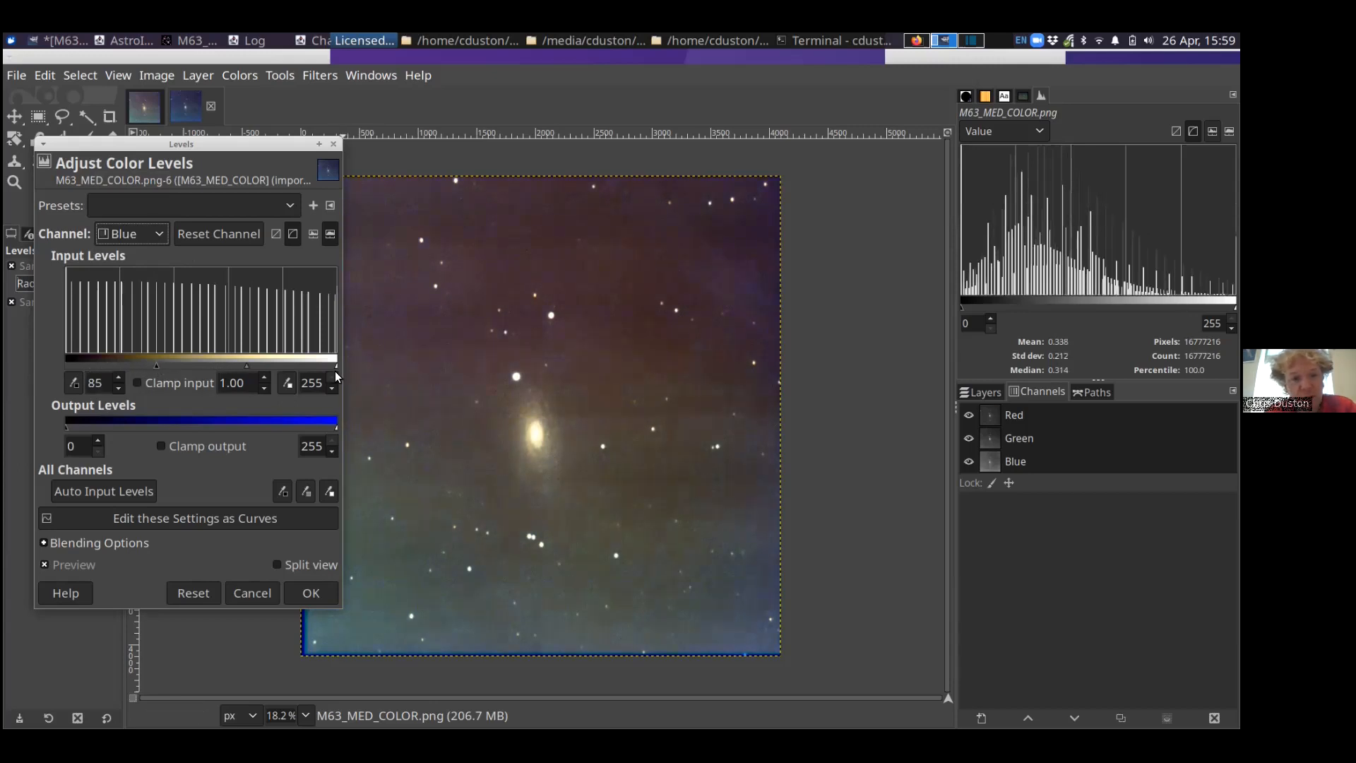
drag(299, 366, 261, 372)
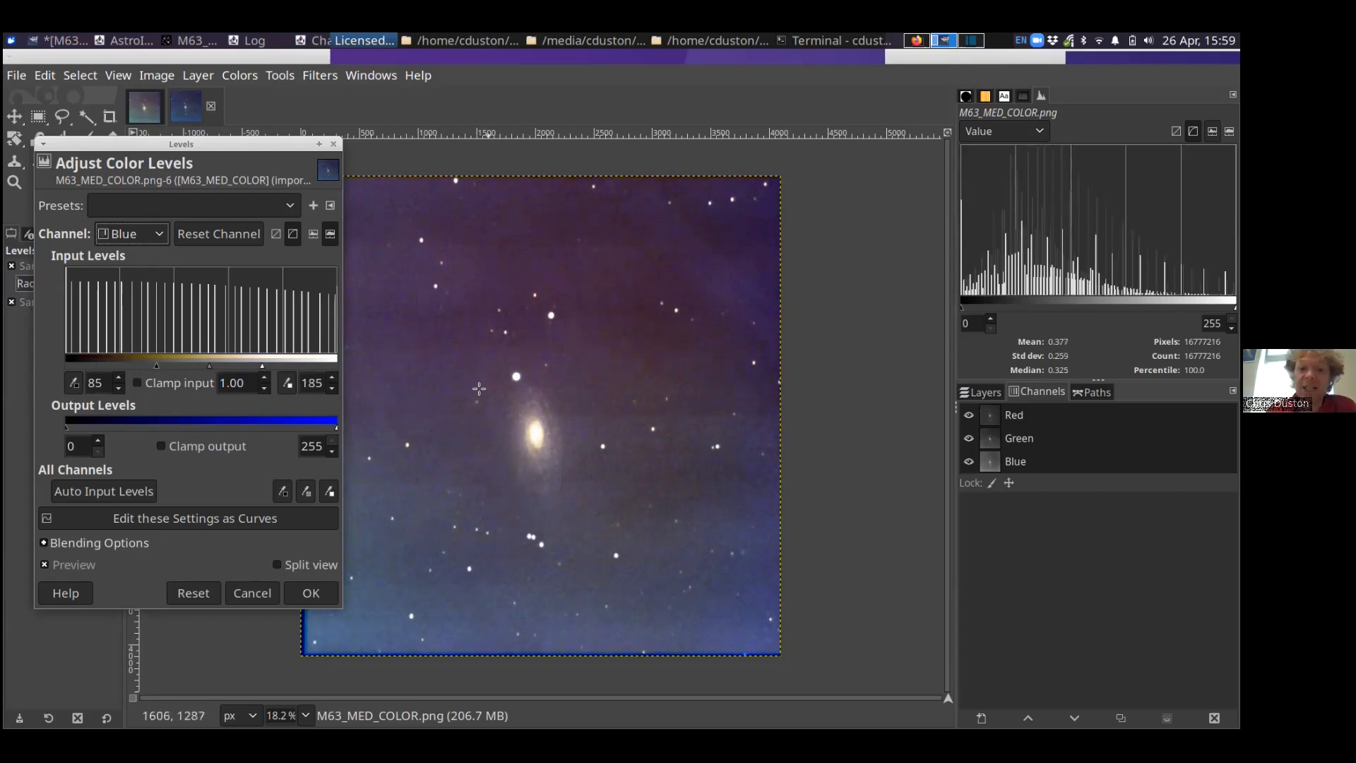
click(311, 592)
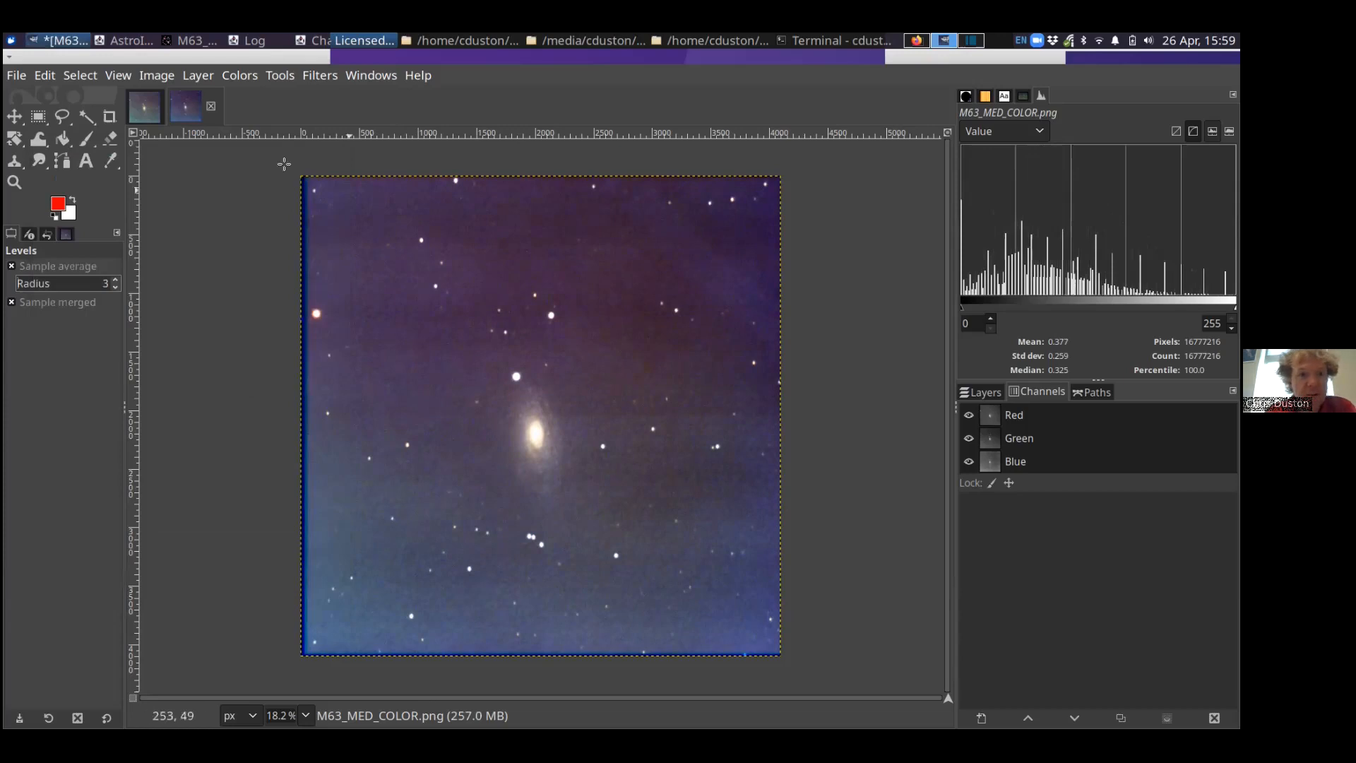
Step: Compare the levels-adjusted M63_MED_COLOR.png with M63_MED_Log_AIJ.png, examining the galaxy and background colours
click(147, 112)
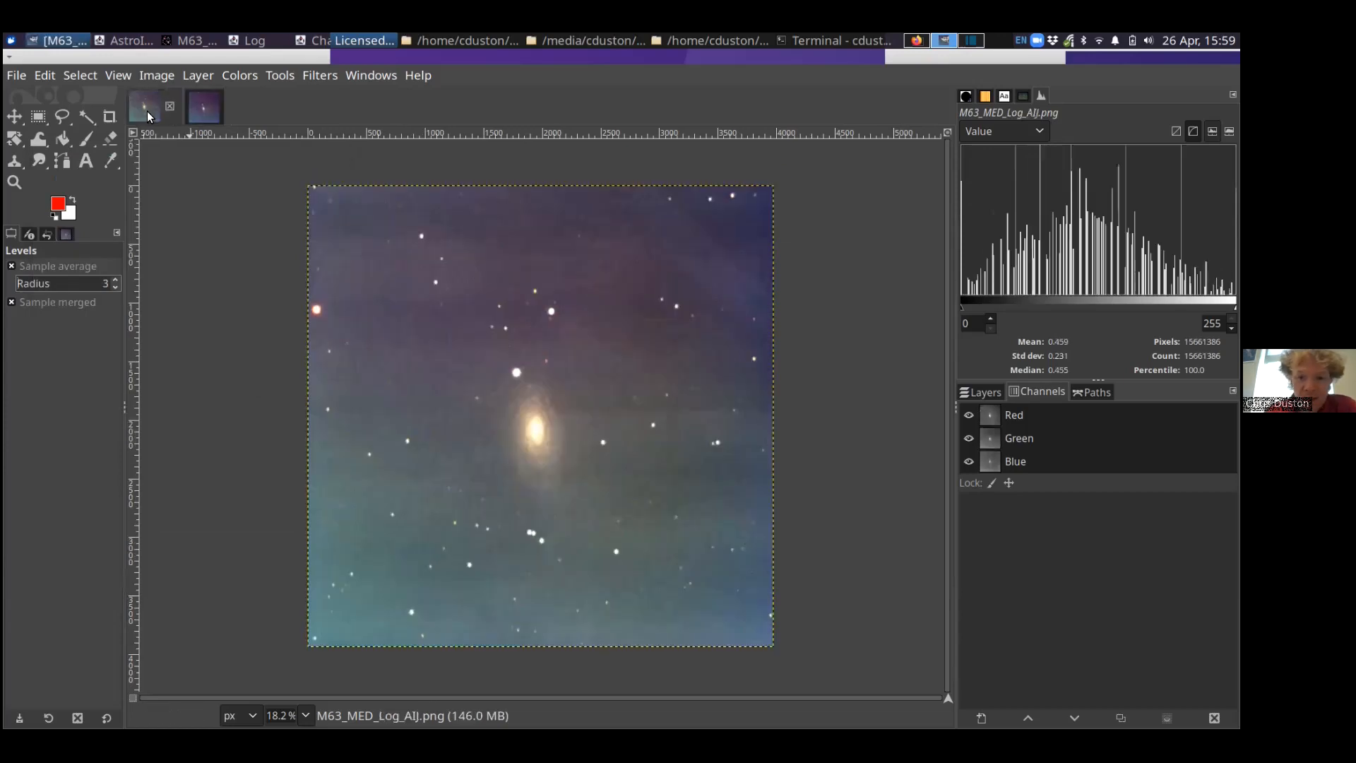
click(203, 109)
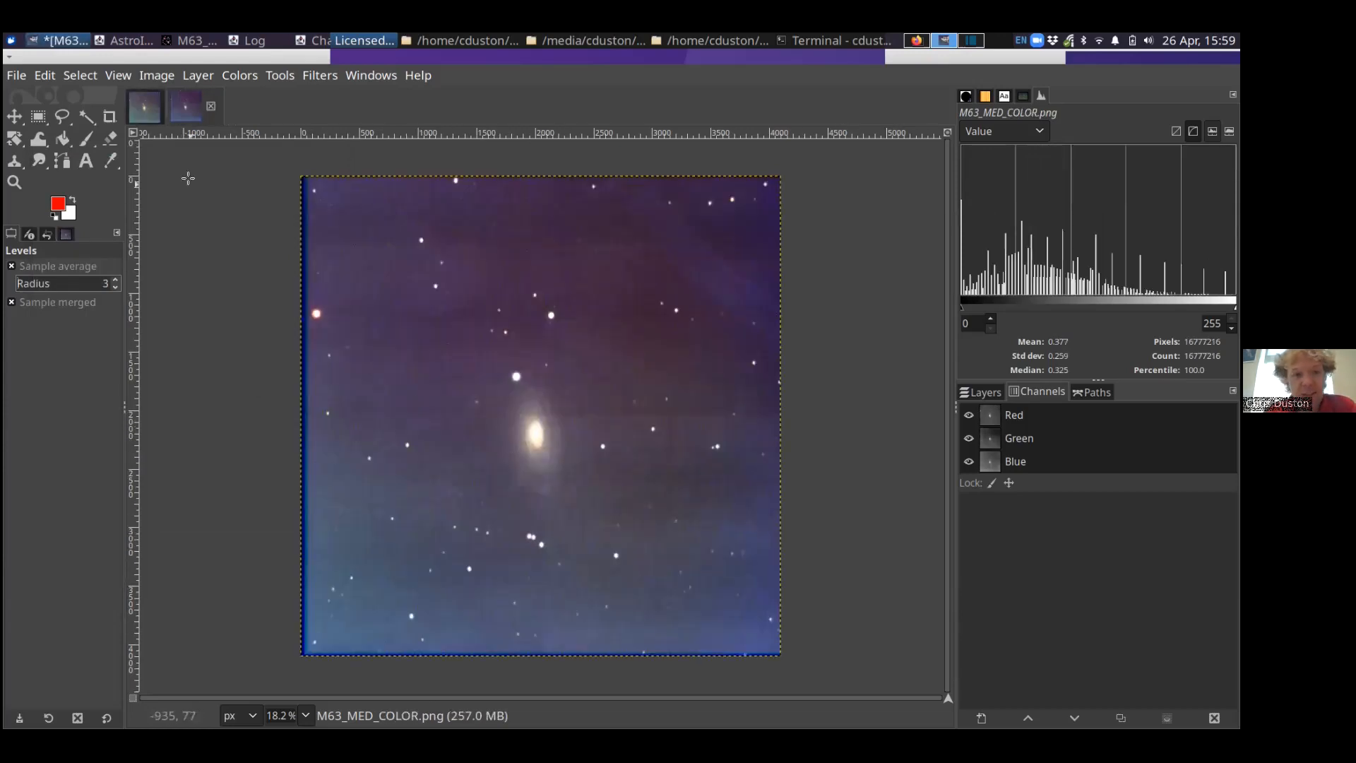
click(142, 108)
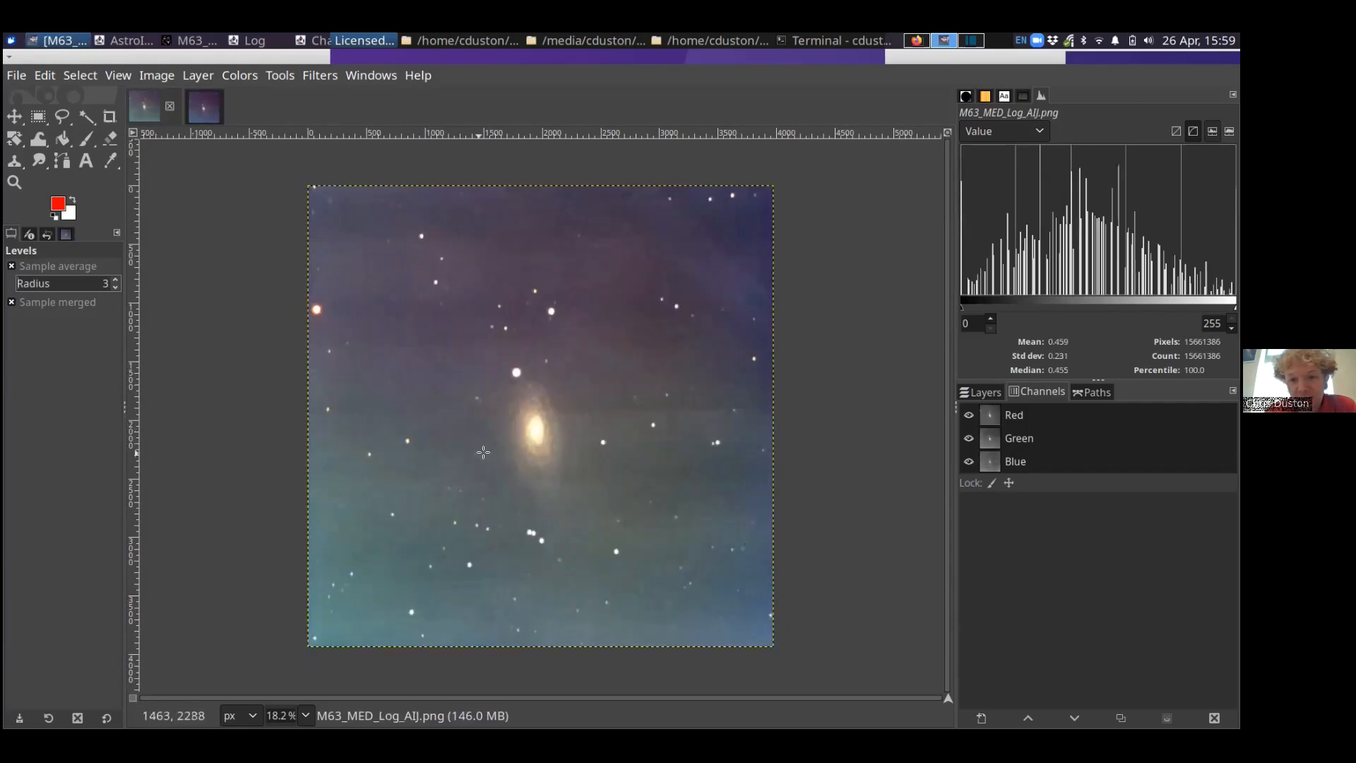
click(195, 110)
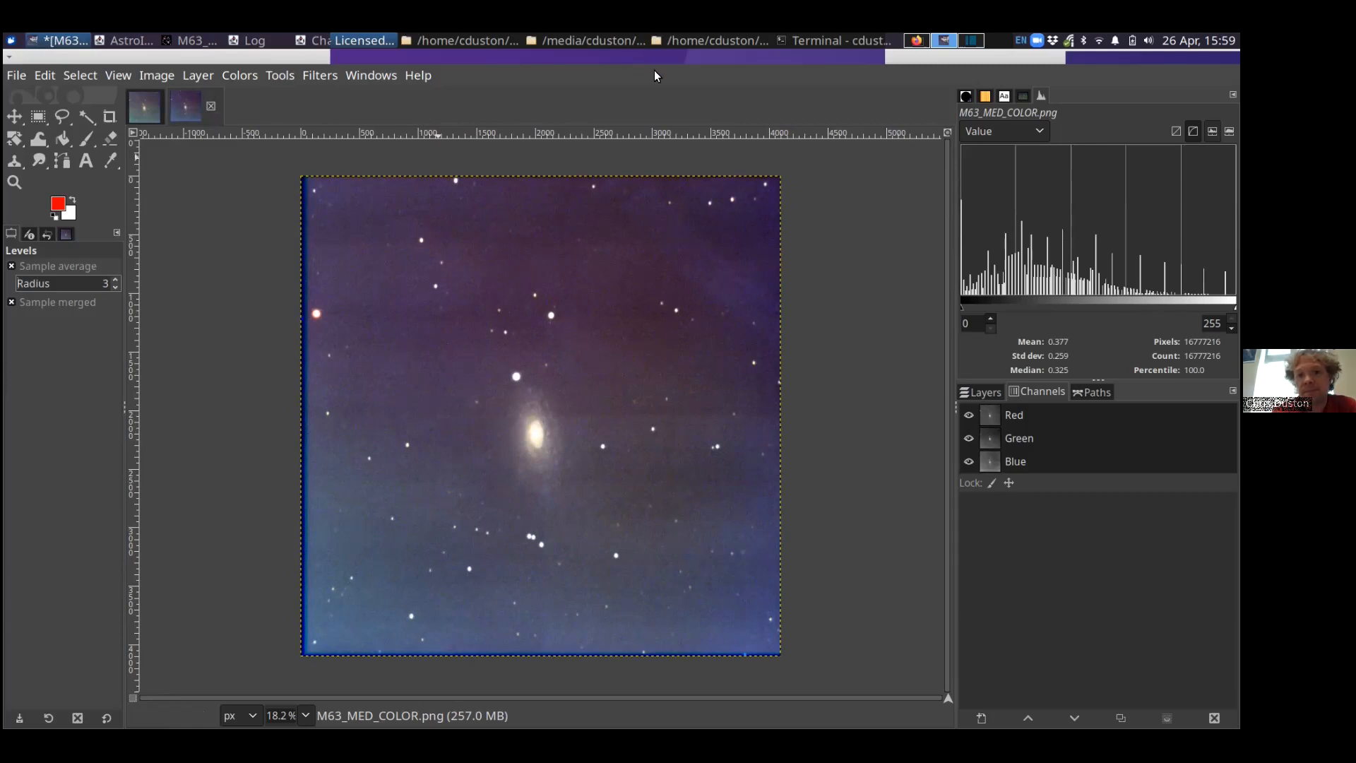
click(826, 79)
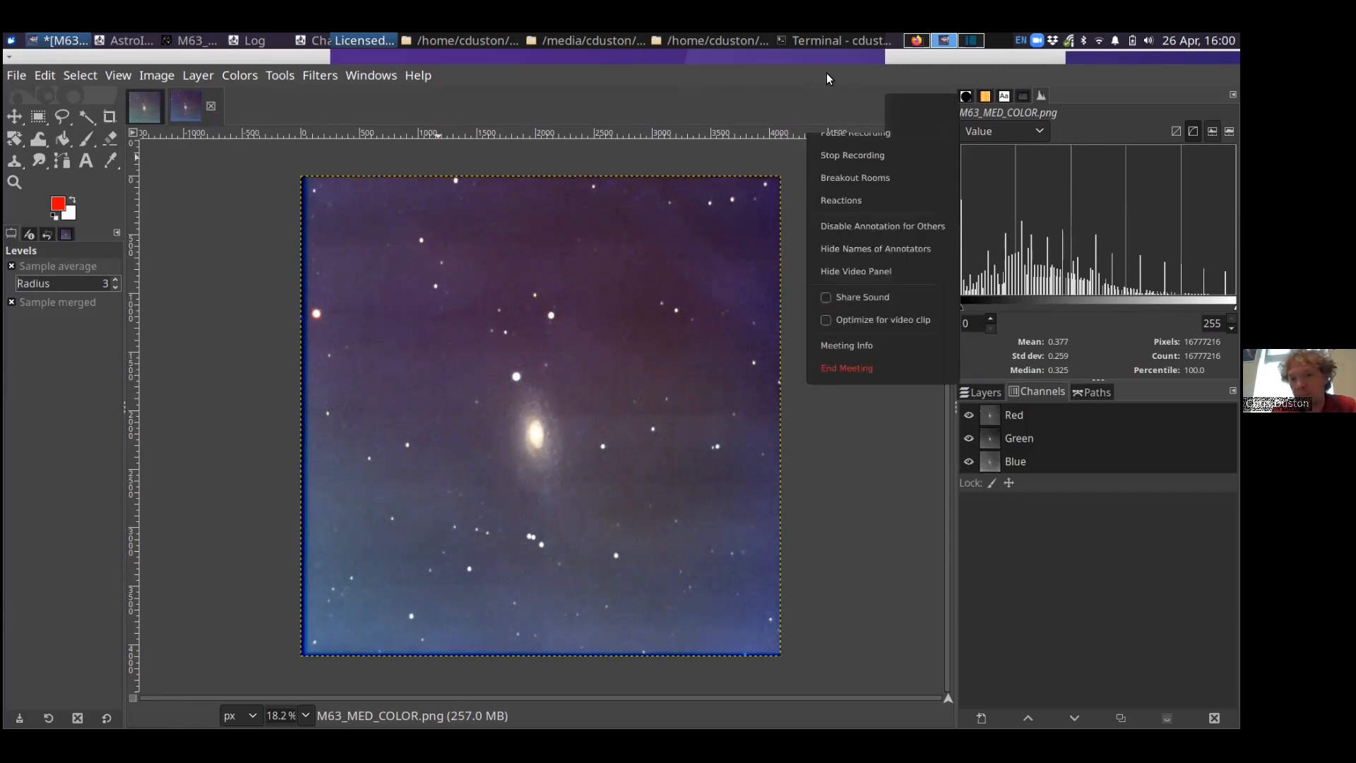